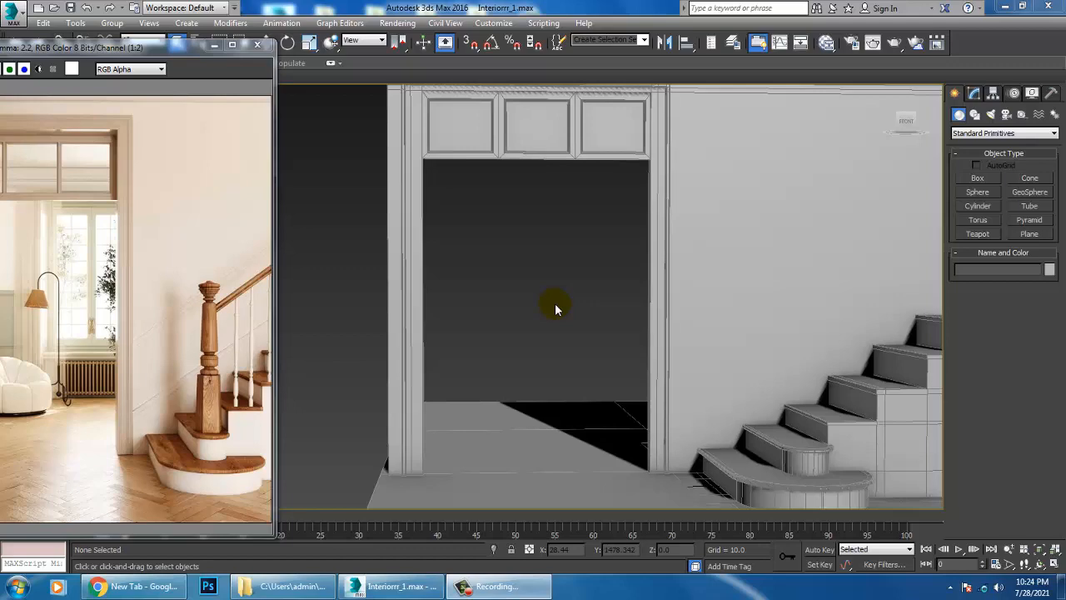
# Show the staircase in a full-size Front wireframe view and enlarge the reference image around the wooden newel post
pyautogui.moveTo(732, 285); pyautogui.dragTo(767, 304, button='middle')
pyautogui.keyDown('alt'); pyautogui.moveTo(676, 324); pyautogui.dragTo(764, 272, button='middle'); pyautogui.keyUp('alt')
pyautogui.scroll(4, 762, 272)
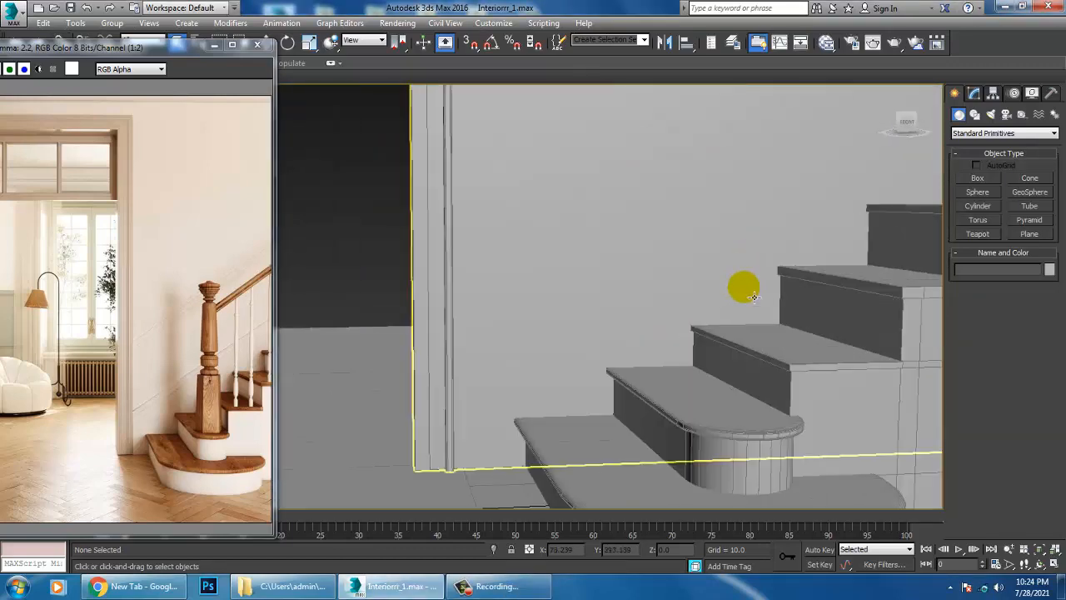
pyautogui.scroll(-6, 752, 295)
pyautogui.hotkey('alt', 'w')
pyautogui.middleClick(740, 190)
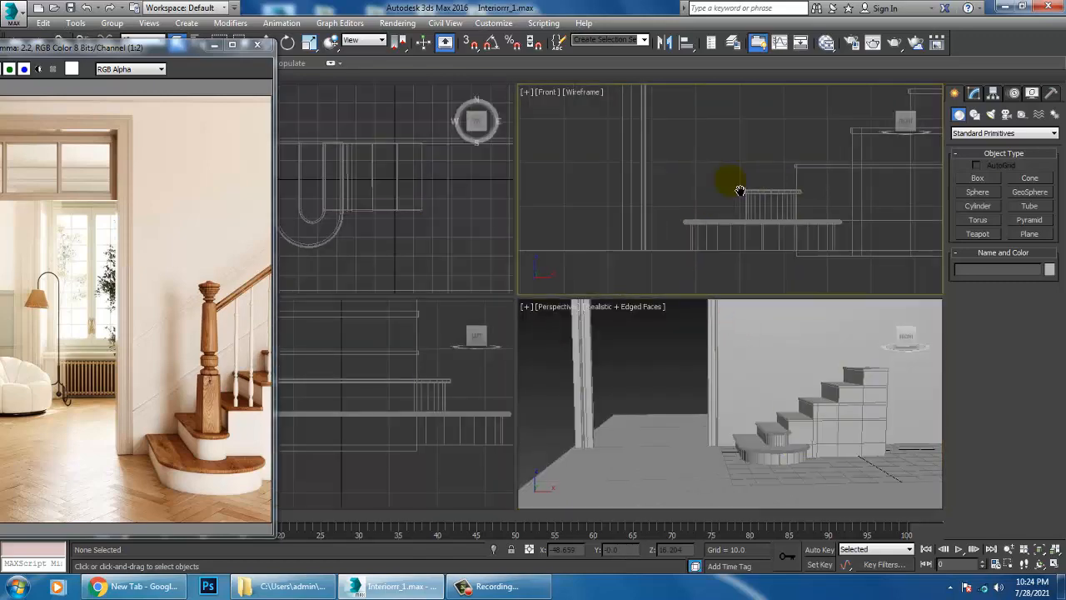
pyautogui.hotkey('alt', 'w')
pyautogui.scroll(-3, 713, 278)
pyautogui.scroll(4, 737, 261)
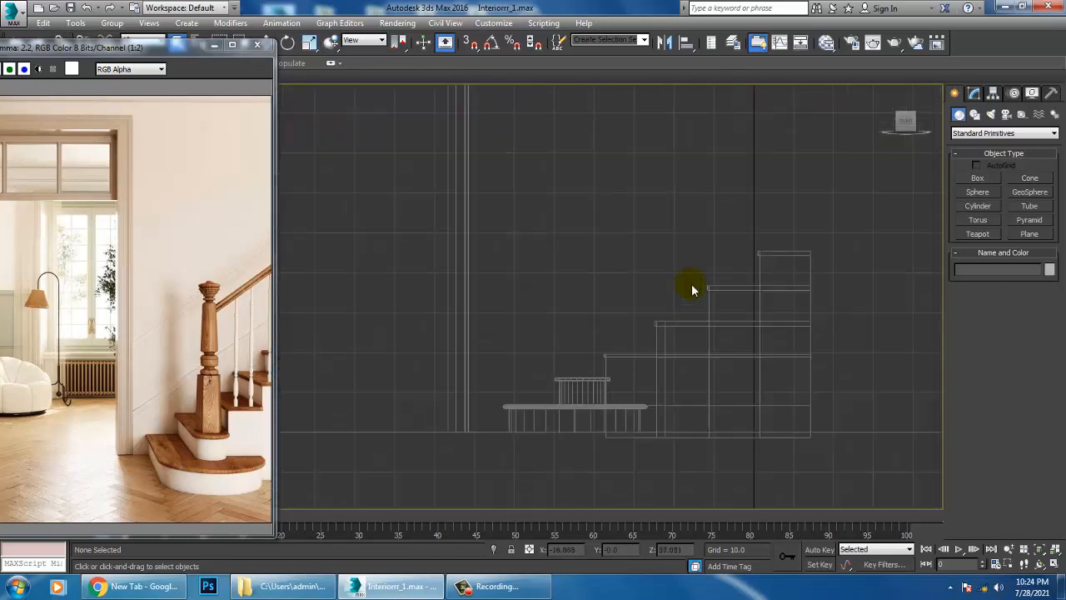
pyautogui.moveTo(666, 277)
pyautogui.mouseDown(button='middle')
pyautogui.moveTo(630, 269)
pyautogui.moveTo(672, 275)
pyautogui.mouseUp(button='middle')
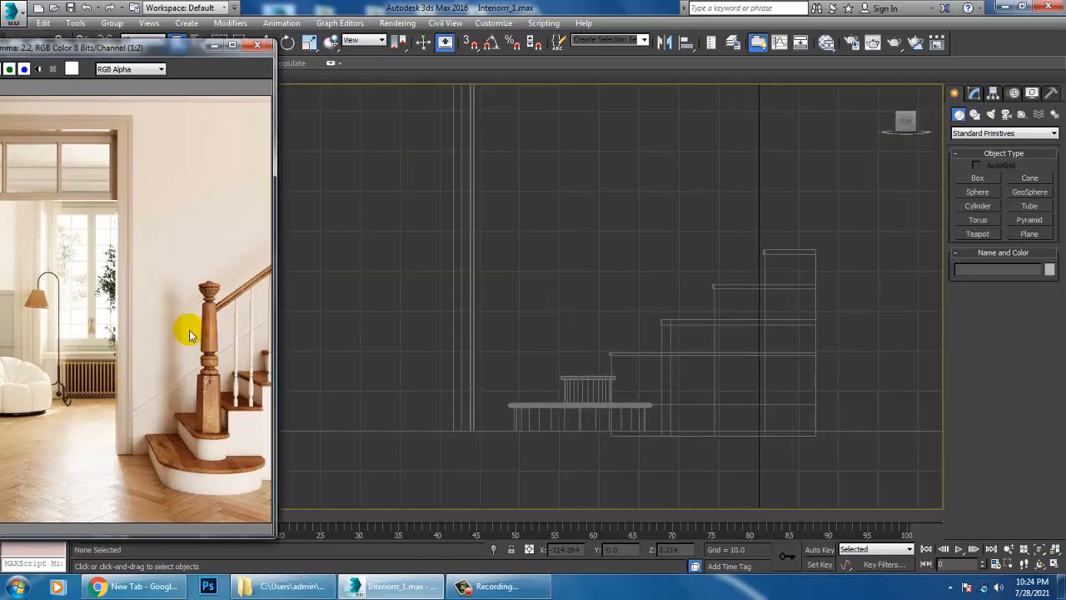
pyautogui.scroll(1, 203, 363)
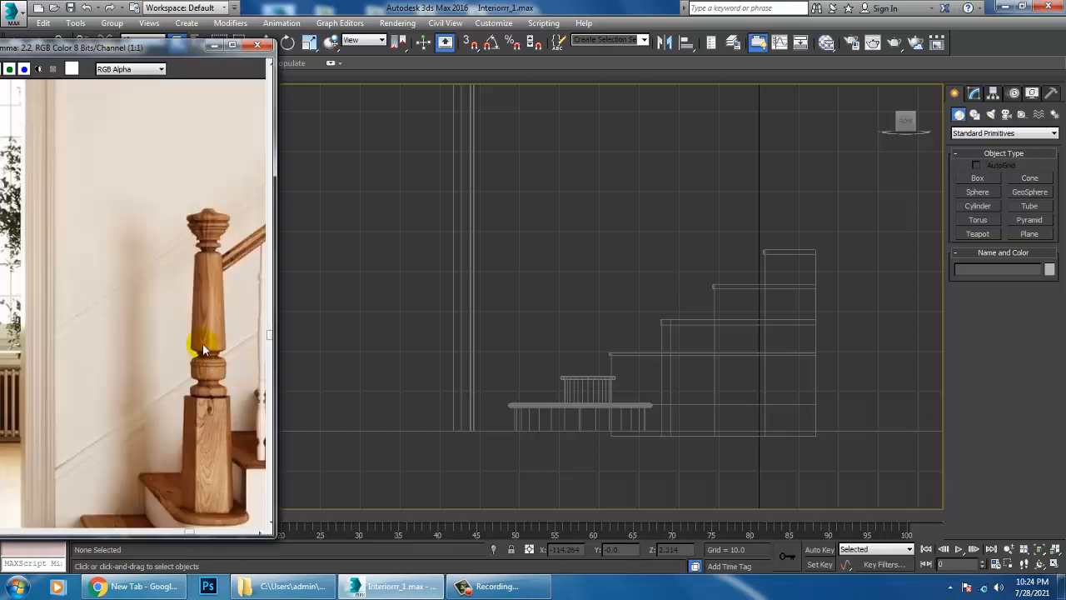
pyautogui.moveTo(203, 343); pyautogui.dragTo(160, 308, button='middle')
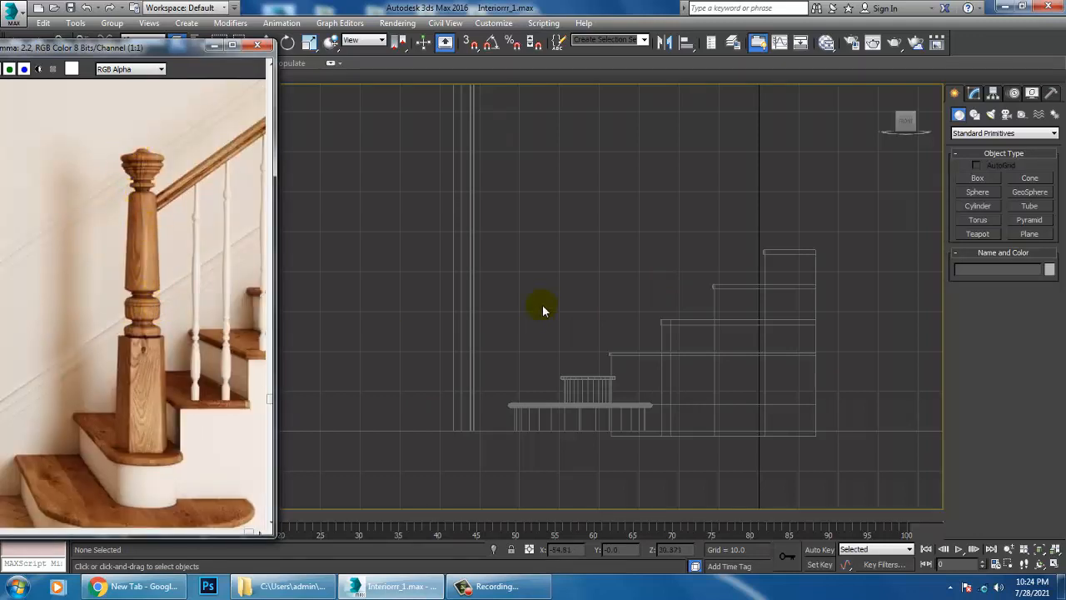
# Start a Line spline above the lowest stair steps, tracing the sloping top and outer rim of the newel post's cap with corner points
pyautogui.scroll(3, 671, 316)
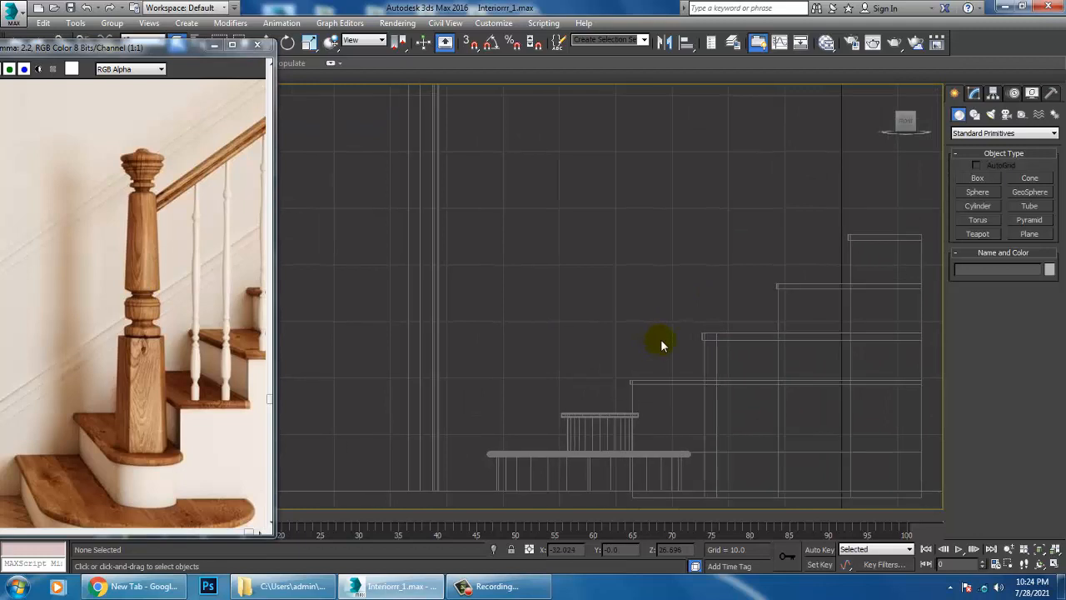
pyautogui.click(974, 114)
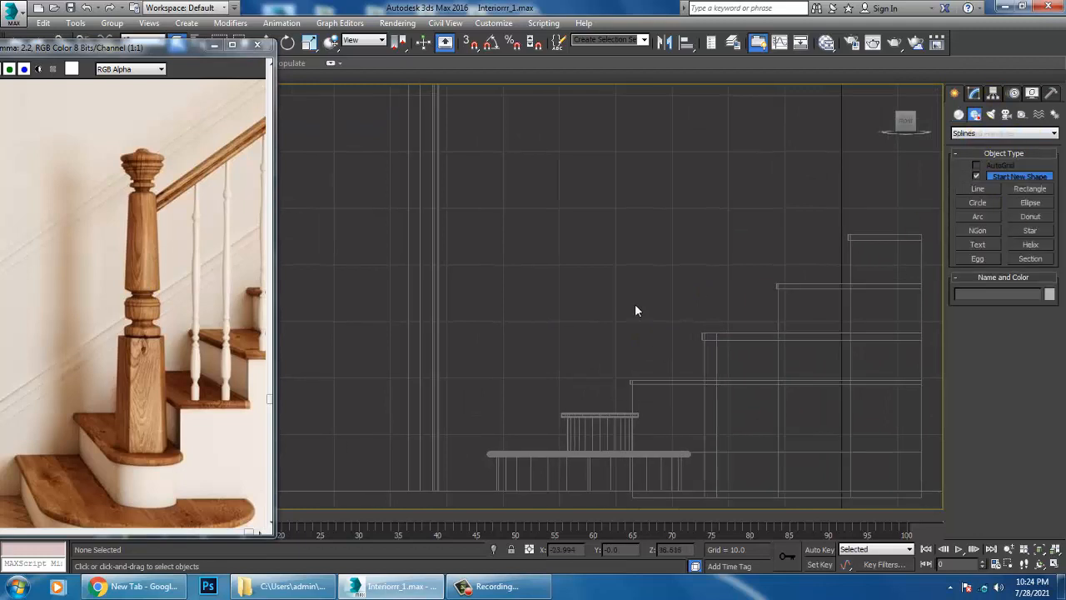
pyautogui.scroll(4, 595, 298)
pyautogui.scroll(-5, 626, 241)
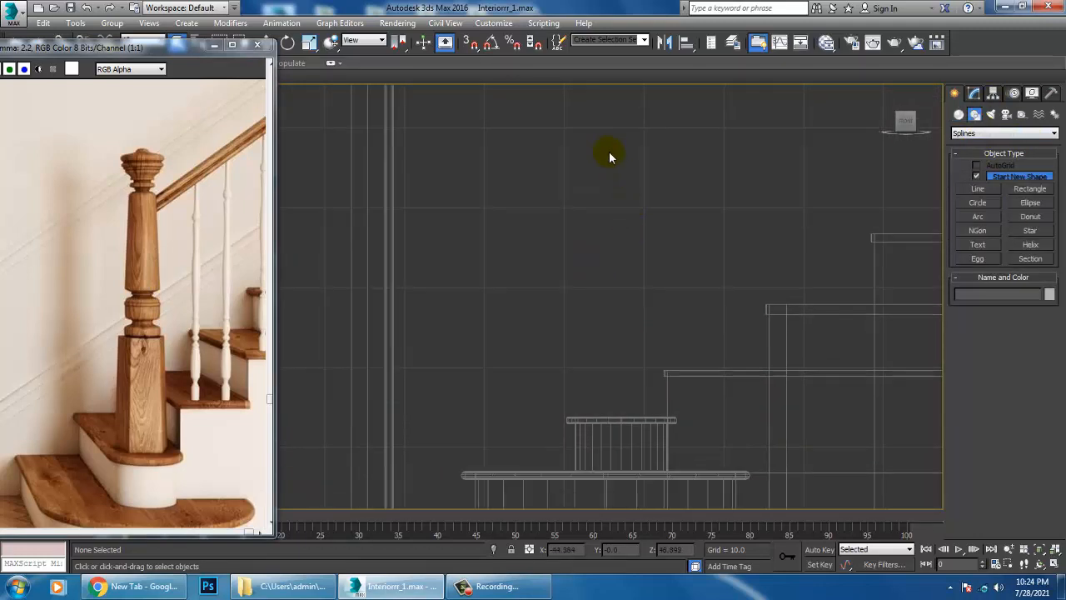
pyautogui.moveTo(617, 218); pyautogui.dragTo(647, 304, button='middle')
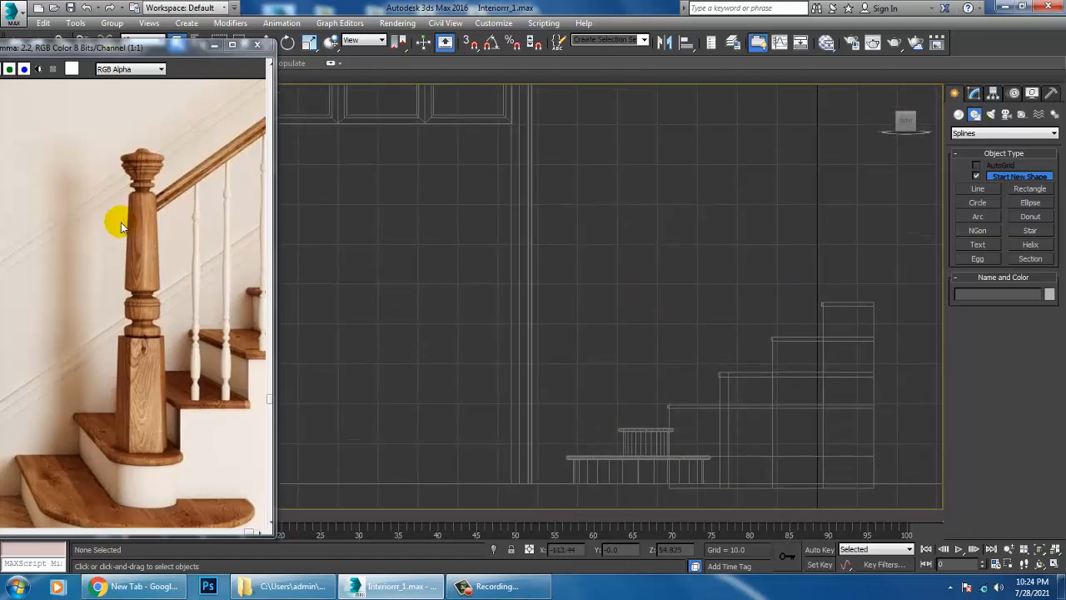
pyautogui.click(978, 189)
pyautogui.scroll(2, 647, 217)
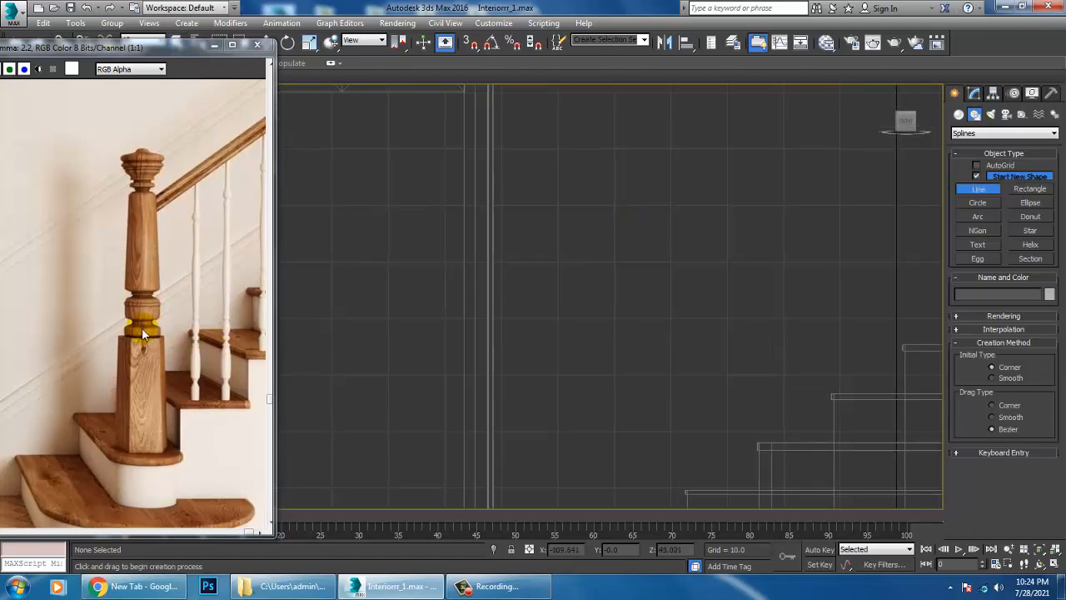
pyautogui.moveTo(816, 314); pyautogui.dragTo(771, 226, button='middle')
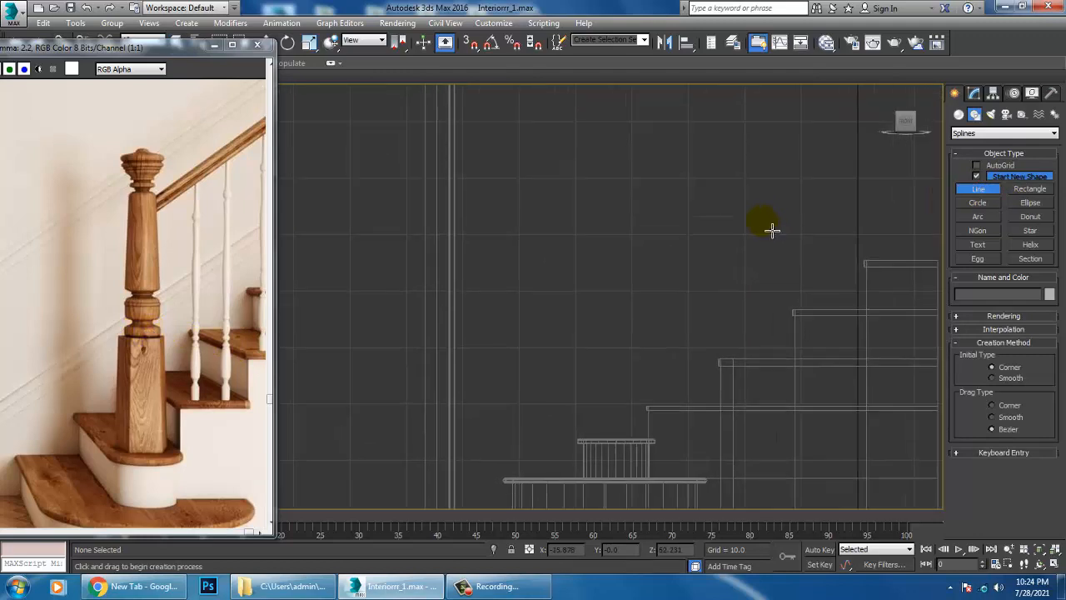
pyautogui.click(602, 210)
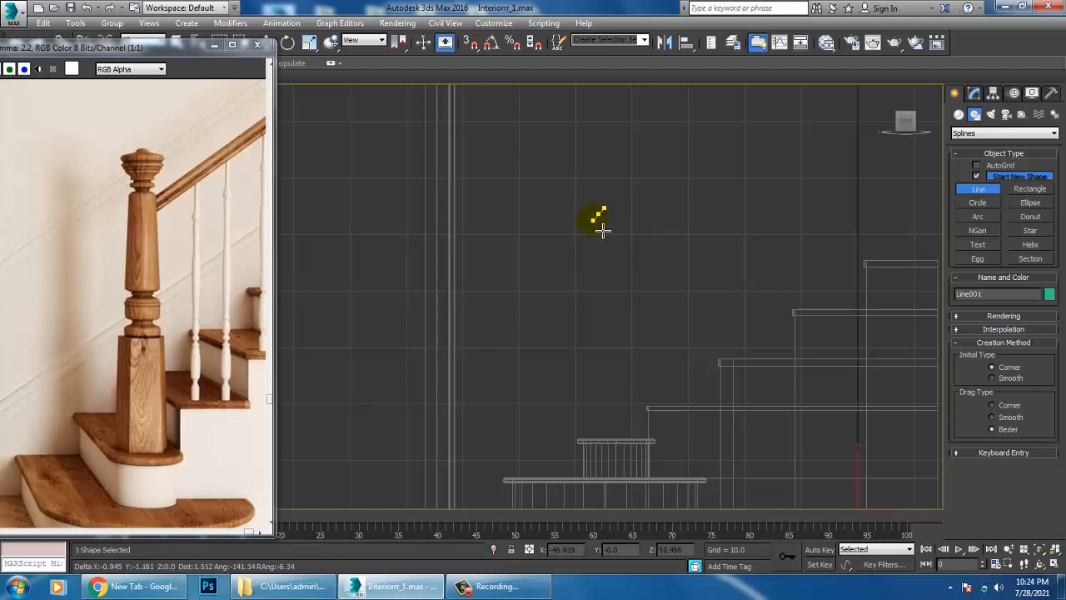
pyautogui.click(596, 222)
pyautogui.scroll(3, 606, 233)
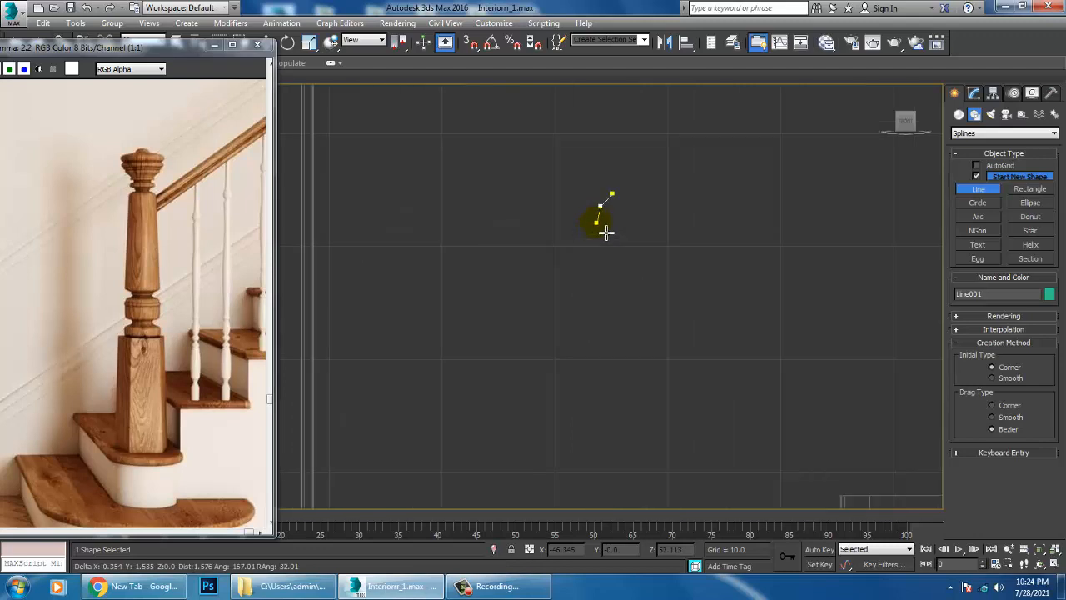
pyautogui.click(546, 219)
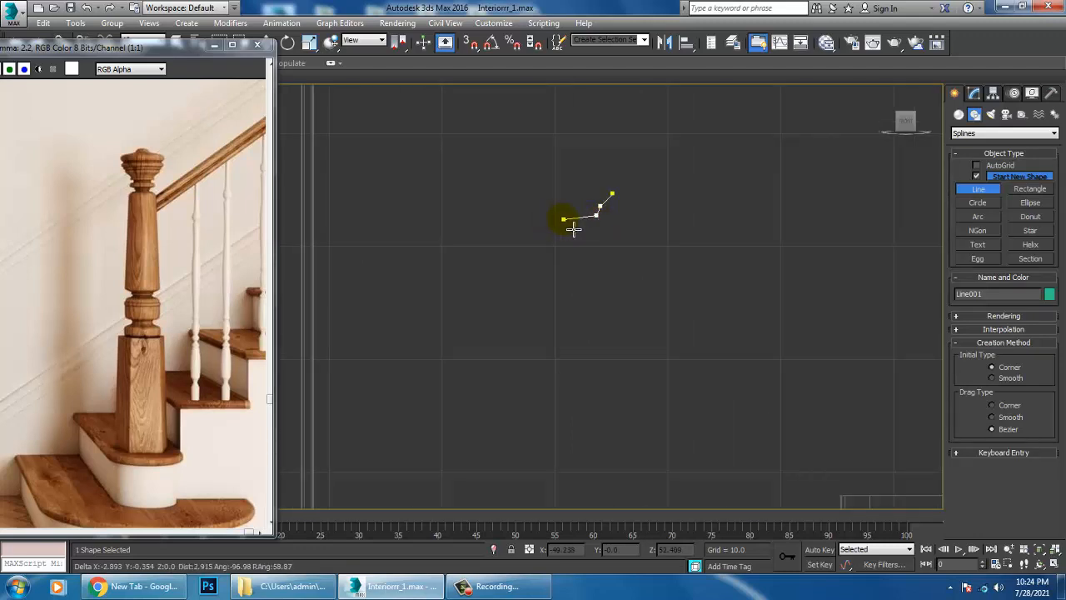
pyautogui.click(564, 232)
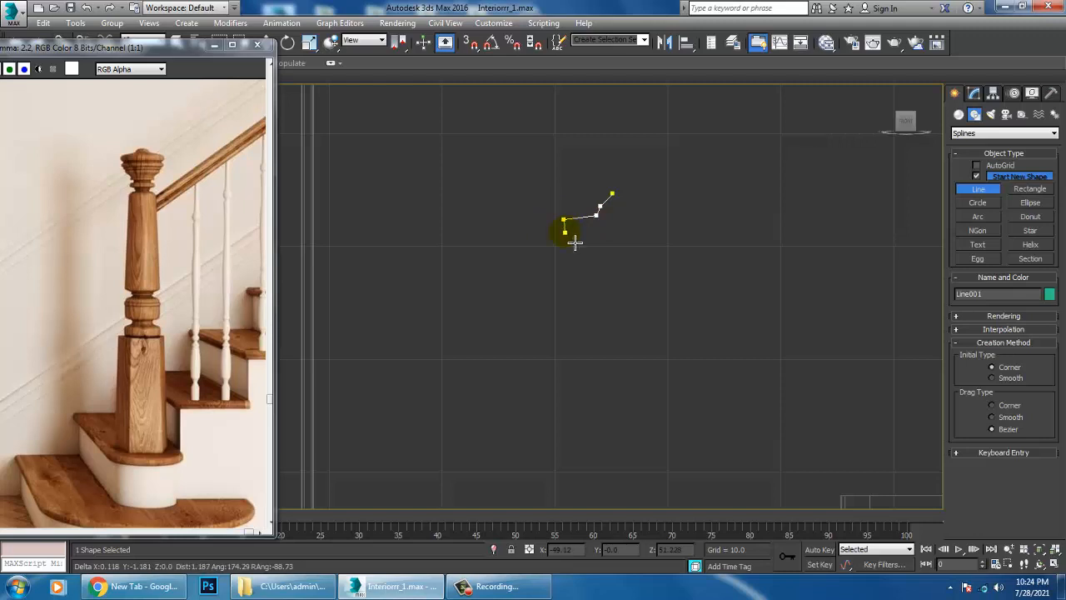
# Continue the spline through the small step beneath the cap's rim and down the cap's inward taper
pyautogui.click(576, 233)
pyautogui.click(572, 239)
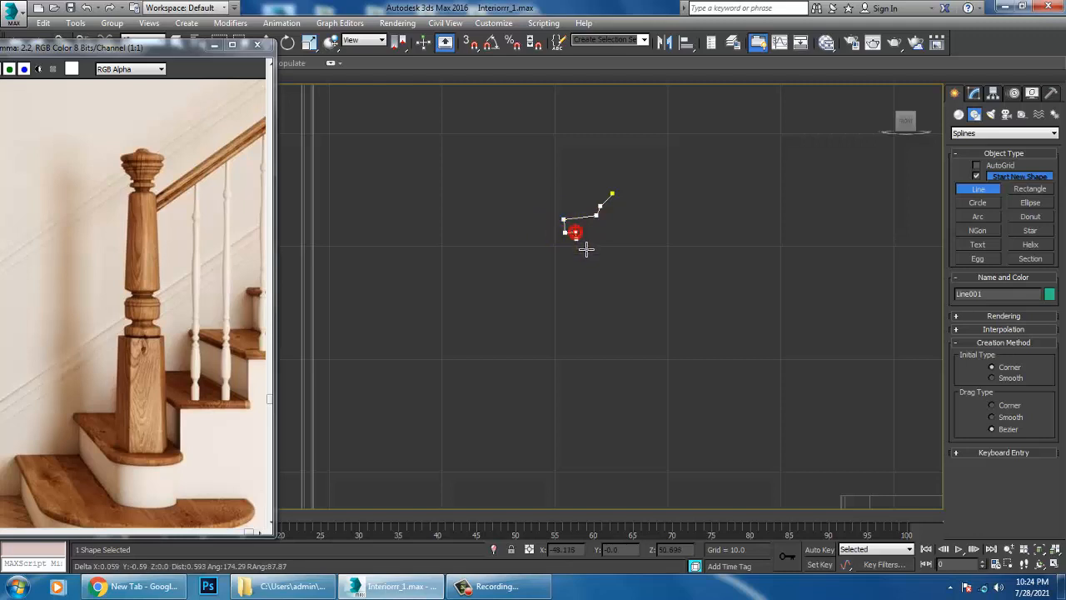
pyautogui.click(579, 254)
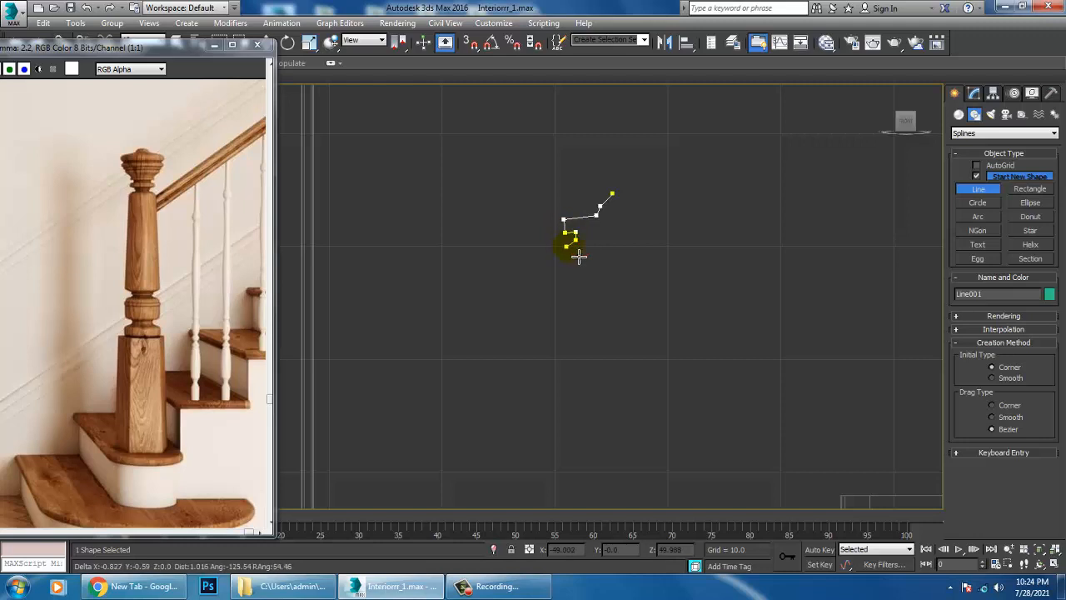
pyautogui.click(583, 279)
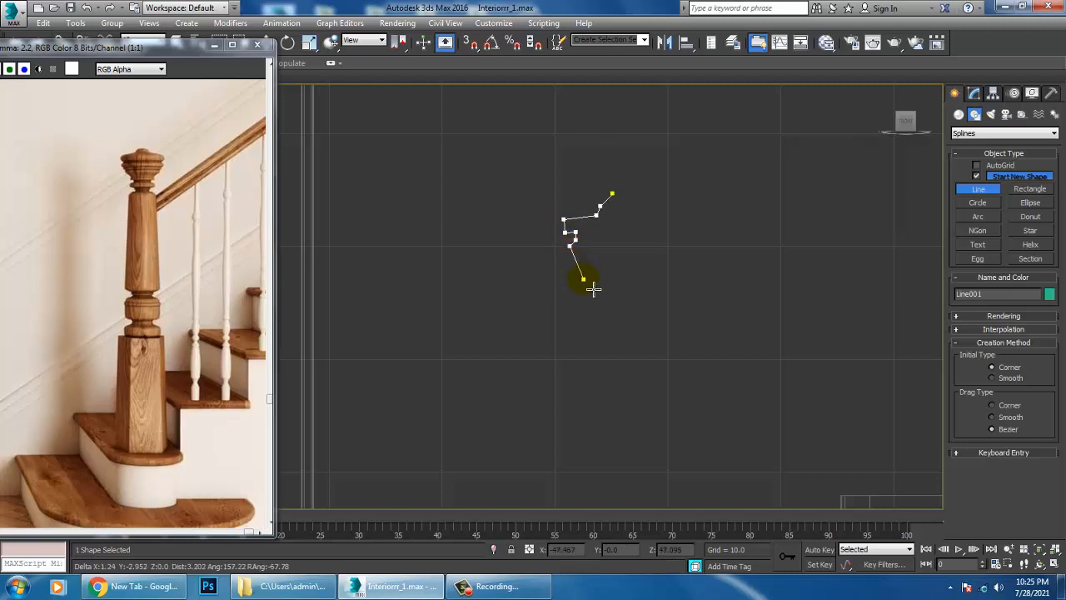
# Trace the small rectangular groove and the narrow band at the base of the newel post's cap
pyautogui.click(583, 291)
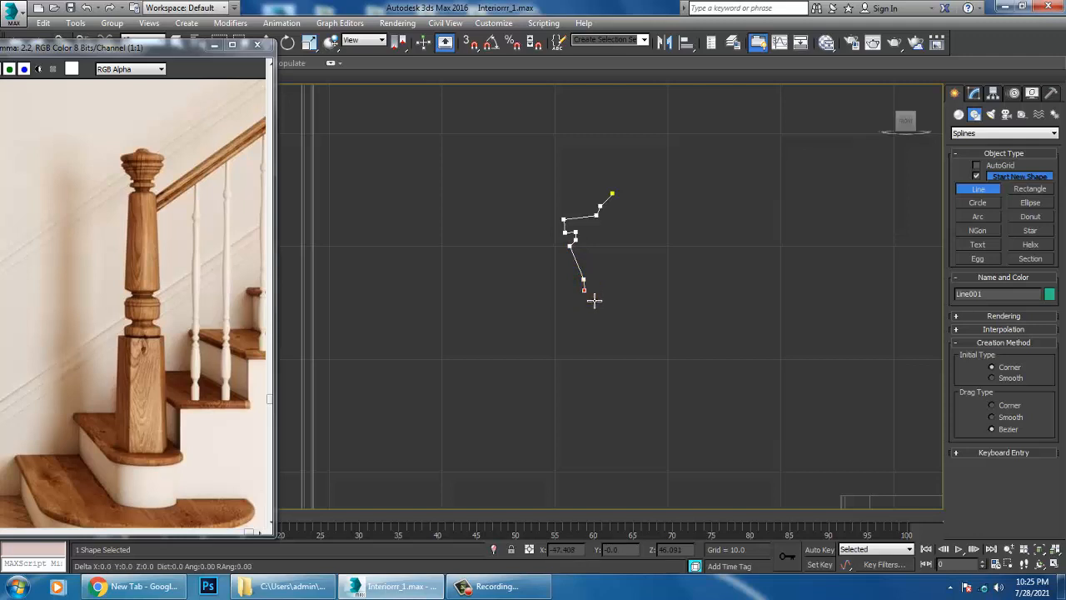
pyautogui.click(588, 290)
pyautogui.rightClick(595, 290)
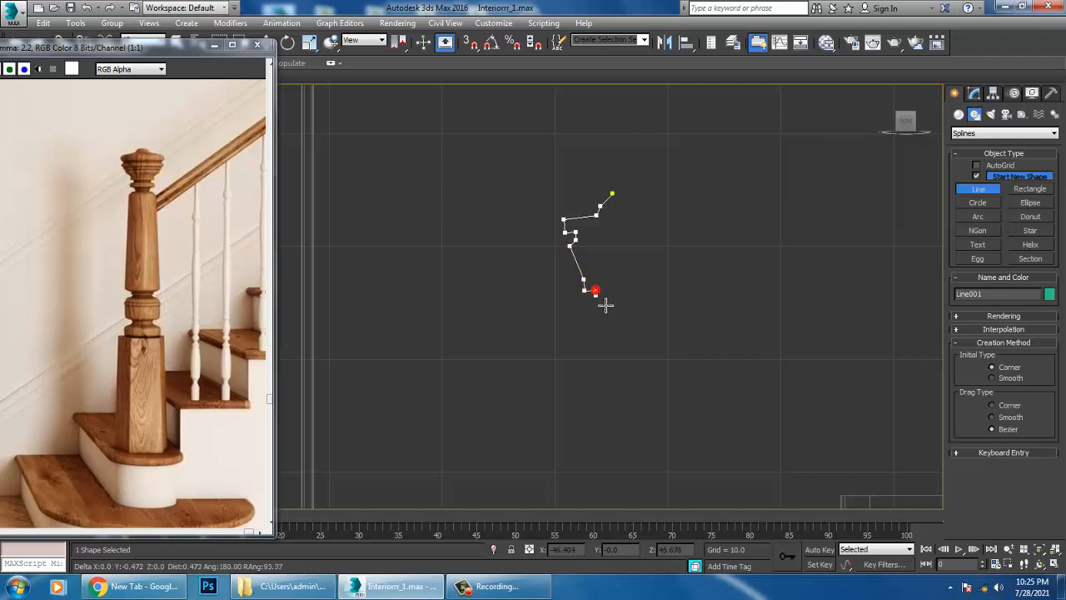
pyautogui.click(596, 297)
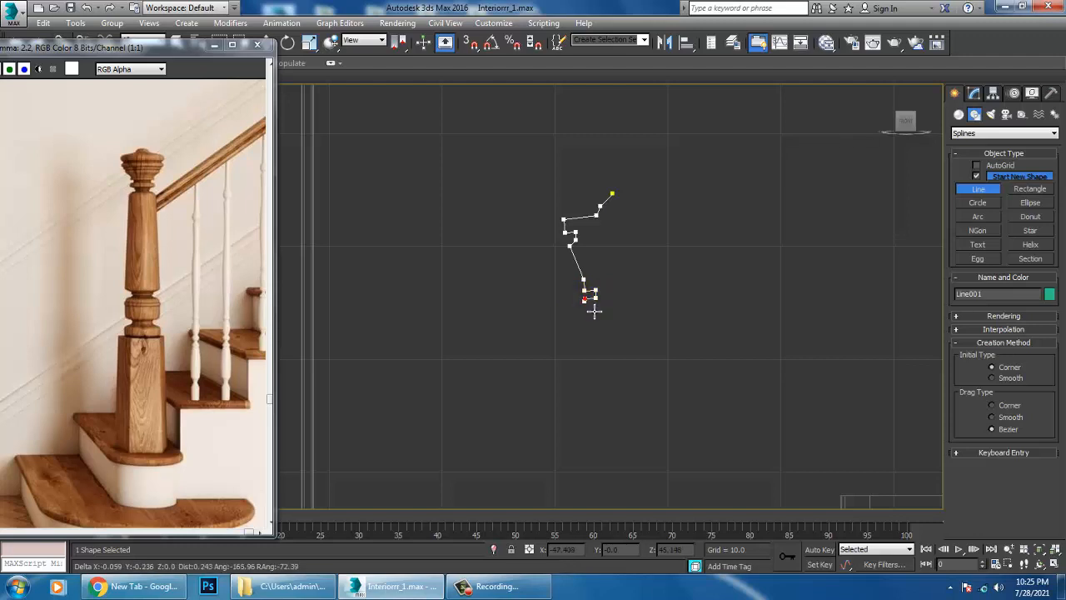
pyautogui.click(583, 309)
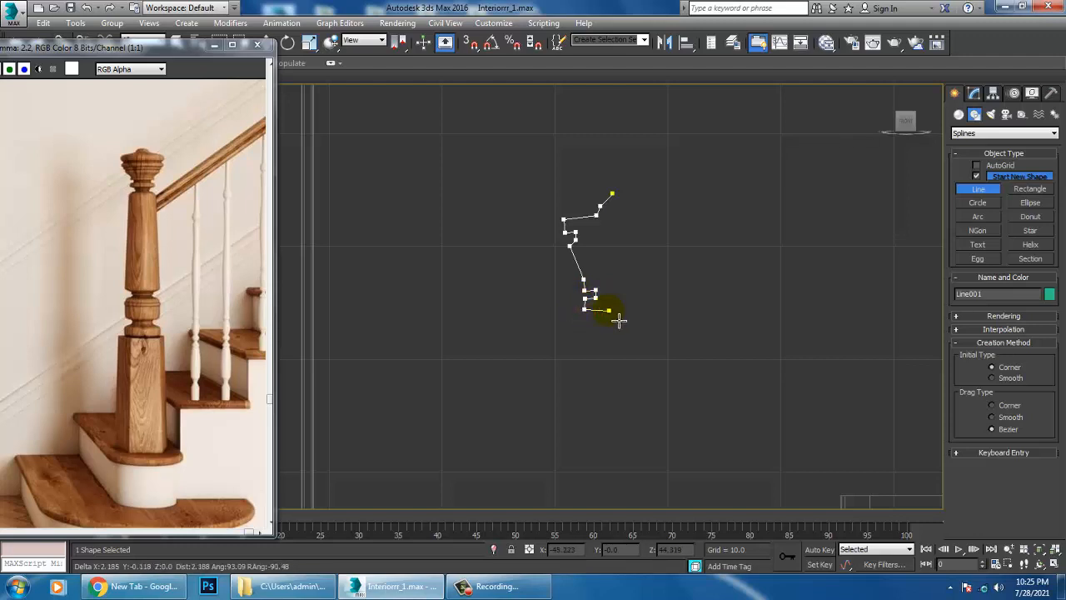
# Trace the recessed neck under the cap, the flared shoulder and the long outer edge of the post's shaft
pyautogui.click(619, 311)
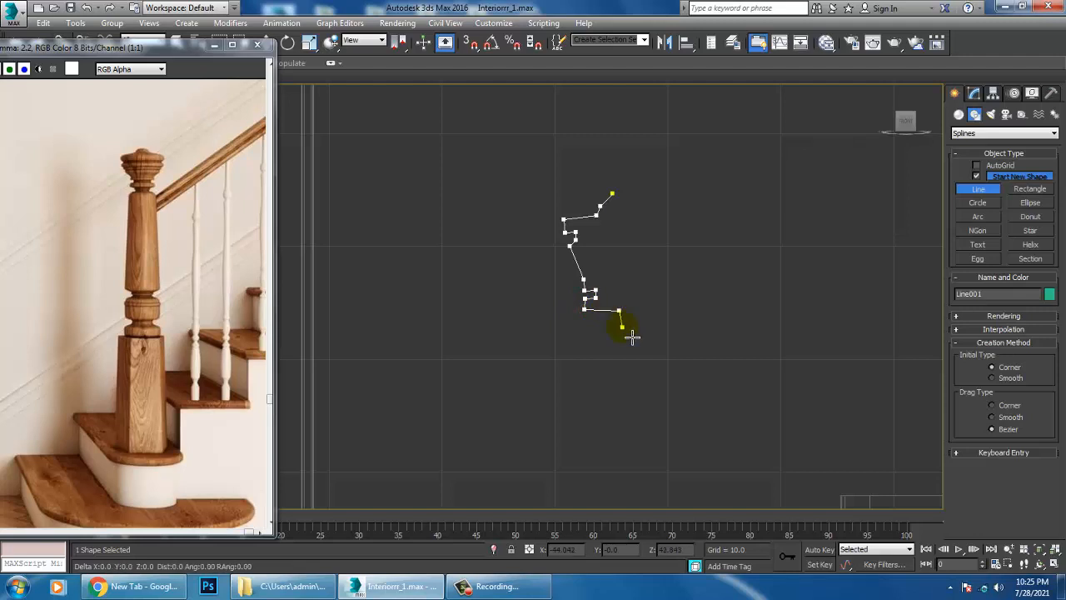
pyautogui.click(632, 337)
pyautogui.click(588, 340)
pyautogui.press('i')
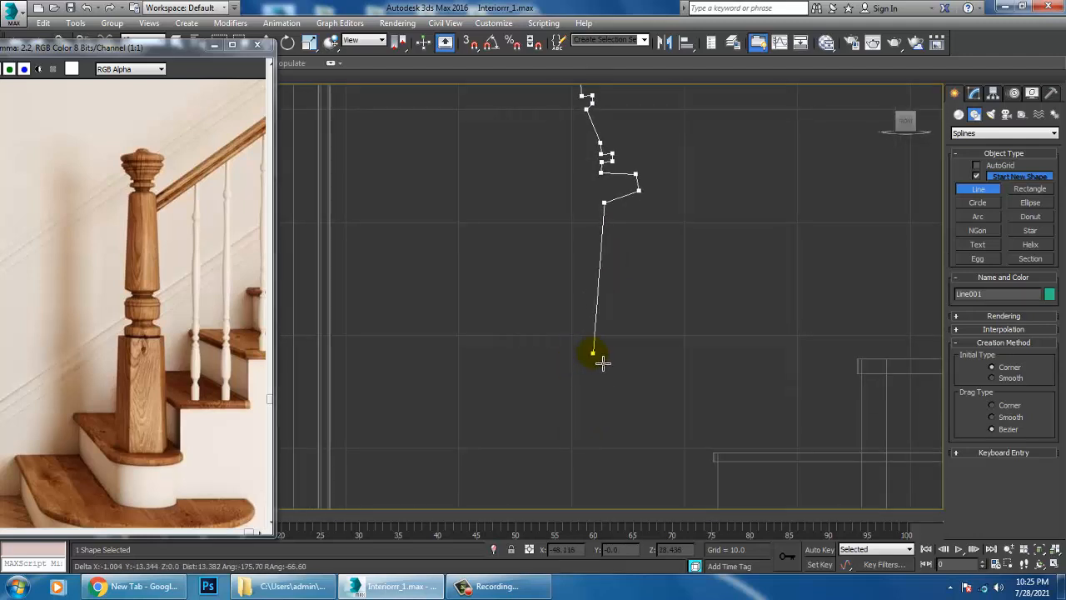
pyautogui.scroll(2, 603, 363)
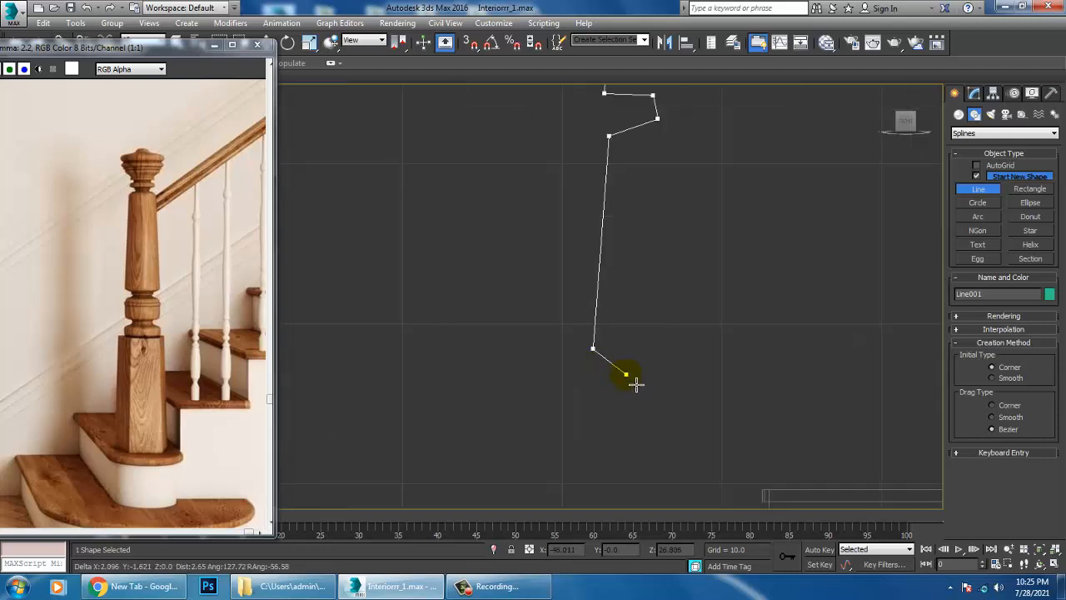
# Trace the groove below the shaft and the collar with its inward lower edge
pyautogui.click(629, 374)
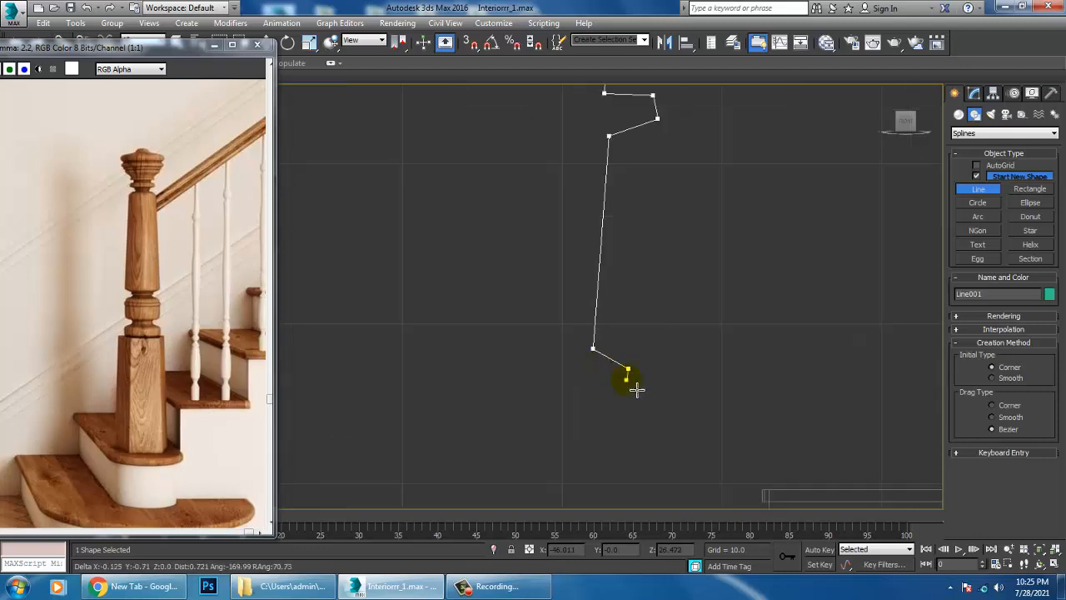
pyautogui.click(603, 393)
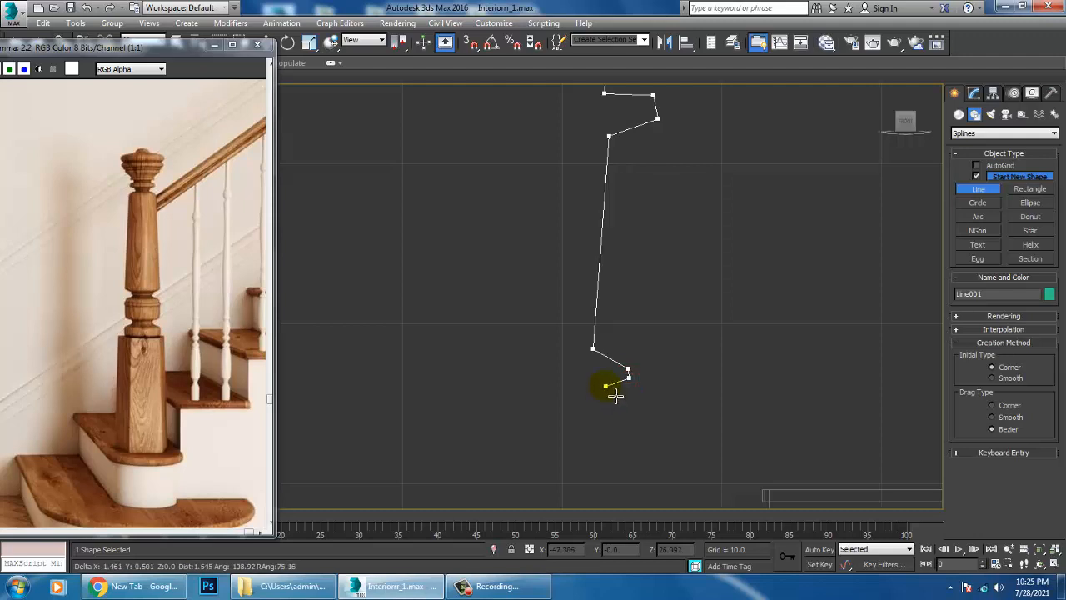
pyautogui.click(604, 411)
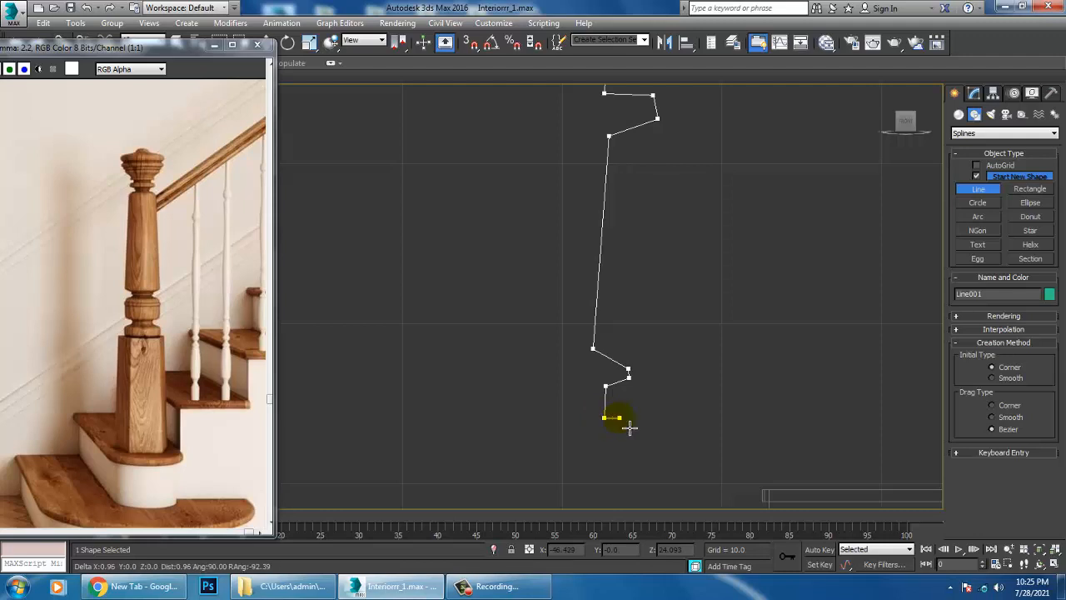
pyautogui.click(632, 418)
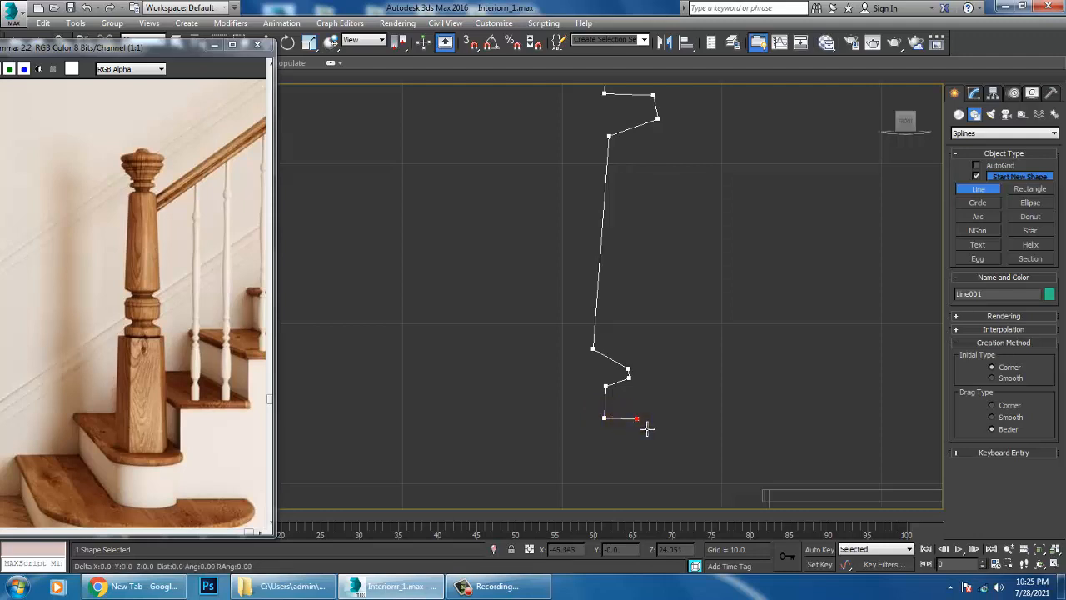
# Trace the narrow groove under the collar and the lower ring, then extend the line inward beneath the ring
pyautogui.click(647, 430)
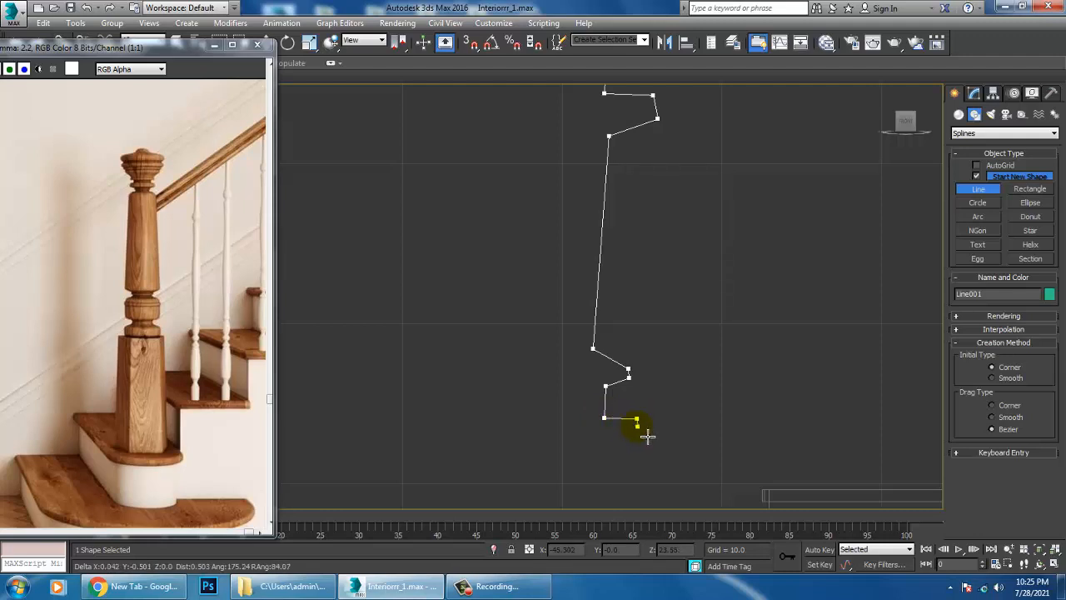
pyautogui.click(636, 426)
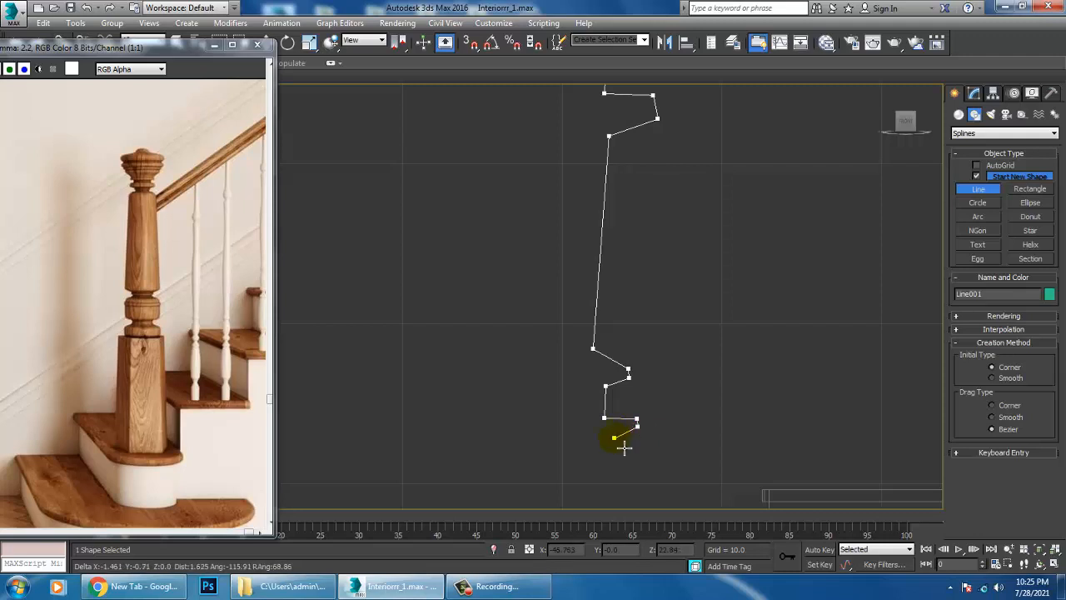
pyautogui.click(609, 438)
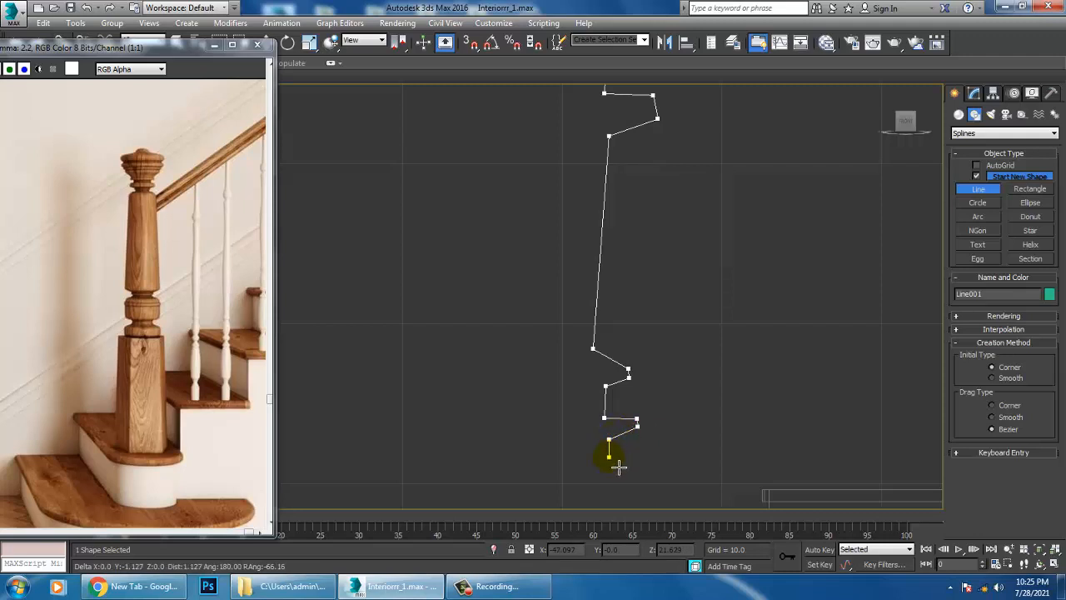
pyautogui.click(609, 456)
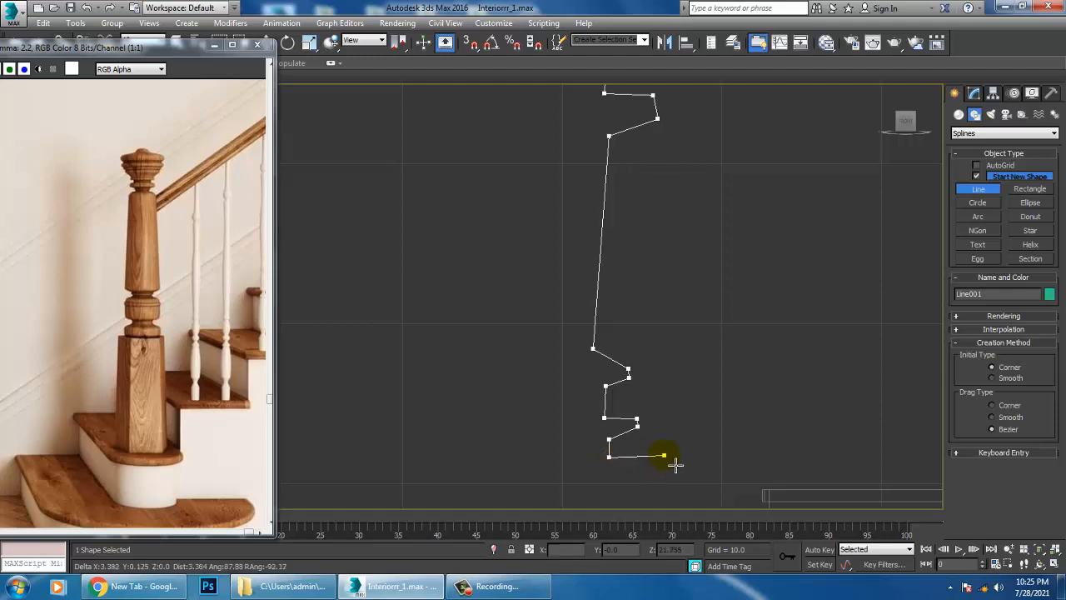
pyautogui.click(673, 457)
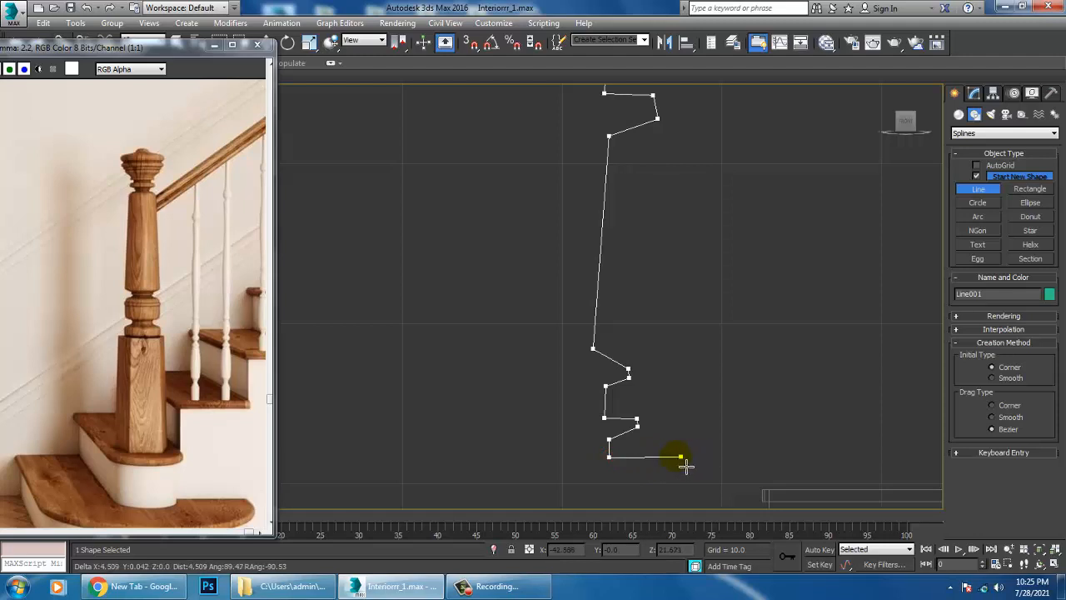
# End the profile spline under the lower ring and leave the Line tool
pyautogui.rightClick(675, 455)
pyautogui.rightClick(703, 403)
pyautogui.scroll(-4, 704, 365)
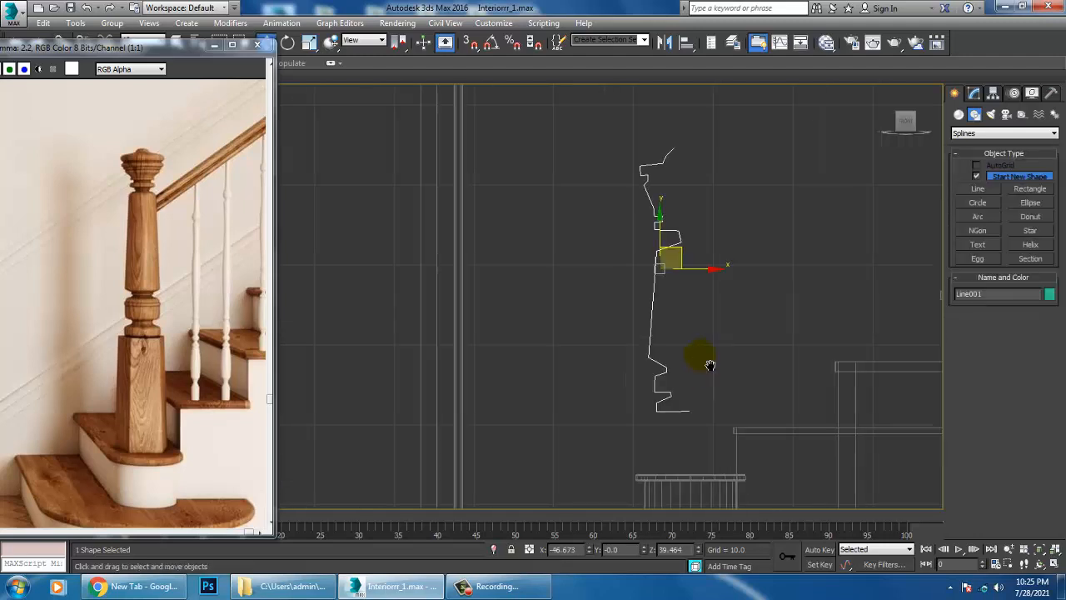
# Fillet the profile's corner vertices on the cap's wide rim and the small recess directly beneath it
pyautogui.moveTo(701, 358); pyautogui.dragTo(635, 309, button='middle')
pyautogui.scroll(2, 636, 299)
pyautogui.scroll(1, 633, 275)
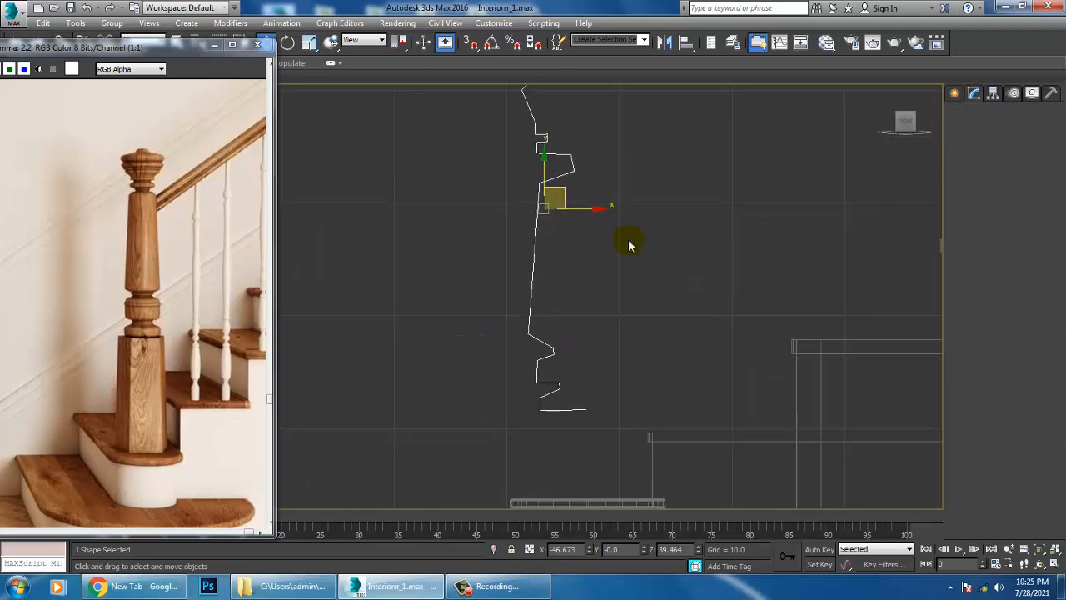
pyautogui.press('1')
pyautogui.moveTo(558, 120); pyautogui.dragTo(614, 158)
pyautogui.moveTo(619, 176); pyautogui.dragTo(644, 292, button='middle')
pyautogui.scroll(3, 623, 256)
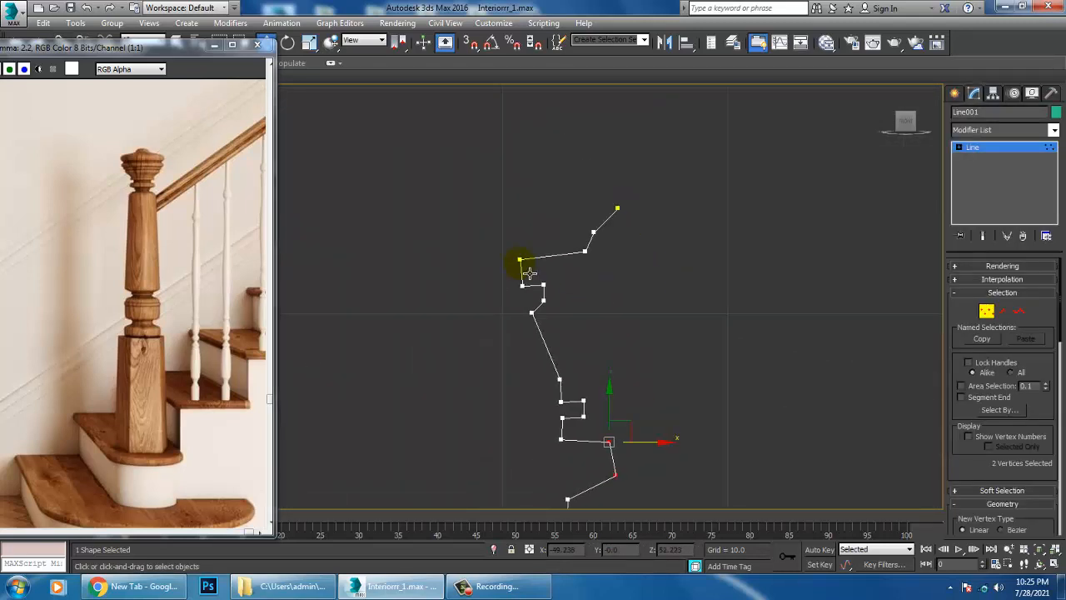
pyautogui.moveTo(536, 296); pyautogui.dragTo(572, 333)
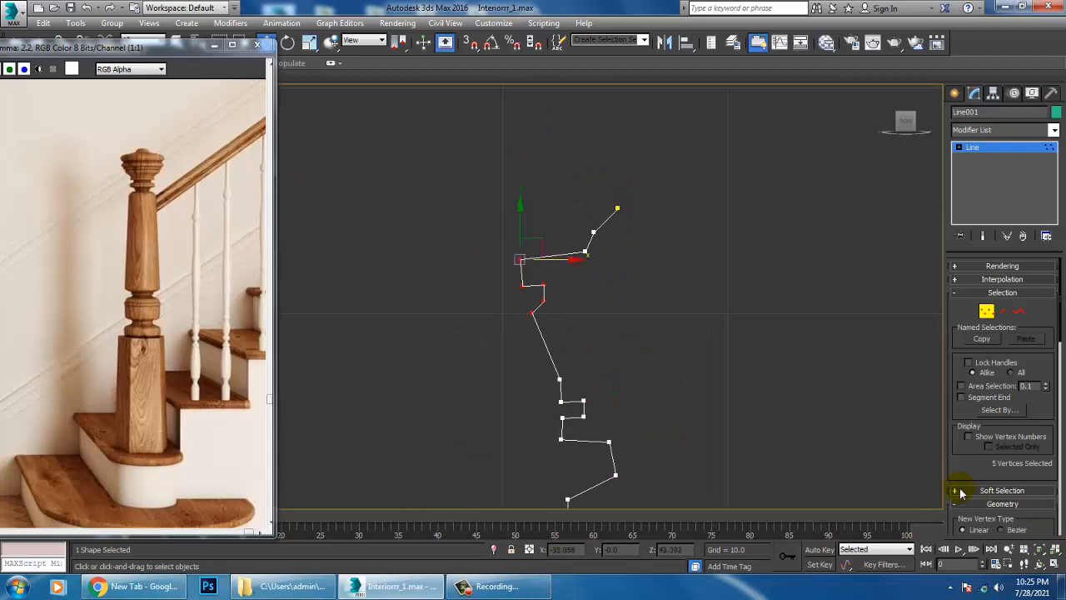
pyautogui.scroll(-6, 966, 467)
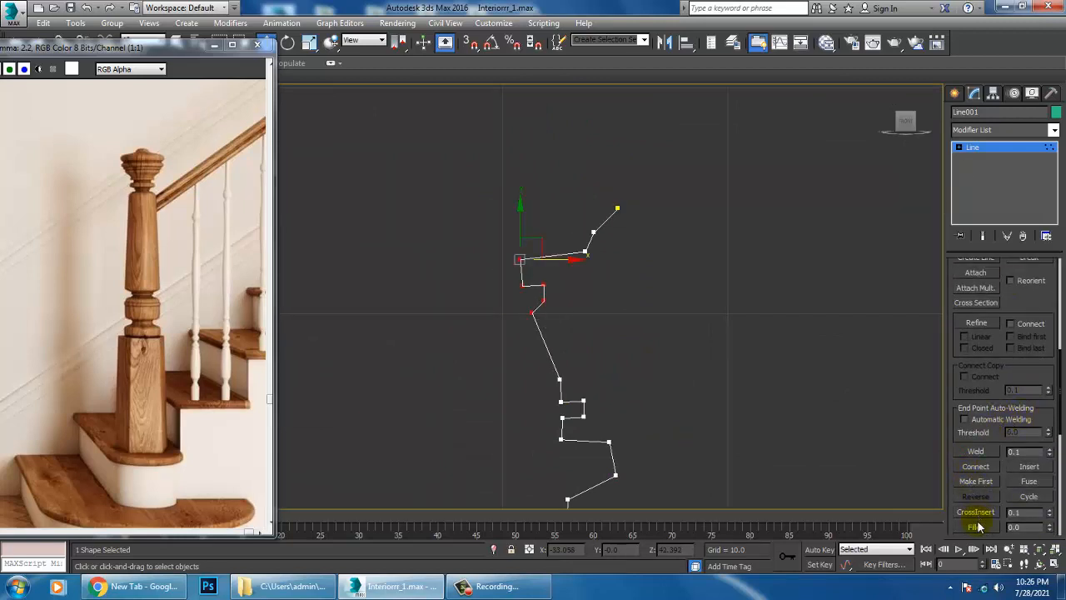
pyautogui.click(977, 526)
pyautogui.moveTo(525, 261); pyautogui.dragTo(528, 269)
# Fillet the corners of the groove and narrow band at the cap's base, the recessed neck and the shaft's shoulder
pyautogui.moveTo(592, 336); pyautogui.dragTo(577, 253, button='middle')
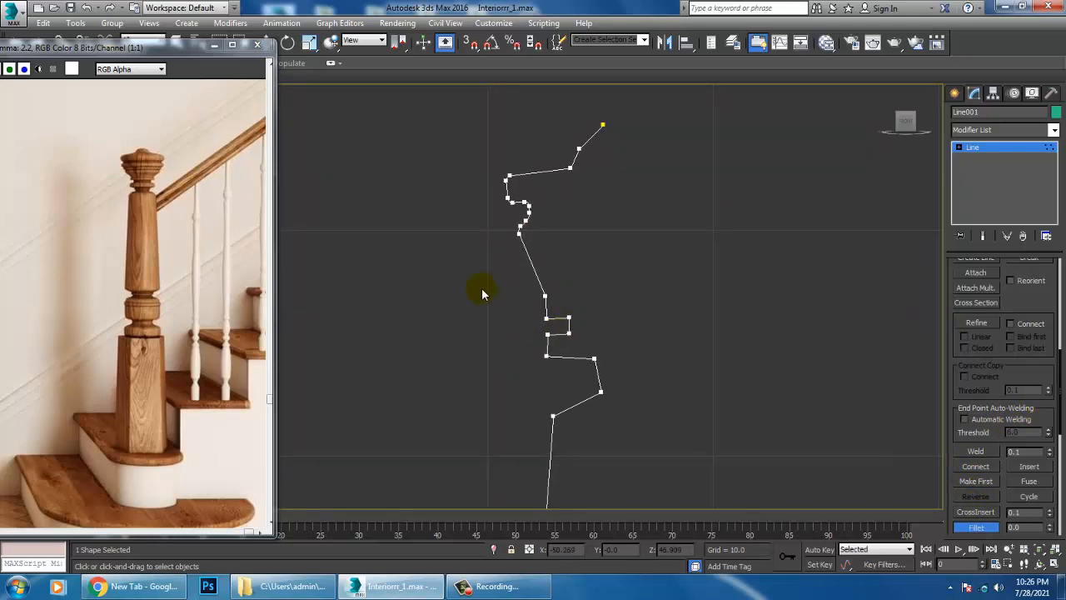
pyautogui.moveTo(565, 343); pyautogui.dragTo(593, 365)
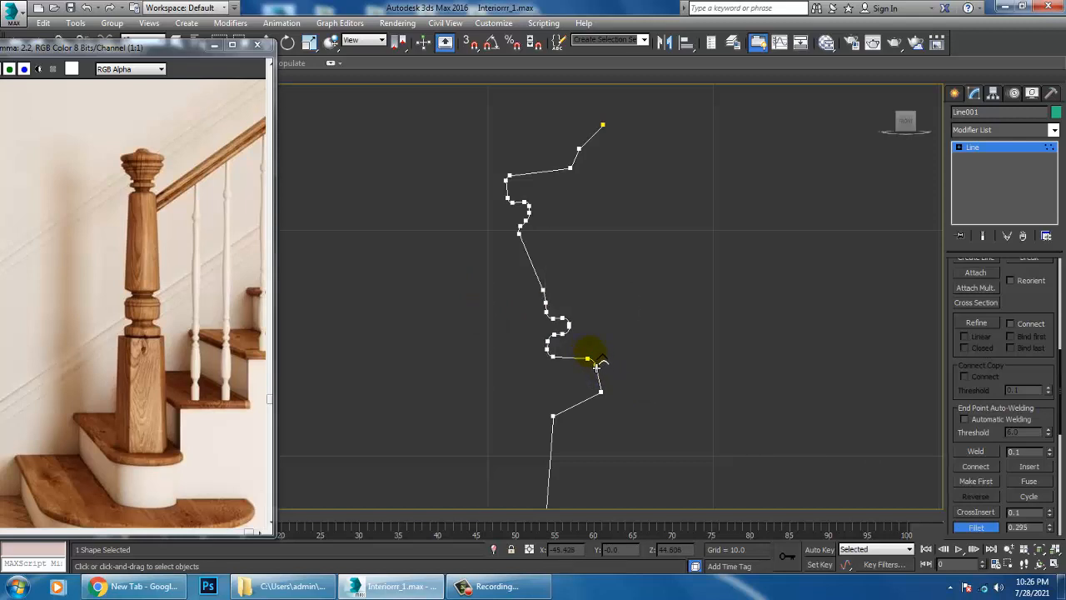
pyautogui.moveTo(626, 414); pyautogui.dragTo(603, 393)
pyautogui.moveTo(540, 403); pyautogui.dragTo(539, 339, button='middle')
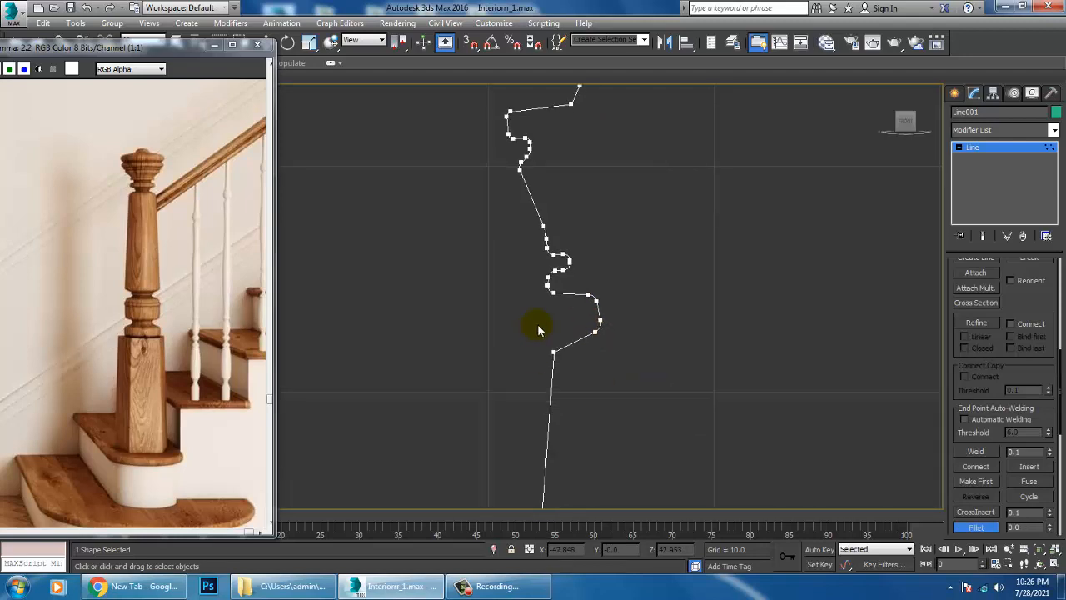
pyautogui.moveTo(539, 326)
pyautogui.mouseDown()
pyautogui.moveTo(570, 367)
pyautogui.moveTo(547, 341)
pyautogui.mouseUp()
# Fillet the shaft's lower corner and the inner corners of the groove below the shaft
pyautogui.moveTo(583, 442); pyautogui.dragTo(568, 215, button='middle')
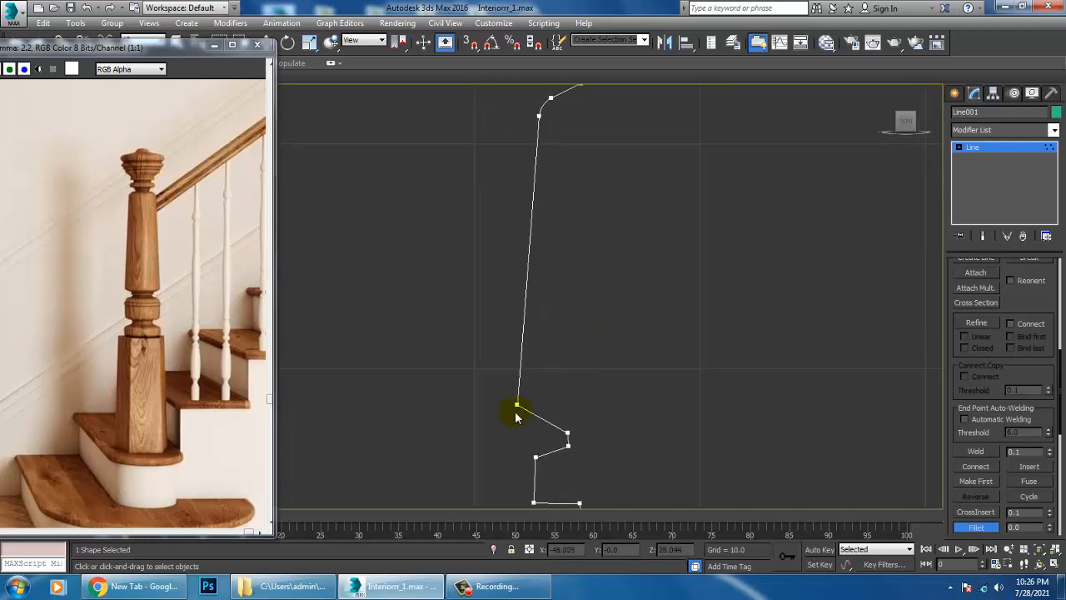
pyautogui.moveTo(523, 411); pyautogui.dragTo(513, 393)
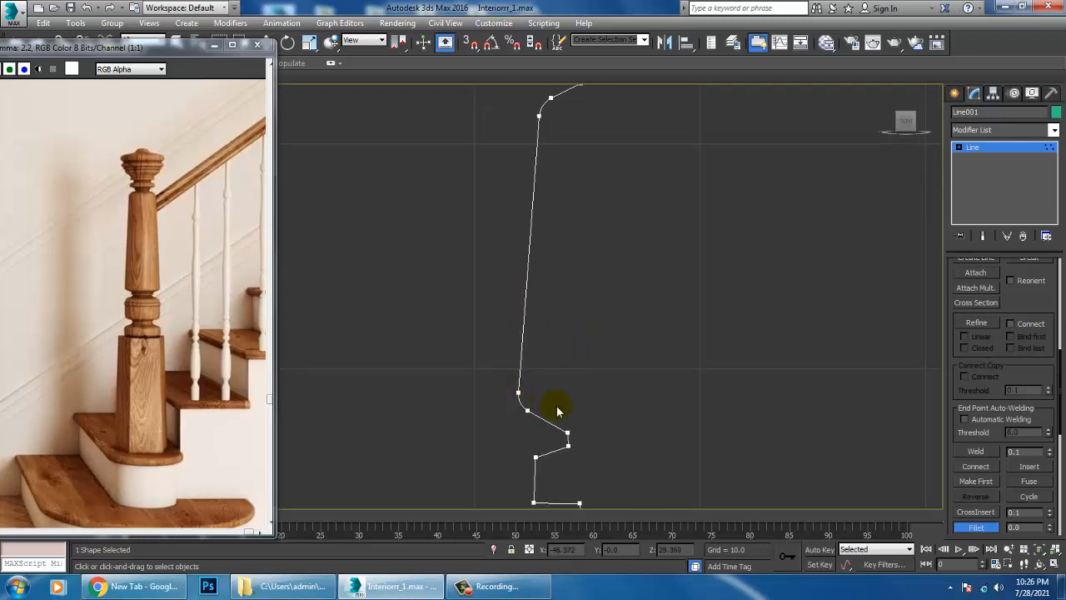
pyautogui.moveTo(557, 405); pyautogui.dragTo(564, 325, button='middle')
pyautogui.click(571, 357)
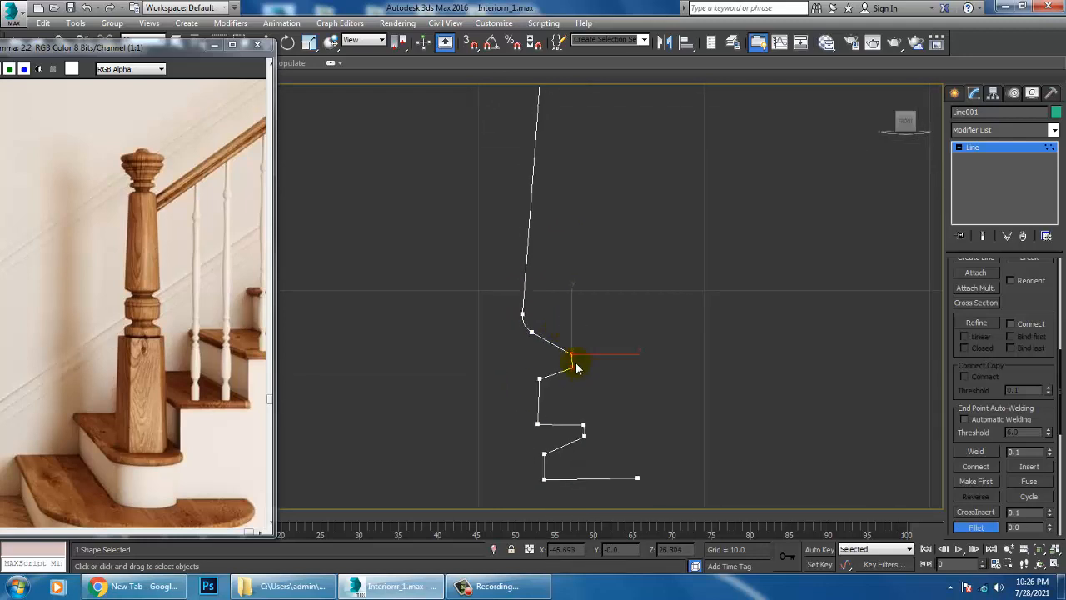
pyautogui.moveTo(577, 371); pyautogui.dragTo(576, 377)
# Fillet the corners of the collar, the narrow groove under it and the lower ring
pyautogui.moveTo(577, 376); pyautogui.dragTo(592, 334, button='middle')
pyautogui.moveTo(551, 376); pyautogui.dragTo(540, 363)
pyautogui.moveTo(575, 379); pyautogui.dragTo(586, 364, button='middle')
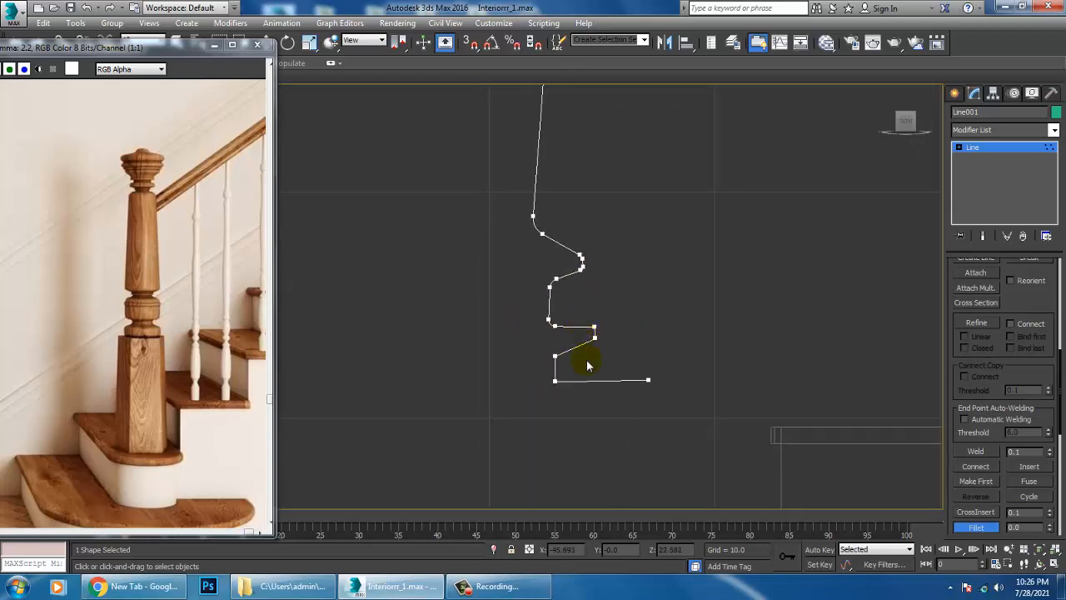
pyautogui.moveTo(610, 338); pyautogui.dragTo(591, 333)
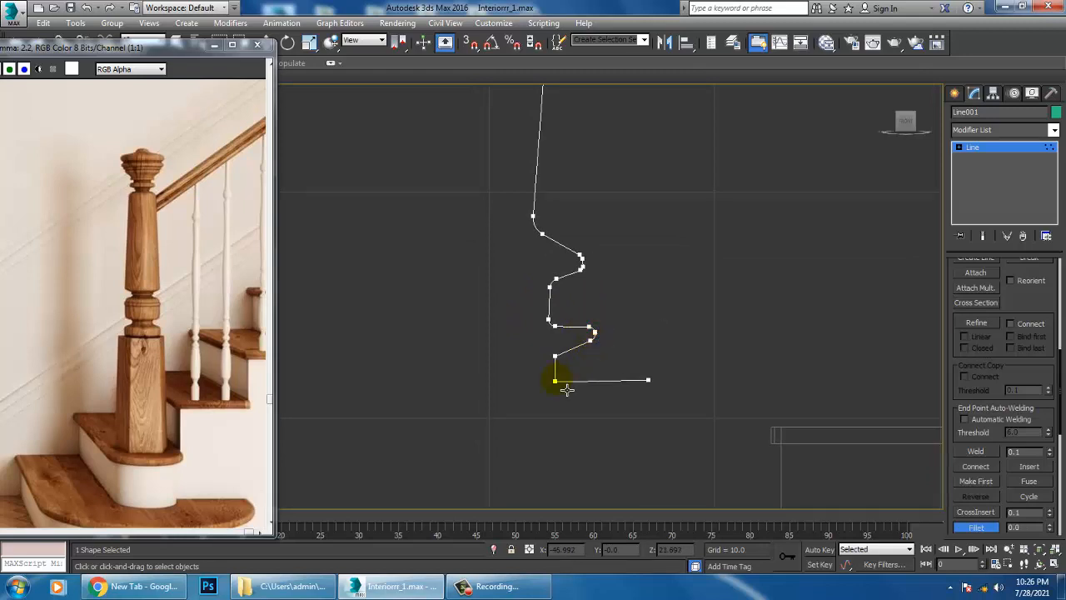
pyautogui.moveTo(557, 391); pyautogui.dragTo(554, 391)
pyautogui.scroll(-6, 595, 281)
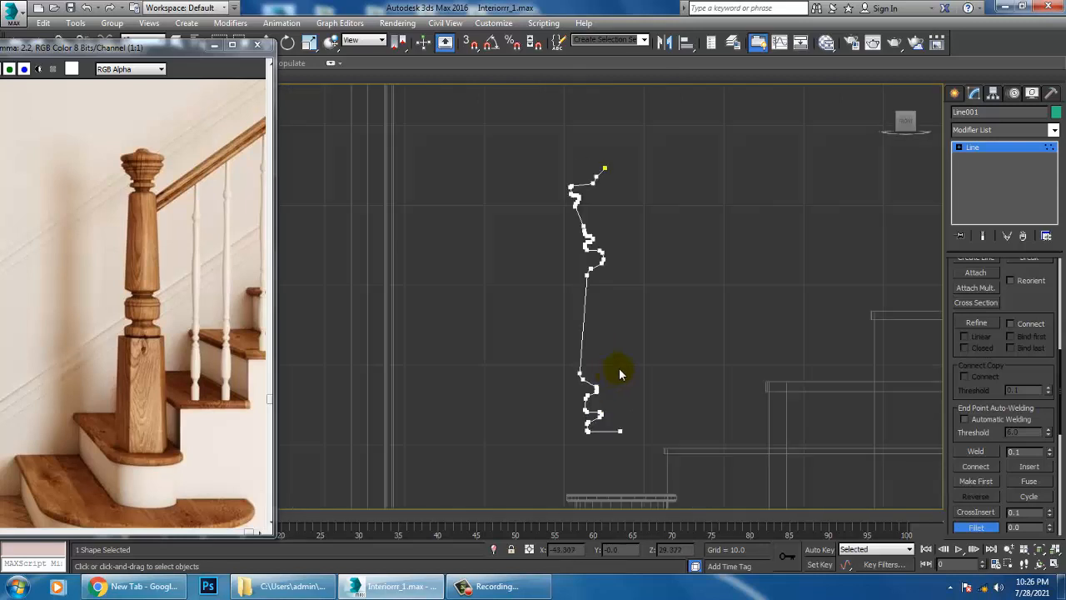
# Fillet the two corner vertices on the sloped top of the cap's profile
pyautogui.moveTo(587, 270)
pyautogui.mouseDown(button='middle')
pyautogui.moveTo(593, 301)
pyautogui.moveTo(589, 265)
pyautogui.mouseUp(button='middle')
pyautogui.moveTo(596, 180); pyautogui.dragTo(652, 309, button='middle')
pyautogui.scroll(4, 624, 295)
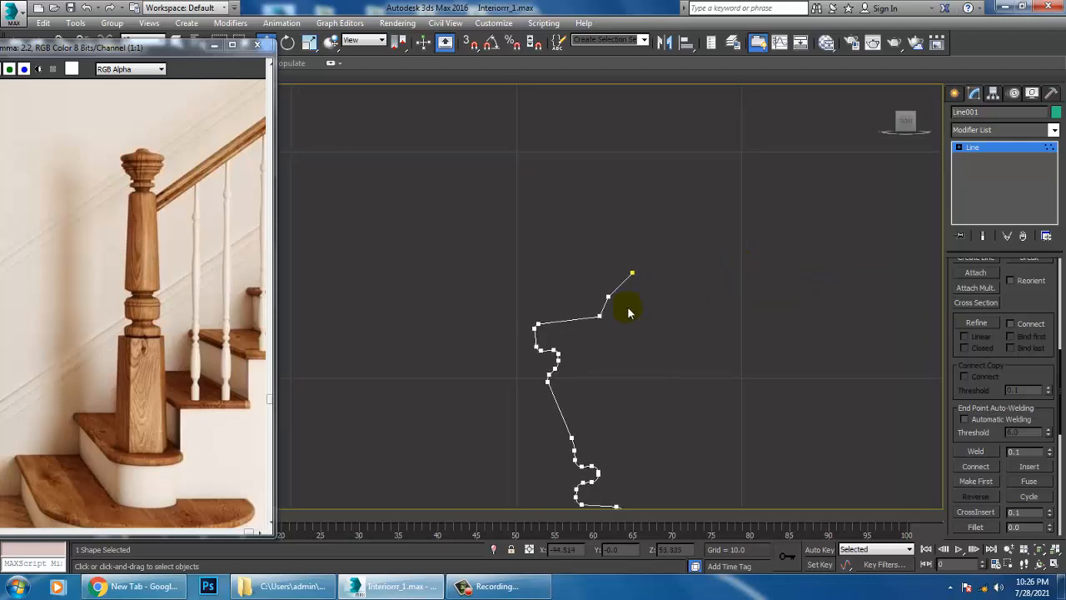
pyautogui.moveTo(586, 284); pyautogui.dragTo(636, 329)
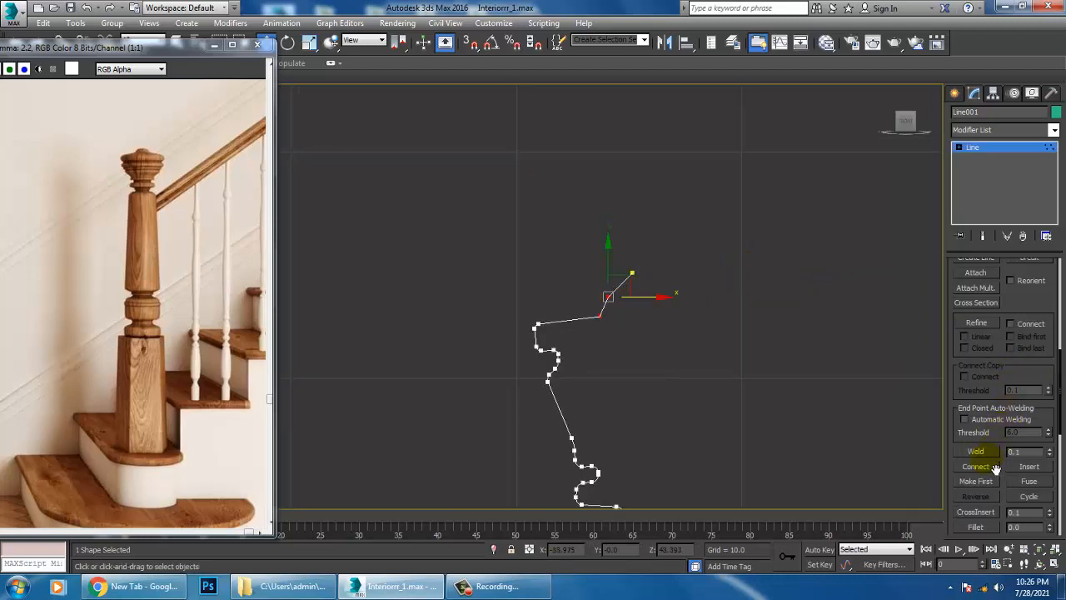
pyautogui.click(975, 526)
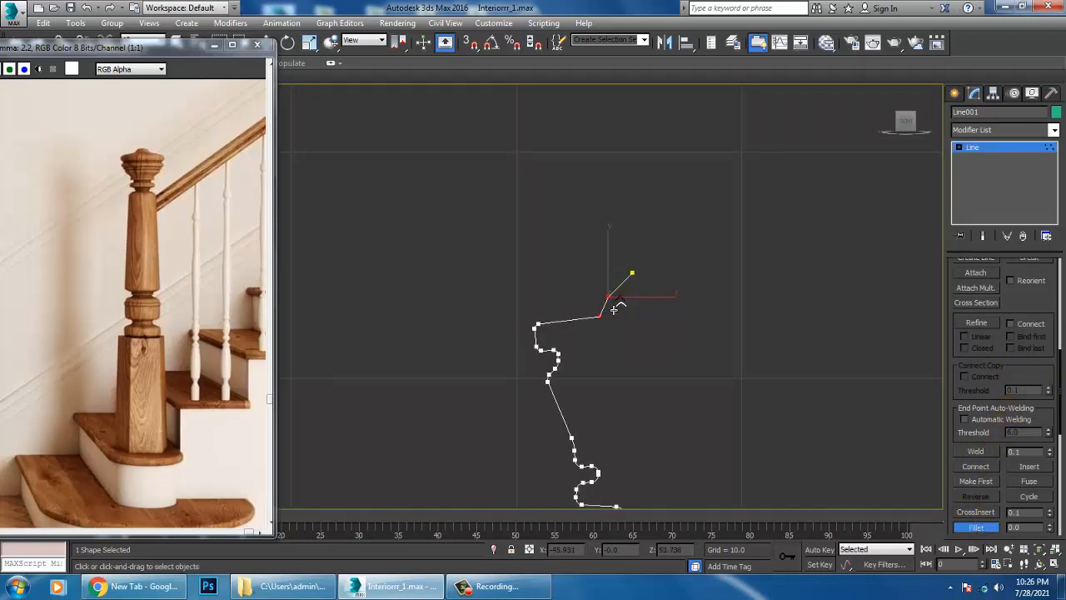
pyautogui.moveTo(610, 299); pyautogui.dragTo(609, 292)
pyautogui.press('w')
# Return to the whole spline and apply a Lathe modifier to it
pyautogui.click(998, 148)
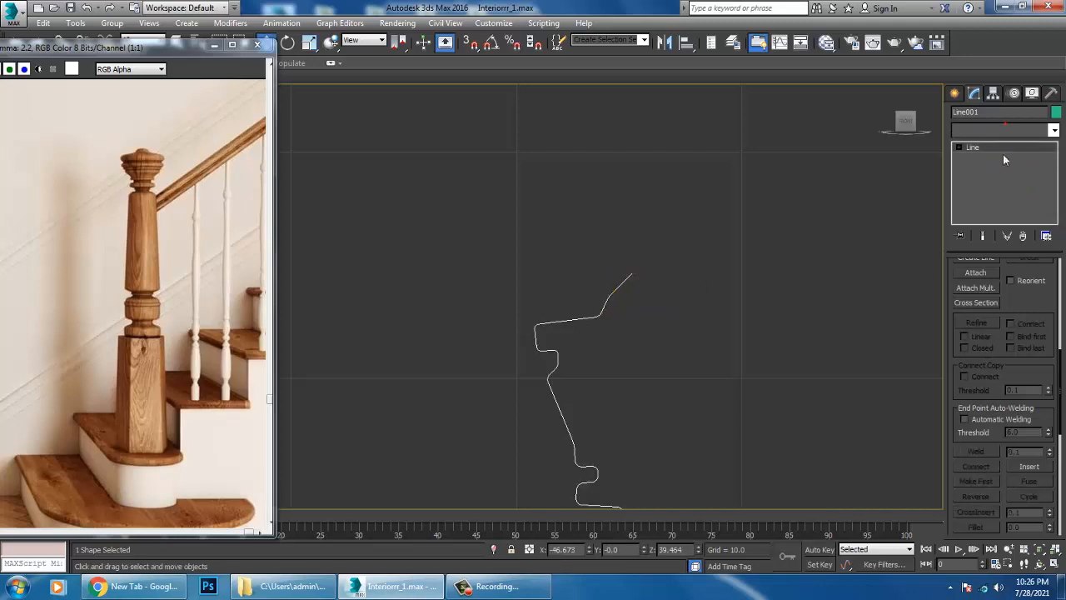
pyautogui.click(999, 129)
pyautogui.press('l')
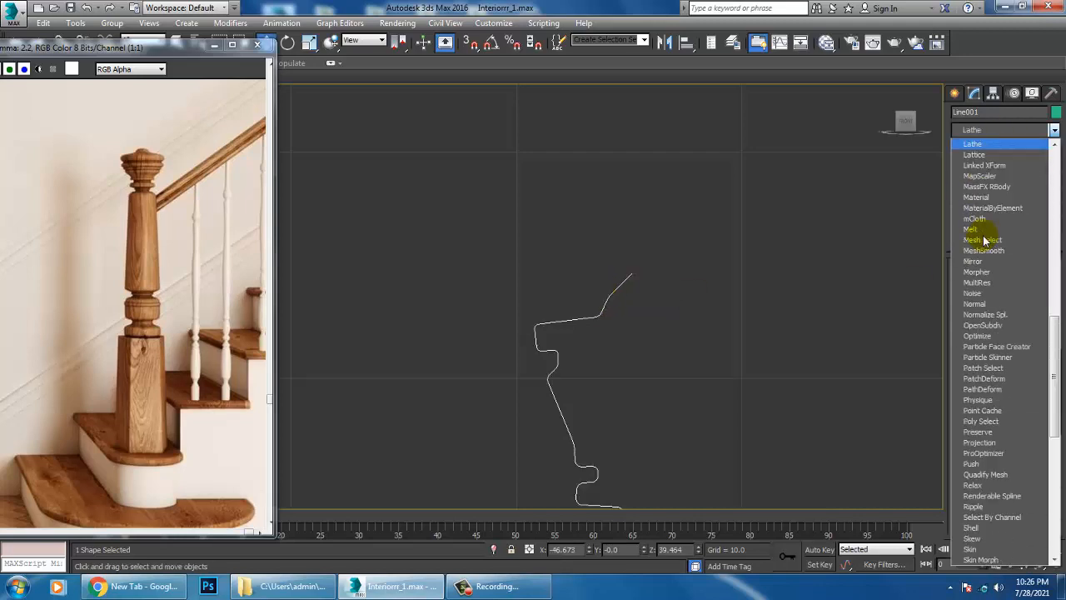
pyautogui.press('Return')
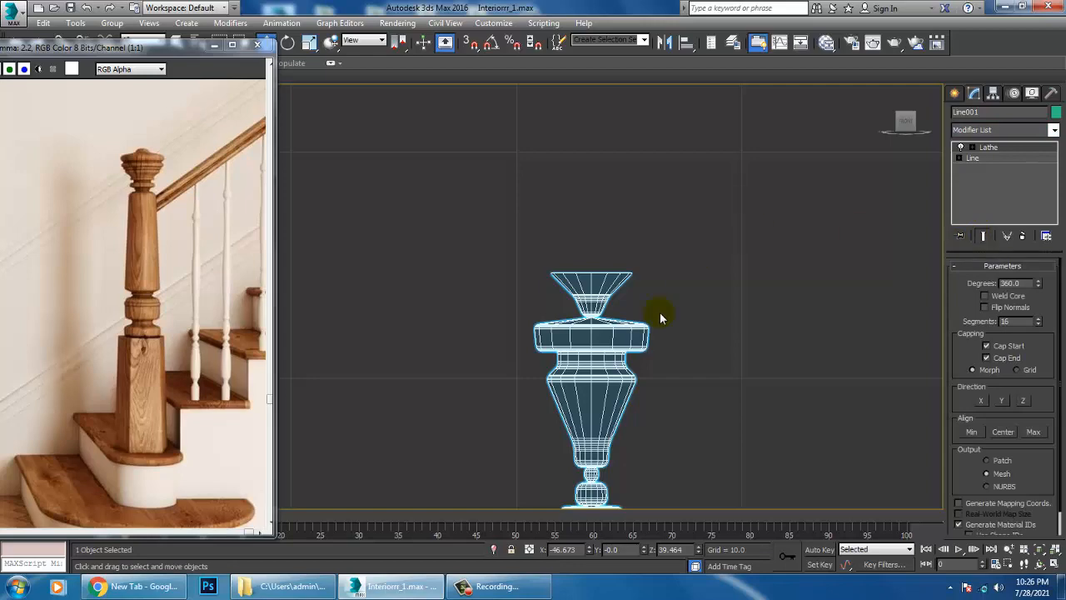
# Align the lathe axis to Max so the profile revolves into a solid post
pyautogui.scroll(5, 609, 234)
pyautogui.scroll(-4, 609, 240)
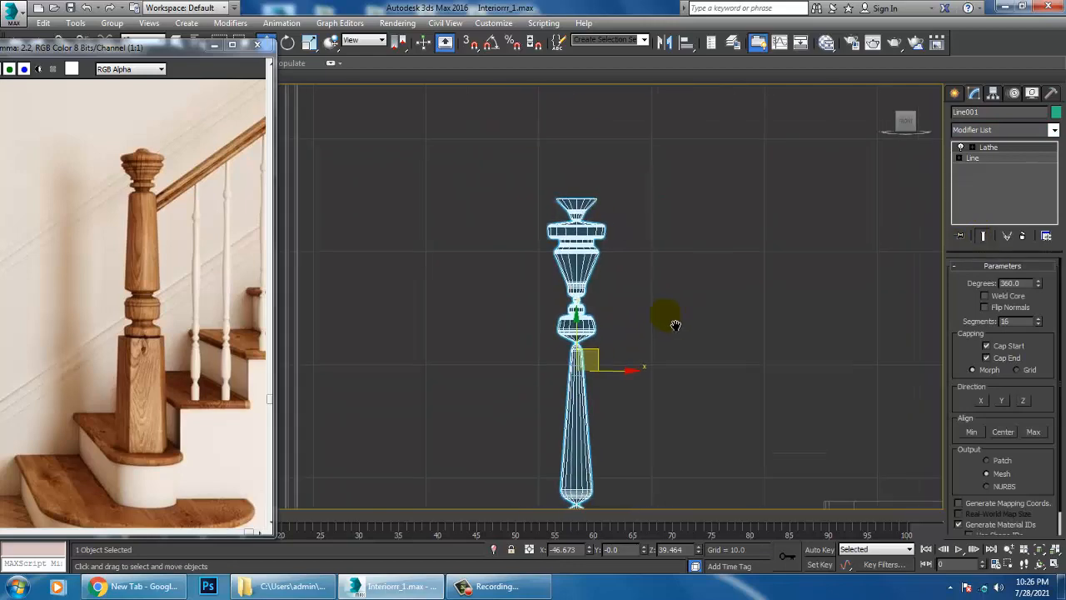
pyautogui.click(1031, 437)
pyautogui.moveTo(655, 379); pyautogui.dragTo(637, 310, button='middle')
pyautogui.scroll(-4, 623, 274)
pyautogui.scroll(2, 629, 285)
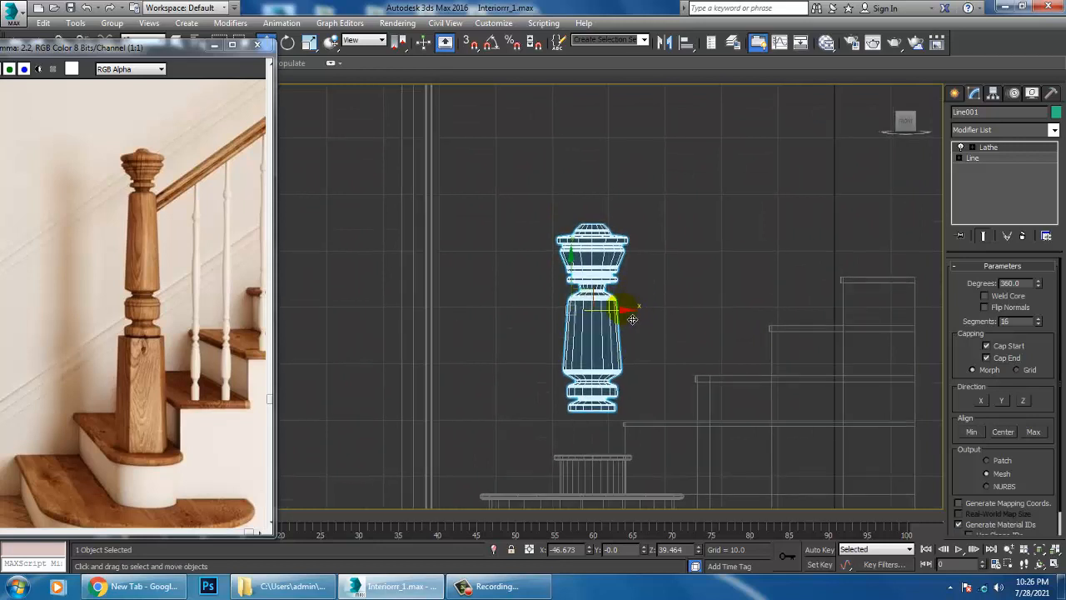
pyautogui.scroll(3, 633, 319)
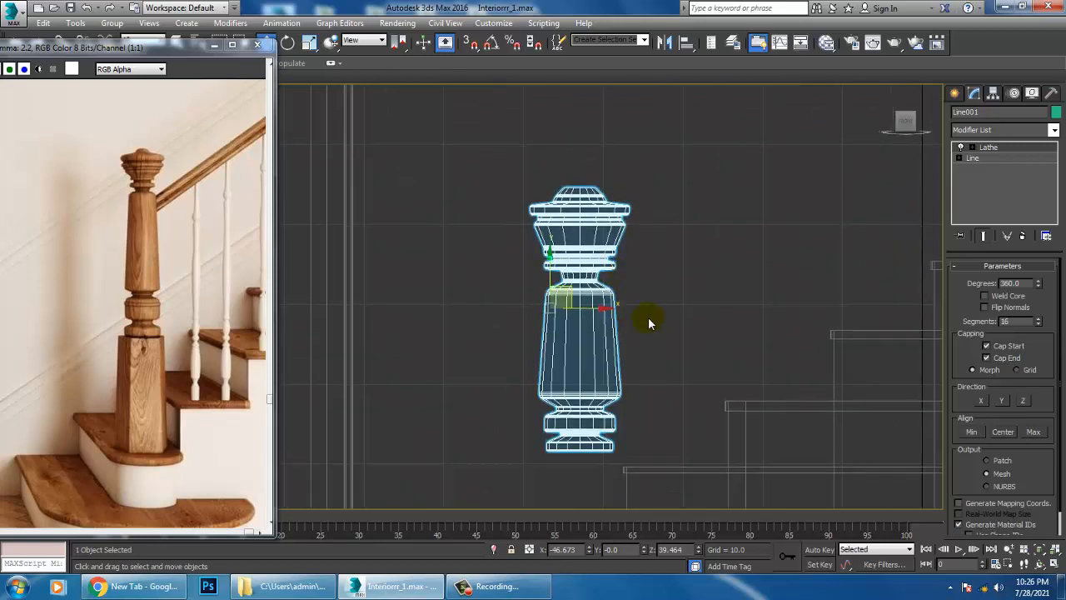
# Edit the line's vertices with the lathe result shown, and move the cap, neck and shoulder vertices inward to slim the upper post
pyautogui.click(959, 159)
pyautogui.click(983, 168)
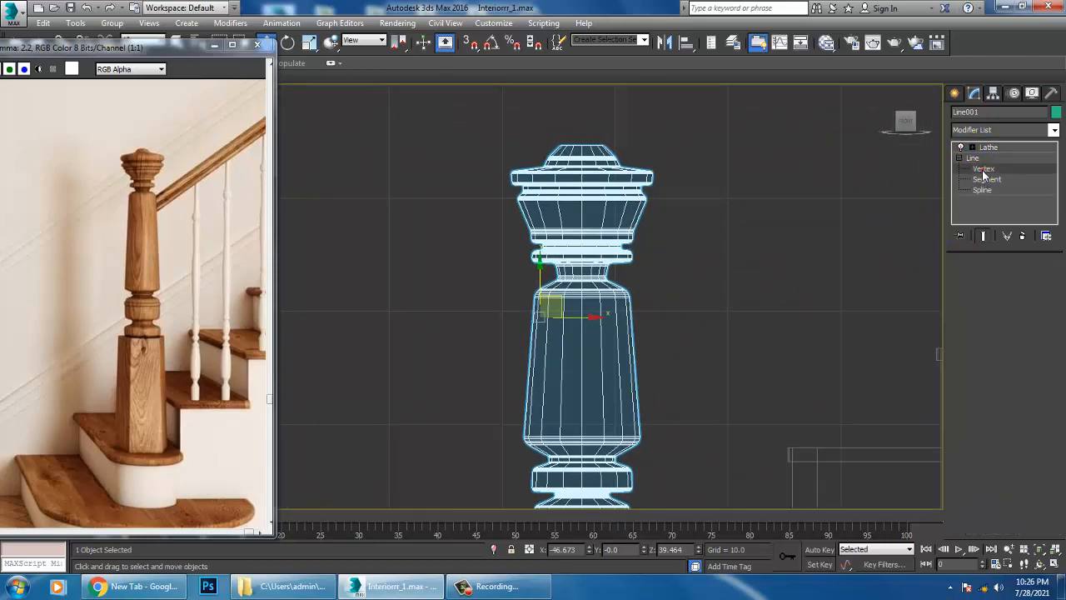
pyautogui.click(982, 236)
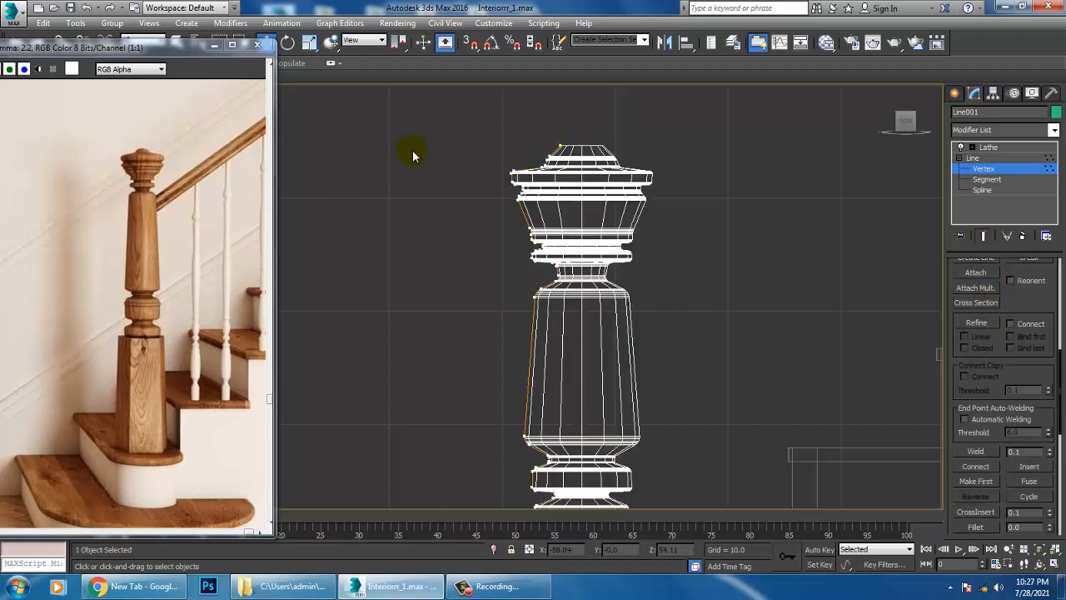
pyautogui.moveTo(577, 303); pyautogui.dragTo(578, 307)
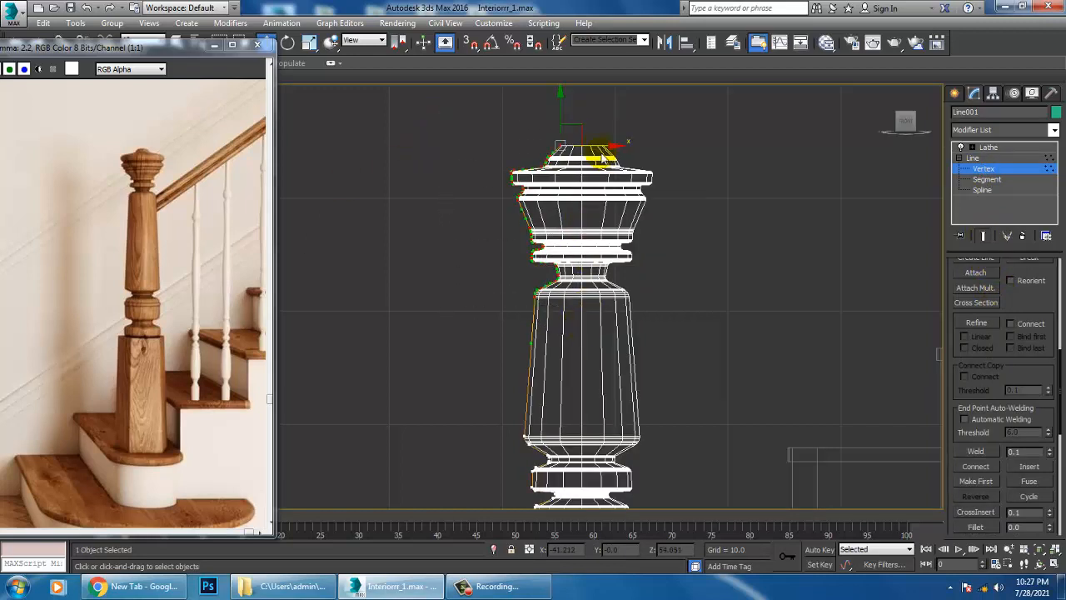
pyautogui.moveTo(607, 154); pyautogui.dragTo(615, 157)
# Move the vertices of the shaft's lower end, collar and ring inward by about 1.3 units
pyautogui.moveTo(660, 389); pyautogui.dragTo(626, 200, button='middle')
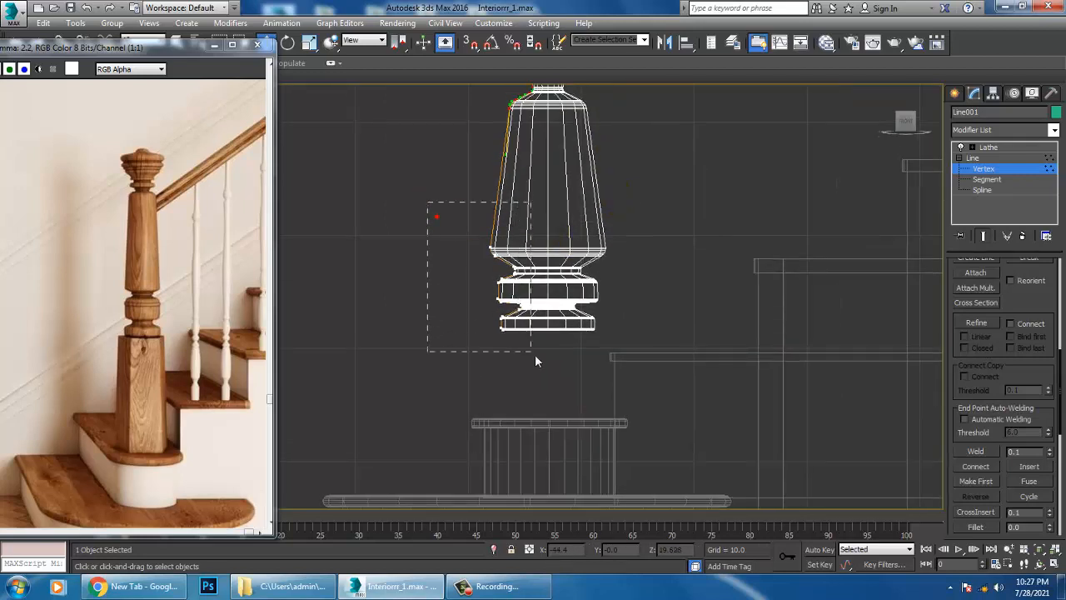
pyautogui.moveTo(535, 361); pyautogui.dragTo(536, 361)
pyautogui.moveTo(549, 255); pyautogui.dragTo(560, 258)
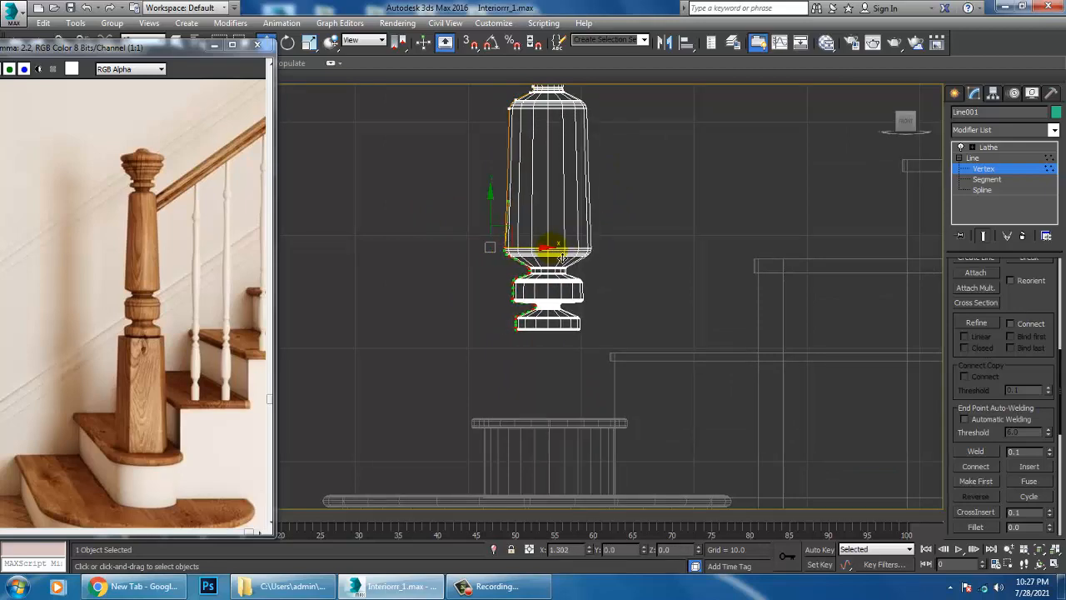
pyautogui.moveTo(659, 160); pyautogui.dragTo(688, 289, button='middle')
pyautogui.moveTo(644, 155); pyautogui.dragTo(631, 261, button='middle')
pyautogui.scroll(2, 616, 239)
pyautogui.scroll(3, 608, 245)
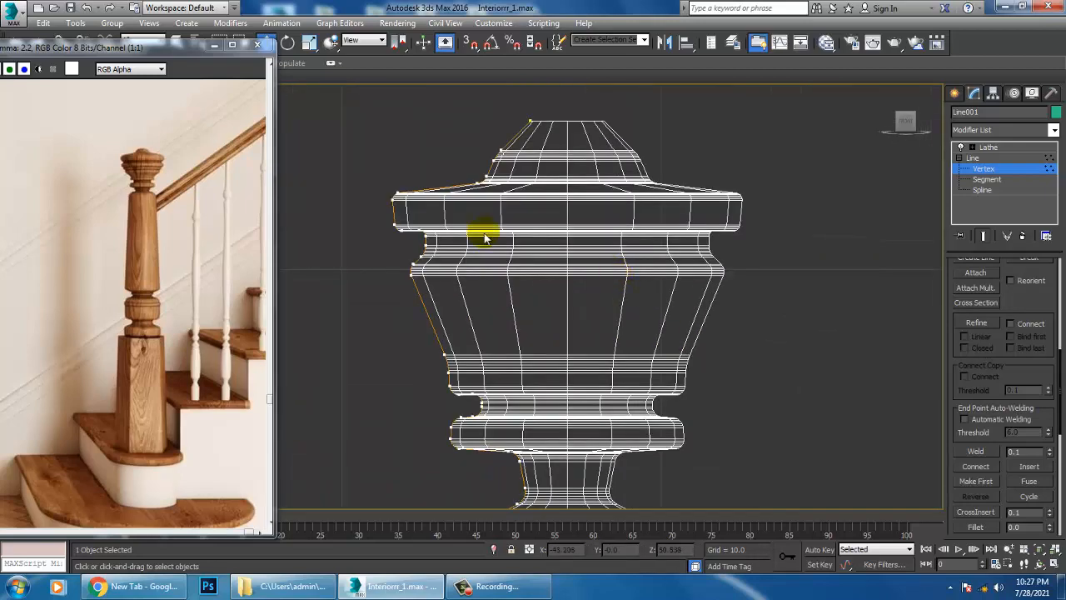
pyautogui.moveTo(505, 343); pyautogui.dragTo(538, 462)
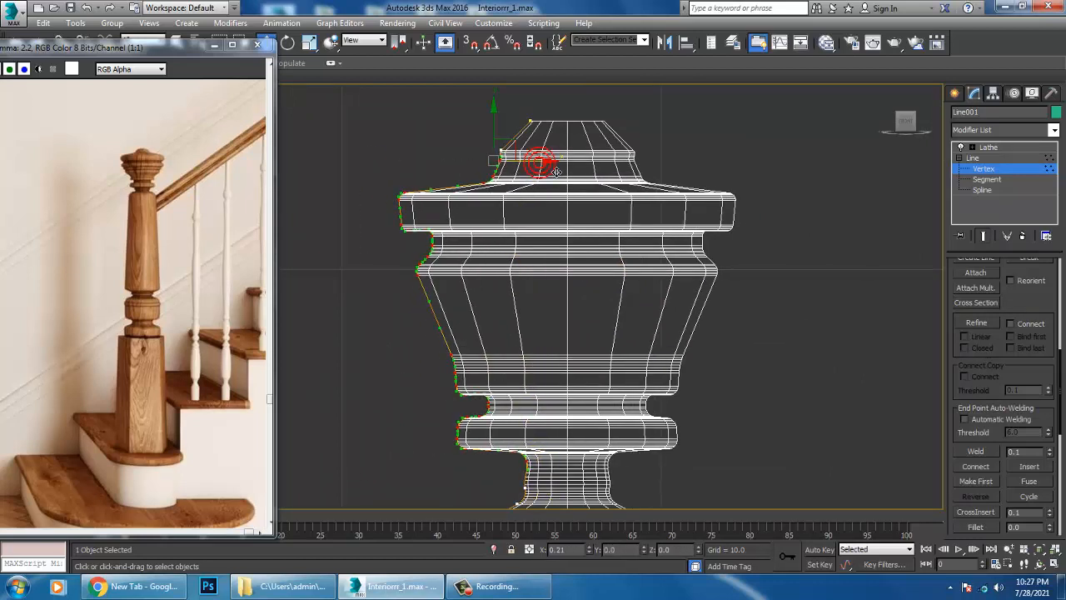
pyautogui.moveTo(414, 206); pyautogui.dragTo(562, 469)
pyautogui.moveTo(552, 158); pyautogui.dragTo(562, 156)
pyautogui.hotkey('ctrl', 'z')
# Select the profile vertices from the cap's tip down to the neck and shift them slightly inward toward the axis
pyautogui.moveTo(487, 266); pyautogui.dragTo(563, 495)
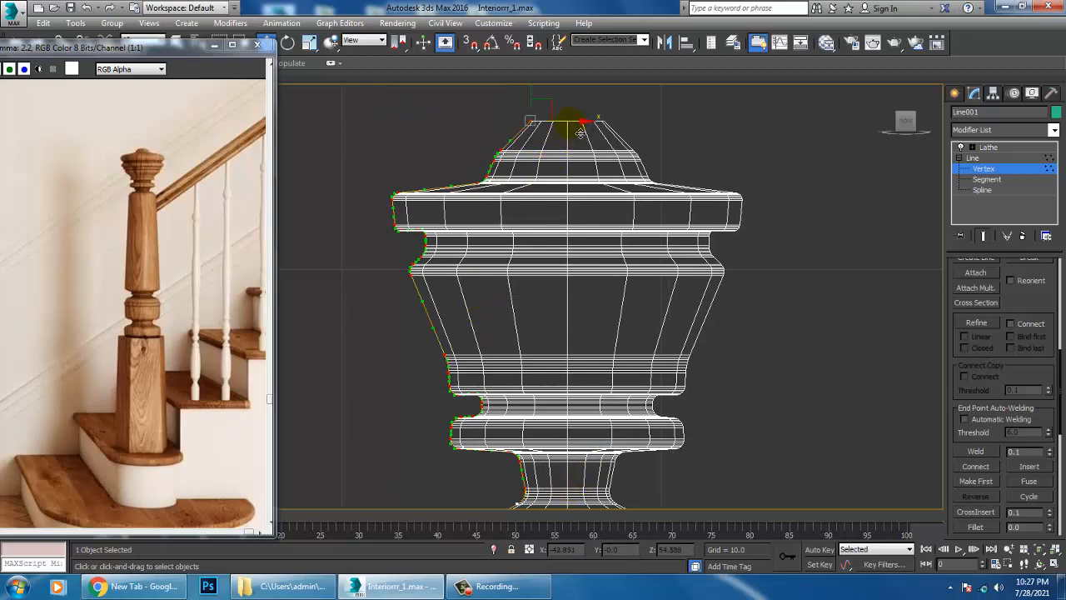
pyautogui.moveTo(581, 133); pyautogui.dragTo(586, 133)
pyautogui.moveTo(591, 134); pyautogui.dragTo(597, 134)
# Examine the slimmed post's proportions from the cap down to the lower ring
pyautogui.scroll(-1, 638, 283)
pyautogui.moveTo(639, 288); pyautogui.dragTo(636, 236, button='middle')
pyautogui.scroll(-2, 635, 236)
pyautogui.scroll(1, 635, 237)
pyautogui.moveTo(603, 270); pyautogui.dragTo(597, 209, button='middle')
pyautogui.scroll(2, 607, 284)
pyautogui.scroll(-3, 632, 327)
pyautogui.scroll(-2, 614, 329)
# Move the vertices of the shaft's lower end, collar and ring straight down to lengthen the shaft
pyautogui.moveTo(616, 333); pyautogui.dragTo(609, 299, button='middle')
pyautogui.scroll(3, 610, 299)
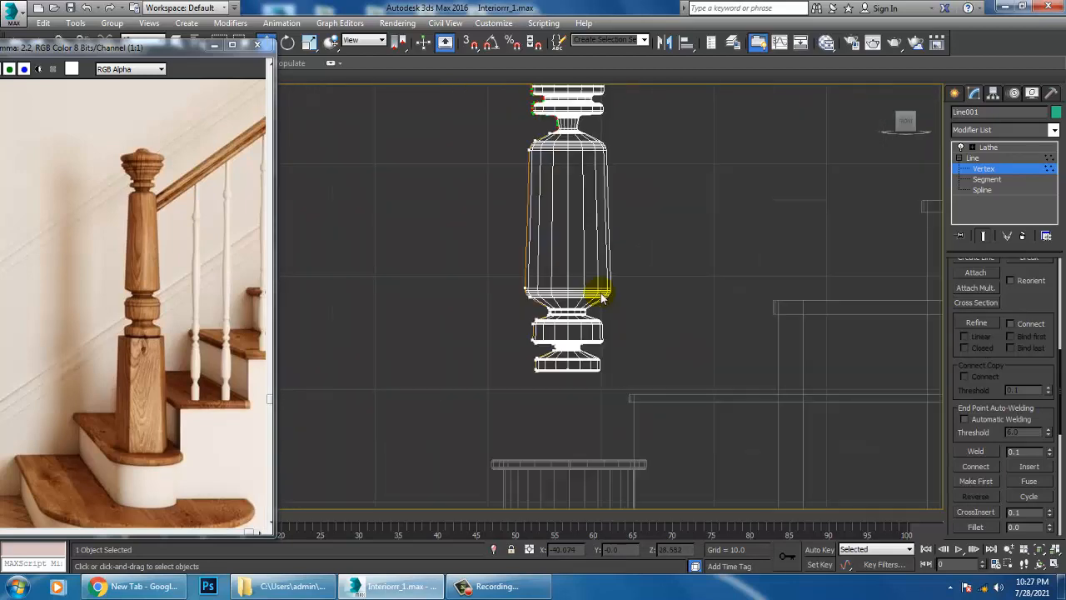
pyautogui.scroll(-1, 605, 287)
pyautogui.moveTo(584, 250); pyautogui.dragTo(592, 295, button='middle')
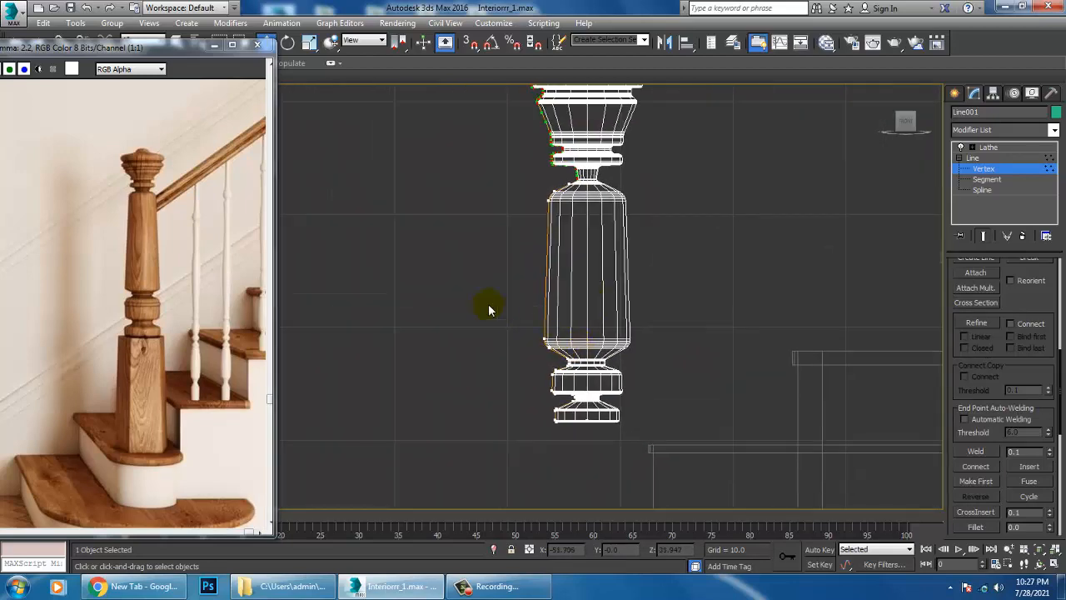
pyautogui.moveTo(657, 438); pyautogui.dragTo(657, 439)
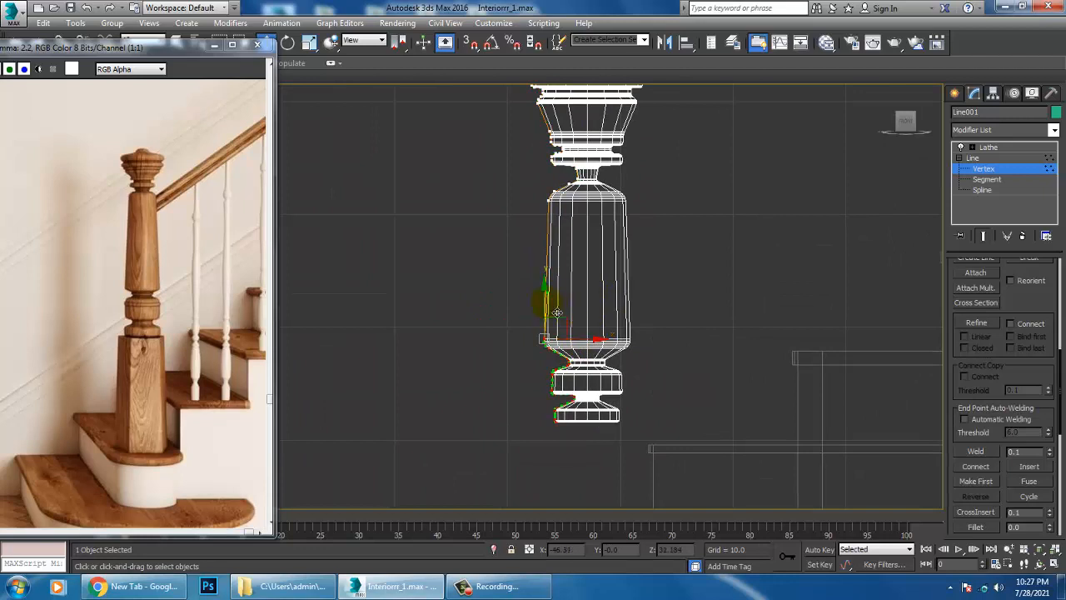
pyautogui.moveTo(548, 303); pyautogui.dragTo(558, 330)
pyautogui.moveTo(599, 334); pyautogui.dragTo(595, 310, button='middle')
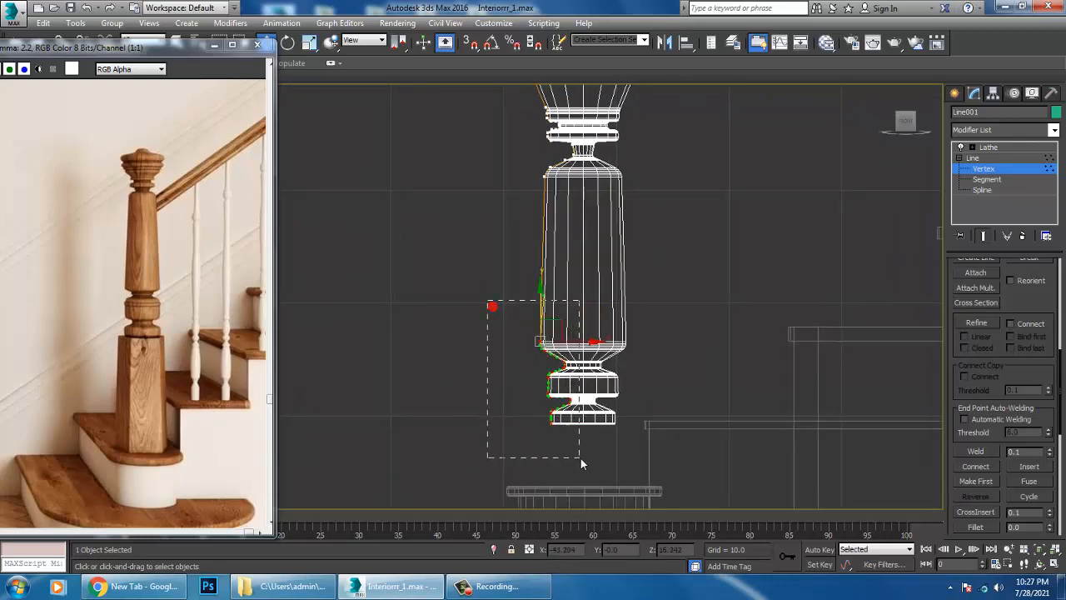
# Select the profile vertices at the shaft's lower end, collar and ring and nudge them slightly toward the axis
pyautogui.moveTo(580, 458); pyautogui.dragTo(581, 458)
pyautogui.moveTo(614, 413); pyautogui.dragTo(623, 411)
pyautogui.scroll(-6, 626, 405)
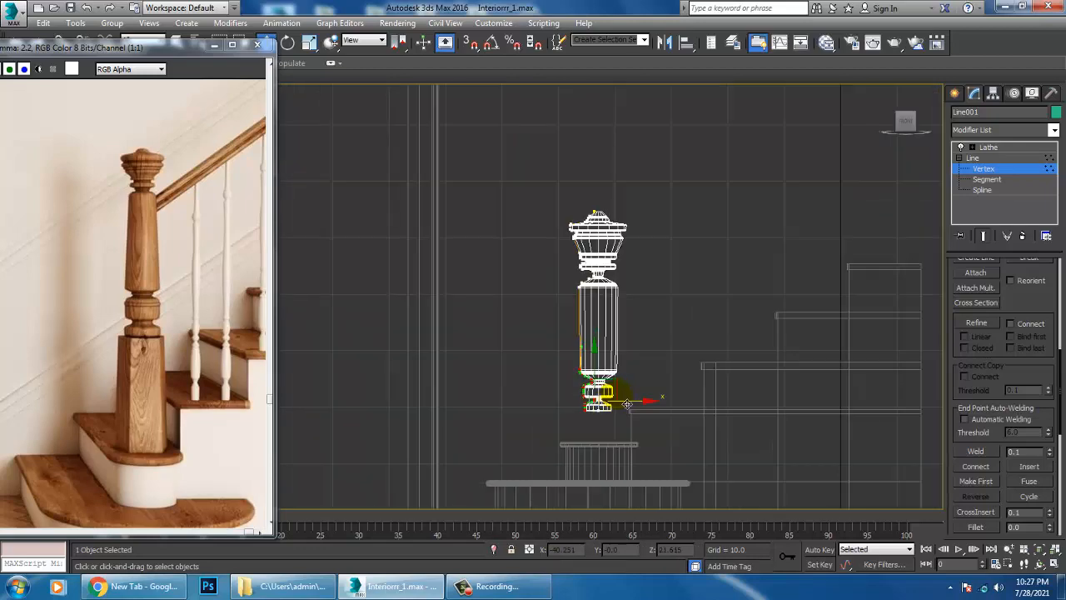
# Examine the turned post's proportions and its position above the stairs in the perspective view
pyautogui.hotkey('alt', 'w')
pyautogui.hotkey('alt', 'w')
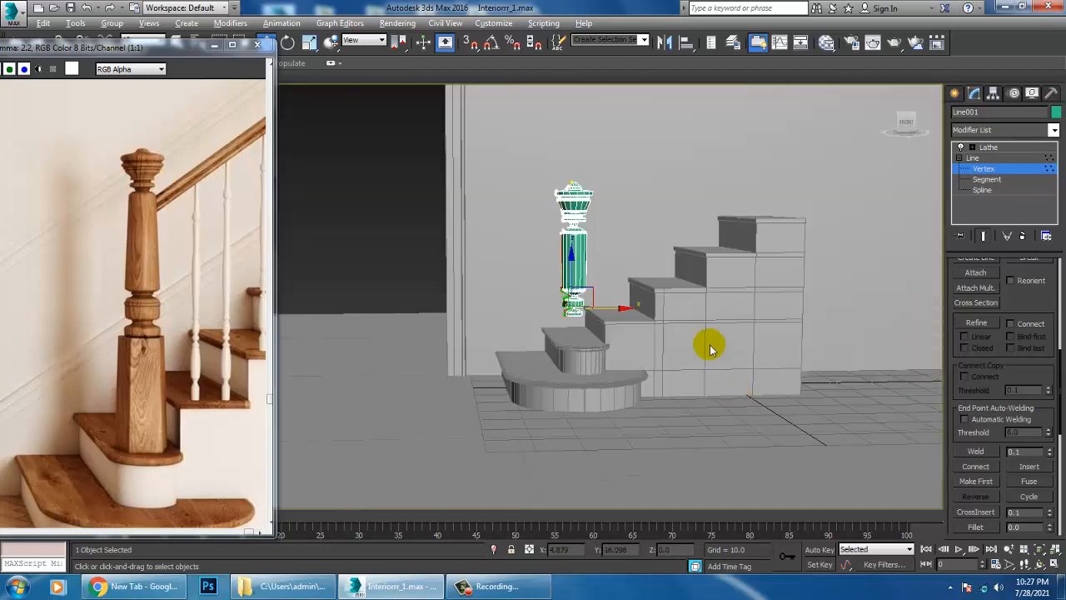
pyautogui.scroll(10, 707, 344)
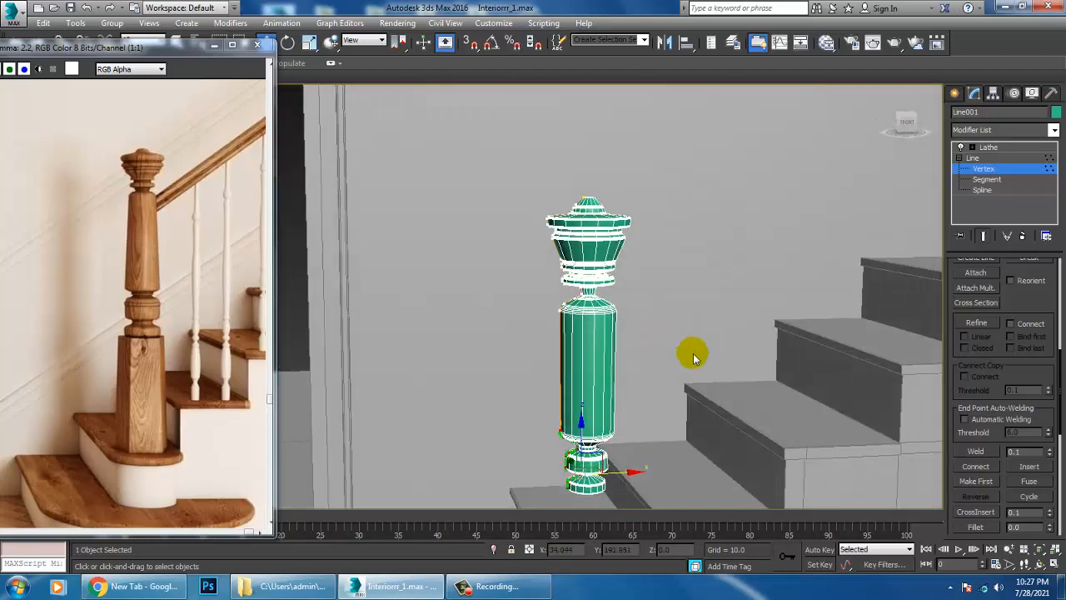
pyautogui.moveTo(693, 353); pyautogui.dragTo(665, 312, button='middle')
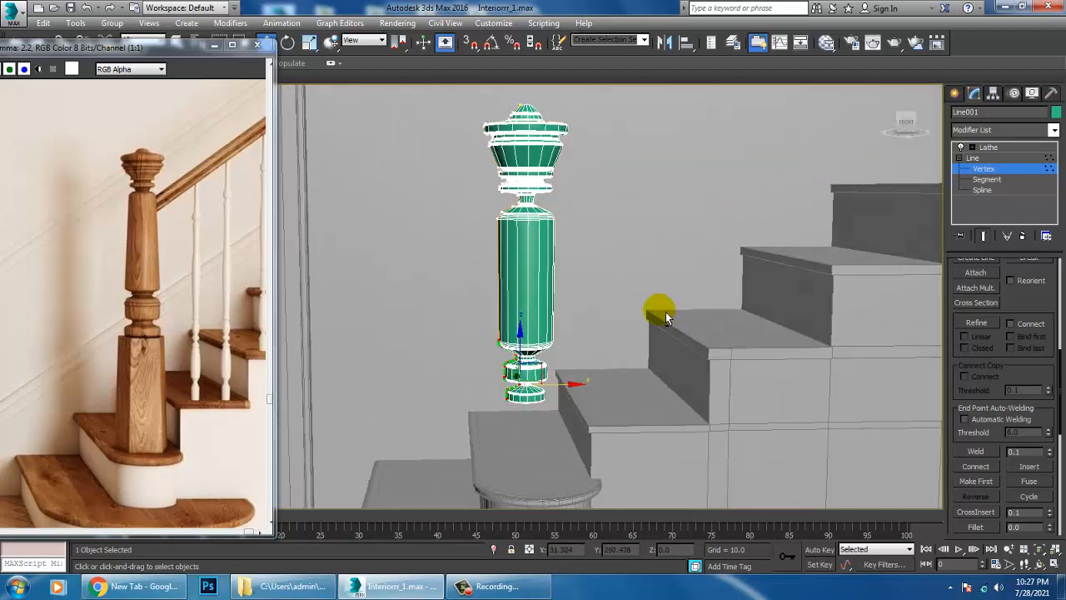
pyautogui.keyDown('alt'); pyautogui.moveTo(617, 248); pyautogui.dragTo(663, 306, button='middle'); pyautogui.keyUp('alt')
pyautogui.scroll(-5, 638, 289)
pyautogui.scroll(4, 665, 308)
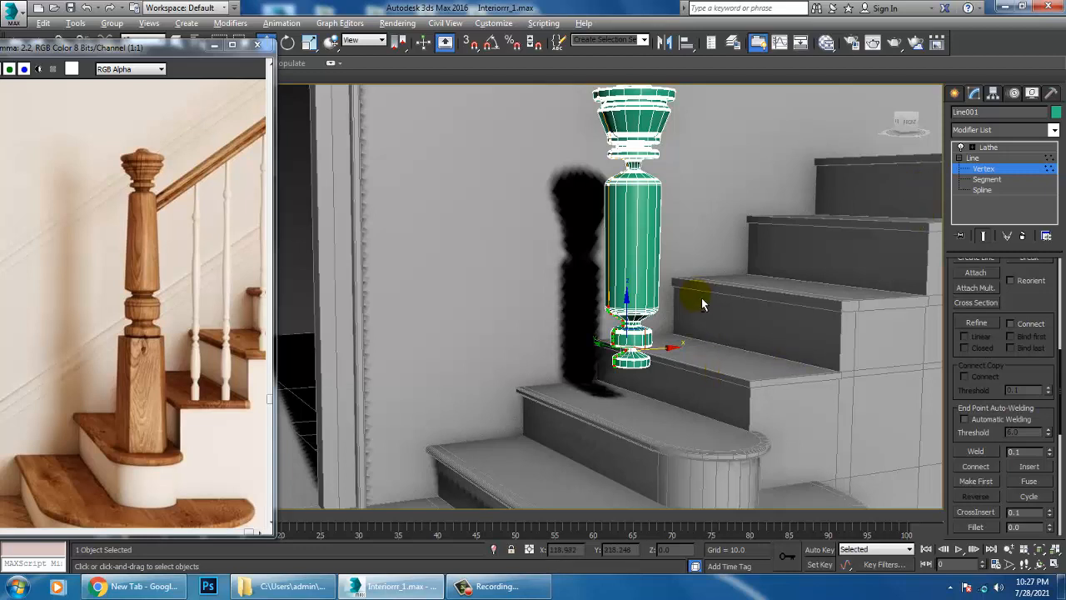
pyautogui.click(955, 93)
pyautogui.click(958, 114)
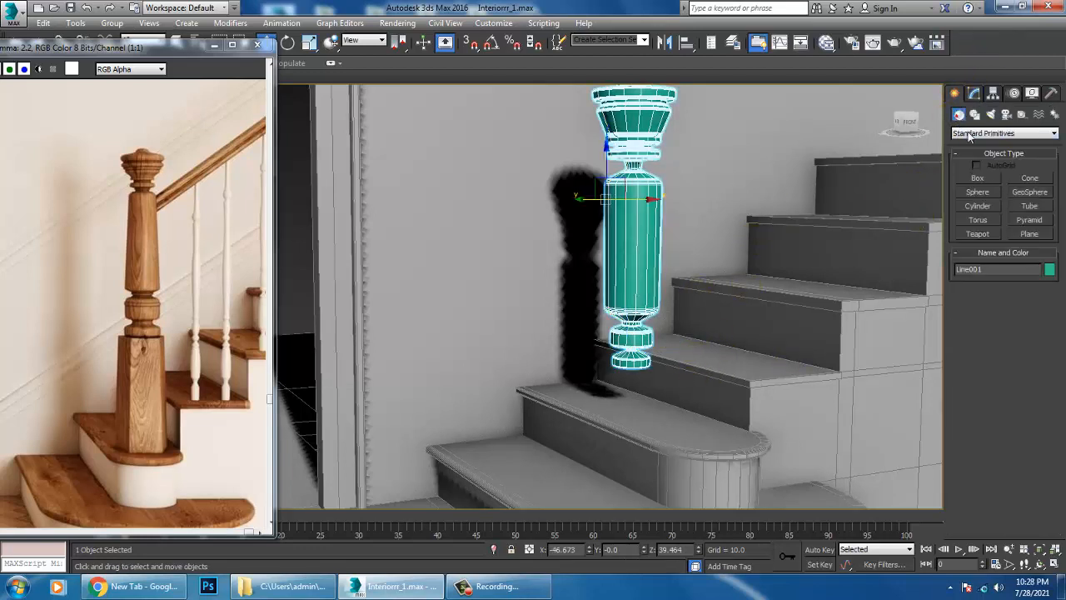
pyautogui.click(979, 178)
pyautogui.keyDown('alt'); pyautogui.moveTo(688, 288); pyautogui.dragTo(644, 278, button='middle'); pyautogui.keyUp('alt')
pyautogui.scroll(-5, 703, 266)
pyautogui.scroll(5, 700, 276)
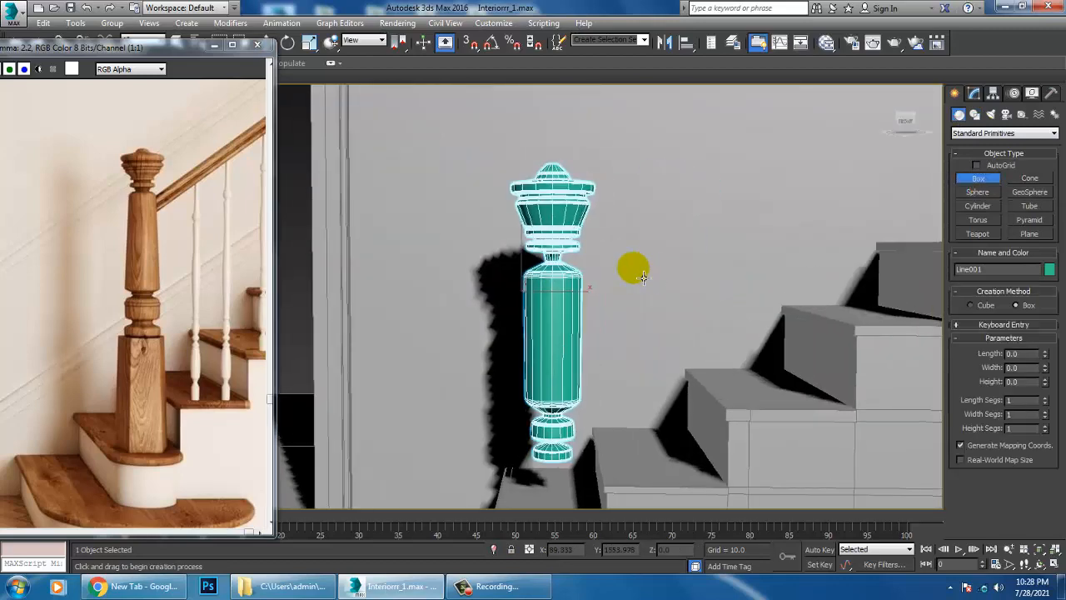
pyautogui.rightClick(622, 268)
# Scale the turned post down uniformly to about 83 percent
pyautogui.keyDown('alt'); pyautogui.moveTo(645, 321); pyautogui.dragTo(555, 292, button='middle'); pyautogui.keyUp('alt')
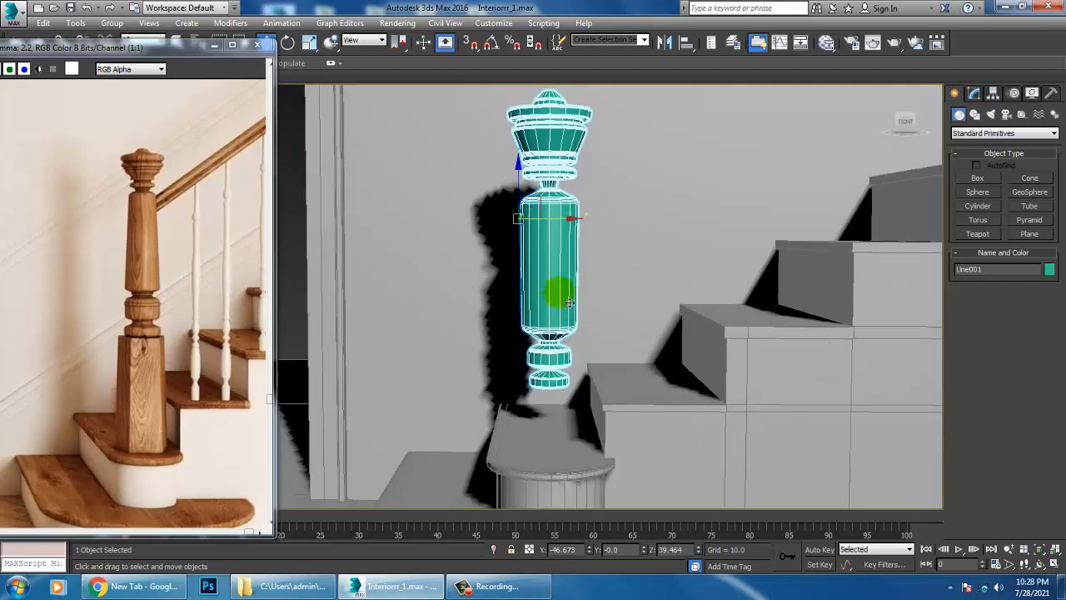
pyautogui.scroll(-3, 576, 295)
pyautogui.press('r')
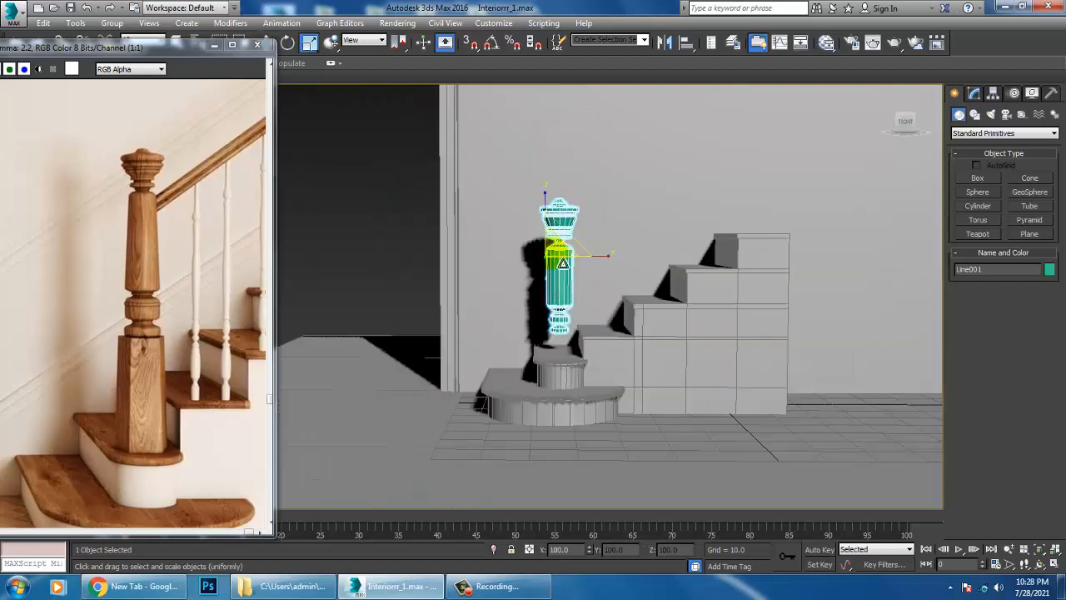
pyautogui.moveTo(561, 261); pyautogui.dragTo(582, 276)
pyautogui.keyDown('alt'); pyautogui.moveTo(581, 276); pyautogui.dragTo(562, 259, button='middle'); pyautogui.keyUp('alt')
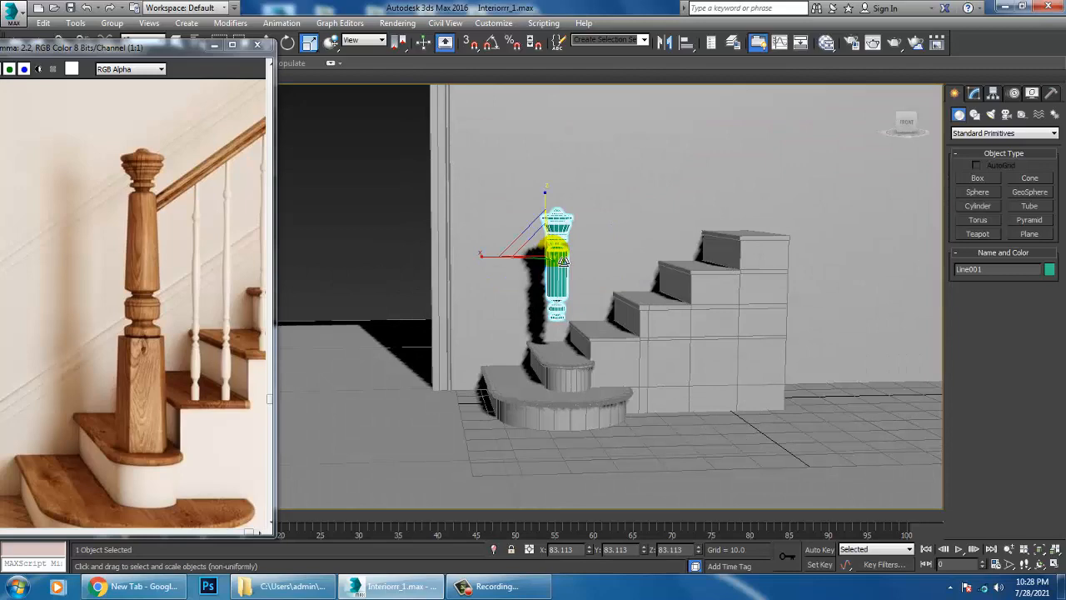
# Try a box about 9.18 by 8.93 units around the post in the Top view, and delete it
pyautogui.hotkey('alt', 'w')
pyautogui.rightClick(466, 212)
pyautogui.hotkey('alt', 'w')
pyautogui.scroll(5, 450, 216)
pyautogui.scroll(2, 849, 280)
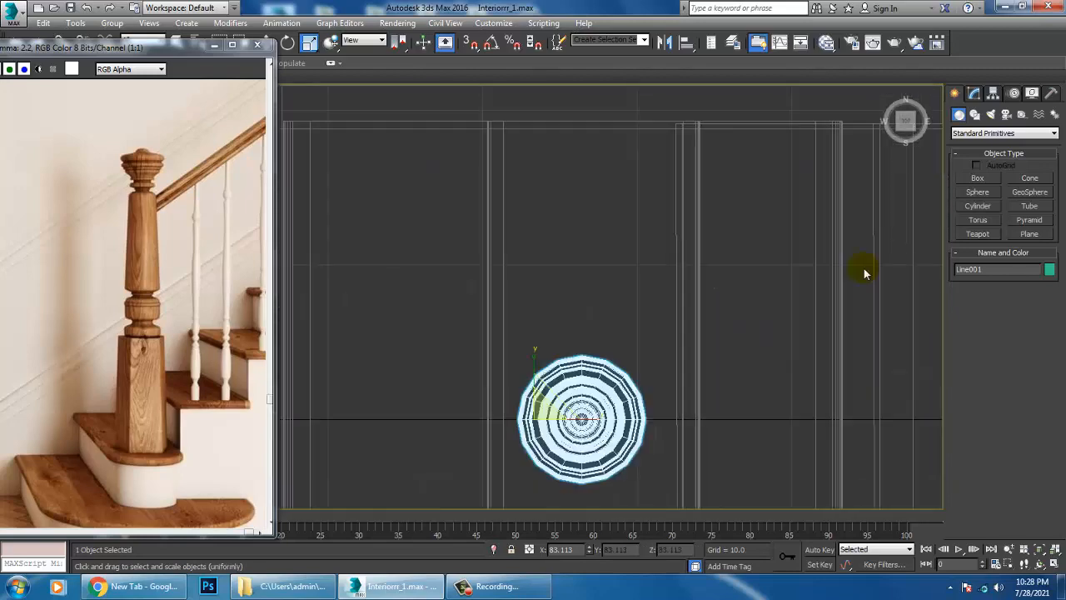
pyautogui.click(979, 179)
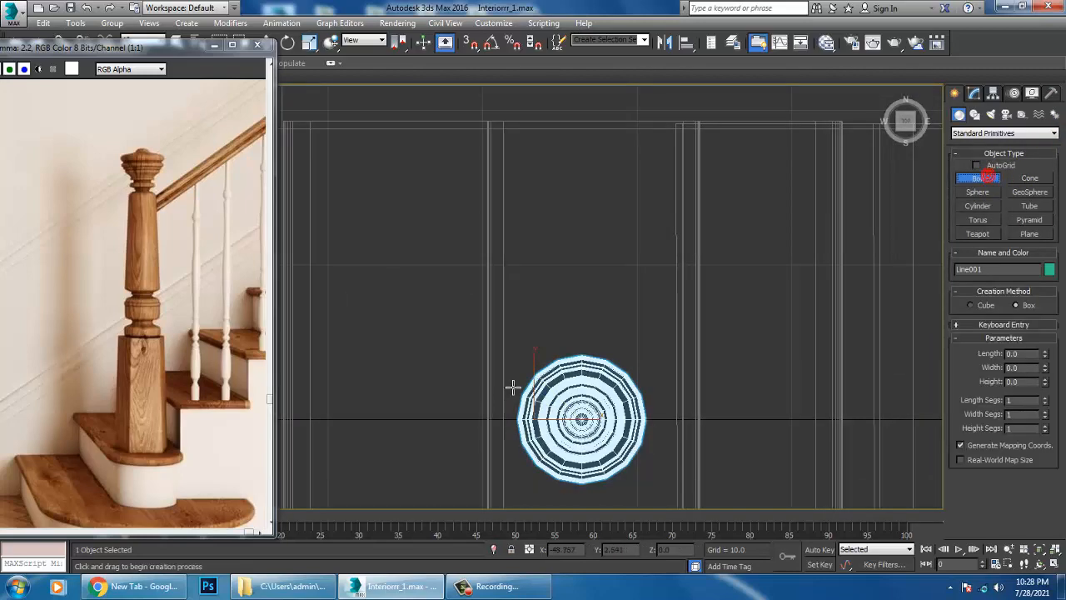
pyautogui.moveTo(522, 356); pyautogui.dragTo(661, 485)
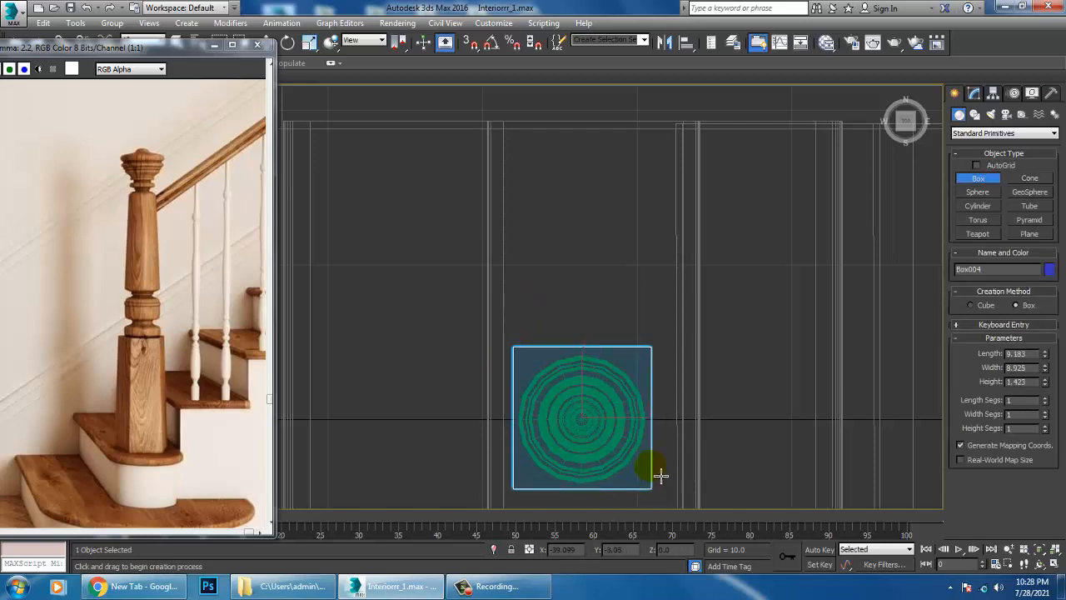
pyautogui.rightClick(657, 472)
pyautogui.click(973, 94)
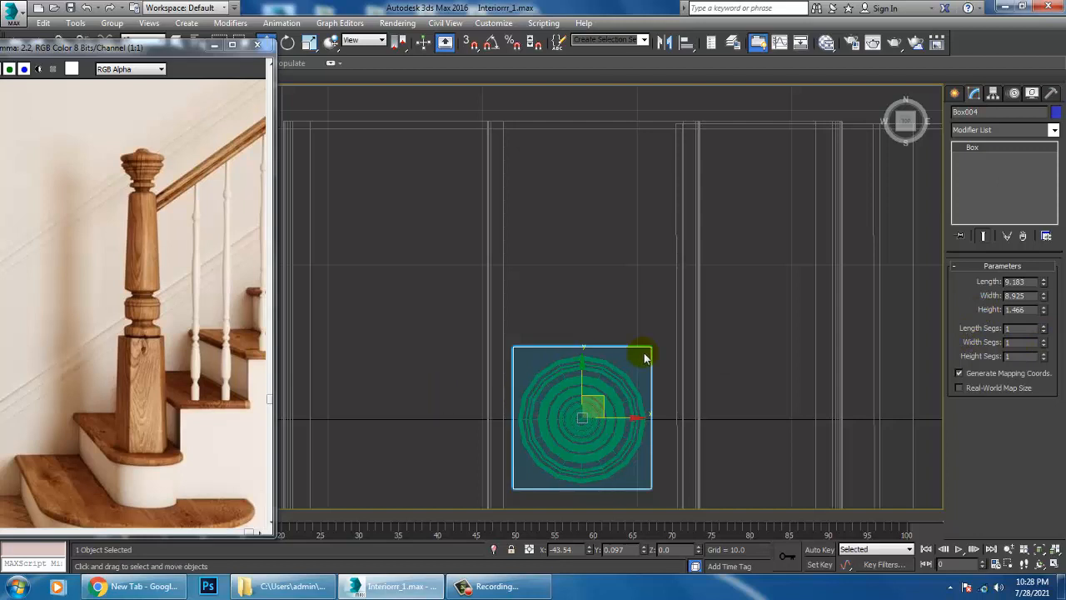
pyautogui.press('Delete')
# Draw a cylinder with a radius of about 4.43 and a height of about 1.25 around the post and centre it on the post's axis
pyautogui.click(954, 93)
pyautogui.click(977, 206)
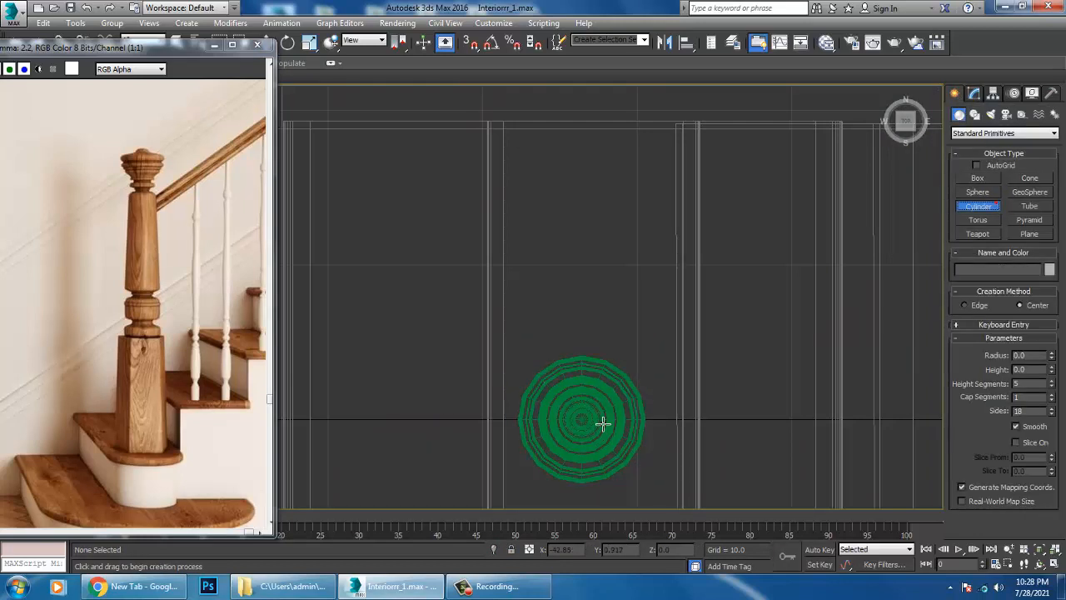
pyautogui.moveTo(590, 428); pyautogui.dragTo(644, 472)
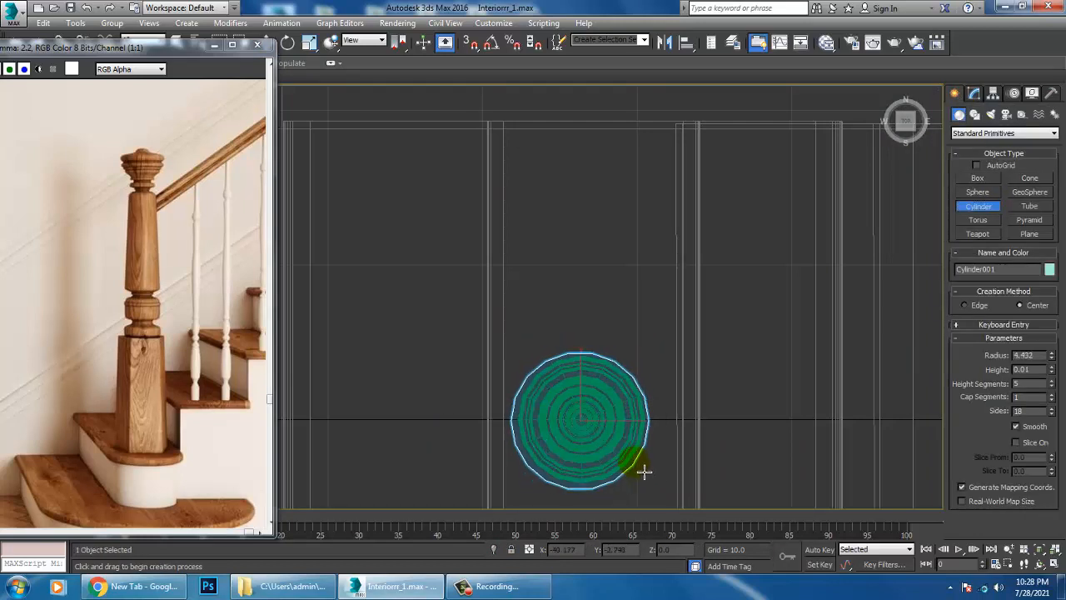
pyautogui.press('w')
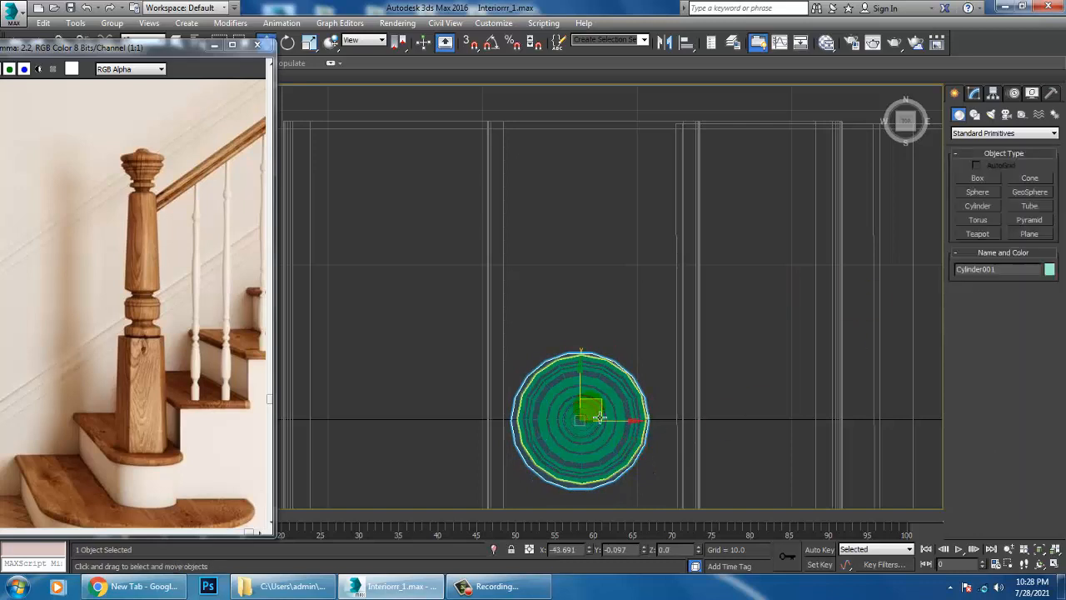
pyautogui.scroll(3, 597, 412)
pyautogui.moveTo(601, 419); pyautogui.dragTo(595, 380, button='middle')
pyautogui.moveTo(577, 368); pyautogui.dragTo(618, 402)
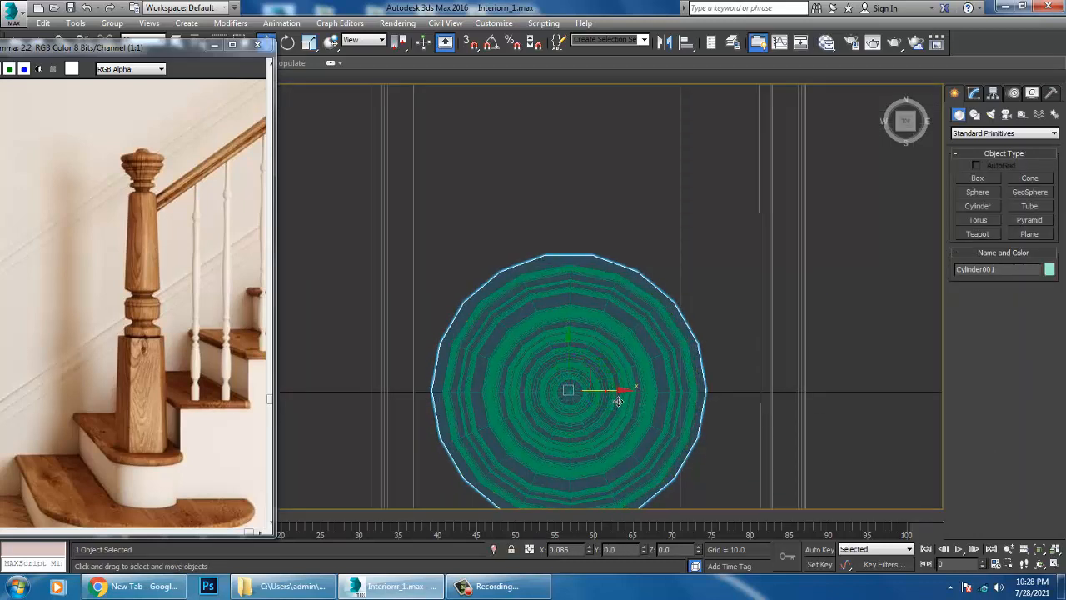
# Set the cylinder's sides to 7 and raise it onto the tread of the second step at about Z 13.06
pyautogui.click(972, 95)
pyautogui.moveTo(1051, 345); pyautogui.dragTo(1051, 345)
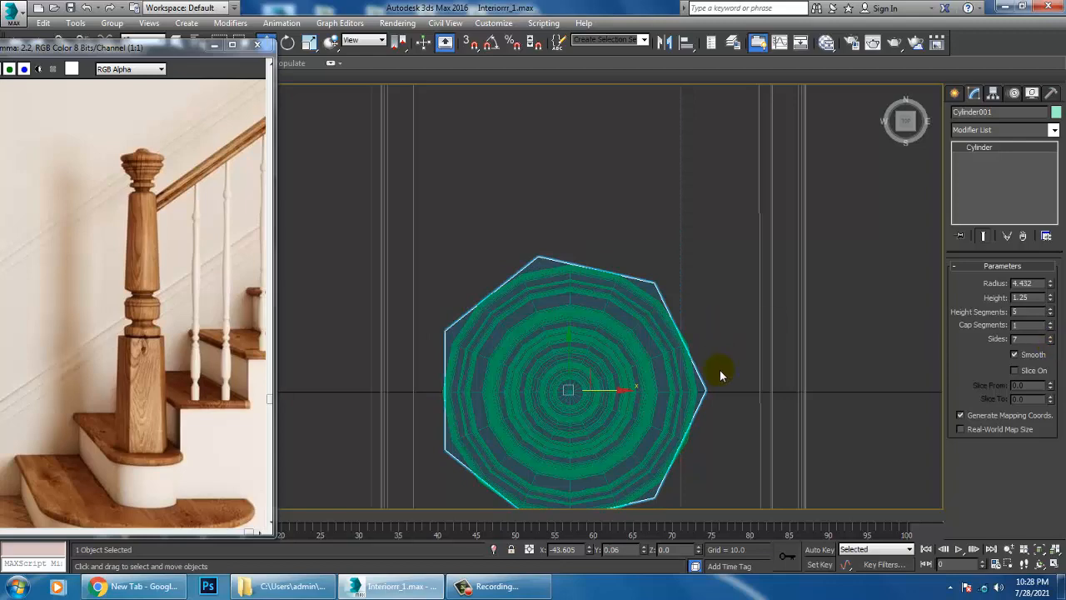
pyautogui.hotkey('alt', 'w')
pyautogui.middleClick(743, 410)
pyautogui.hotkey('alt', 'w')
pyautogui.keyDown('alt'); pyautogui.moveTo(743, 409); pyautogui.dragTo(616, 422, button='middle'); pyautogui.keyUp('alt')
pyautogui.scroll(5, 594, 378)
pyautogui.scroll(-8, 552, 388)
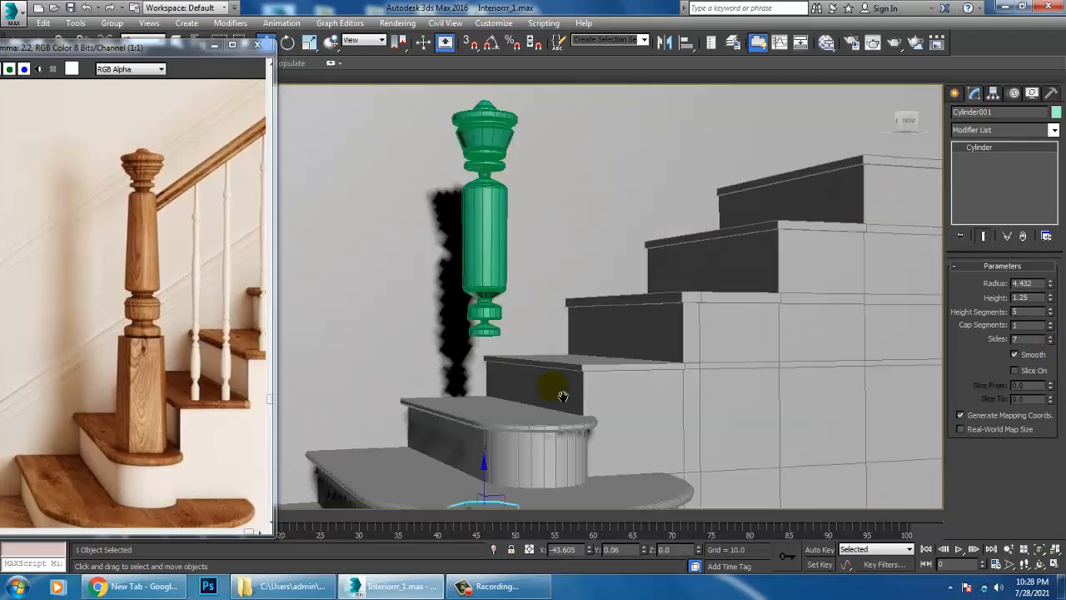
pyautogui.scroll(6, 495, 445)
pyautogui.scroll(-6, 512, 427)
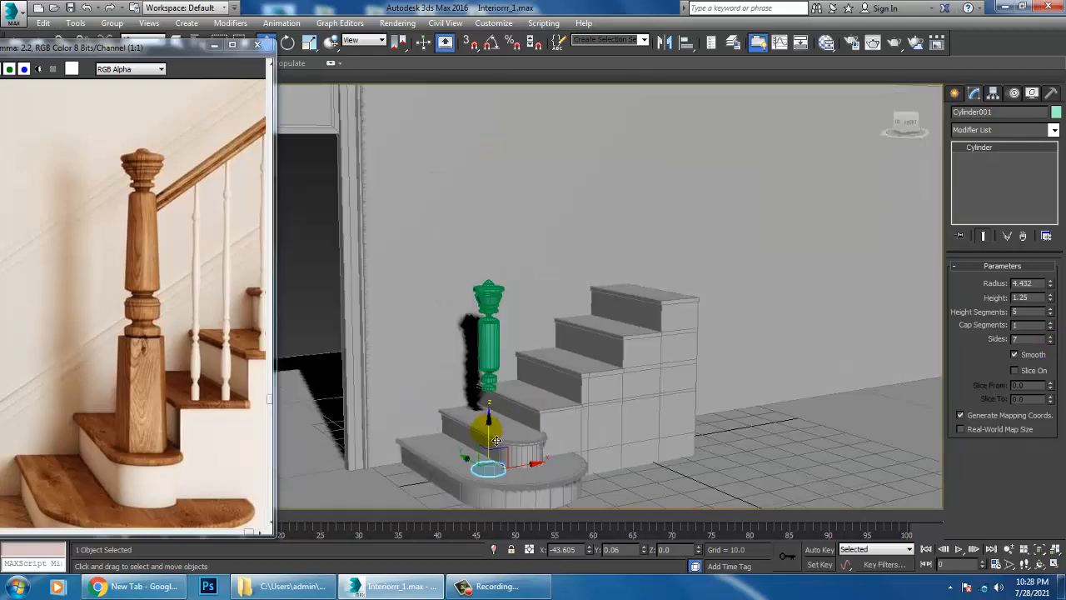
pyautogui.moveTo(490, 433); pyautogui.dragTo(510, 388)
# Set the cylinder's sides to 6 and increase its height to about 7.44
pyautogui.scroll(7, 488, 437)
pyautogui.keyDown('alt'); pyautogui.moveTo(488, 452); pyautogui.dragTo(561, 423, button='middle'); pyautogui.keyUp('alt')
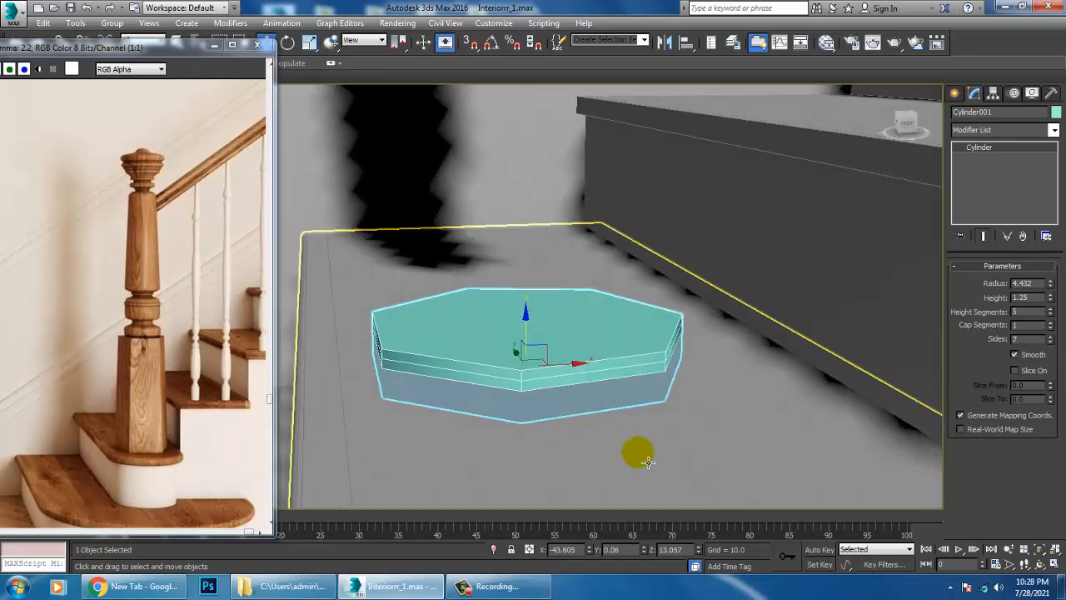
pyautogui.keyDown('alt'); pyautogui.moveTo(621, 386); pyautogui.dragTo(605, 388, button='middle'); pyautogui.keyUp('alt')
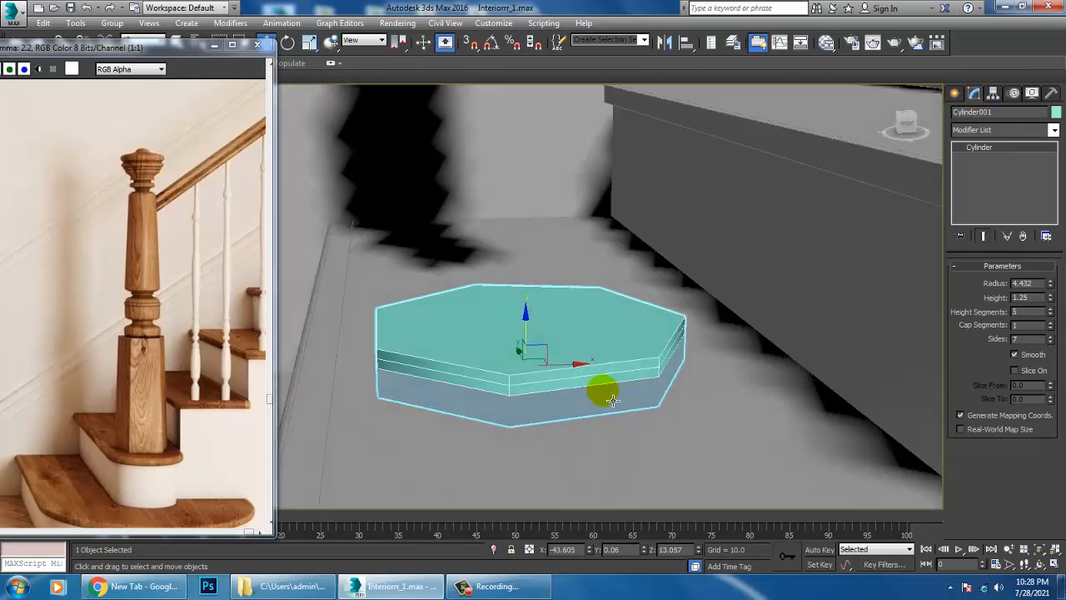
pyautogui.click(1050, 341)
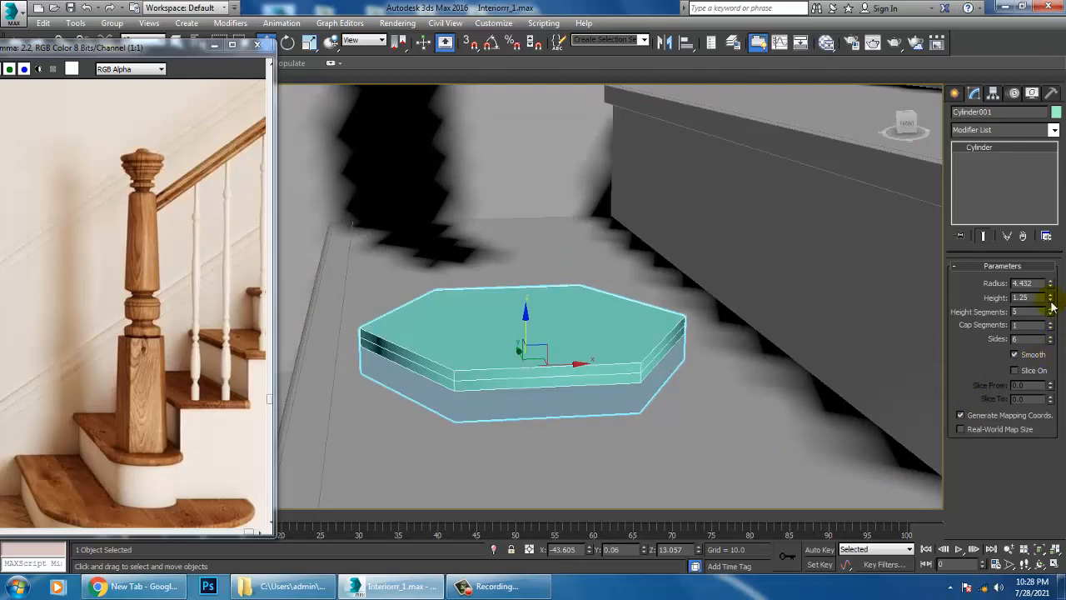
pyautogui.moveTo(1048, 304); pyautogui.dragTo(1048, 254)
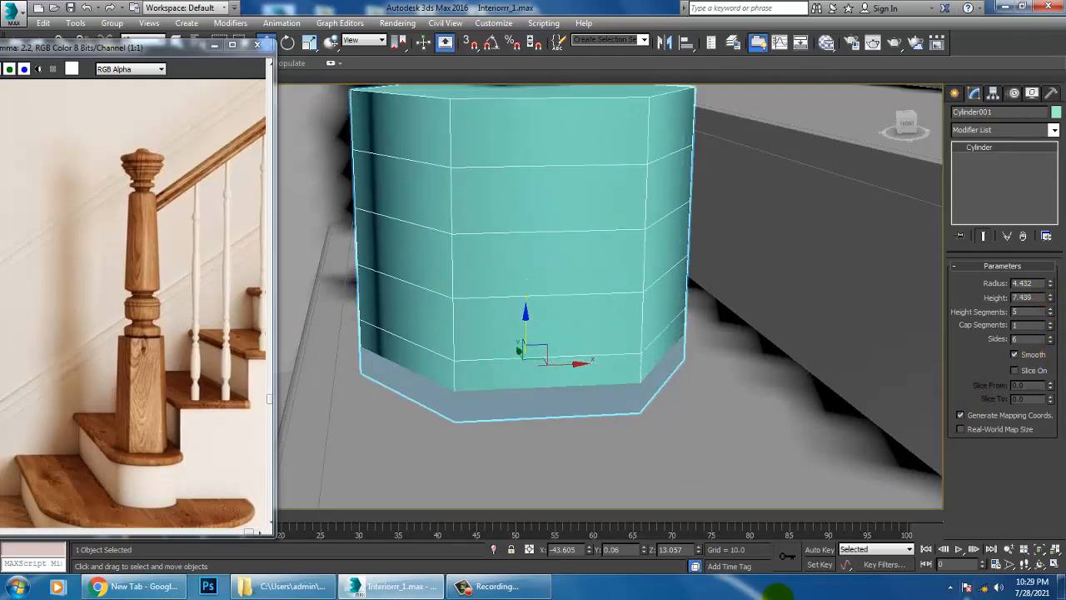
# Set the cylinder's height to about 7.29 and its height segments to 3
pyautogui.scroll(-5, 809, 243)
pyautogui.moveTo(791, 262); pyautogui.dragTo(795, 351, button='middle')
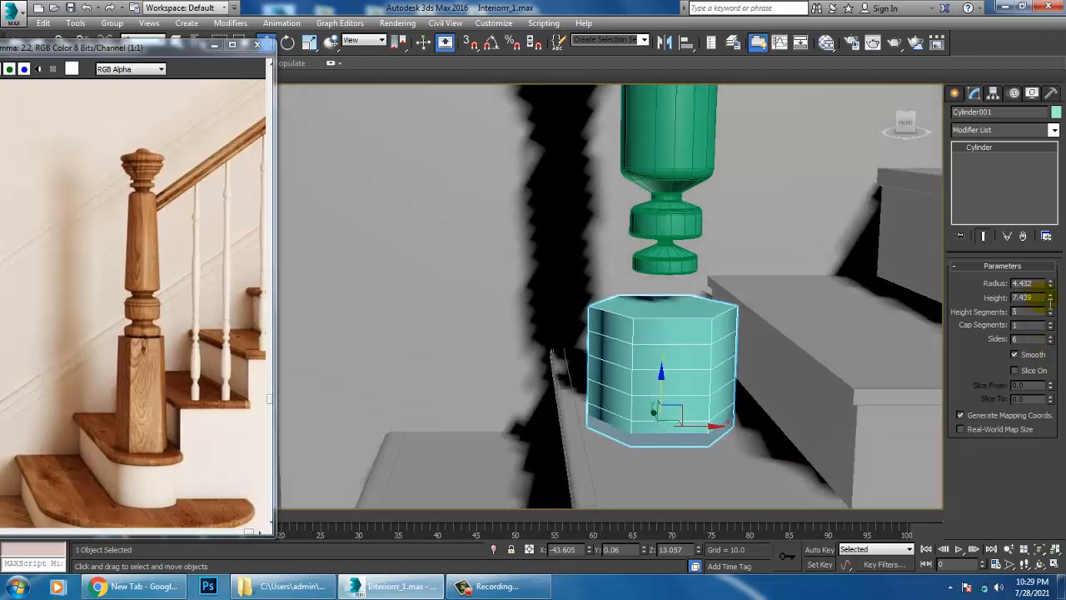
pyautogui.click(1050, 301)
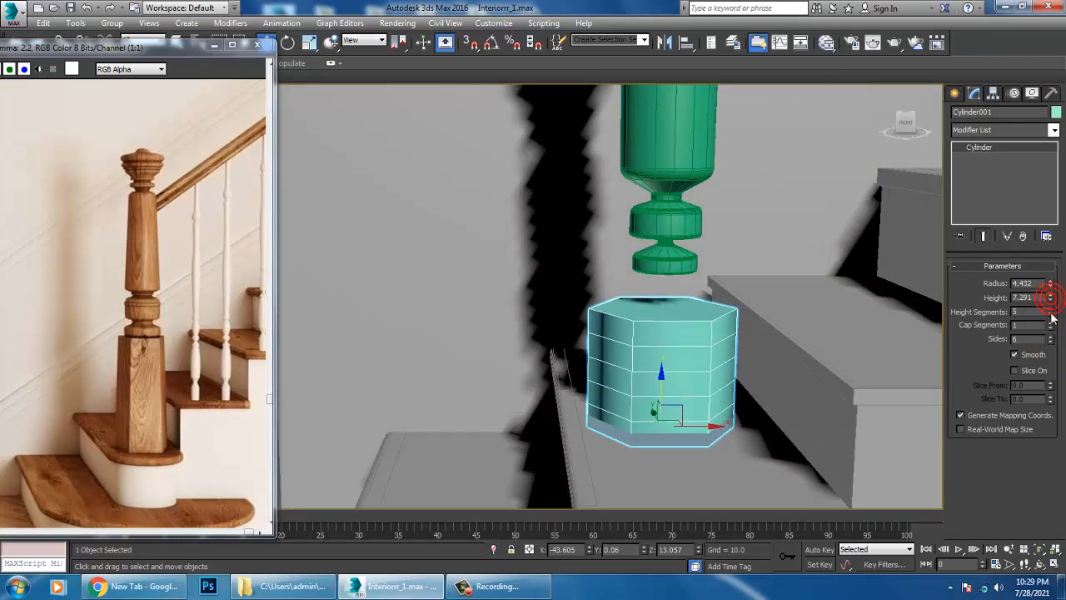
pyautogui.click(1051, 316)
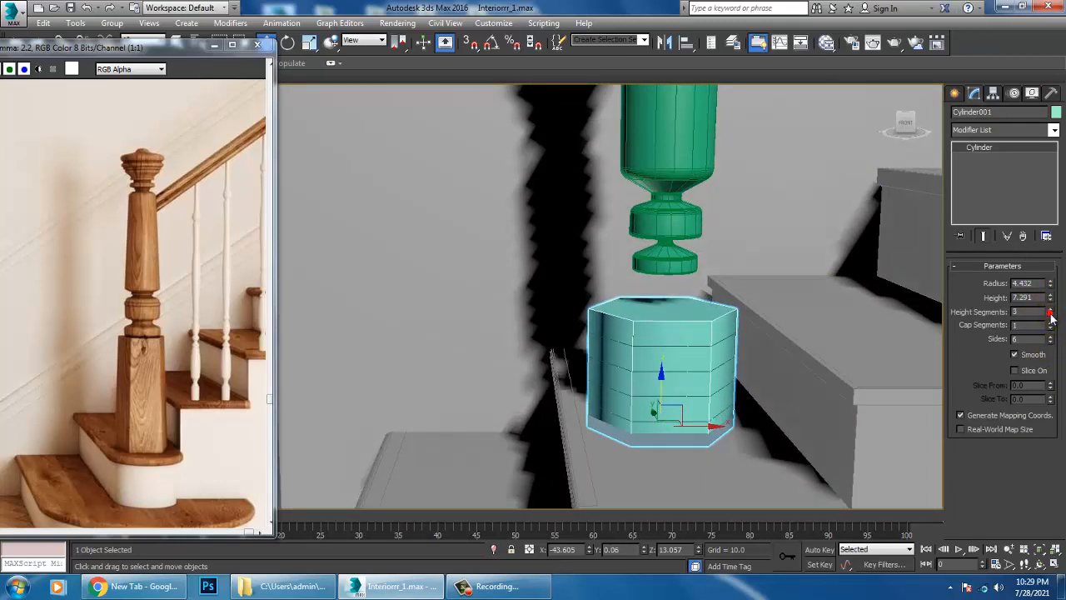
# Reduce the cylinder's radius to about 2.70 and extend its height to about 9.48 so it reaches the post's lowest ring
pyautogui.keyDown('alt'); pyautogui.moveTo(720, 329); pyautogui.dragTo(970, 329, button='middle'); pyautogui.keyUp('alt')
pyautogui.keyDown('alt'); pyautogui.moveTo(833, 322); pyautogui.dragTo(911, 290, button='middle'); pyautogui.keyUp('alt')
pyautogui.keyDown('alt'); pyautogui.moveTo(719, 319); pyautogui.dragTo(675, 386, button='middle'); pyautogui.keyUp('alt')
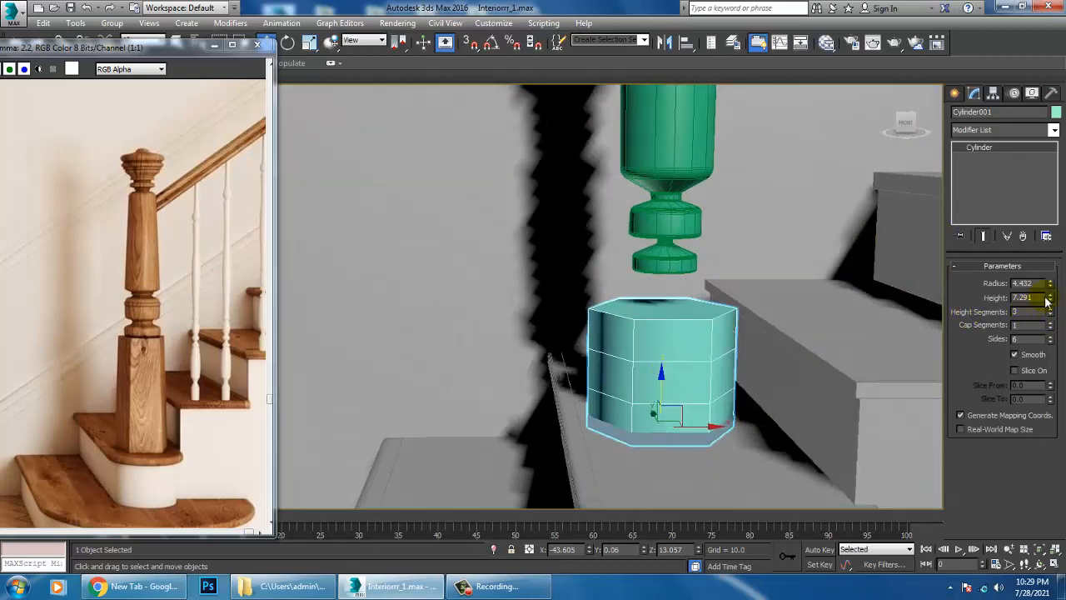
pyautogui.moveTo(1051, 288); pyautogui.dragTo(35, 360)
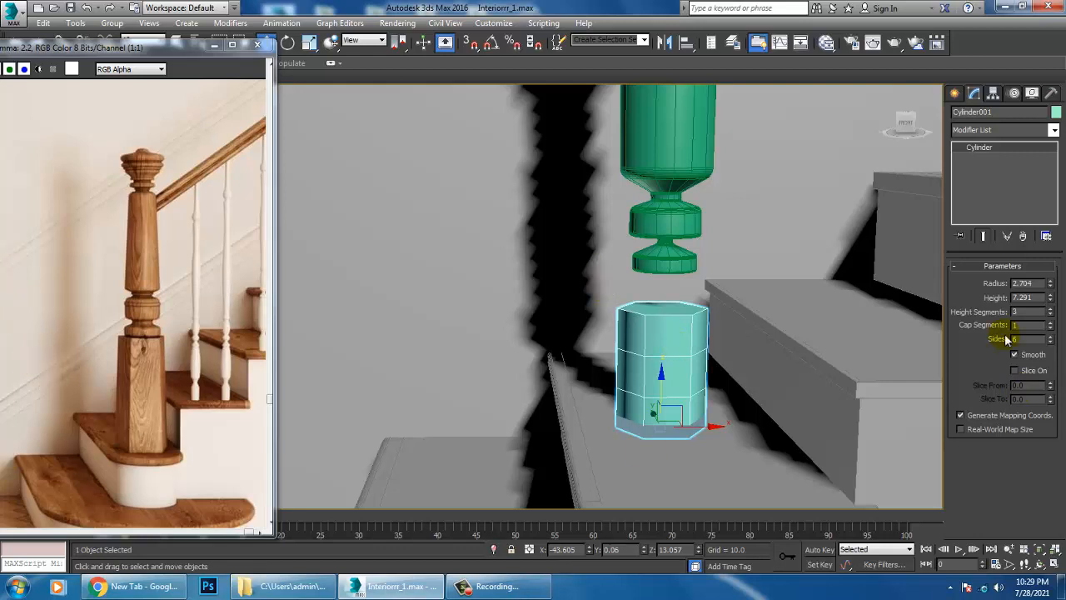
pyautogui.moveTo(1053, 298); pyautogui.dragTo(1055, 284)
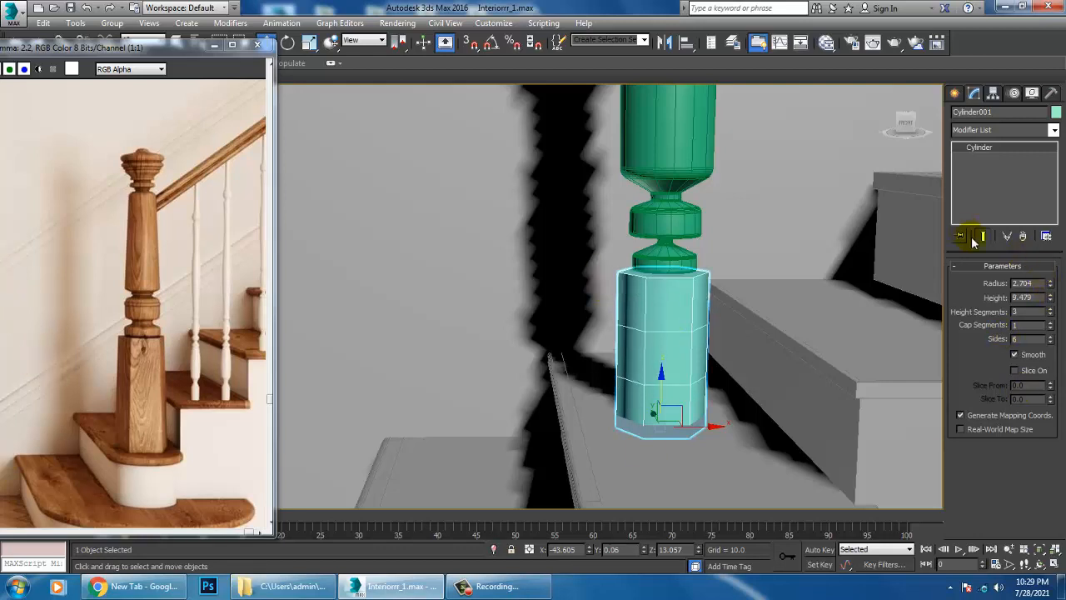
# Apply a Taper modifier to the six-sided cylinder with an amount of -0.21
pyautogui.click(983, 130)
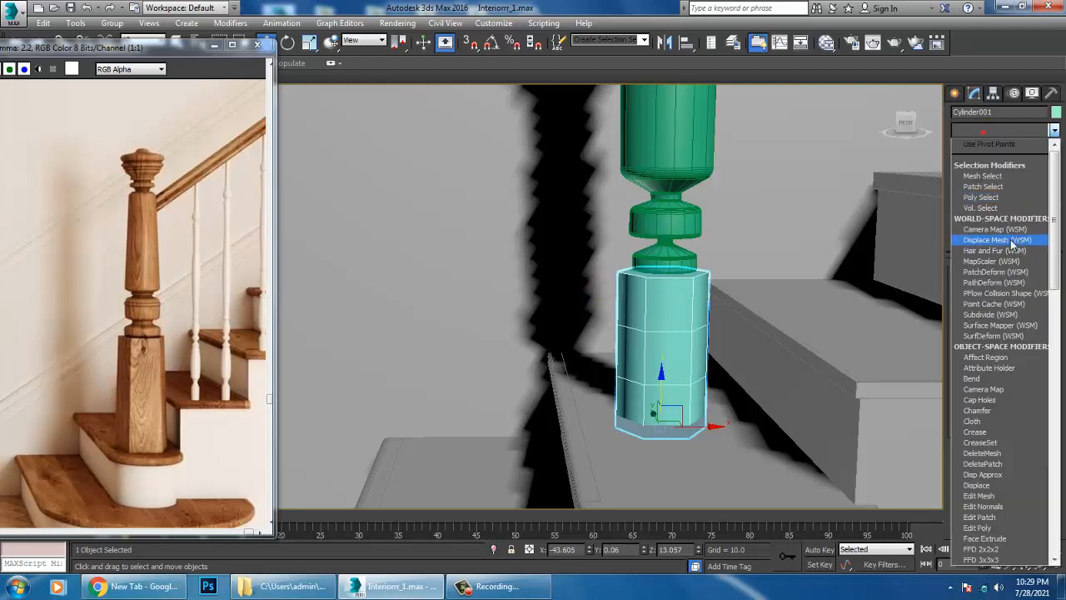
pyautogui.press('t')
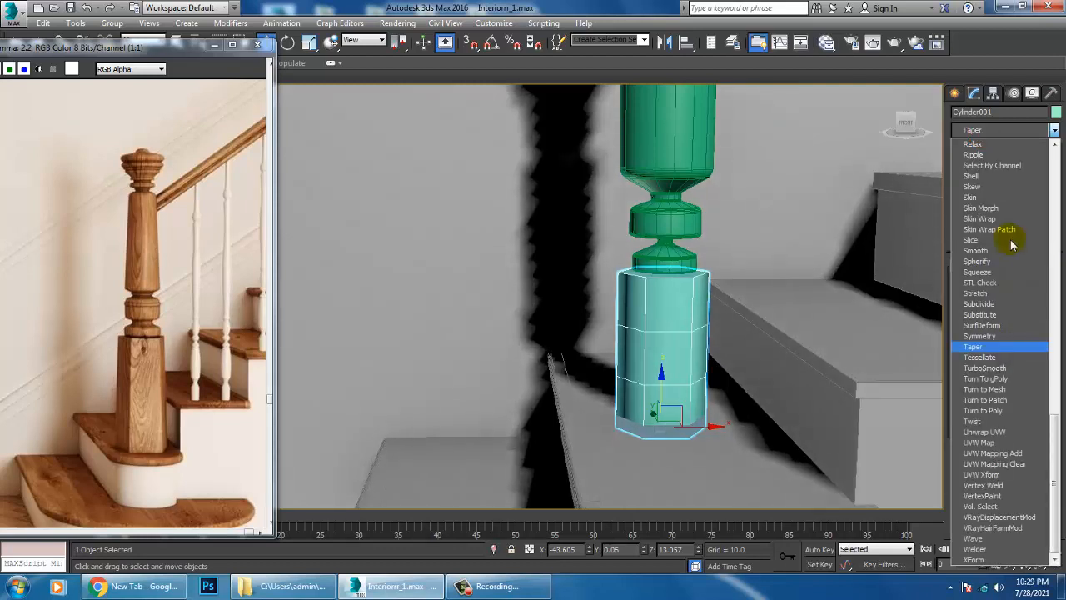
pyautogui.press('Return')
pyautogui.moveTo(1035, 292); pyautogui.dragTo(1062, 312)
pyautogui.moveTo(685, 328)
pyautogui.keyDown('alt'); pyautogui.mouseDown(button='middle')
pyautogui.moveTo(697, 305)
pyautogui.moveTo(725, 309)
pyautogui.moveTo(716, 354)
pyautogui.moveTo(730, 364)
pyautogui.moveTo(690, 322)
pyautogui.moveTo(694, 336)
pyautogui.mouseUp(button='middle'); pyautogui.keyUp('alt')
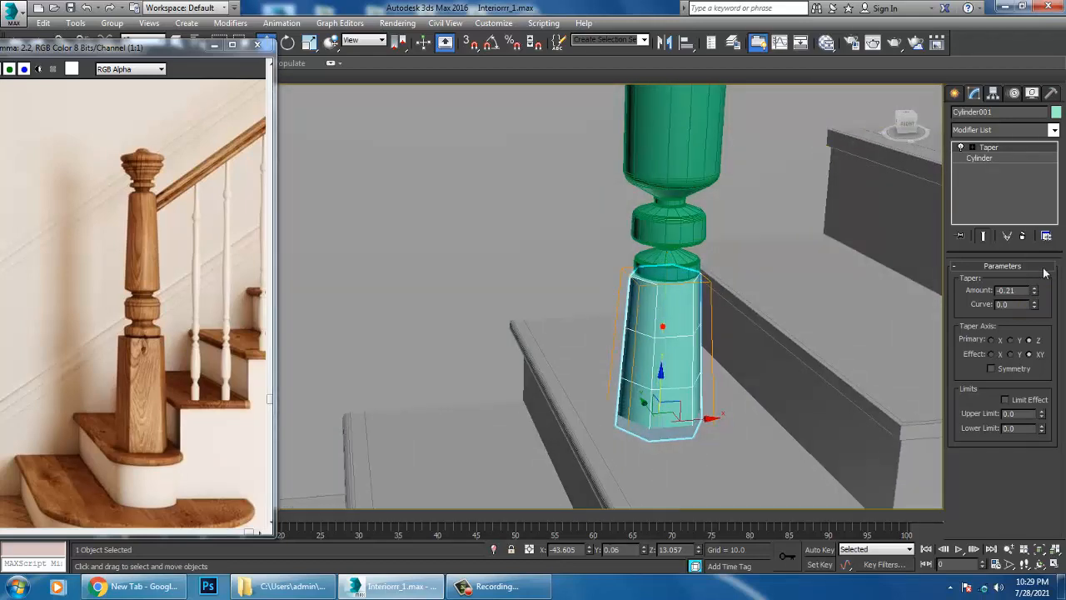
# Return to the tapered cylinder's base parameters and set its radius to 2.92
pyautogui.click(979, 157)
pyautogui.moveTo(1050, 286); pyautogui.dragTo(1050, 277)
pyautogui.keyDown('alt'); pyautogui.moveTo(672, 328); pyautogui.dragTo(726, 328, button='middle'); pyautogui.keyUp('alt')
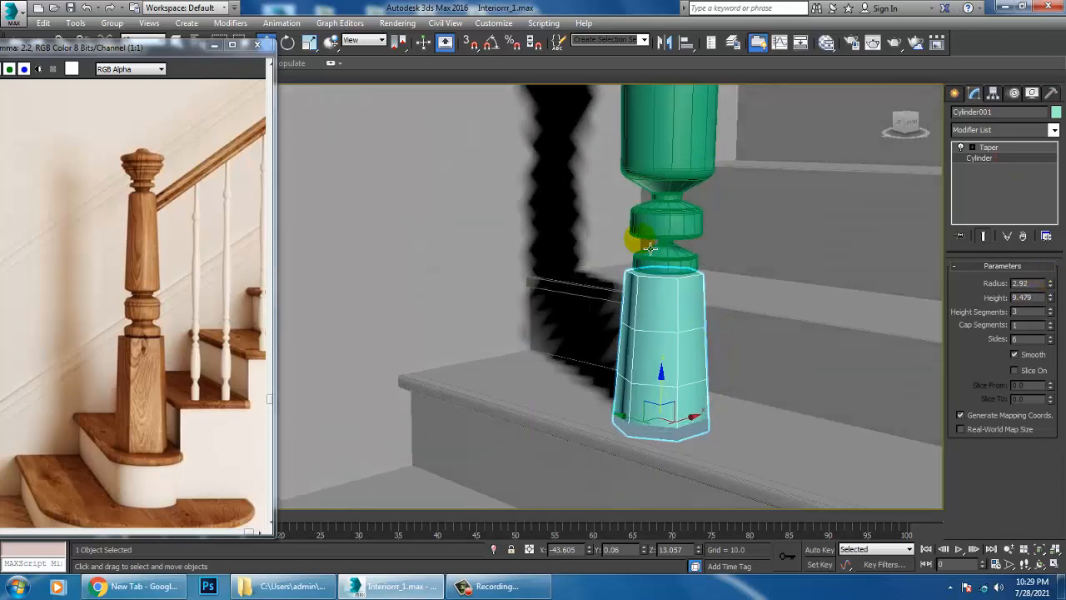
# Select the lathed post together with its tapered base and move both about -11.73 along Y onto the second step's rounded end
pyautogui.keyDown('ctrl'); pyautogui.click(676, 223); pyautogui.keyUp('ctrl')
pyautogui.scroll(-4, 681, 250)
pyautogui.keyDown('alt'); pyautogui.moveTo(686, 268); pyautogui.dragTo(685, 259, button='middle'); pyautogui.keyUp('alt')
pyautogui.moveTo(686, 259); pyautogui.dragTo(673, 308, button='middle')
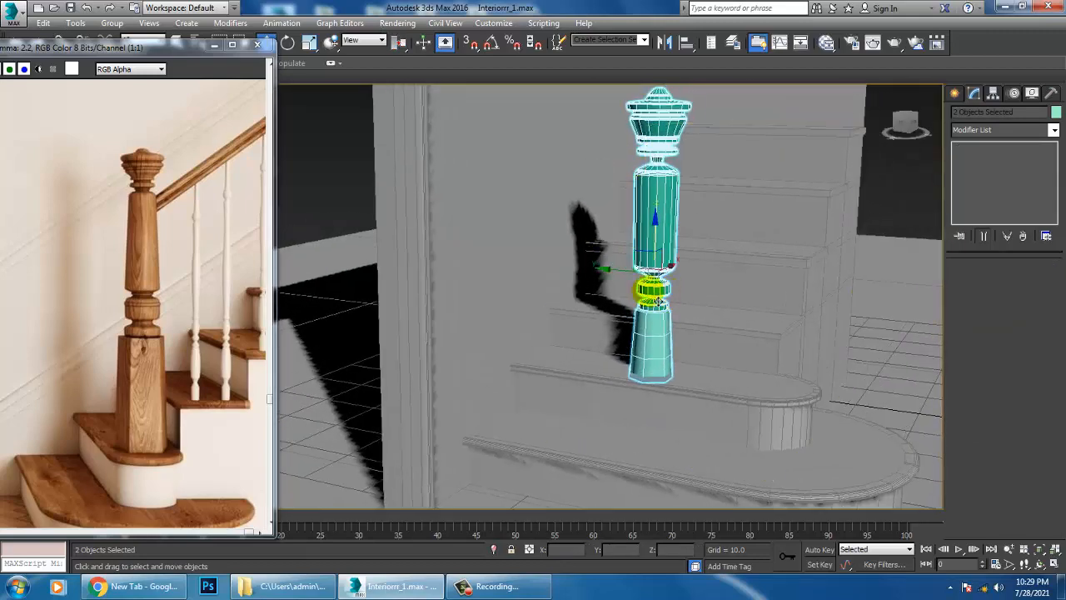
pyautogui.moveTo(608, 268); pyautogui.dragTo(699, 293)
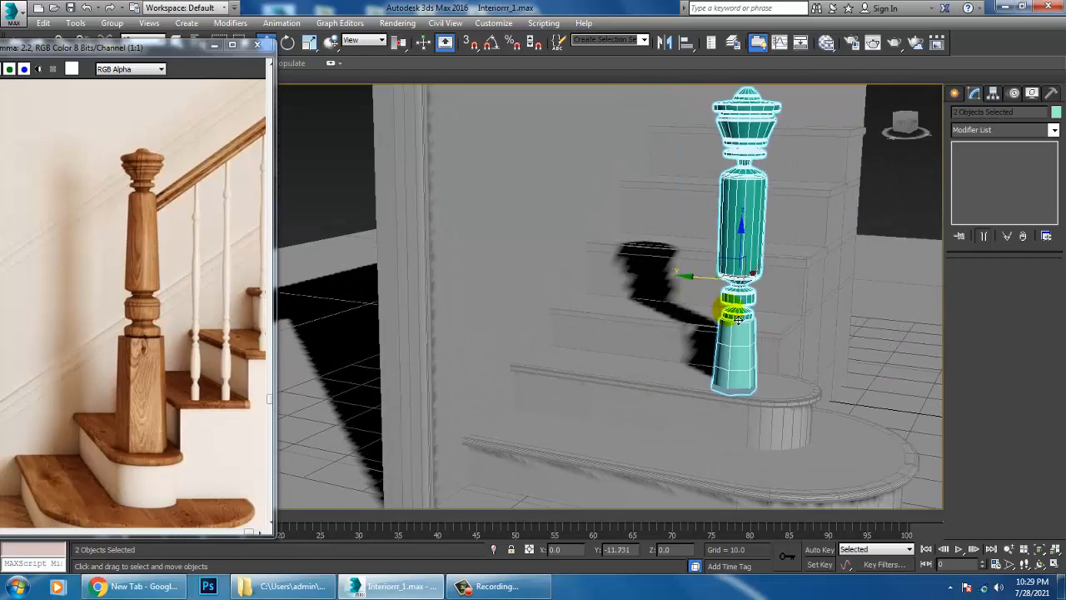
pyautogui.keyDown('alt'); pyautogui.moveTo(730, 309); pyautogui.dragTo(693, 322, button='middle'); pyautogui.keyUp('alt')
pyautogui.scroll(-6, 706, 331)
pyautogui.scroll(4, 709, 349)
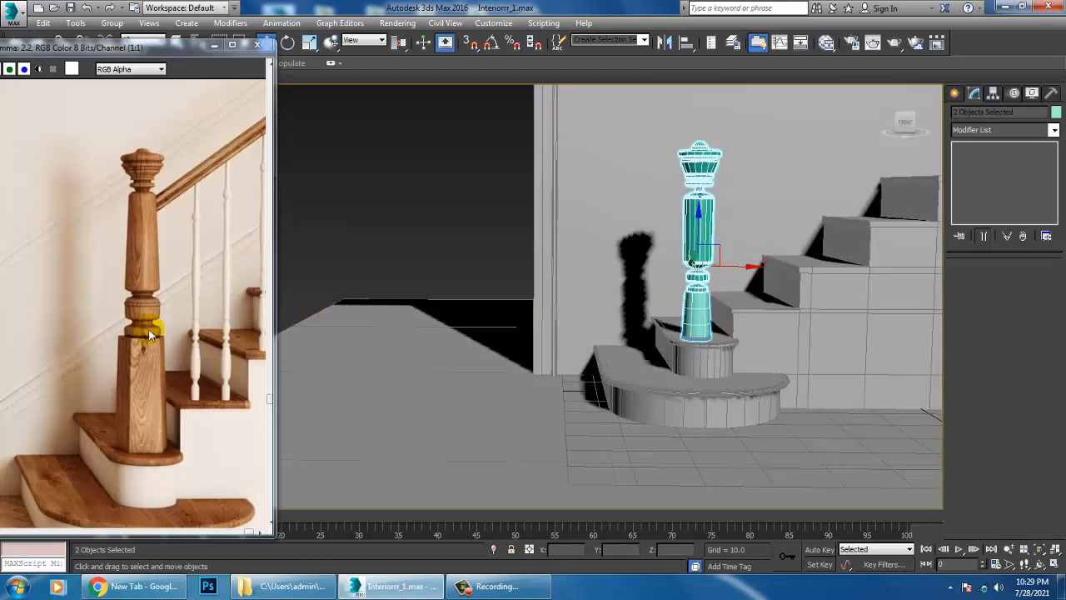
pyautogui.scroll(-2, 174, 339)
pyautogui.moveTo(729, 310); pyautogui.dragTo(633, 334, button='middle')
pyautogui.click(332, 228)
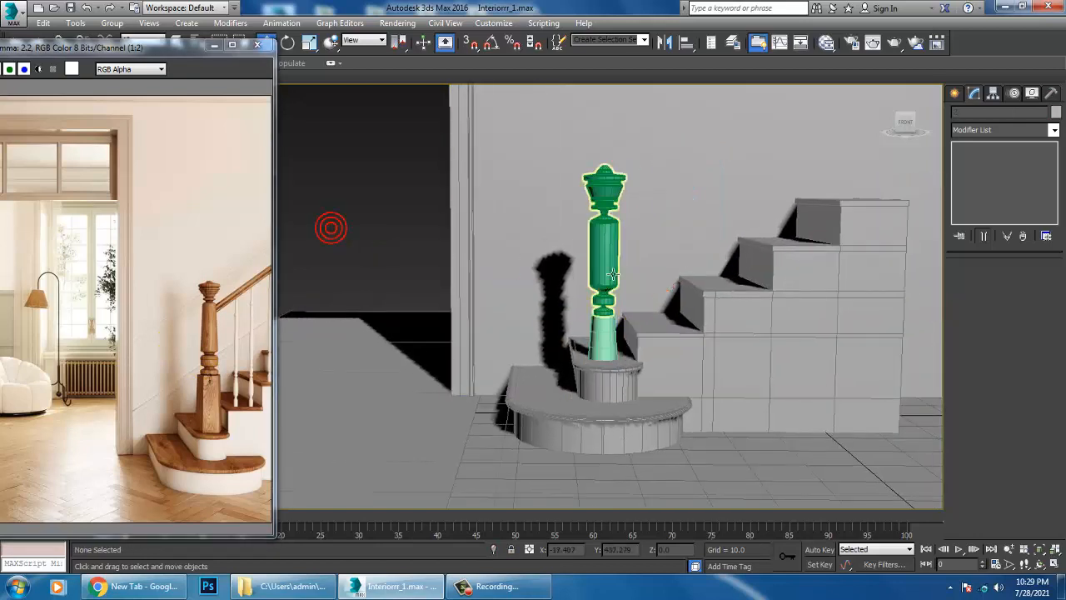
# Select all objects in the scene and assign them the same light grey object color
pyautogui.click(601, 191)
pyautogui.hotkey('ctrl', 'a')
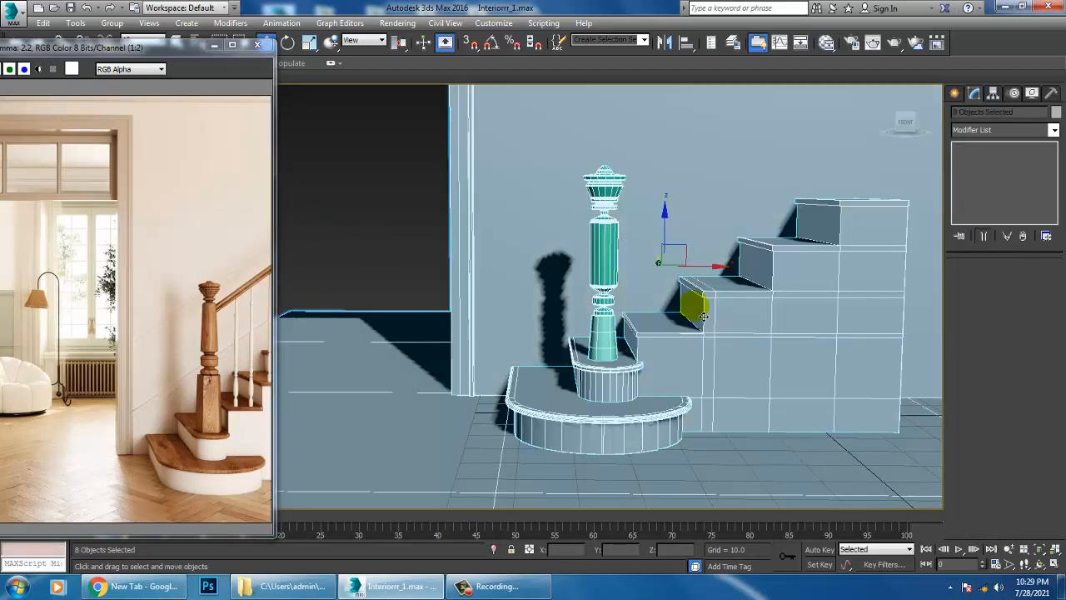
pyautogui.click(1054, 113)
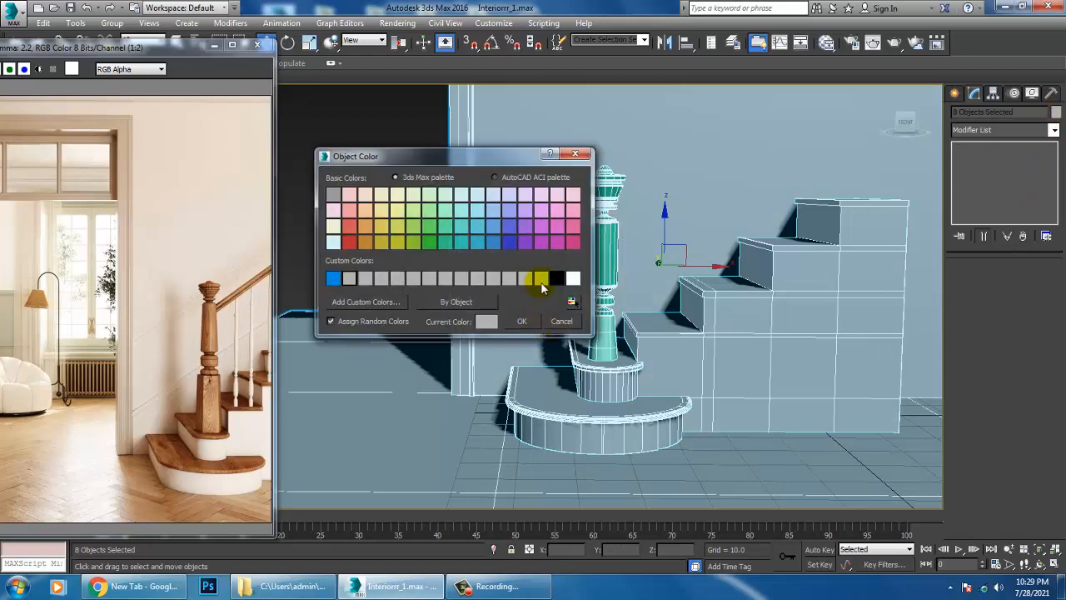
pyautogui.click(521, 322)
pyautogui.click(345, 231)
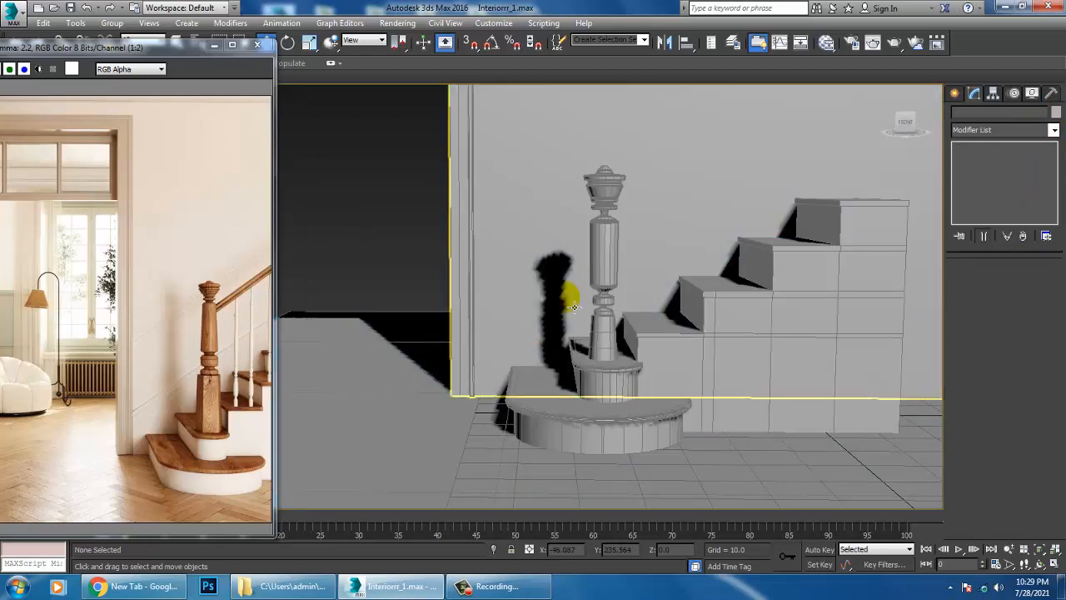
# Select the lathed upper post and open its profile line for vertex editing
pyautogui.moveTo(707, 340)
pyautogui.mouseDown(button='middle')
pyautogui.moveTo(705, 323)
pyautogui.moveTo(671, 335)
pyautogui.moveTo(701, 342)
pyautogui.mouseUp(button='middle')
pyautogui.scroll(5, 679, 366)
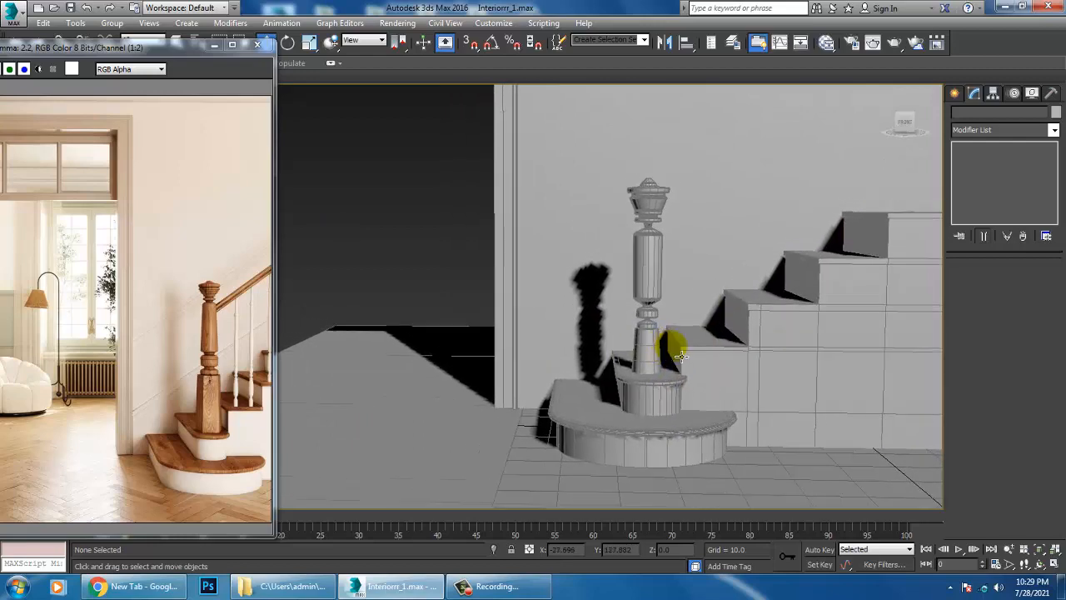
pyautogui.scroll(-5, 679, 325)
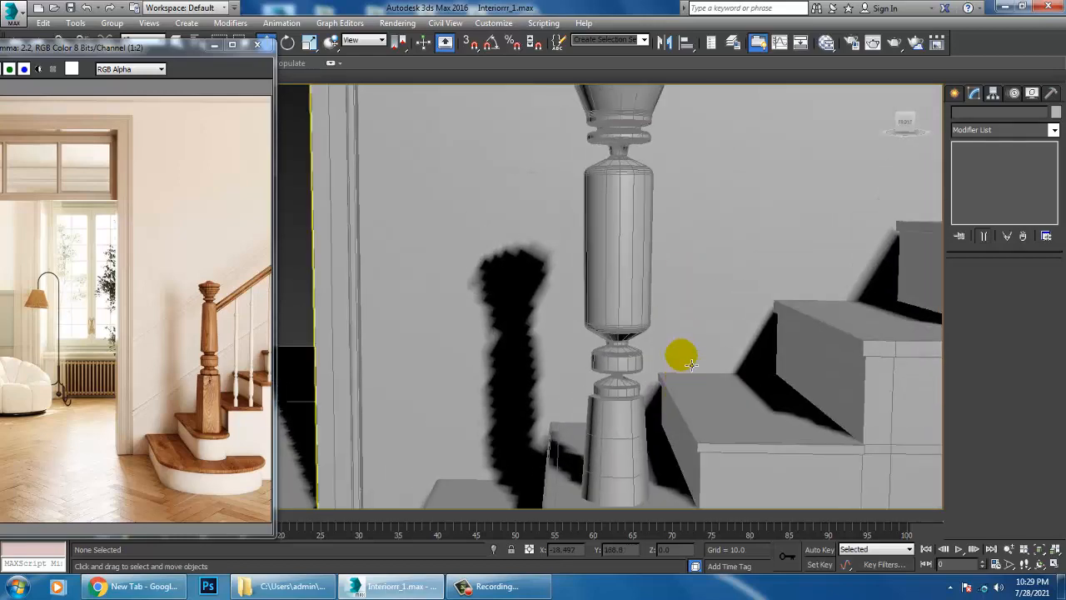
pyautogui.click(660, 300)
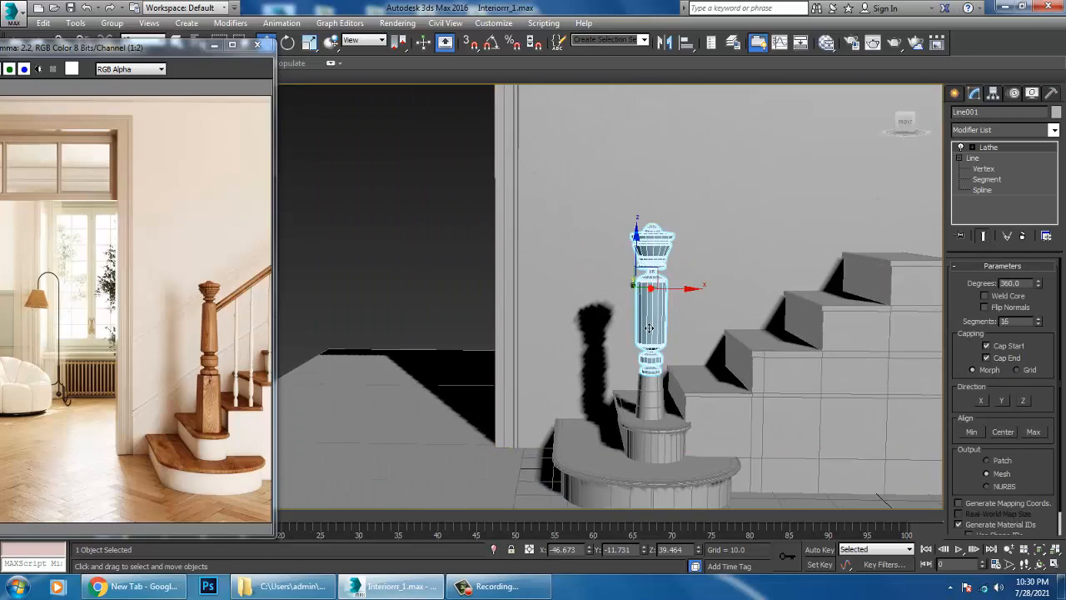
pyautogui.scroll(2, 666, 316)
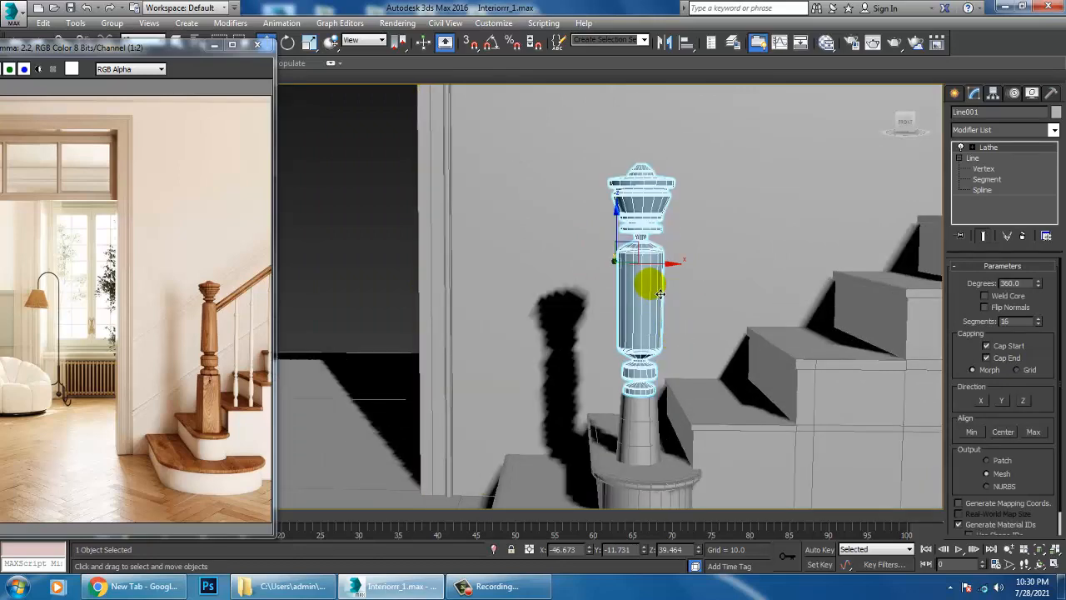
pyautogui.scroll(3, 660, 293)
pyautogui.moveTo(681, 262); pyautogui.dragTo(689, 291, button='middle')
pyautogui.click(976, 159)
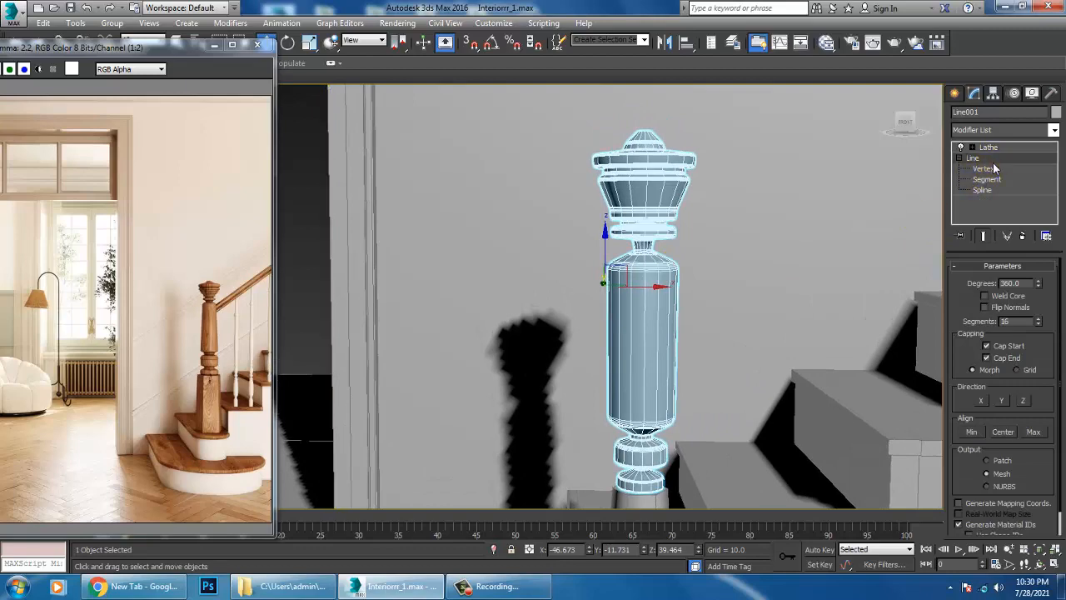
pyautogui.click(991, 170)
# In the front view, narrow the post's top by moving the profile vertices above the shaft about 0.32 along X
pyautogui.hotkey('alt', 'w')
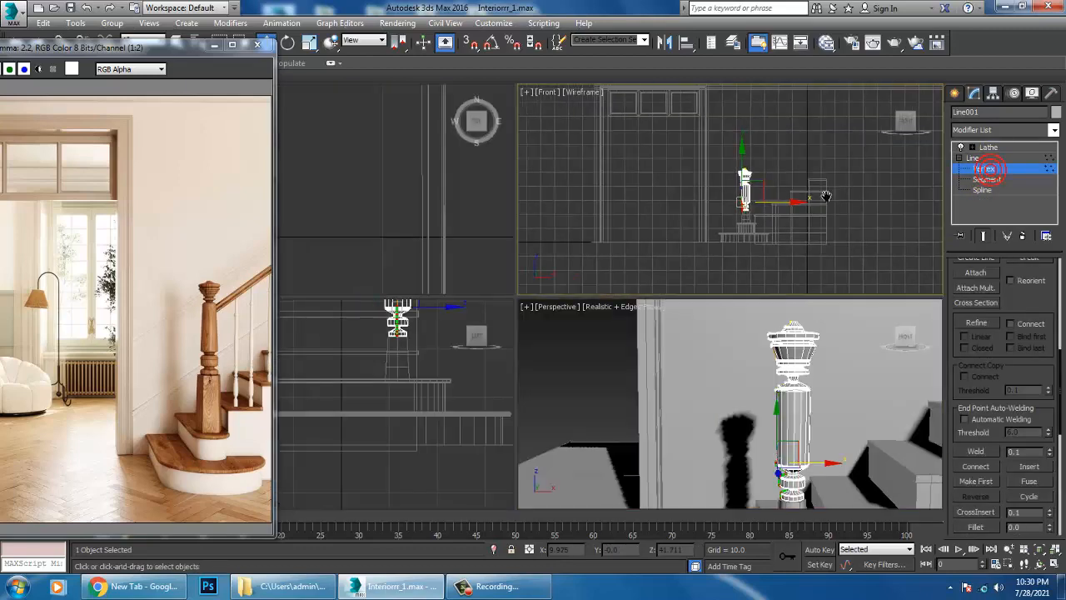
pyautogui.rightClick(821, 197)
pyautogui.hotkey('alt', 'w')
pyautogui.press('z')
pyautogui.moveTo(564, 291); pyautogui.dragTo(676, 286, button='middle')
pyautogui.moveTo(634, 228); pyautogui.dragTo(659, 292, button='middle')
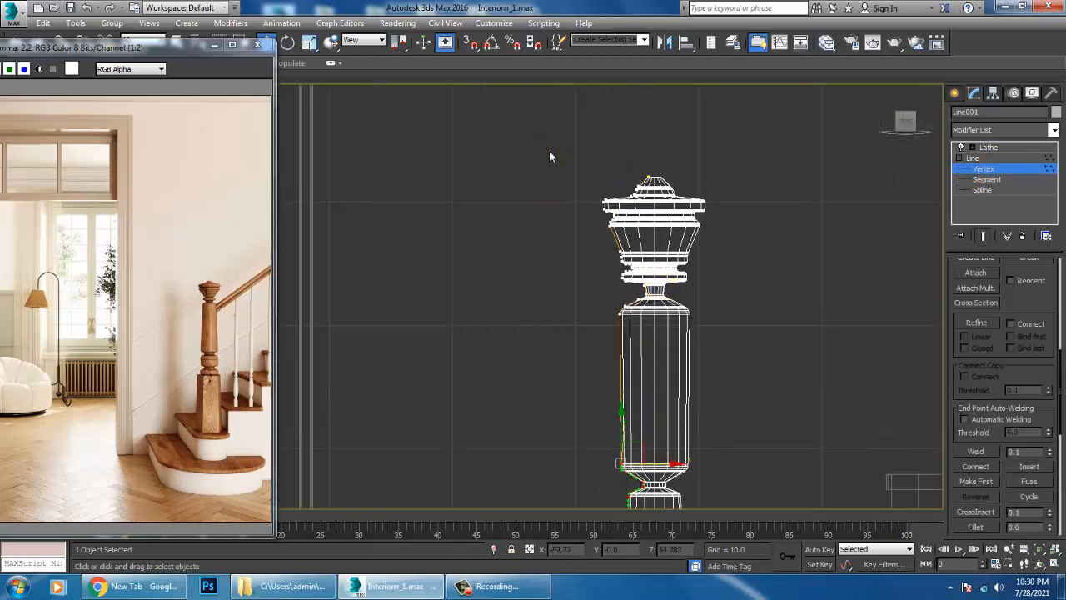
pyautogui.moveTo(656, 348); pyautogui.dragTo(656, 348)
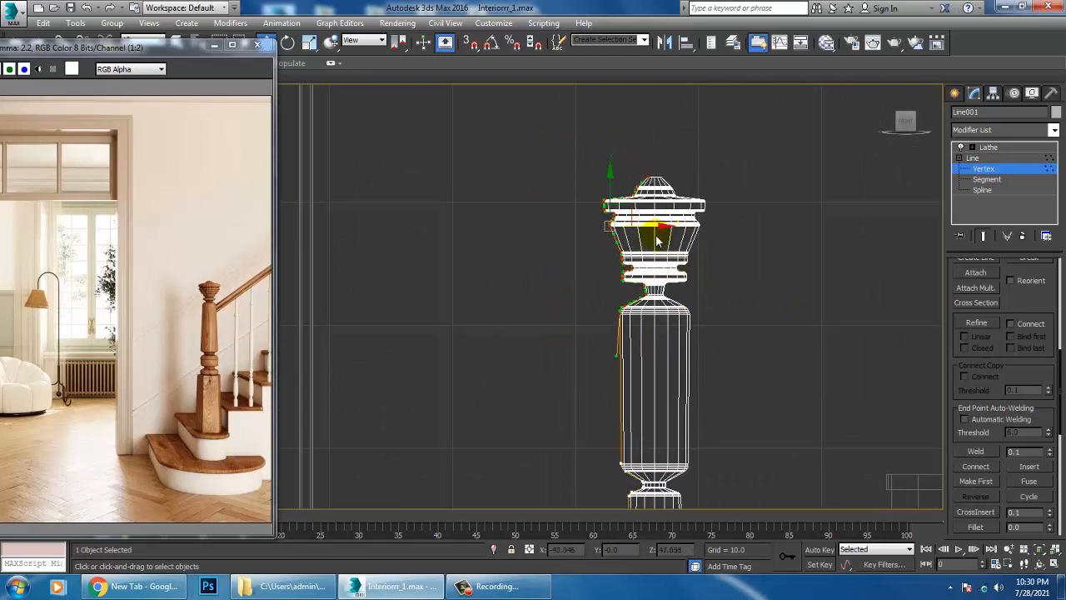
pyautogui.moveTo(665, 238); pyautogui.dragTo(669, 238)
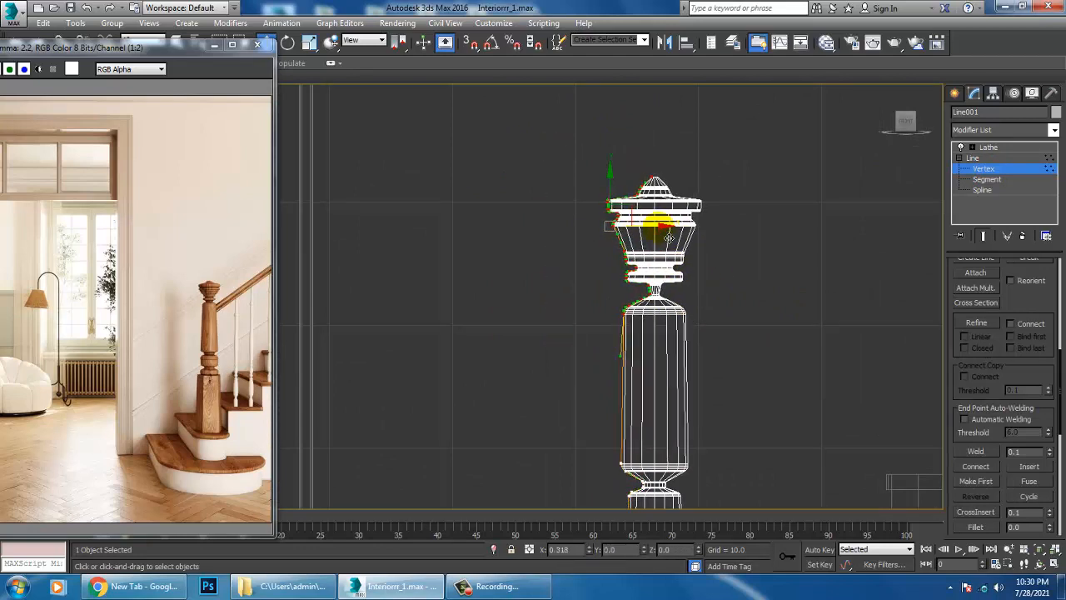
# Widen the neck between the capital and the shaft by moving its profile vertices about -0.23 along X
pyautogui.scroll(5, 669, 238)
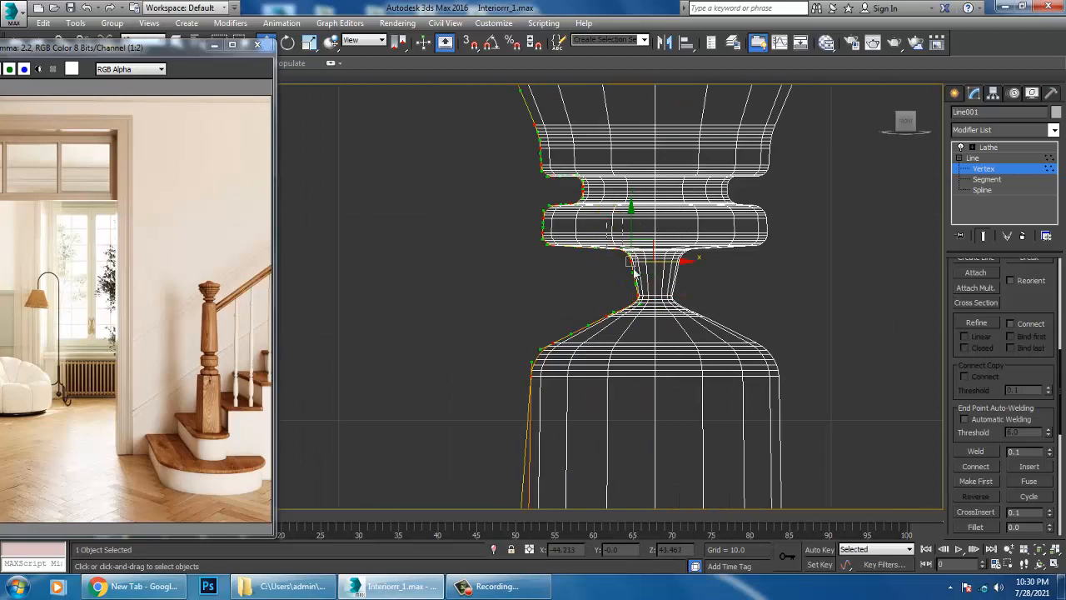
pyautogui.moveTo(633, 271); pyautogui.dragTo(654, 308)
pyautogui.moveTo(666, 248); pyautogui.dragTo(648, 249)
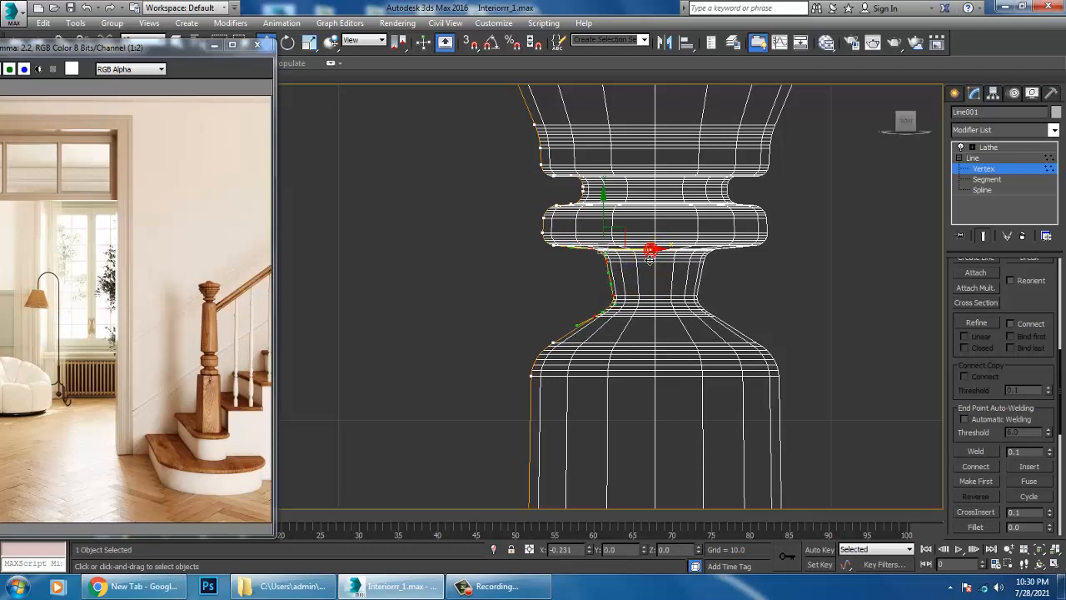
# Select the capital's profile vertices above the neck and shift them slightly outward
pyautogui.scroll(-5, 662, 275)
pyautogui.scroll(-2, 672, 332)
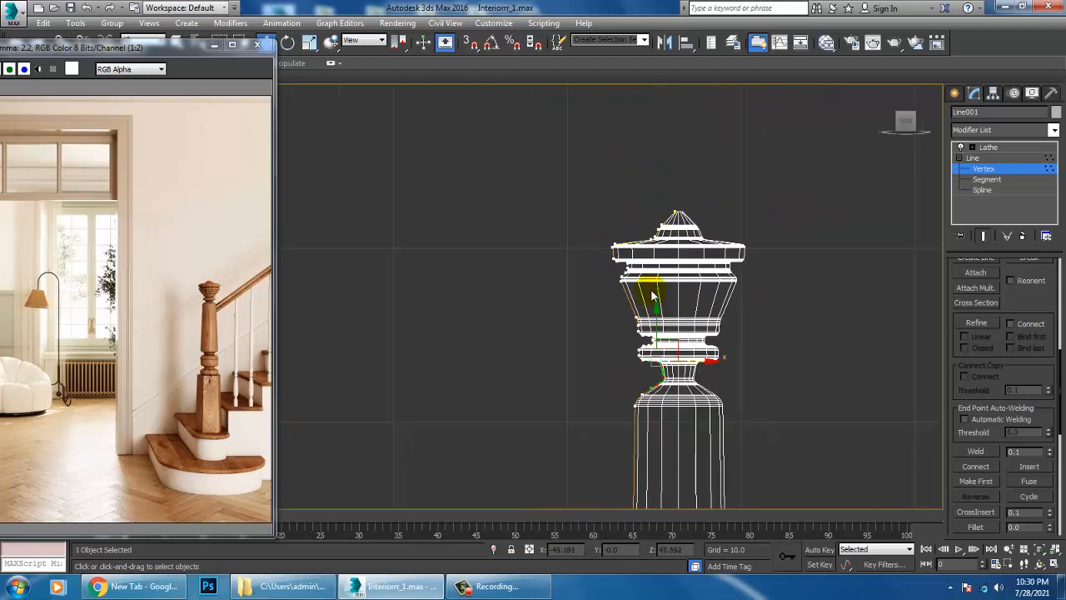
pyautogui.moveTo(656, 364); pyautogui.dragTo(654, 358)
pyautogui.scroll(2, 690, 429)
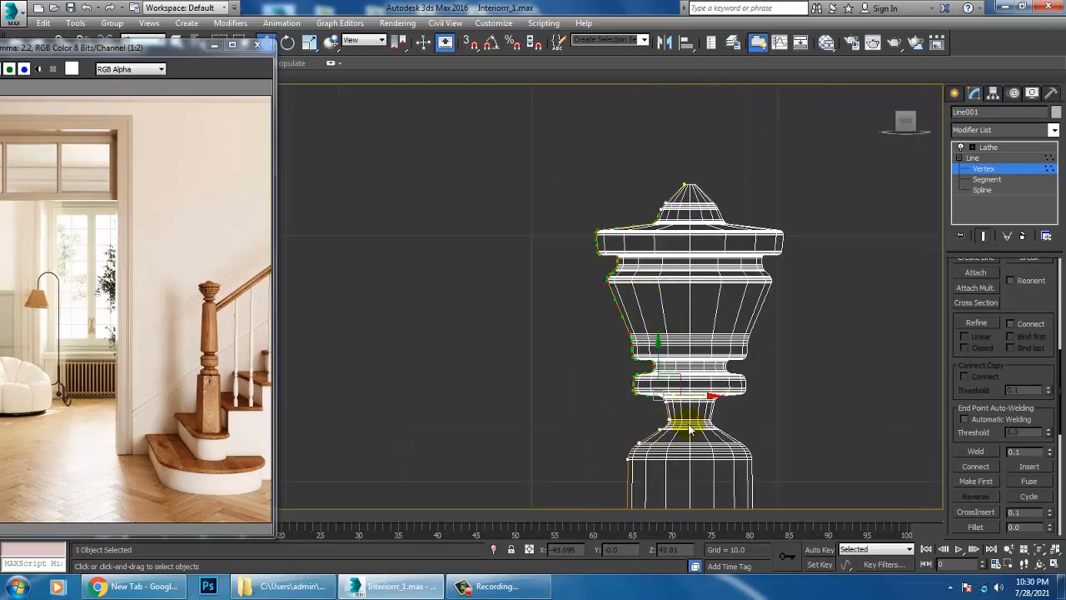
pyautogui.moveTo(698, 396); pyautogui.dragTo(695, 396)
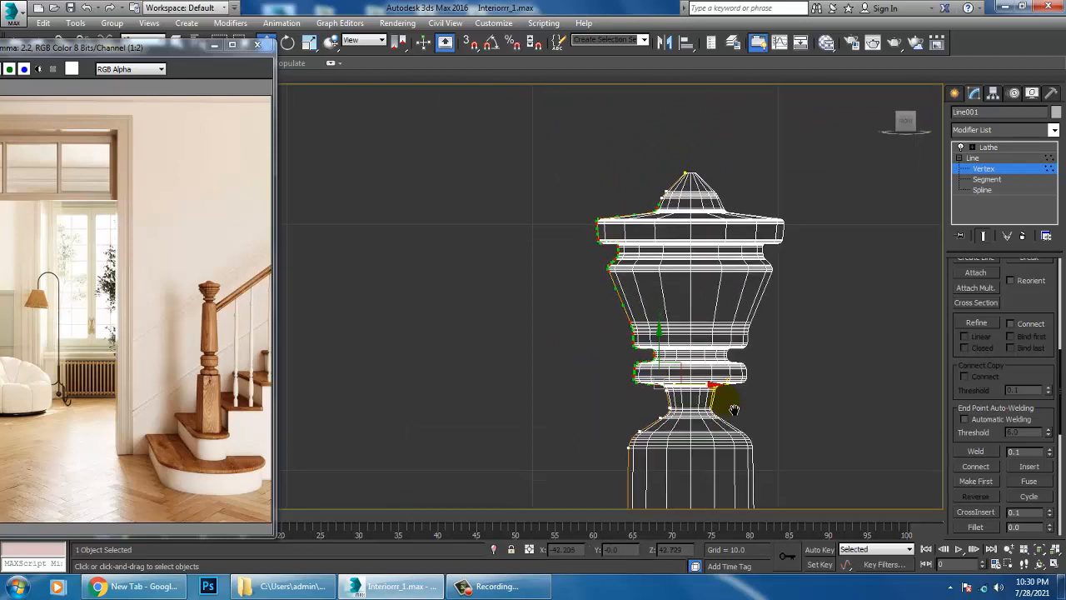
# Narrow the shaft's upper end by moving its shoulder and neck vertices about 0.21 along X
pyautogui.scroll(-3, 714, 404)
pyautogui.scroll(4, 708, 350)
pyautogui.moveTo(668, 305); pyautogui.dragTo(684, 342, button='middle')
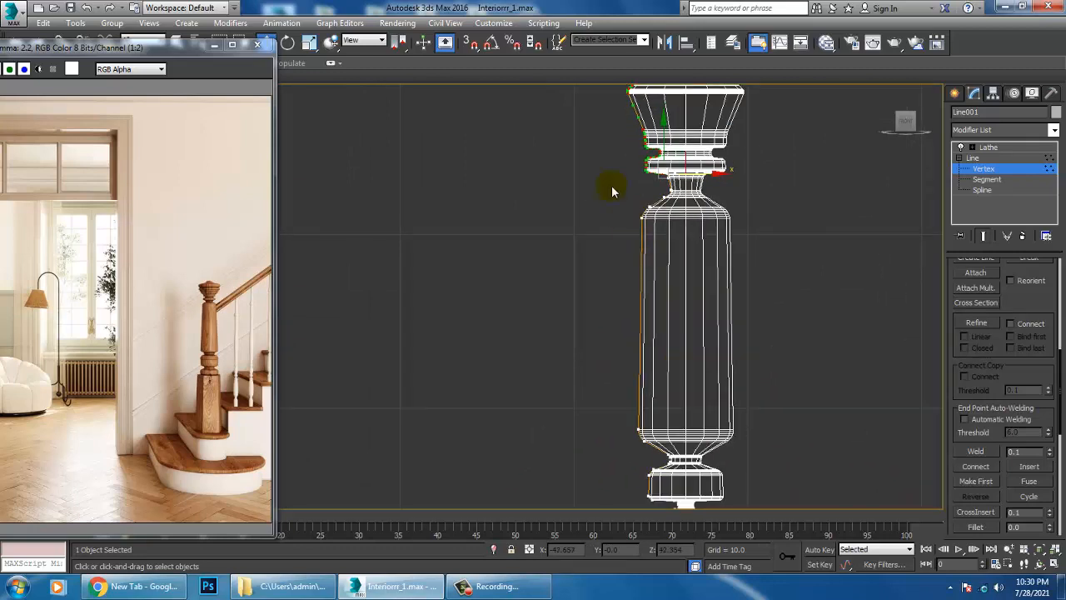
pyautogui.moveTo(673, 227); pyautogui.dragTo(658, 215)
pyautogui.scroll(2, 626, 193)
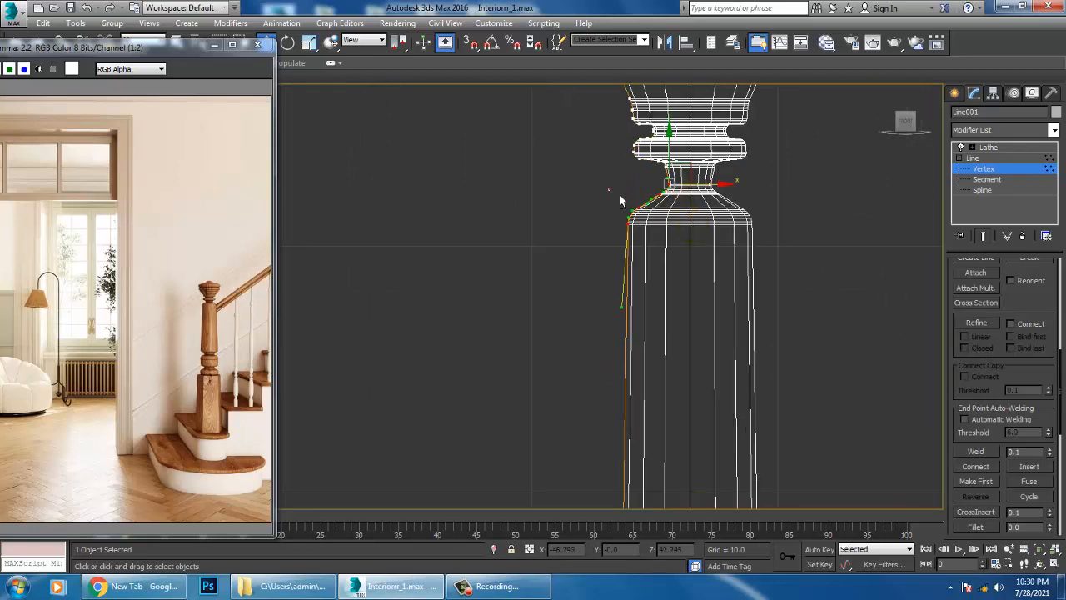
pyautogui.moveTo(664, 257); pyautogui.dragTo(665, 254)
pyautogui.moveTo(707, 205); pyautogui.dragTo(711, 205)
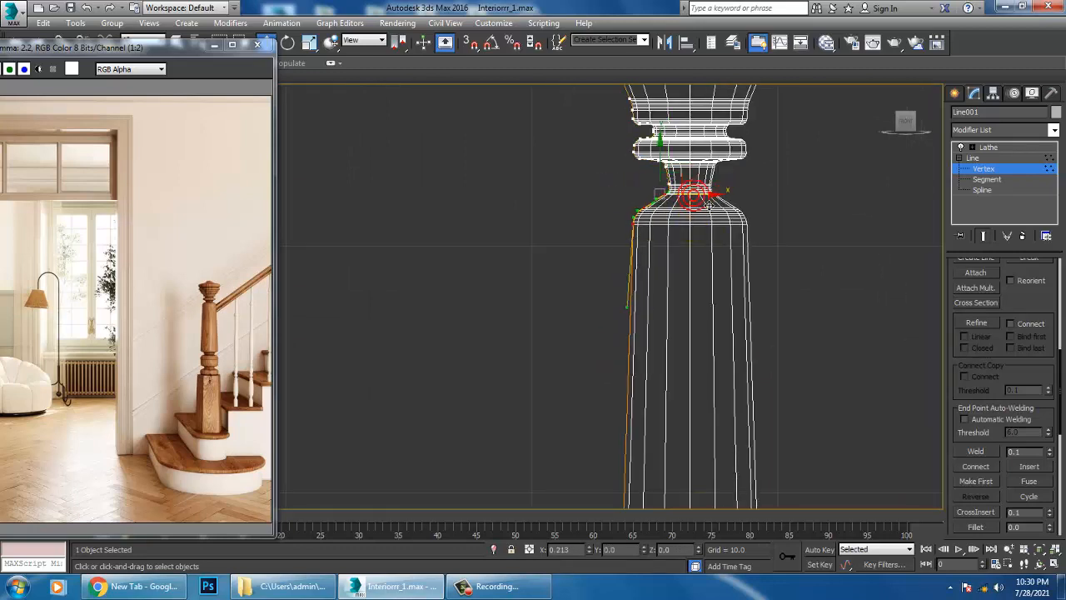
# Switch back to the perspective view and return the post from vertex editing to its Lathe modifier
pyautogui.scroll(-3, 701, 250)
pyautogui.moveTo(700, 282); pyautogui.dragTo(677, 222, button='middle')
pyautogui.hotkey('alt', 'w')
pyautogui.moveTo(756, 421); pyautogui.dragTo(765, 431, button='middle')
pyautogui.hotkey('alt', 'w')
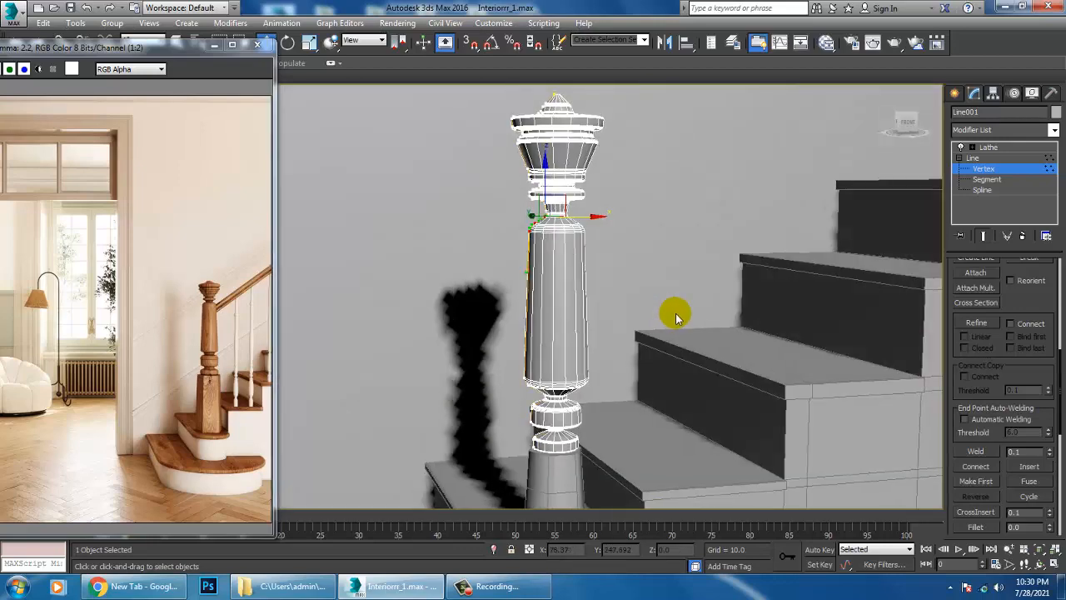
pyautogui.scroll(-2, 678, 309)
pyautogui.click(988, 147)
pyautogui.scroll(3, 751, 311)
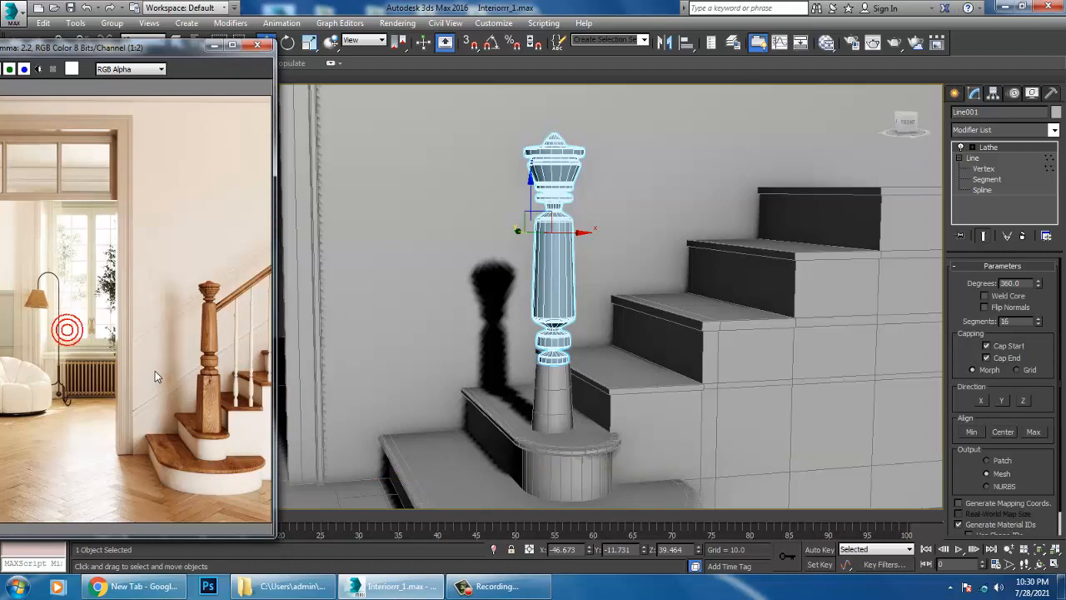
pyautogui.moveTo(477, 588)
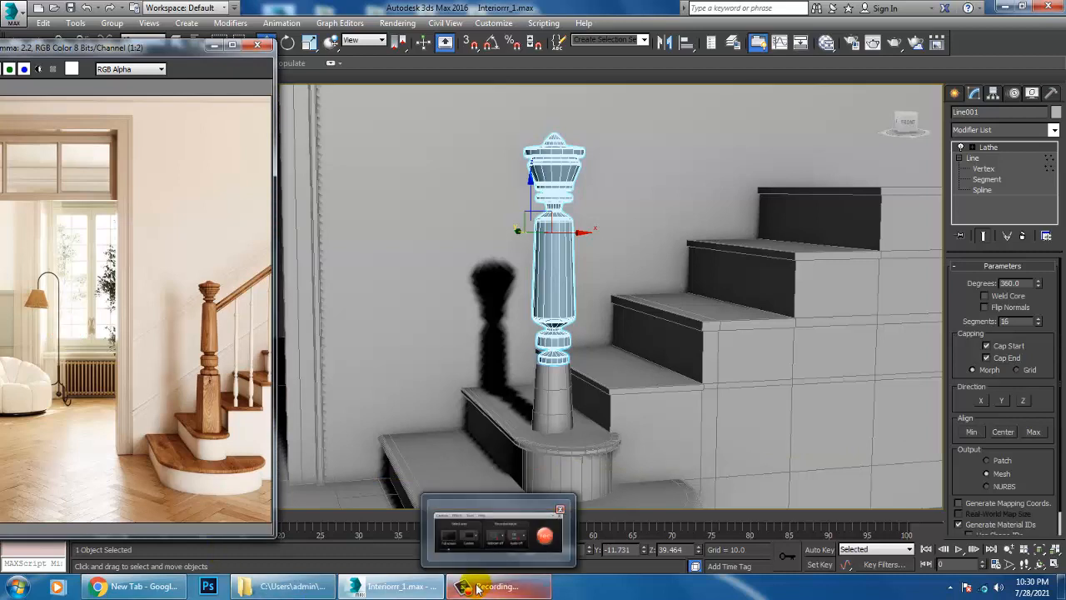
pyautogui.click(477, 587)
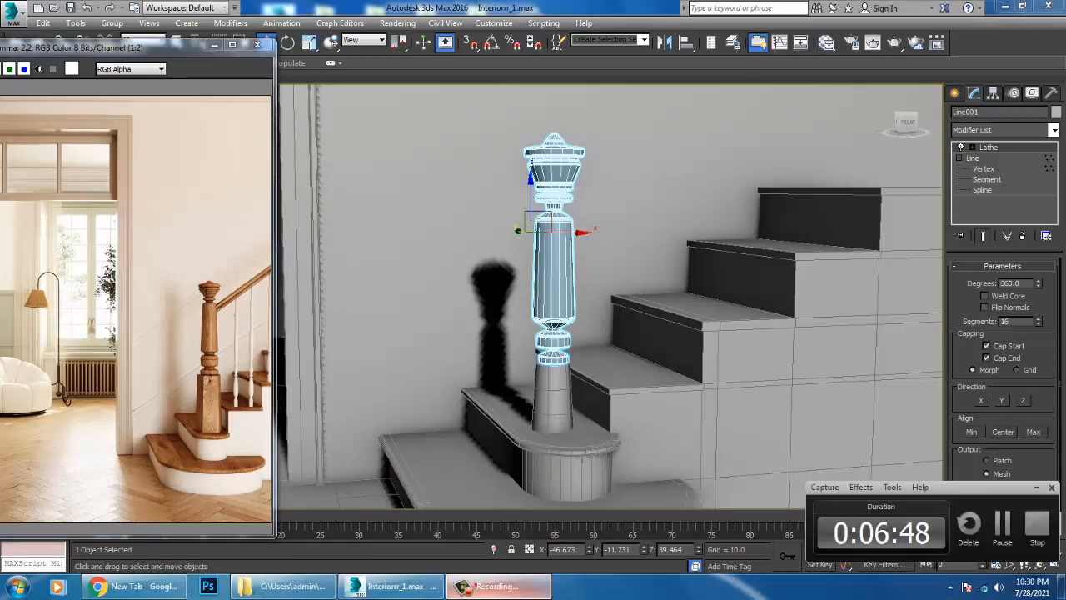
pyautogui.click(1002, 525)
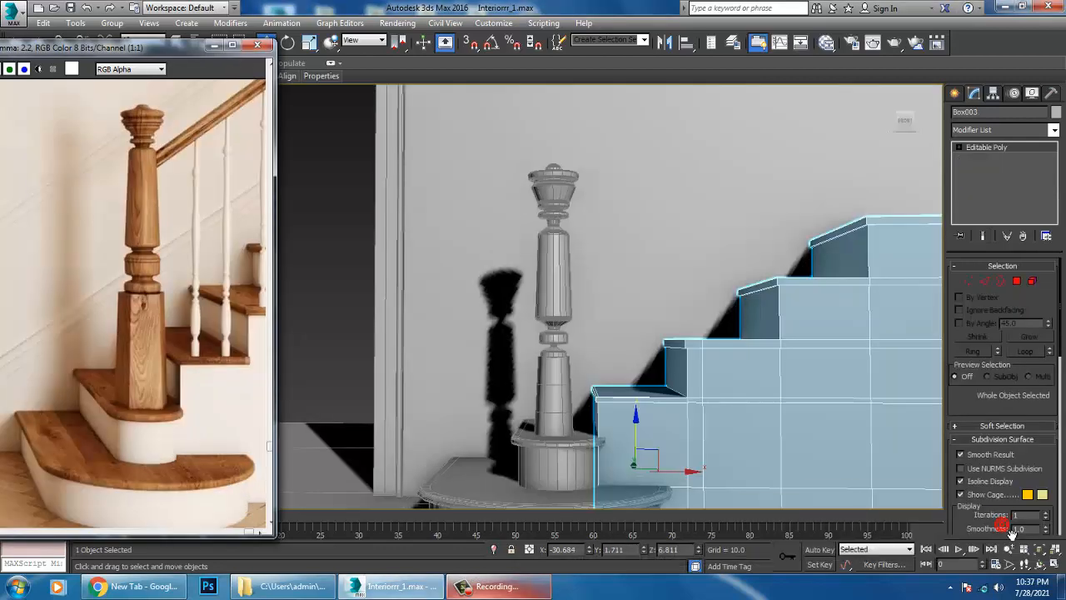
# Select the lathed post again and reopen its profile line's vertices for editing
pyautogui.keyDown('alt'); pyautogui.moveTo(678, 380); pyautogui.dragTo(630, 357, button='middle'); pyautogui.keyUp('alt')
pyautogui.scroll(8, 642, 357)
pyautogui.scroll(3, 516, 301)
pyautogui.click(498, 300)
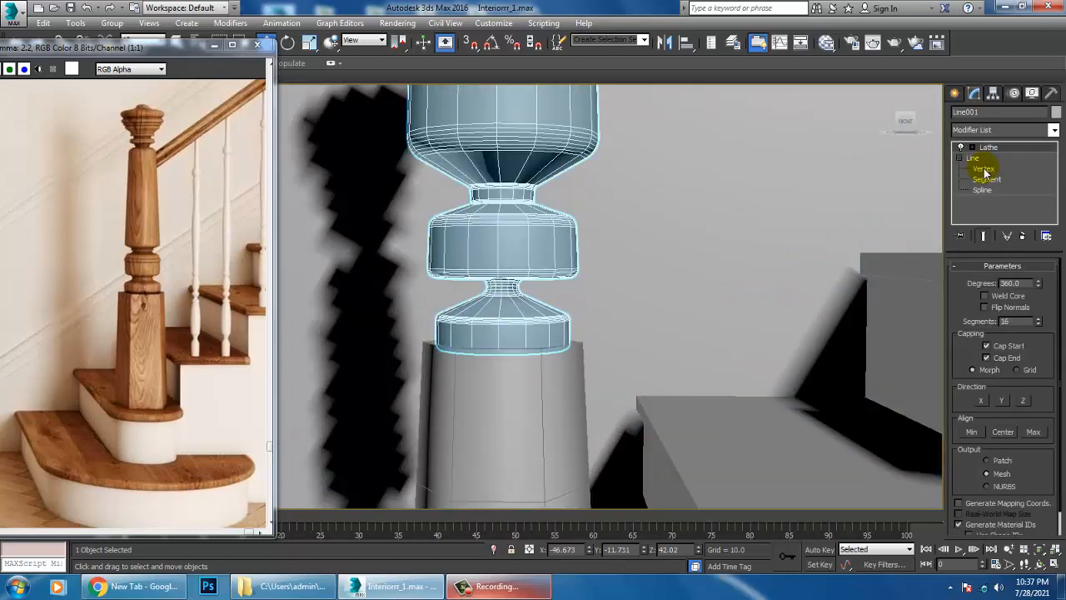
pyautogui.click(984, 169)
# In the front view, widen the neck between the two lowest rings by moving its vertices outward, and return to the Lathe modifier
pyautogui.hotkey('alt', 'w')
pyautogui.middleClick(698, 250)
pyautogui.scroll(-4, 683, 267)
pyautogui.hotkey('alt', 'w')
pyautogui.moveTo(518, 453); pyautogui.dragTo(562, 302, button='middle')
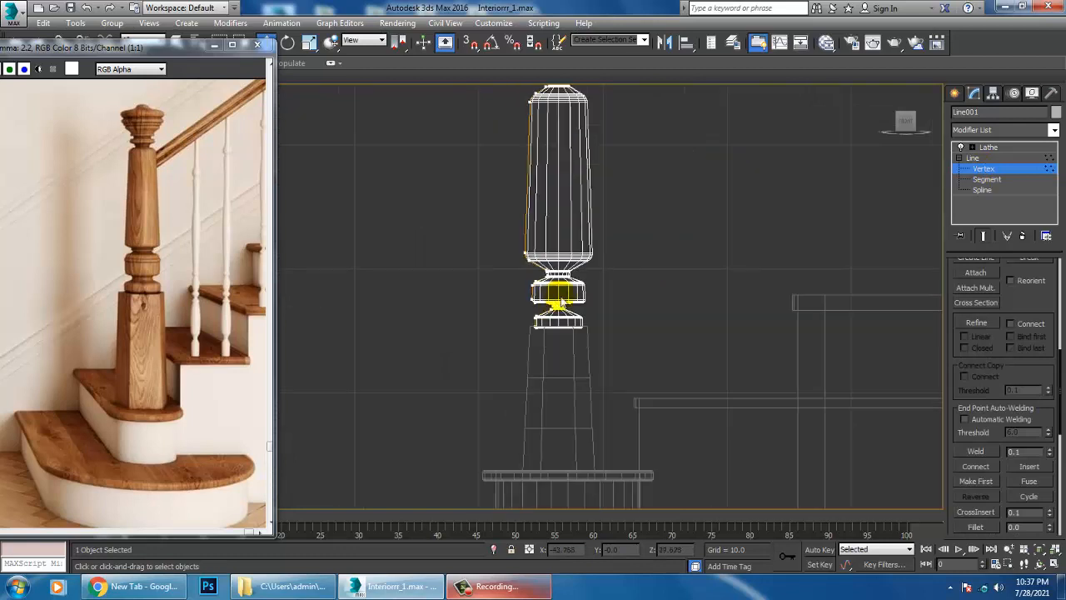
pyautogui.scroll(8, 560, 305)
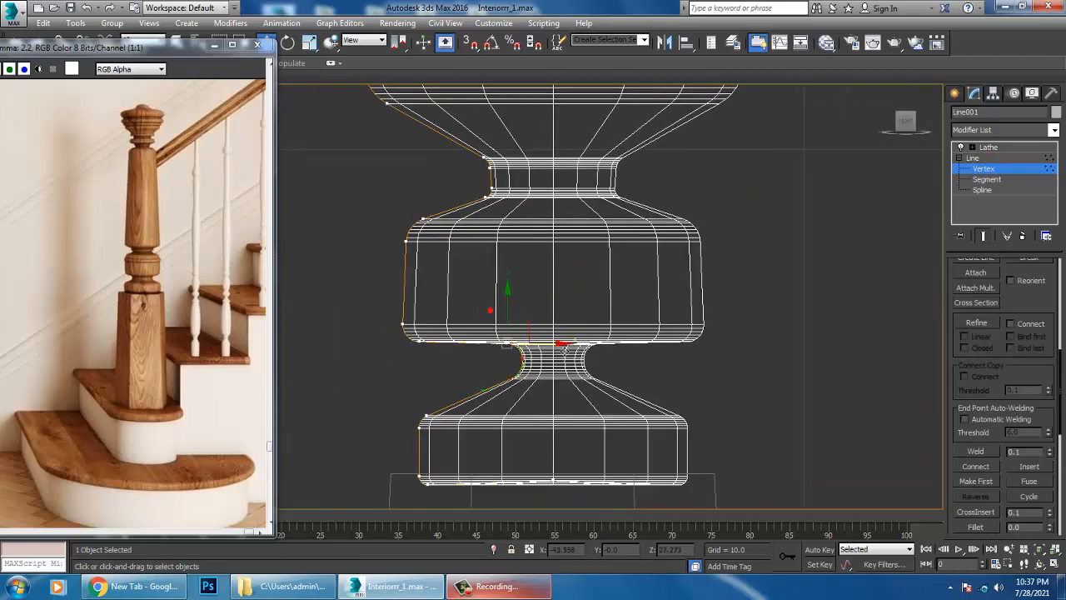
pyautogui.moveTo(564, 350); pyautogui.dragTo(544, 356)
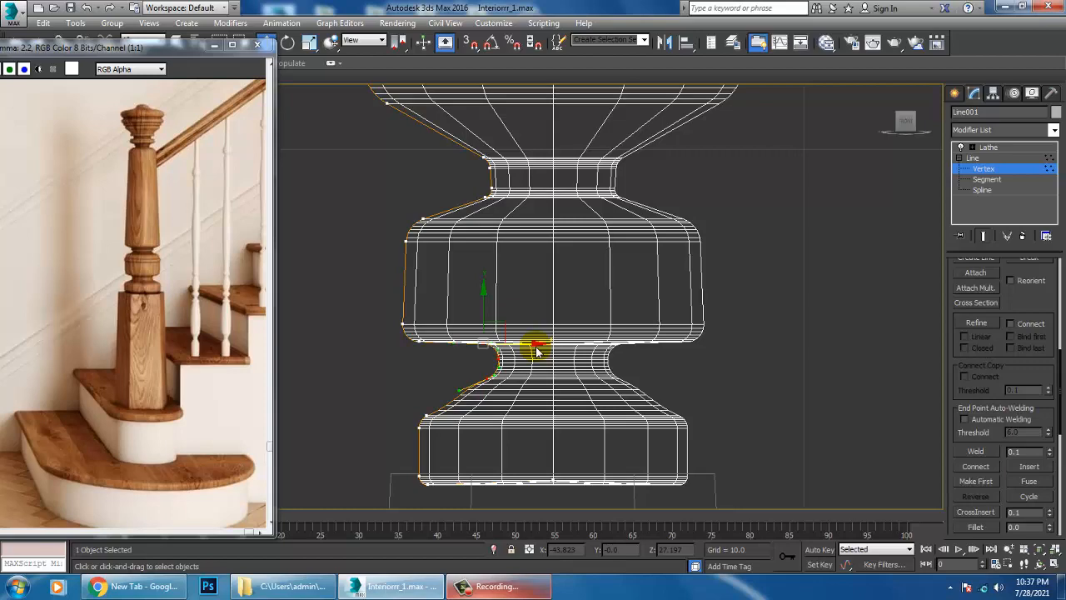
pyautogui.scroll(-5, 757, 305)
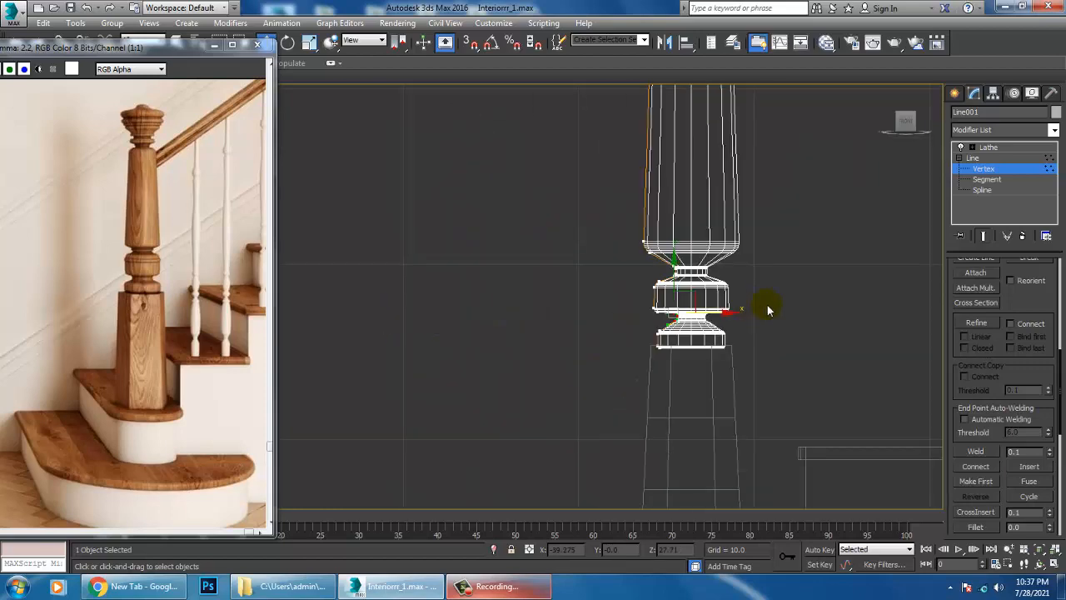
pyautogui.click(991, 150)
pyautogui.scroll(-8, 608, 300)
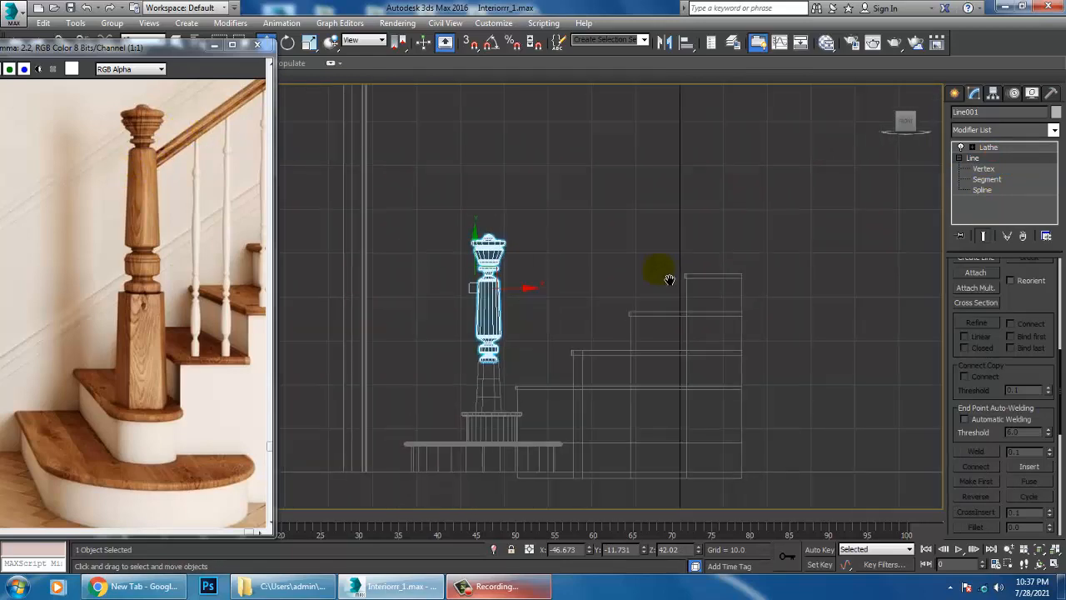
# In the left view, draw a closed T-shaped handrail profile beside the post's cap with straight line segments, about 2.6 units wide
pyautogui.hotkey('alt', 'w')
pyautogui.middleClick(420, 400)
pyautogui.press('z')
pyautogui.hotkey('alt', 'w')
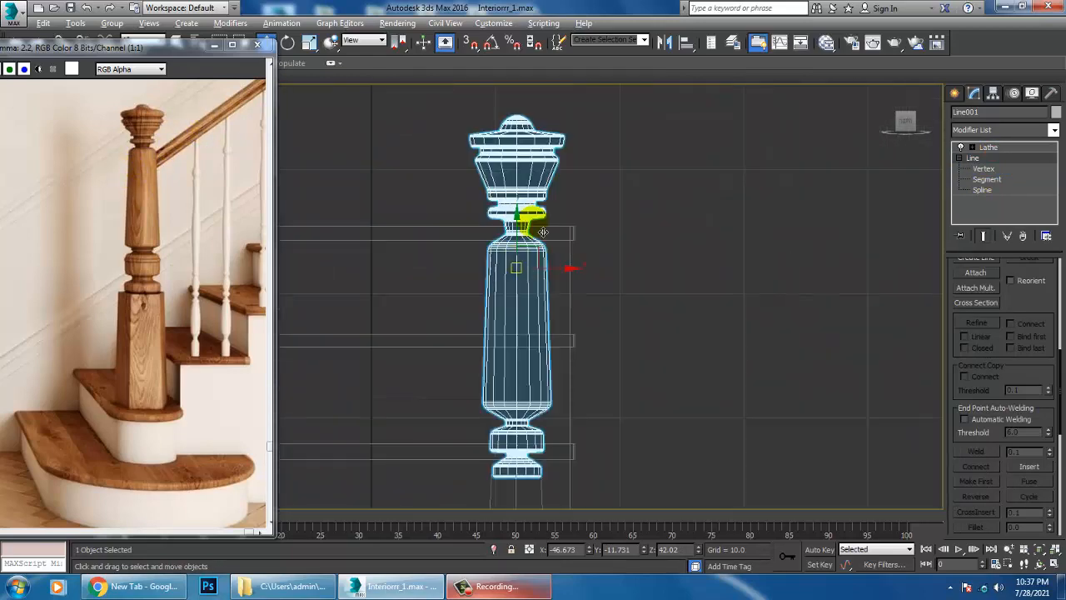
pyautogui.moveTo(544, 223); pyautogui.dragTo(546, 309, button='middle')
pyautogui.scroll(3, 560, 310)
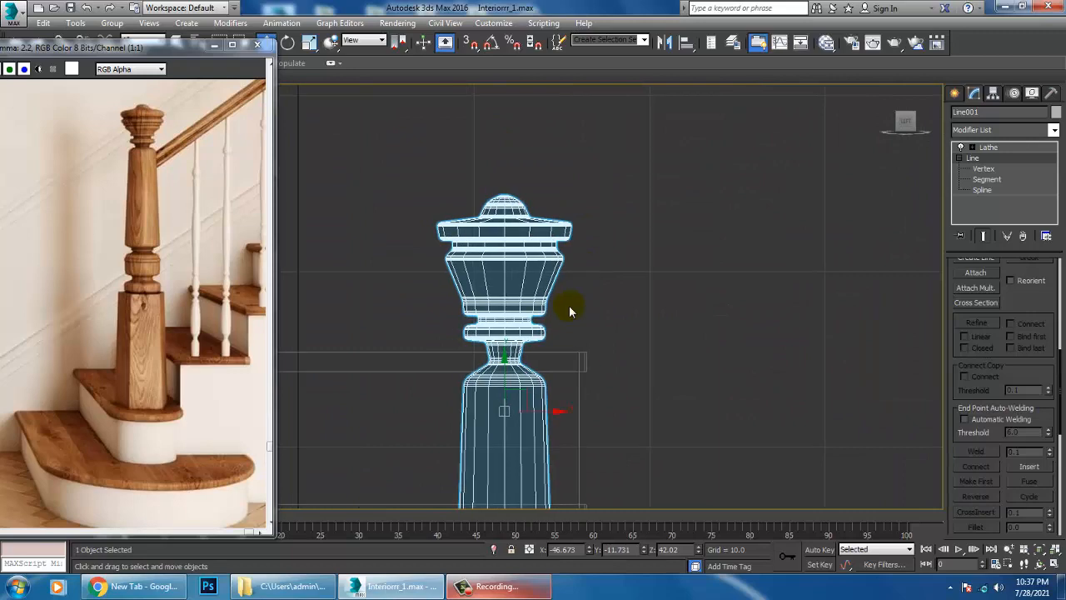
pyautogui.click(955, 93)
pyautogui.click(974, 114)
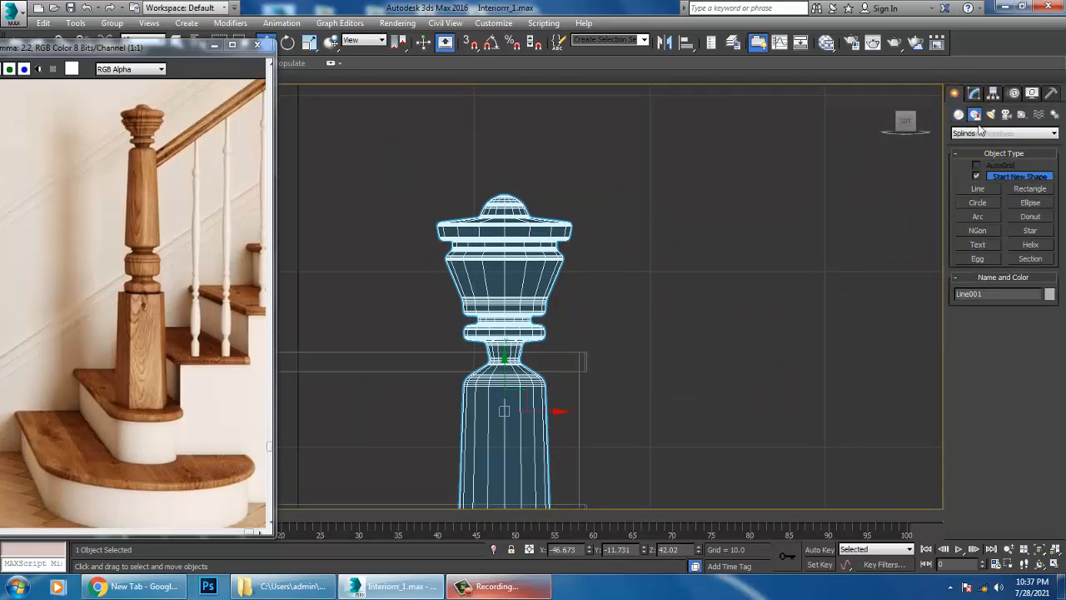
pyautogui.click(979, 189)
pyautogui.scroll(6, 676, 305)
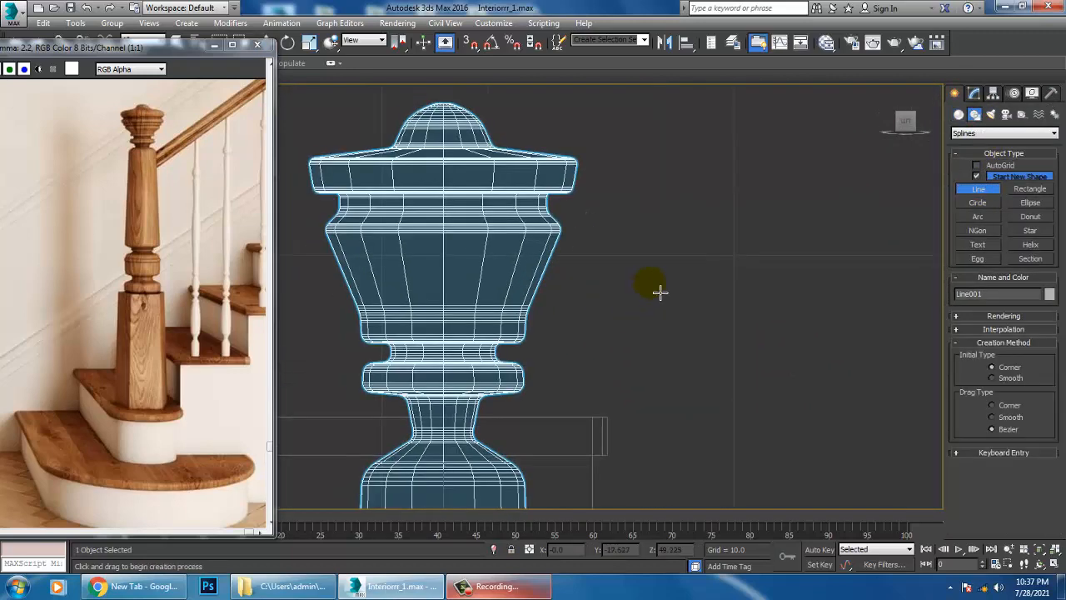
pyautogui.click(658, 286)
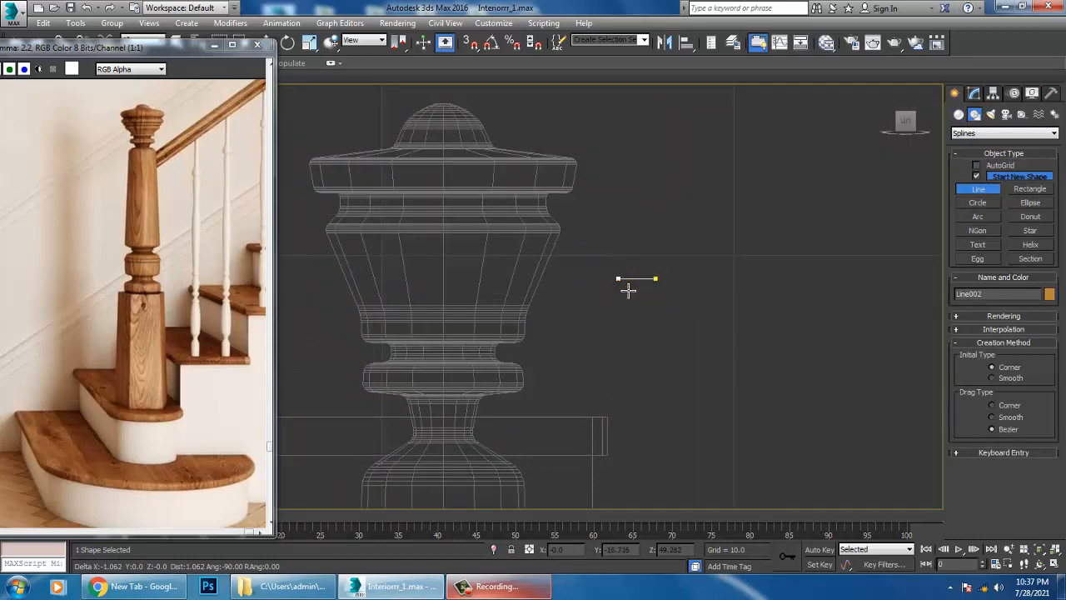
pyautogui.click(618, 281)
pyautogui.click(649, 316)
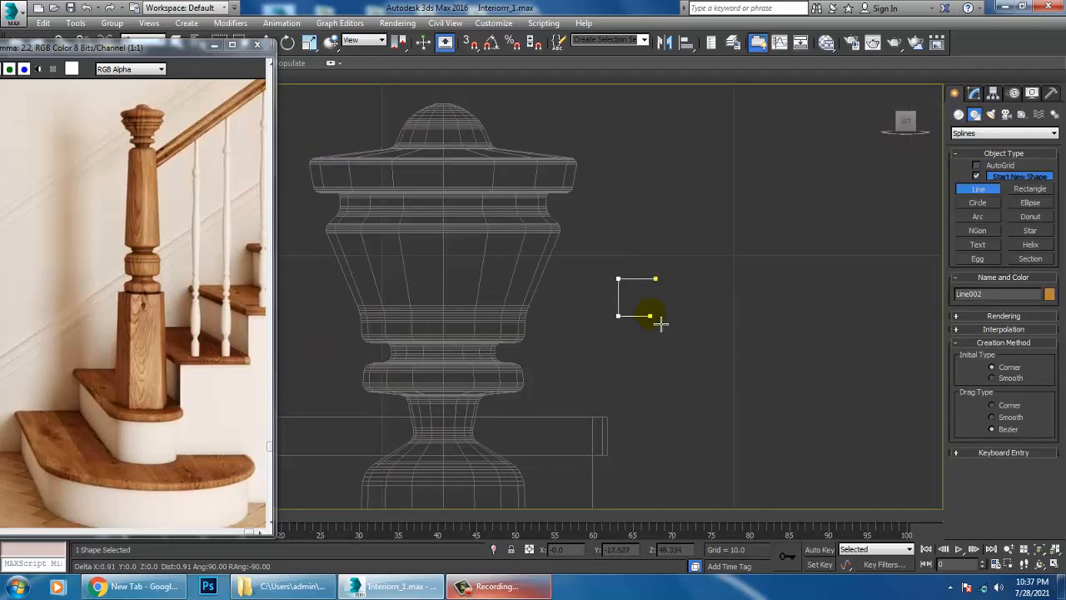
pyautogui.click(650, 342)
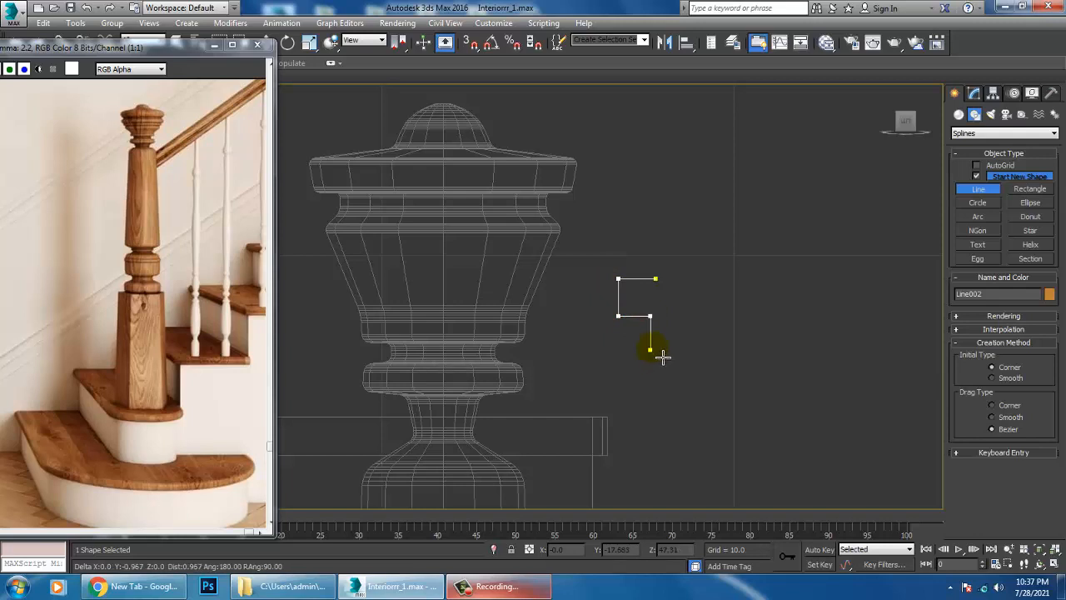
pyautogui.click(650, 354)
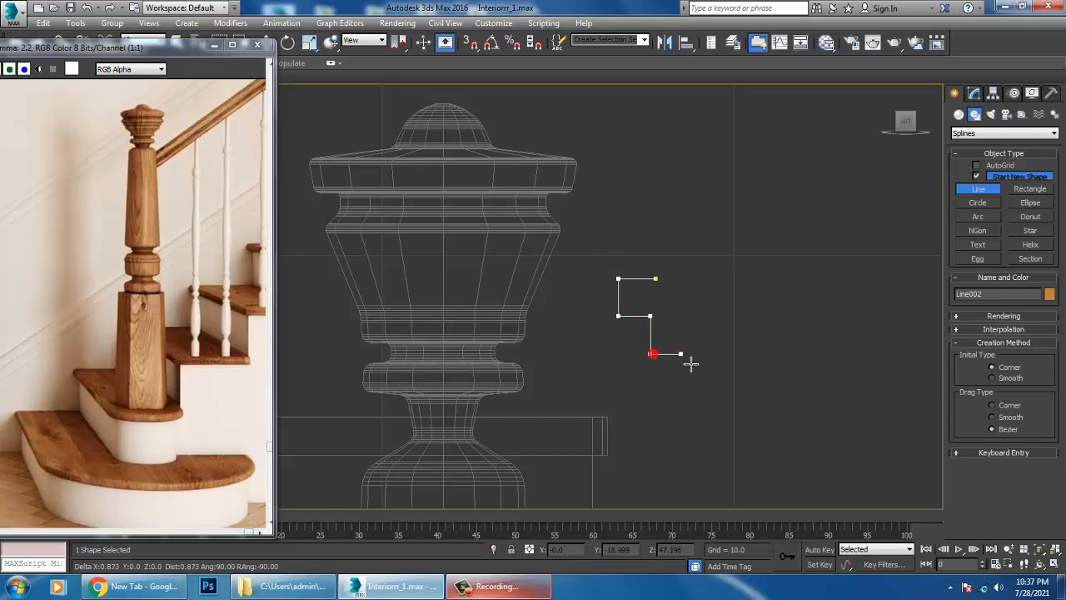
pyautogui.click(680, 318)
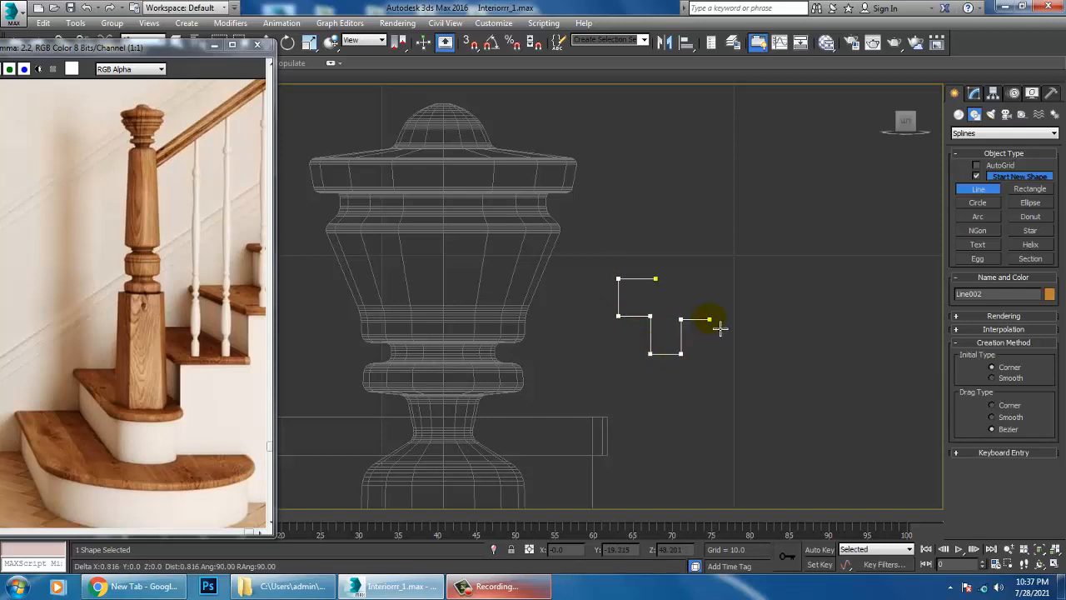
pyautogui.click(710, 280)
pyautogui.click(657, 281)
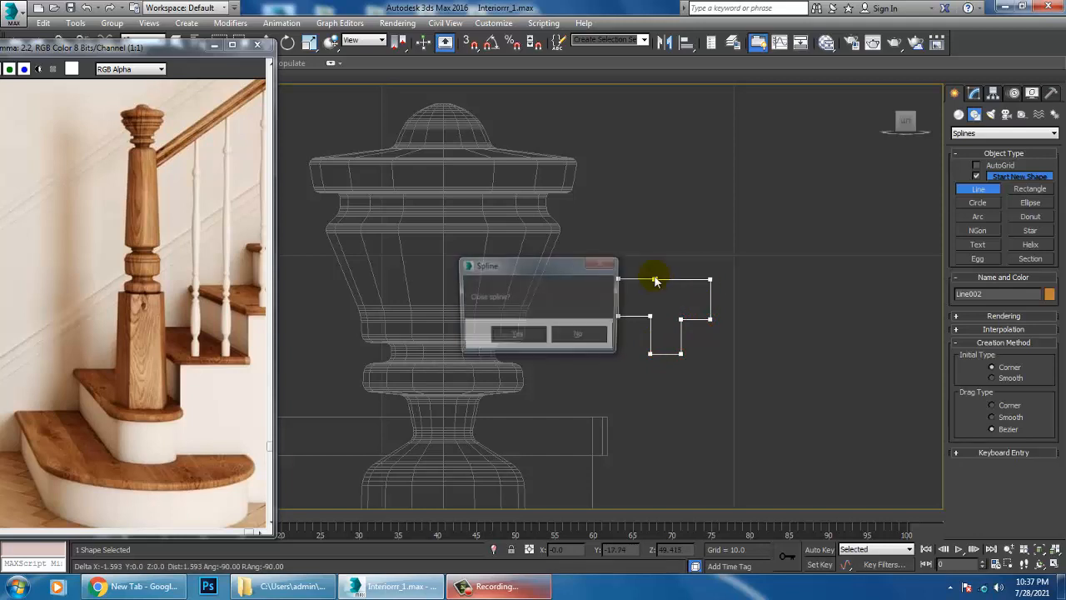
pyautogui.click(507, 333)
# Even out the T-shaped profile by moving its arm and stem vertices, and fillet all of its corners
pyautogui.scroll(2, 700, 297)
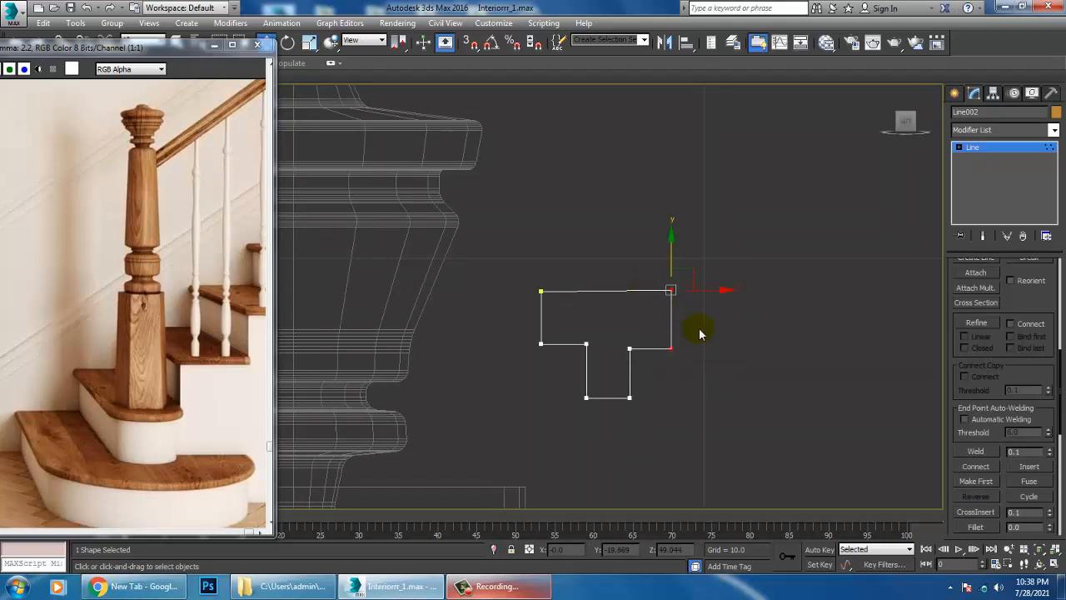
pyautogui.moveTo(719, 299); pyautogui.dragTo(690, 327)
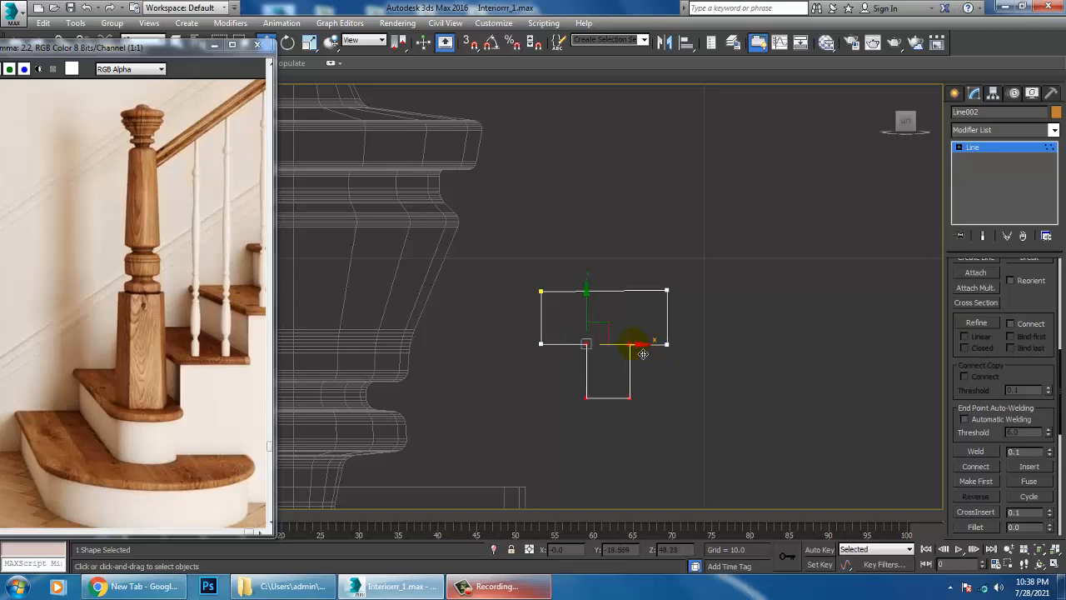
pyautogui.moveTo(643, 354); pyautogui.dragTo(637, 354)
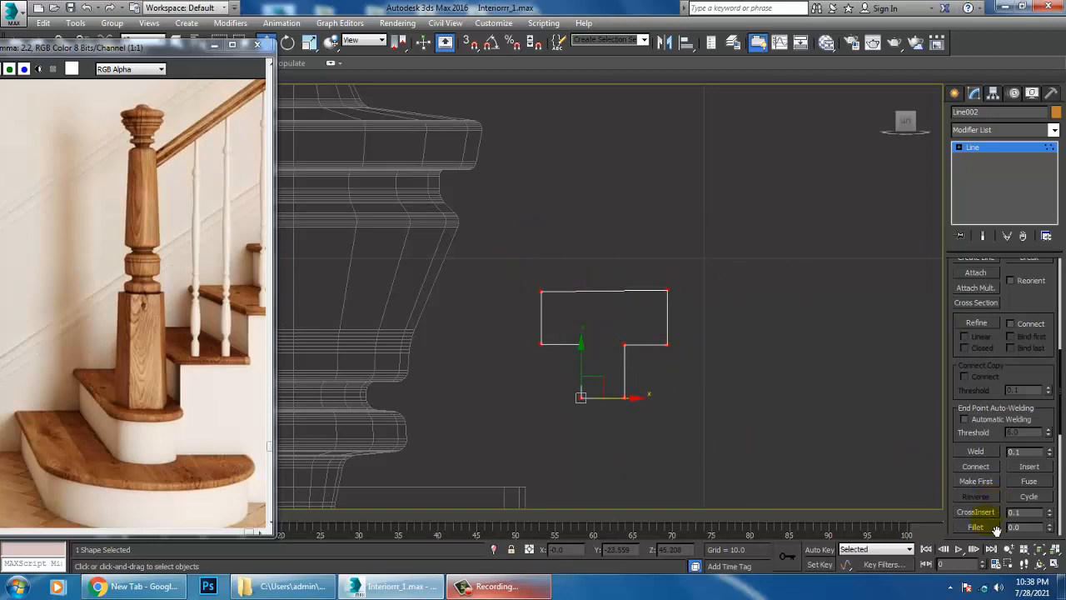
pyautogui.moveTo(672, 344); pyautogui.dragTo(668, 339)
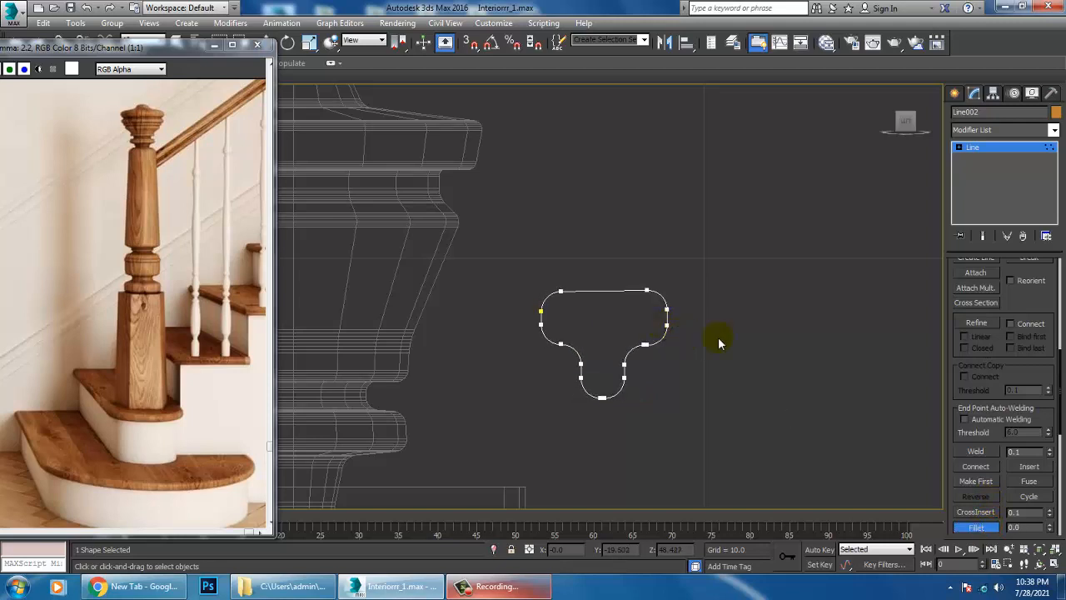
# Add an Extrude modifier to the rounded T profile and set its amount to 54.5
pyautogui.click(995, 147)
pyautogui.click(999, 130)
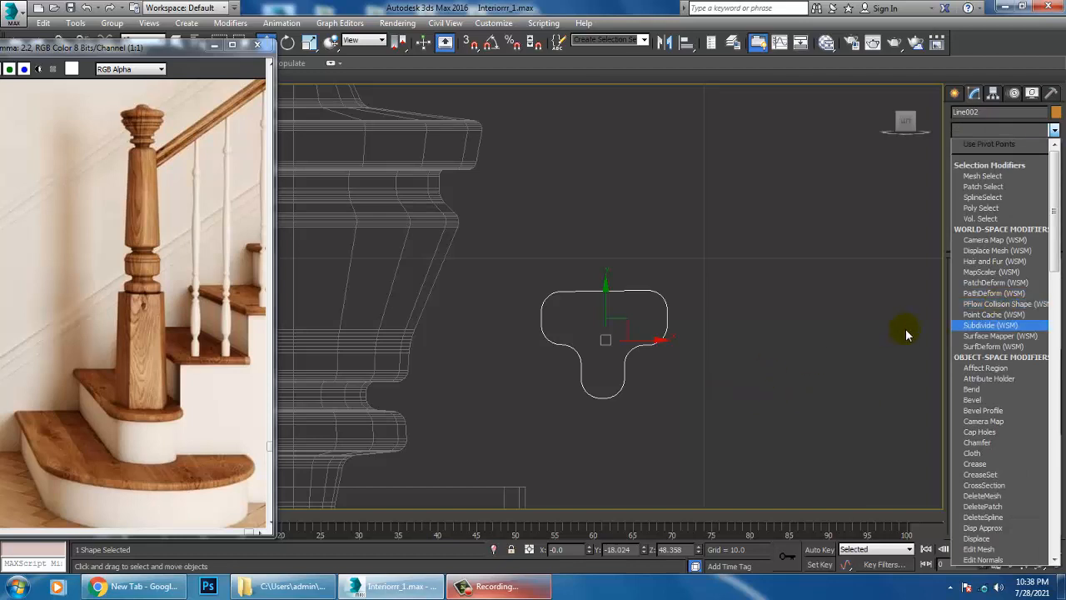
pyautogui.write('ex')
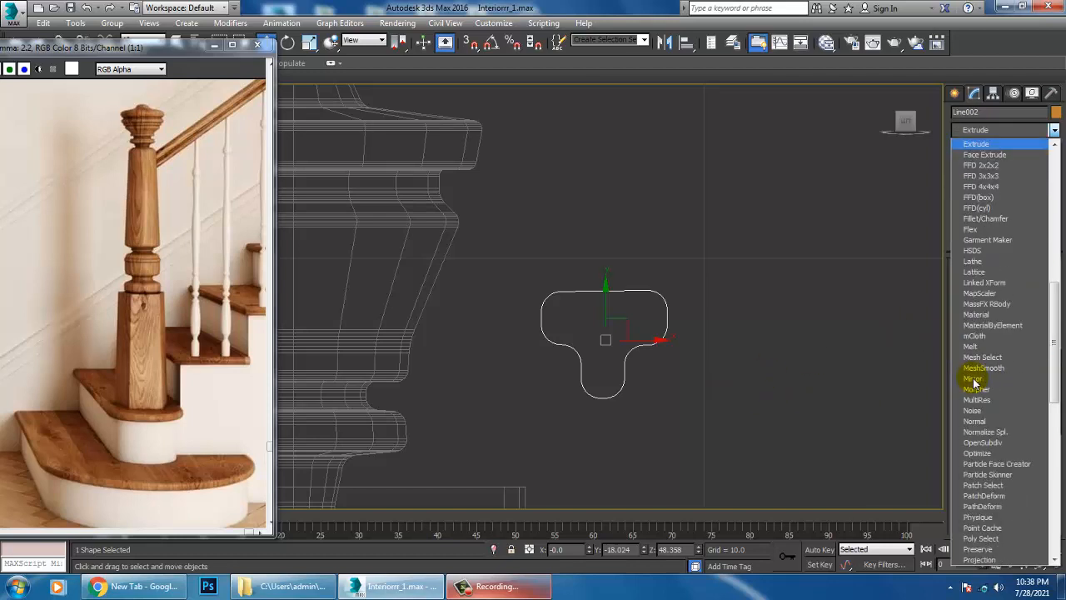
pyautogui.press('Return')
pyautogui.hotkey('alt', 'w')
pyautogui.rightClick(805, 416)
pyautogui.hotkey('alt', 'w')
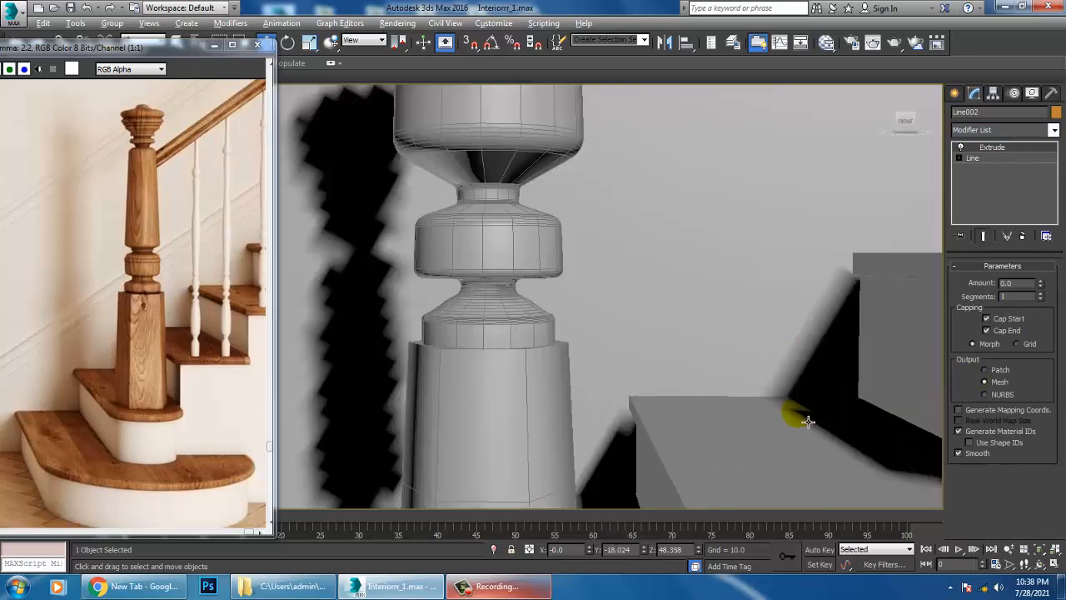
pyautogui.press('z')
pyautogui.scroll(-5, 772, 394)
pyautogui.keyDown('alt'); pyautogui.moveTo(740, 393); pyautogui.dragTo(1036, 263, button='middle'); pyautogui.keyUp('alt')
pyautogui.scroll(-4, 632, 412)
pyautogui.moveTo(1041, 284); pyautogui.dragTo(1036, 220)
pyautogui.keyDown('alt'); pyautogui.moveTo(654, 311); pyautogui.dragTo(534, 279, button='middle'); pyautogui.keyUp('alt')
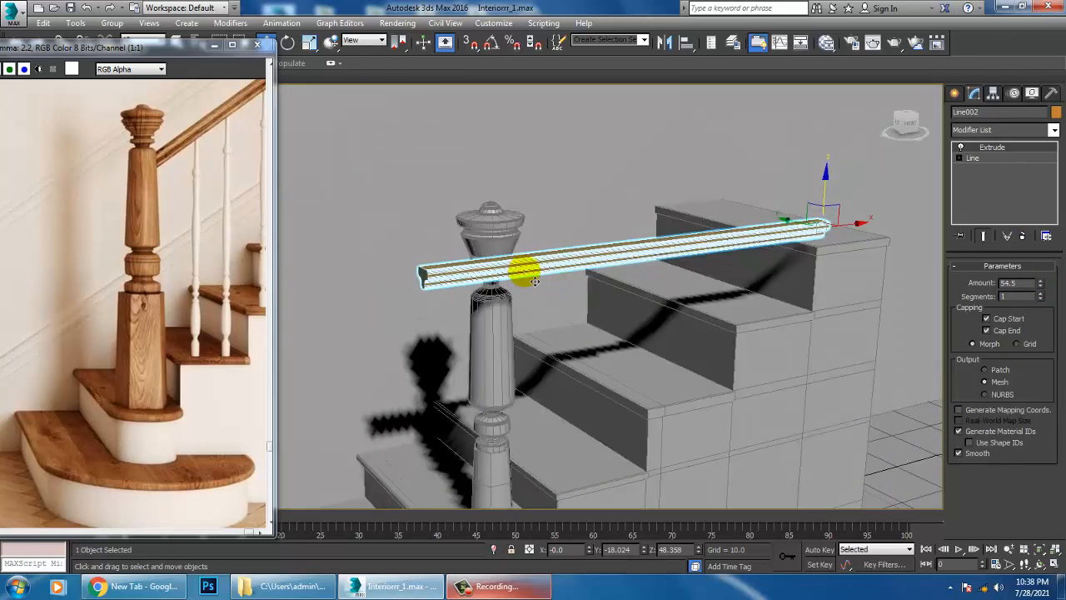
# Scale the handrail down uniformly to about 42% with its Extrude modifier temporarily turned off, and turn the modifier back on
pyautogui.scroll(3, 552, 286)
pyautogui.keyDown('alt'); pyautogui.moveTo(822, 286); pyautogui.dragTo(956, 240, button='middle'); pyautogui.keyUp('alt')
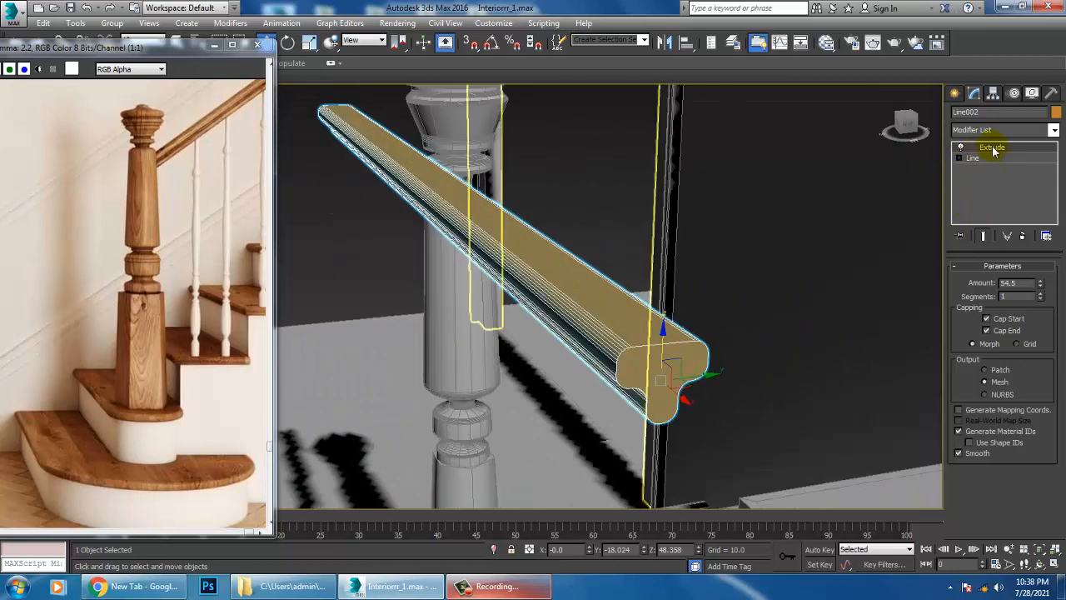
pyautogui.click(960, 147)
pyautogui.press('r')
pyautogui.moveTo(676, 399); pyautogui.dragTo(738, 481)
pyautogui.click(960, 147)
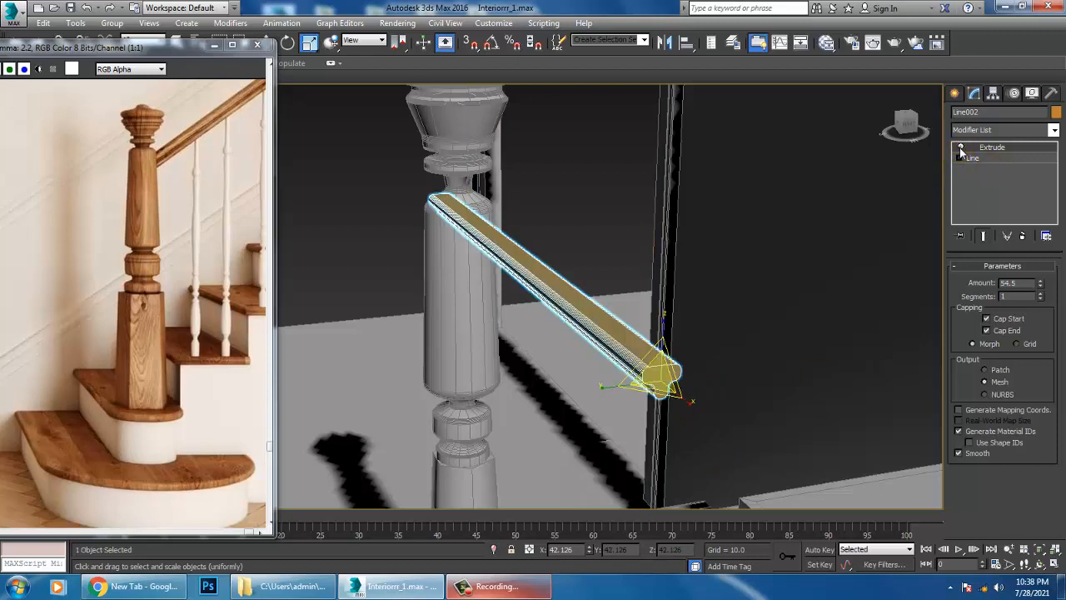
# Inspect the scaled handrail's thickness against the stairs and the newel post from several angles
pyautogui.keyDown('alt'); pyautogui.moveTo(684, 277); pyautogui.dragTo(667, 320, button='middle'); pyautogui.keyUp('alt')
pyautogui.scroll(3, 669, 316)
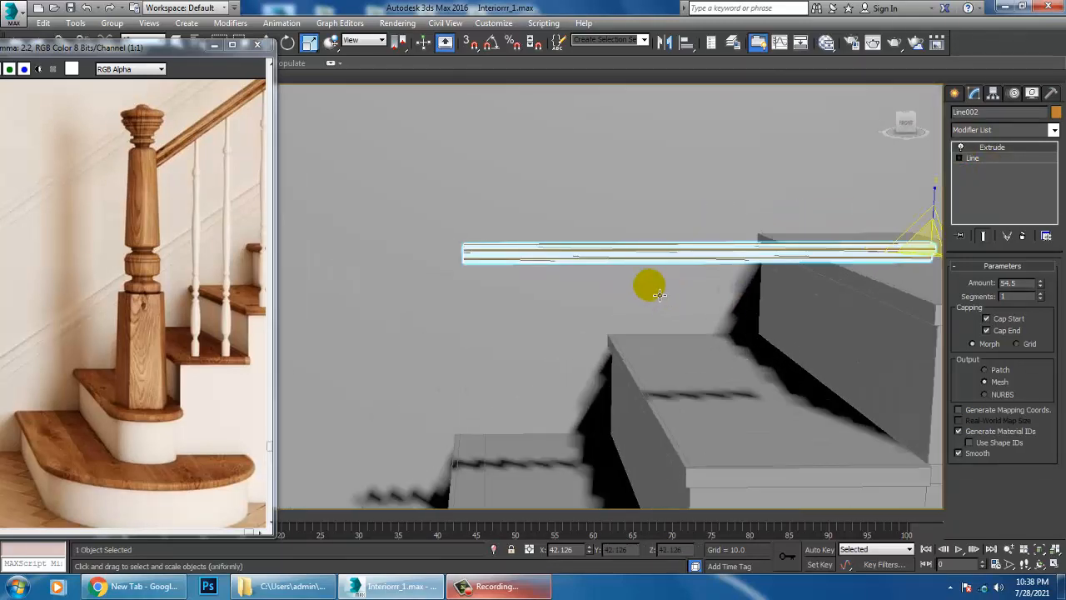
pyautogui.scroll(-1, 658, 296)
pyautogui.moveTo(624, 286)
pyautogui.keyDown('alt'); pyautogui.mouseDown(button='middle')
pyautogui.moveTo(642, 281)
pyautogui.moveTo(599, 280)
pyautogui.moveTo(637, 290)
pyautogui.moveTo(614, 293)
pyautogui.mouseUp(button='middle'); pyautogui.keyUp('alt')
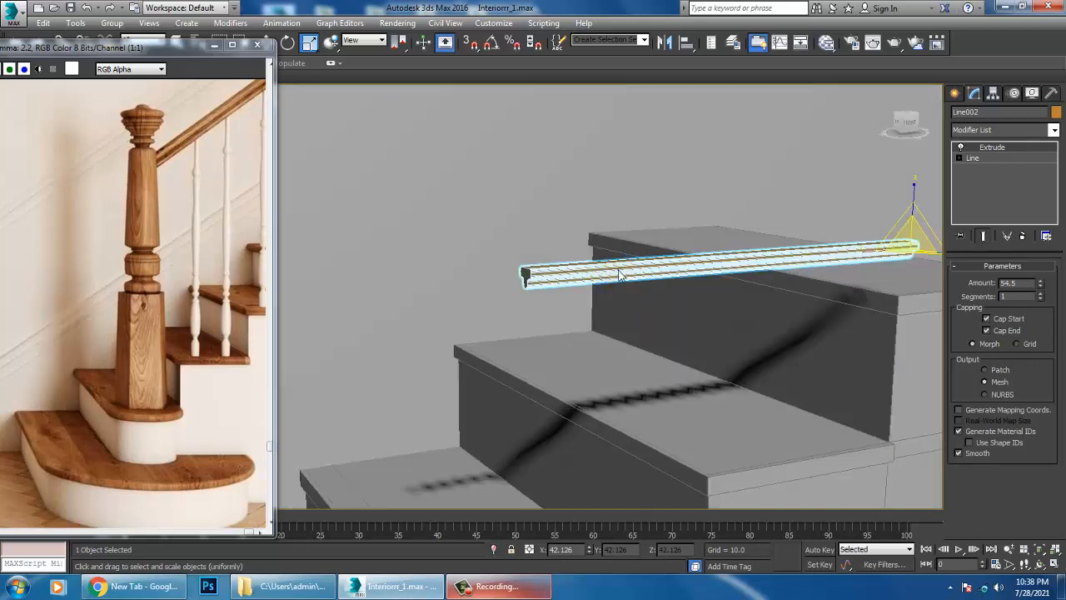
pyautogui.rightClick(618, 268)
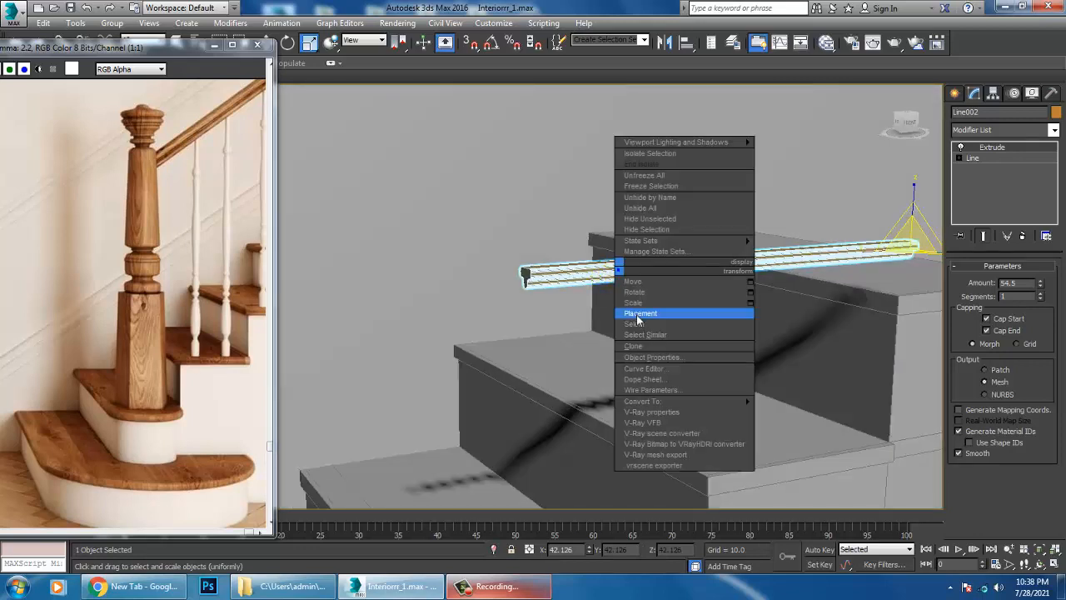
pyautogui.click(572, 267)
pyautogui.keyDown('alt'); pyautogui.moveTo(813, 282); pyautogui.dragTo(760, 290, button='middle'); pyautogui.keyUp('alt')
# In the left view, try to widen the stem of the handrail's T profile by moving its side vertices outward
pyautogui.hotkey('alt', 'w')
pyautogui.moveTo(790, 159); pyautogui.dragTo(741, 165, button='middle')
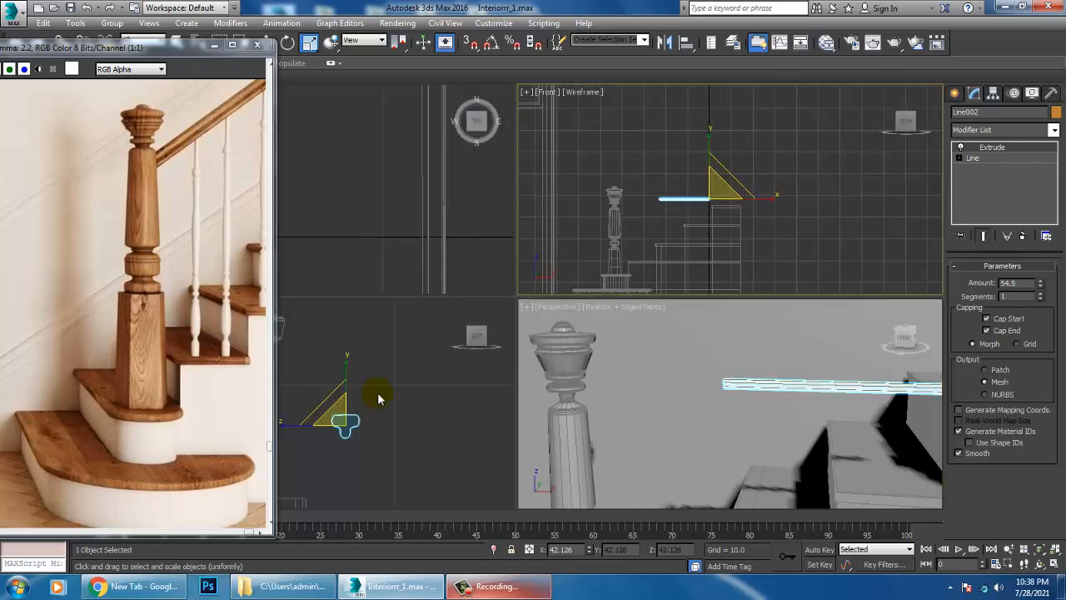
pyautogui.moveTo(378, 394); pyautogui.dragTo(361, 394, button='middle')
pyautogui.hotkey('alt', 'w')
pyautogui.scroll(6, 571, 346)
pyautogui.scroll(-1, 572, 339)
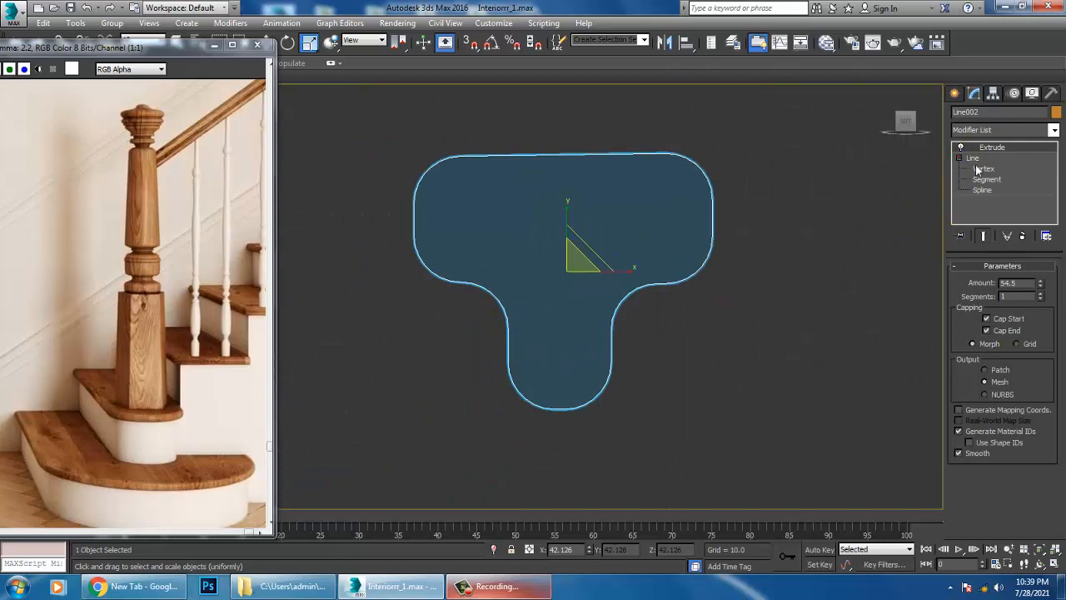
pyautogui.click(979, 169)
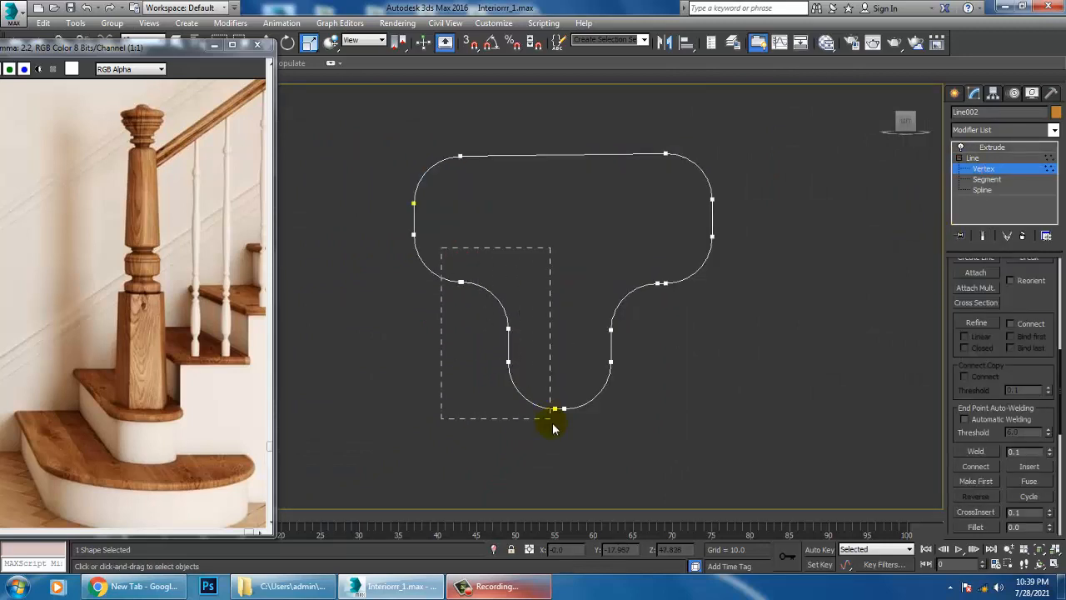
pyautogui.moveTo(552, 423); pyautogui.dragTo(595, 422)
pyautogui.moveTo(693, 465); pyautogui.dragTo(693, 466)
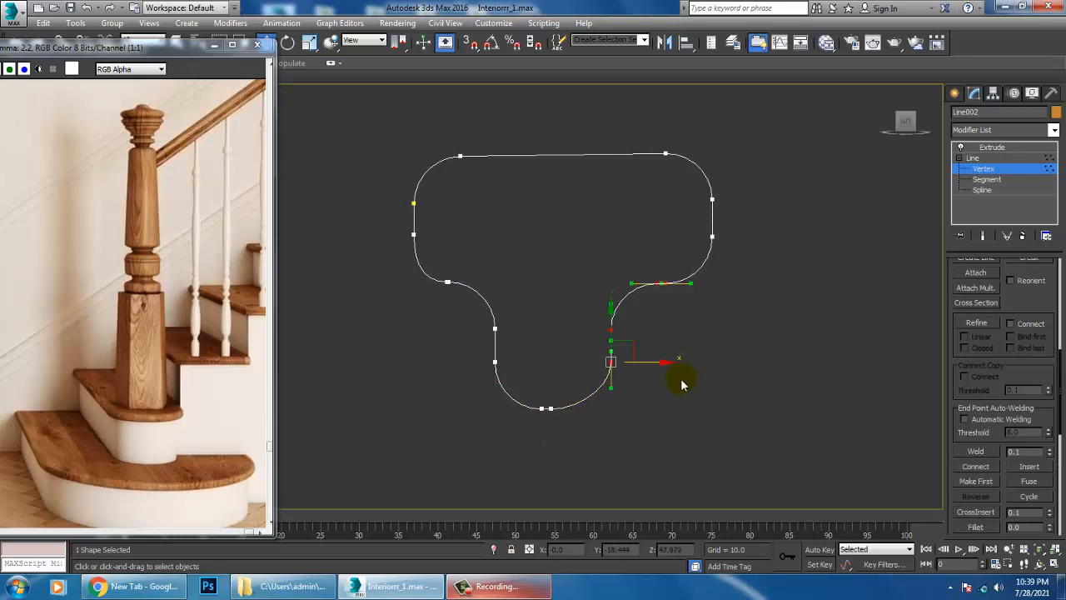
pyautogui.moveTo(649, 363); pyautogui.dragTo(706, 363)
# Undo the vertex moves on the stem of the handrail profile
pyautogui.hotkey('ctrl', 'z')
pyautogui.hotkey('ctrl', 'z')
pyautogui.hotkey('ctrl', 'z')
pyautogui.hotkey('ctrl', 'z')
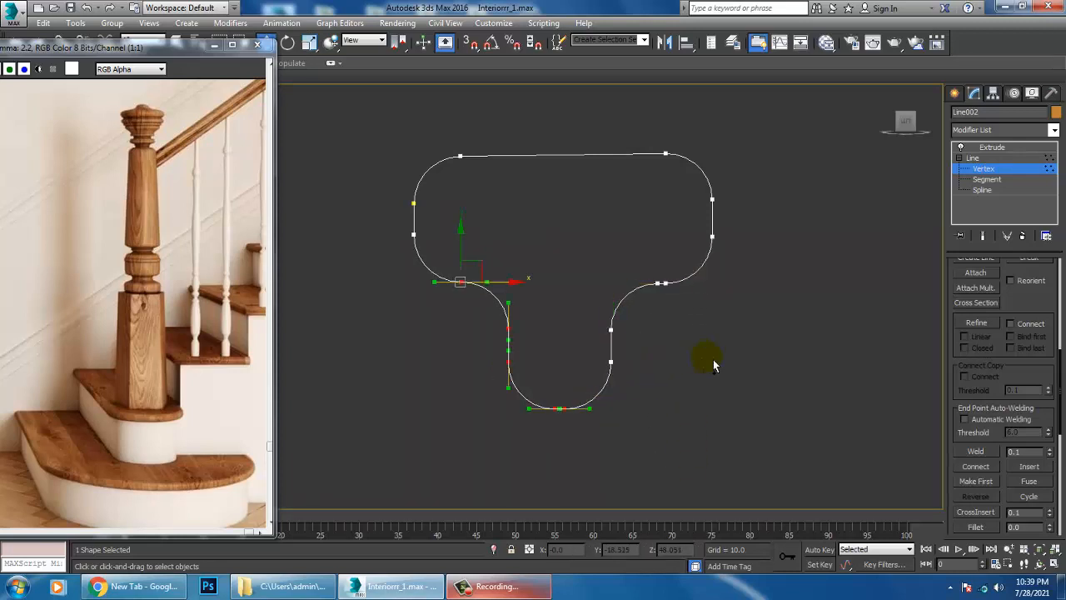
# Leave the profile's vertex editing, return to the perspective view and convert the extruded handrail to an Editable Poly
pyautogui.click(991, 146)
pyautogui.press('p')
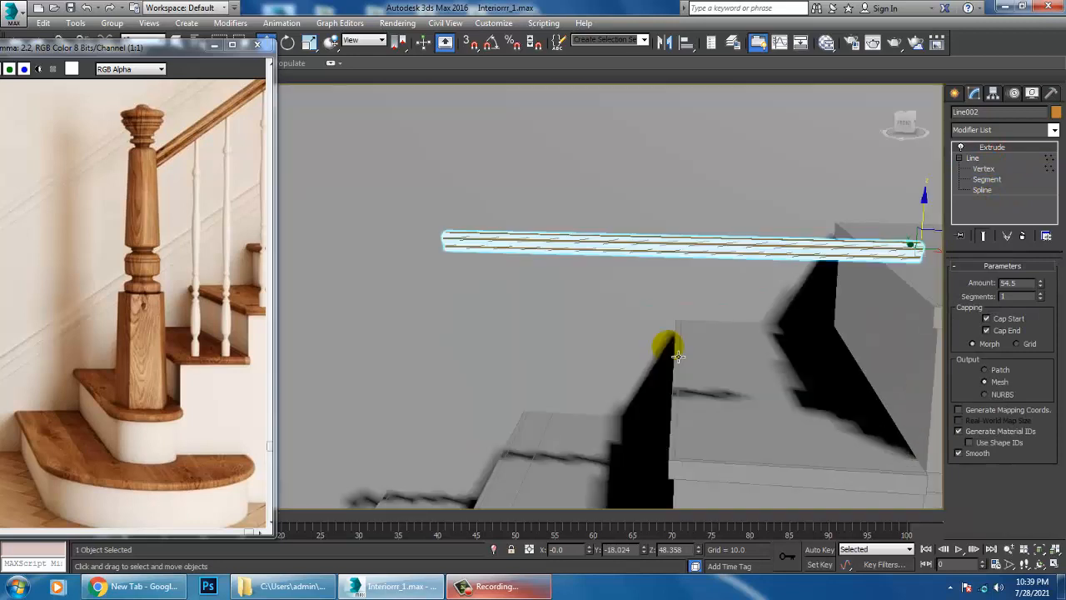
pyautogui.scroll(-5, 676, 347)
pyautogui.rightClick(659, 311)
pyautogui.moveTo(744, 444)
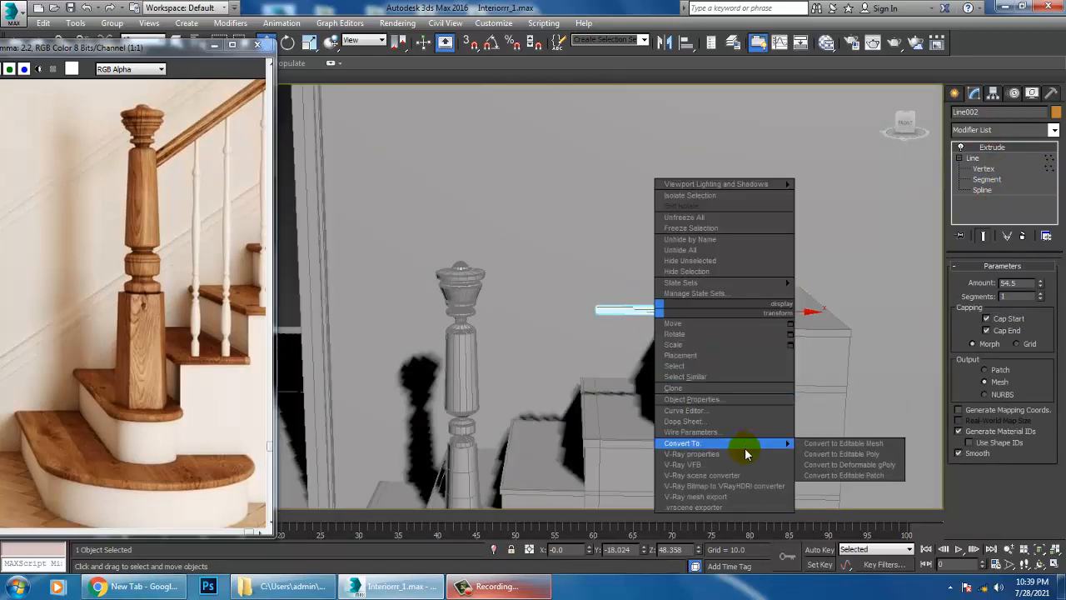
pyautogui.click(846, 454)
# Switch to the front view and select the vertices at the handrail's end nearest the newel post
pyautogui.hotkey('alt', 'w')
pyautogui.moveTo(767, 231); pyautogui.dragTo(731, 227, button='middle')
pyautogui.hotkey('alt', 'w')
pyautogui.hotkey('alt', 'w')
pyautogui.moveTo(455, 440); pyautogui.dragTo(435, 434, button='middle')
pyautogui.hotkey('alt', 'w')
pyautogui.hotkey('alt', 'w')
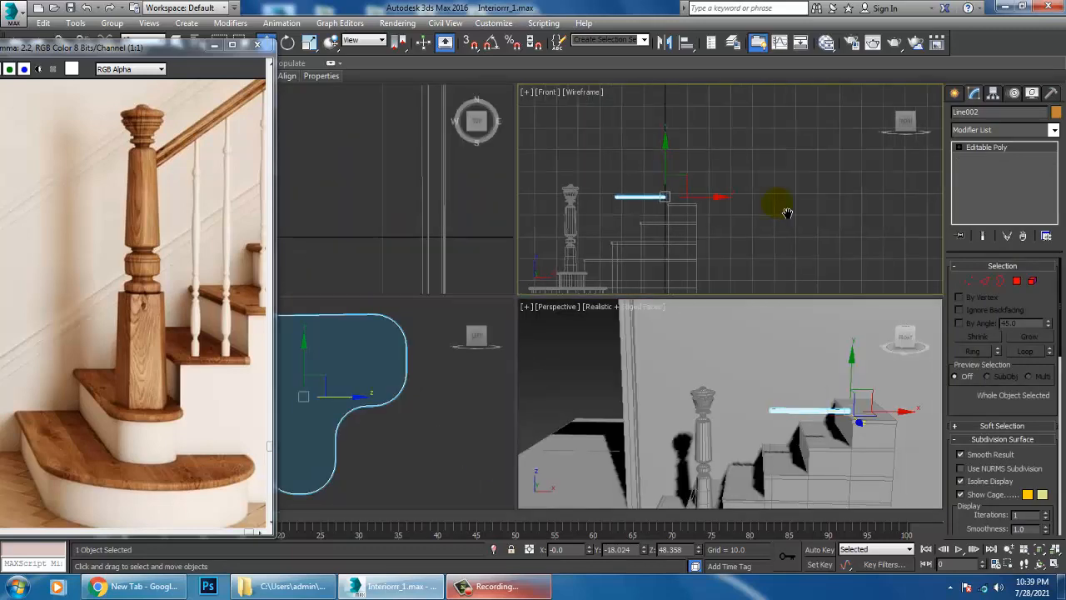
pyautogui.hotkey('alt', 'w')
pyautogui.scroll(-5, 657, 237)
pyautogui.scroll(4, 665, 241)
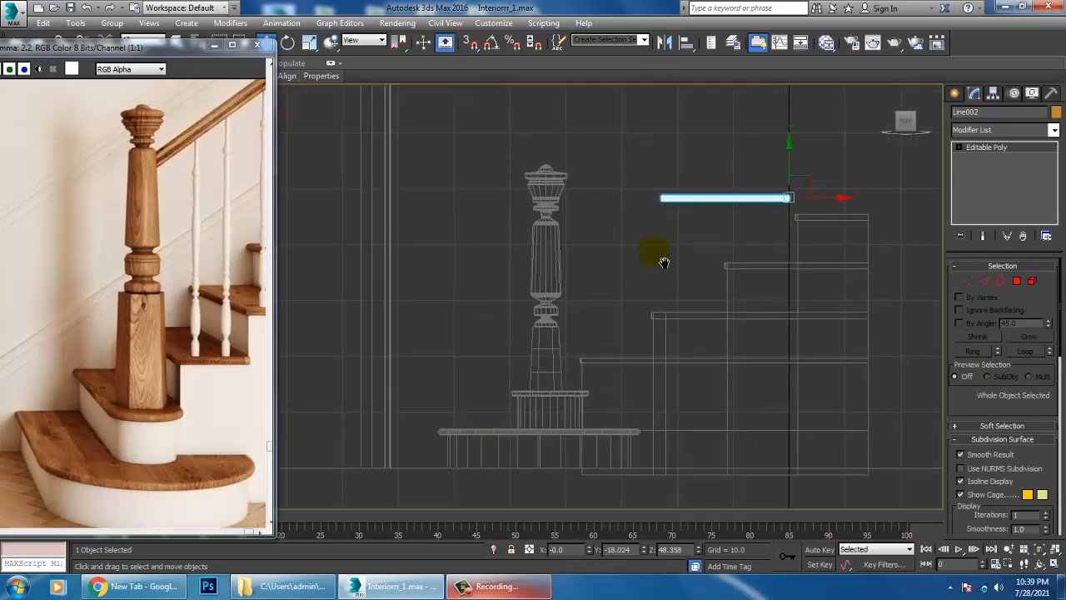
pyautogui.press('1')
pyautogui.moveTo(667, 301); pyautogui.dragTo(669, 298)
pyautogui.scroll(4, 707, 271)
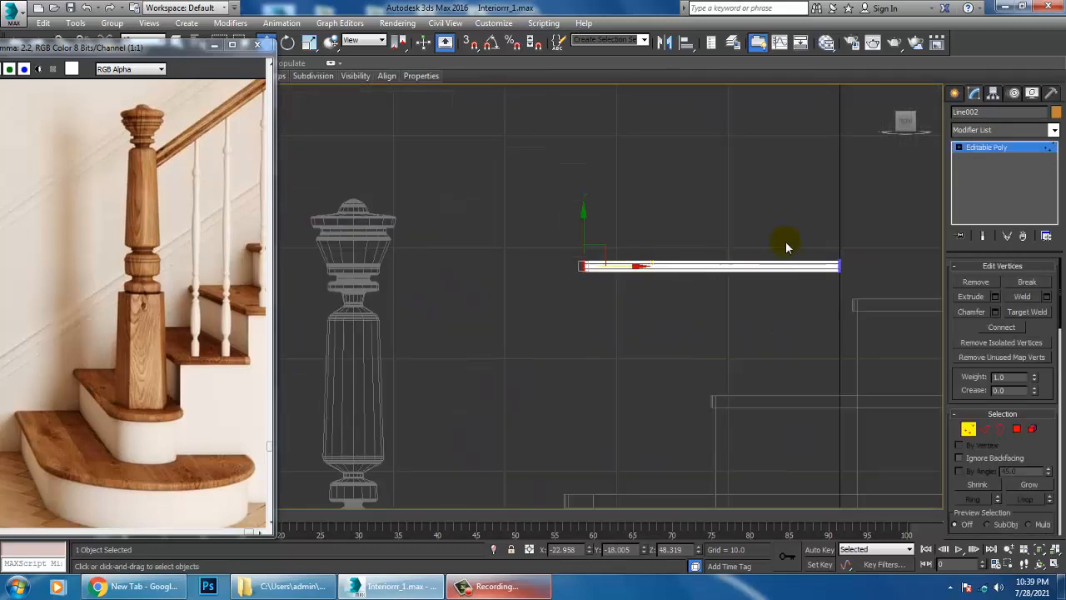
# Leave vertex editing and rotate the whole handrail so that it slopes down toward the newel post
pyautogui.click(991, 147)
pyautogui.press('e')
pyautogui.moveTo(884, 238); pyautogui.dragTo(867, 233)
pyautogui.press('w')
pyautogui.moveTo(729, 252); pyautogui.dragTo(727, 229, button='middle')
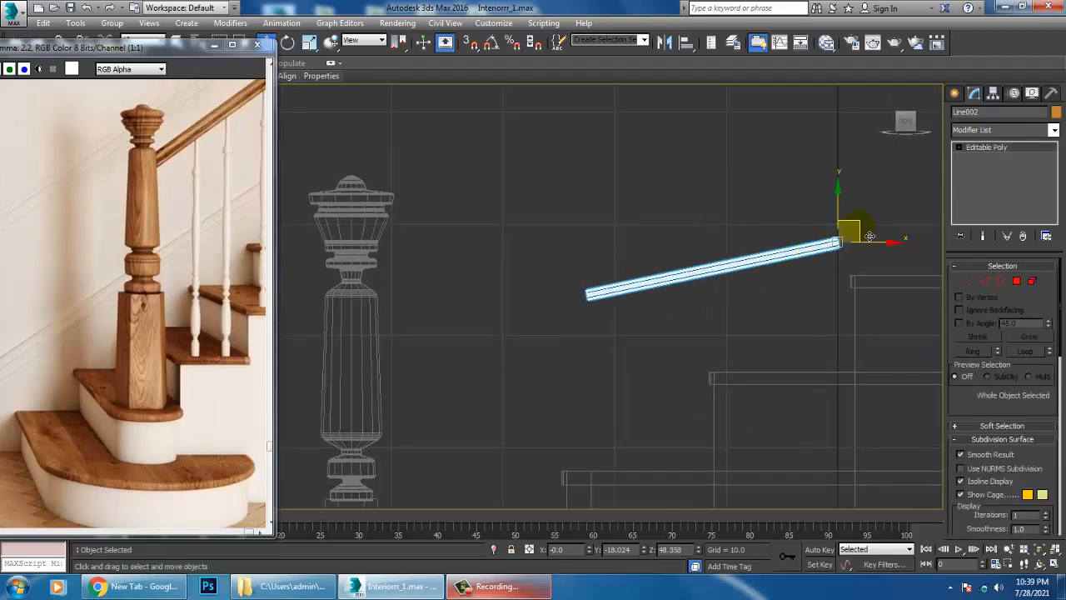
# Move the handrail toward the newel post and lengthen it by moving its upper-end vertices about 34.3 along X and 13.1 along Y
pyautogui.moveTo(867, 236); pyautogui.dragTo(647, 240)
pyautogui.moveTo(660, 278); pyautogui.dragTo(631, 303, button='middle')
pyautogui.scroll(-2, 671, 283)
pyautogui.press('1')
pyautogui.moveTo(602, 278); pyautogui.dragTo(873, 169)
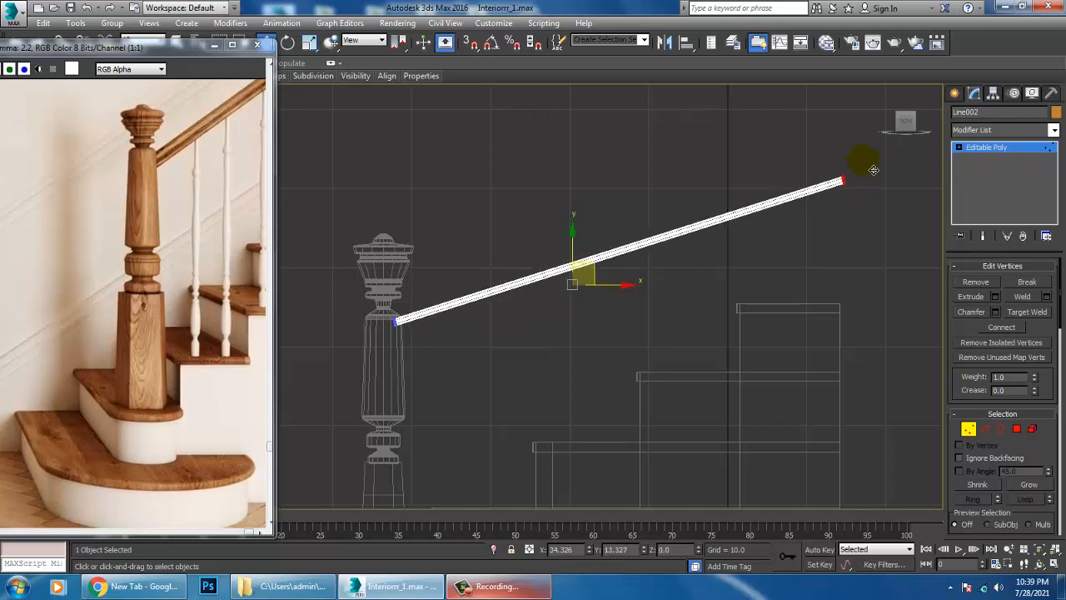
# Return to the perspective view, leave the handrail's vertex editing and move the whole rail along Y to about -12.0
pyautogui.scroll(-3, 747, 276)
pyautogui.moveTo(747, 275); pyautogui.dragTo(649, 333, button='middle')
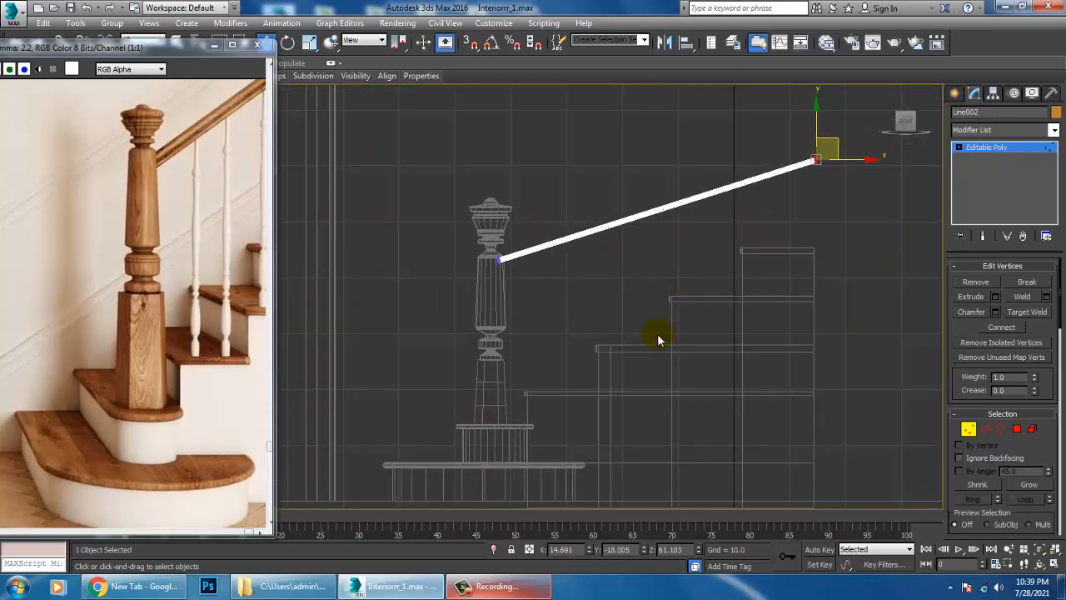
pyautogui.hotkey('alt', 'w')
pyautogui.moveTo(740, 410); pyautogui.dragTo(714, 408, button='middle')
pyautogui.hotkey('alt', 'w')
pyautogui.keyDown('alt'); pyautogui.moveTo(644, 343); pyautogui.dragTo(705, 350, button='middle'); pyautogui.keyUp('alt')
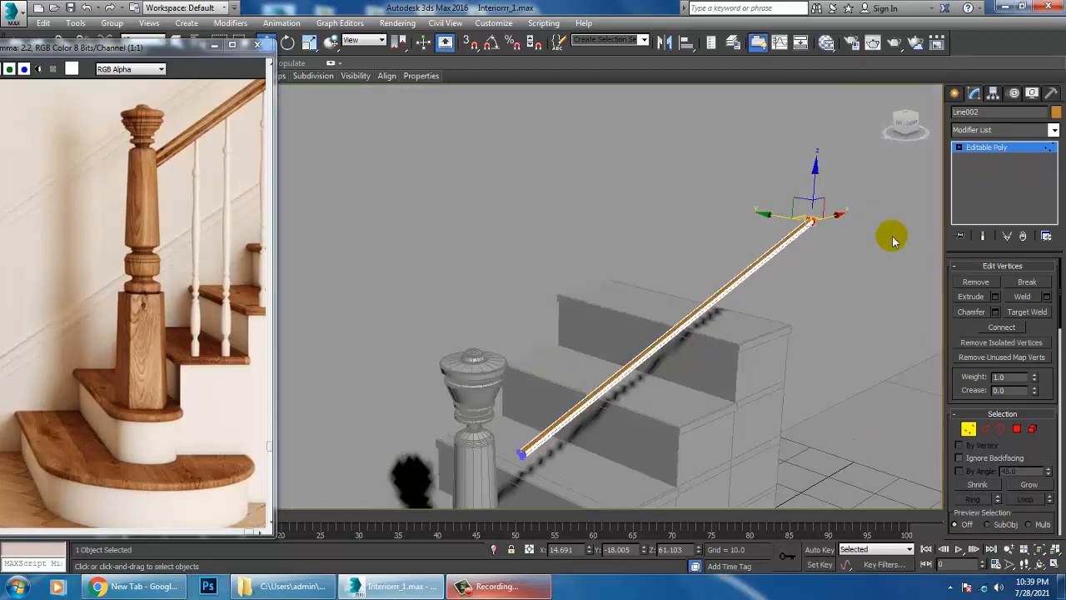
pyautogui.click(972, 151)
pyautogui.keyDown('alt'); pyautogui.moveTo(575, 307); pyautogui.dragTo(638, 321, button='middle'); pyautogui.keyUp('alt')
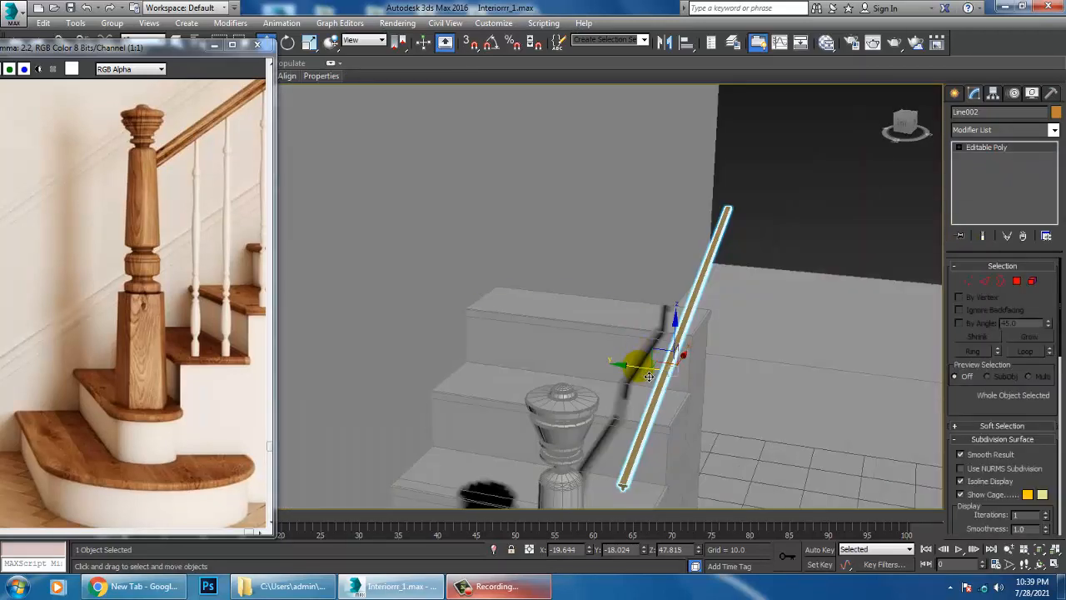
pyautogui.keyDown('alt'); pyautogui.moveTo(632, 377); pyautogui.dragTo(570, 390, button='middle'); pyautogui.keyUp('alt')
# Examine the handrail's thickness and its junction with the newel post from several angles
pyautogui.scroll(-10, 633, 358)
pyautogui.click(630, 360)
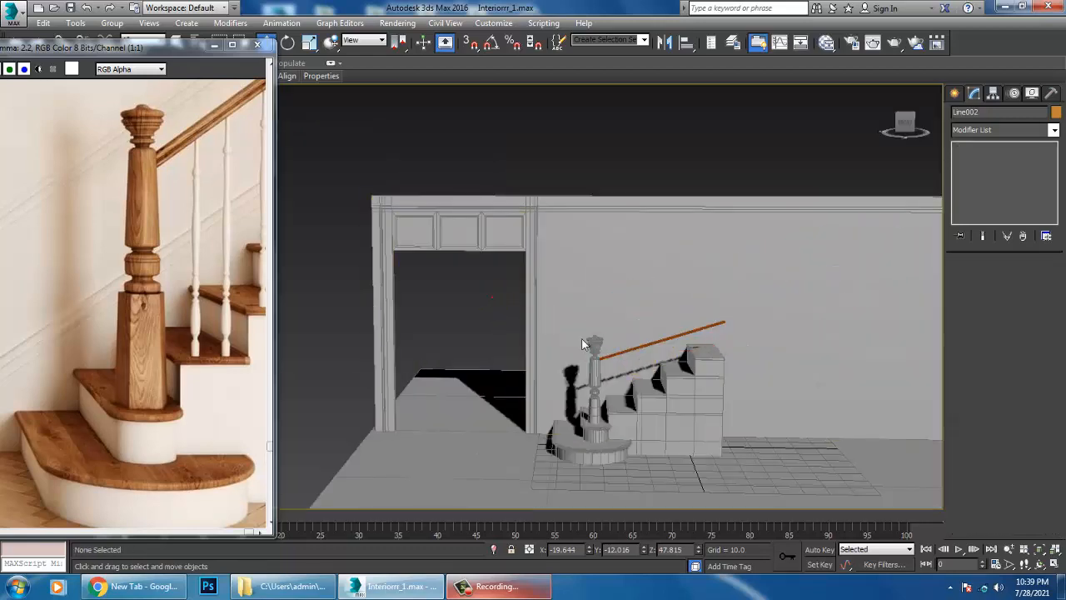
pyautogui.scroll(10, 631, 360)
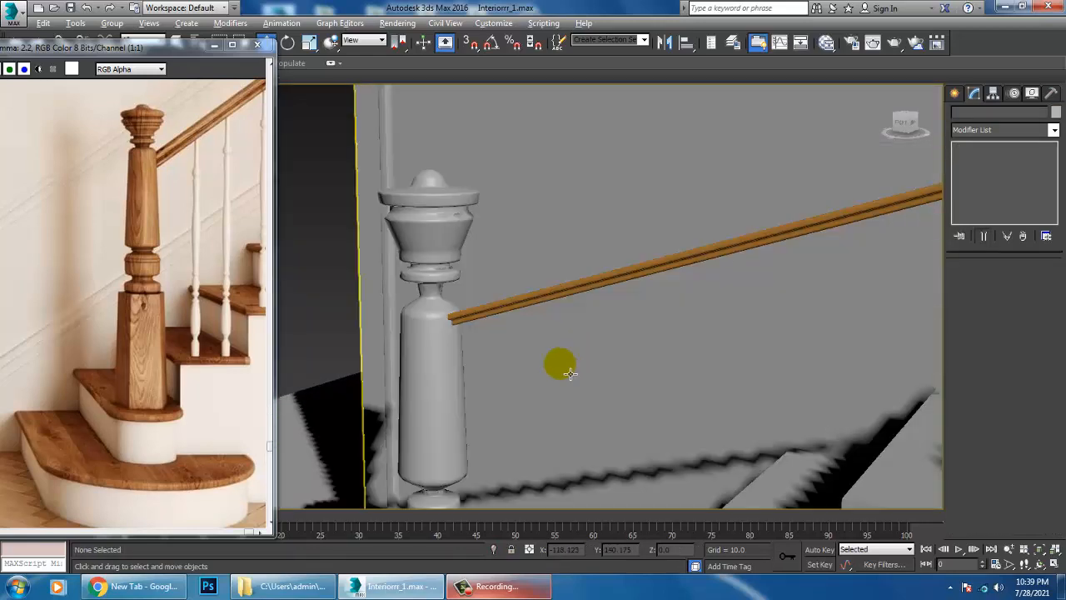
pyautogui.scroll(-2, 589, 367)
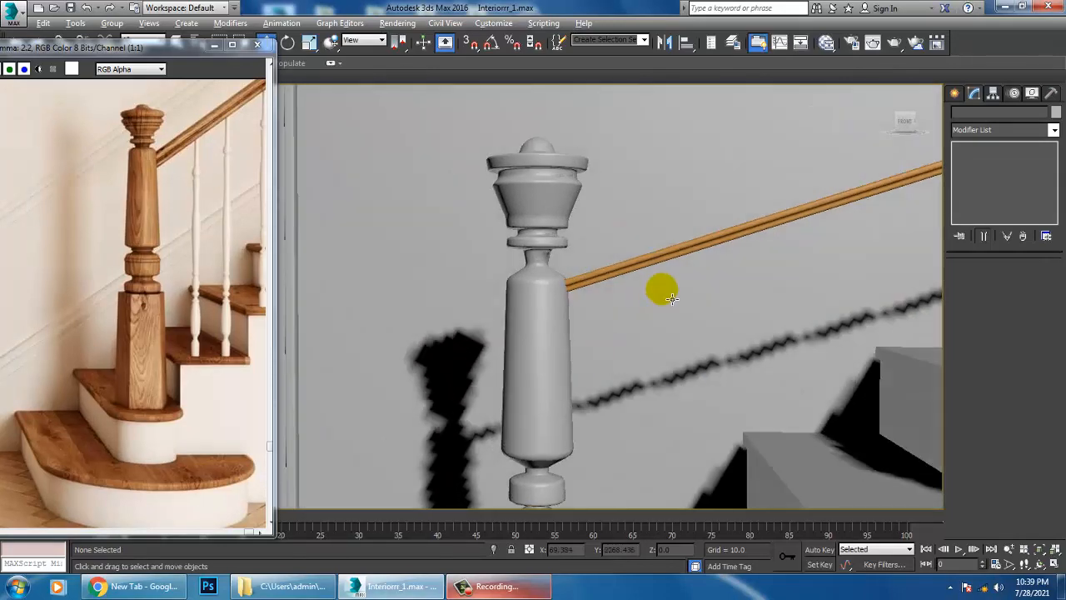
pyautogui.keyDown('alt'); pyautogui.moveTo(661, 288); pyautogui.dragTo(667, 354, button='middle'); pyautogui.keyUp('alt')
pyautogui.click(680, 320)
pyautogui.scroll(-3, 790, 325)
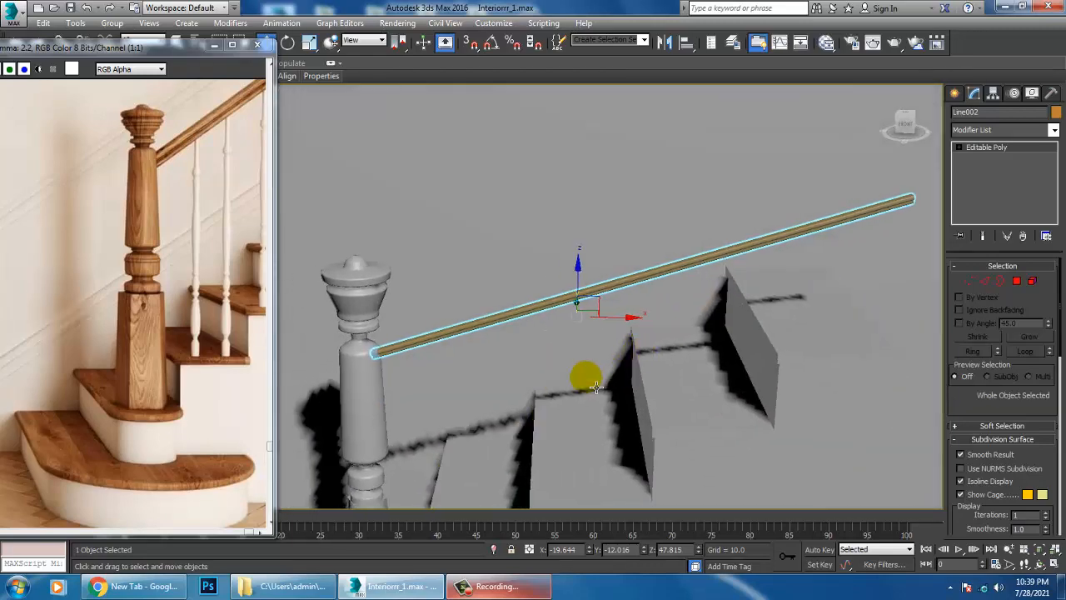
pyautogui.scroll(-3, 598, 381)
# Undo the handrail's moves, rotation and Editable Poly conversion back to the horizontal extruded profile
pyautogui.hotkey('ctrl', 'z')
pyautogui.hotkey('ctrl', 'z')
pyautogui.hotkey('ctrl', 'z')
pyautogui.hotkey('ctrl', 'z')
pyautogui.hotkey('ctrl', 'z')
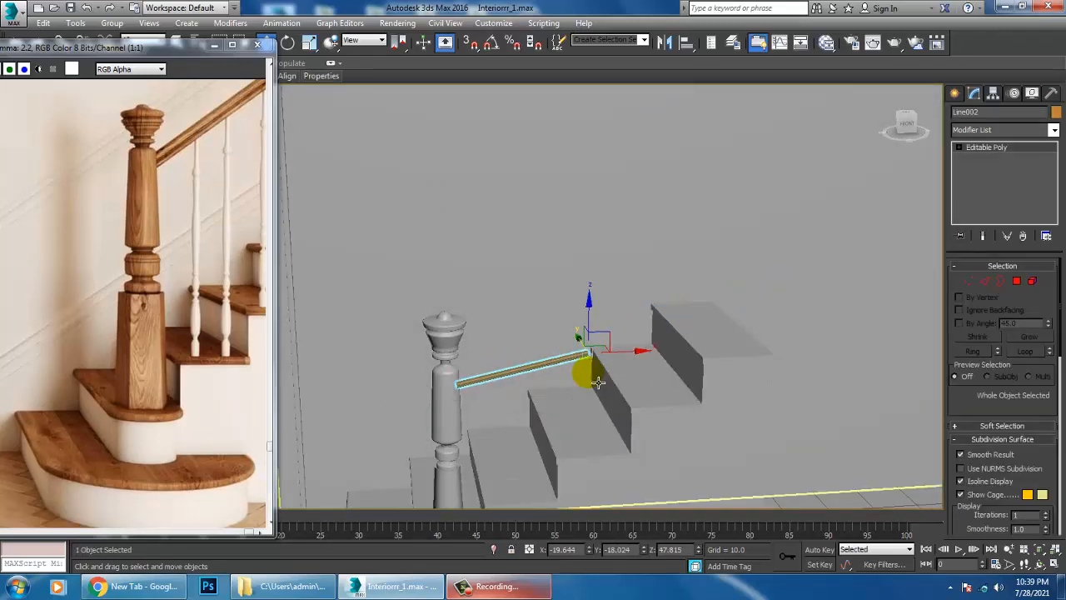
pyautogui.hotkey('ctrl', 'z')
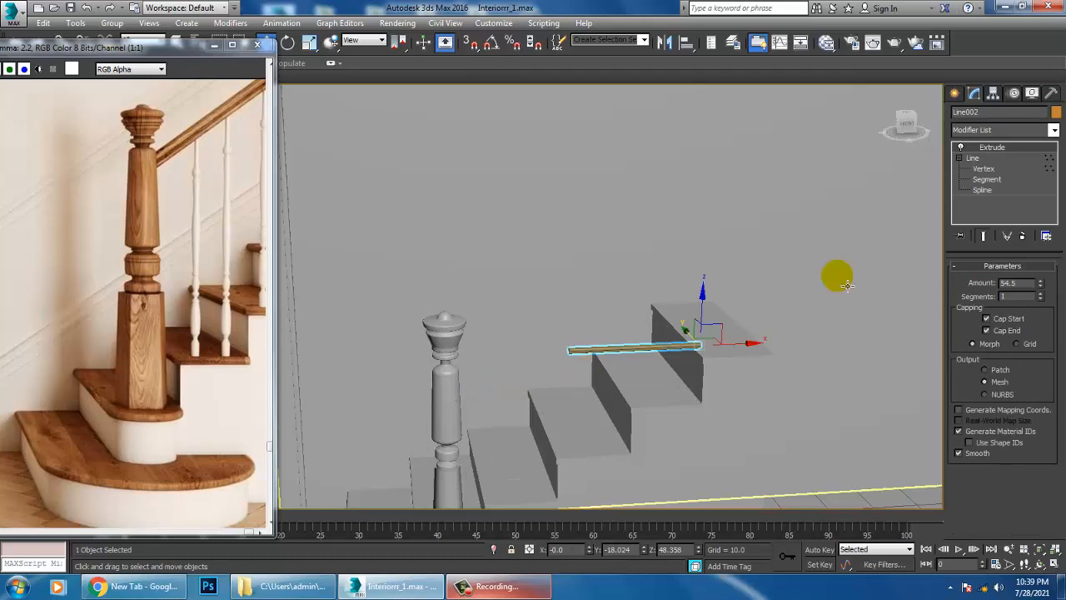
# Turn off the Extrude temporarily, scale the handrail's profile uniformly to 73.7 percent and re-enable the Extrude
pyautogui.click(960, 148)
pyautogui.press('z')
pyautogui.keyDown('alt'); pyautogui.moveTo(694, 342); pyautogui.dragTo(546, 342, button='middle'); pyautogui.keyUp('alt')
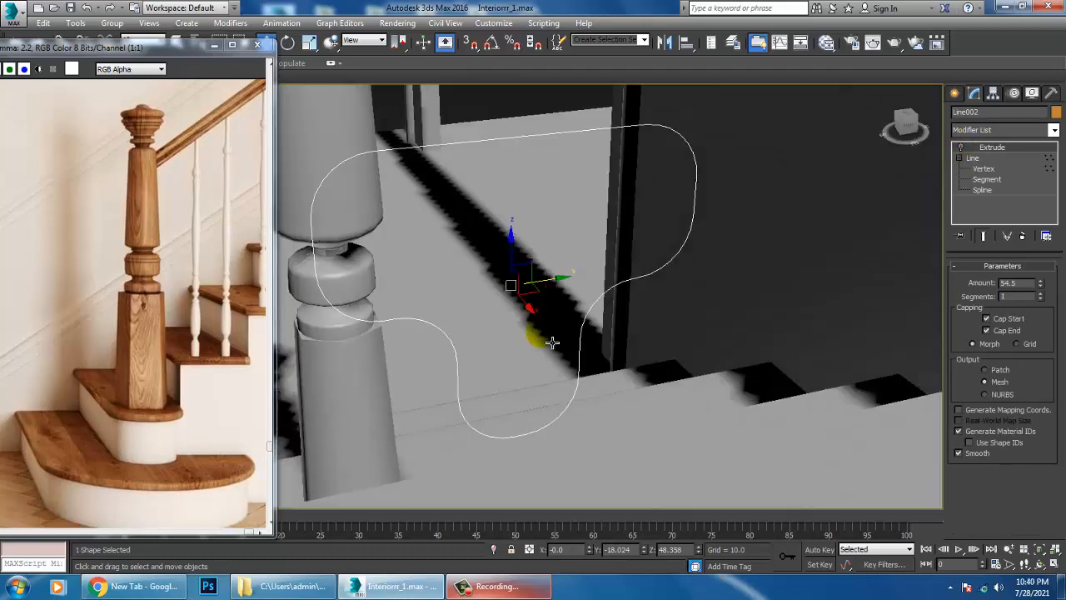
pyautogui.press('r')
pyautogui.moveTo(519, 289)
pyautogui.mouseDown()
pyautogui.moveTo(477, 249)
pyautogui.moveTo(509, 274)
pyautogui.mouseUp()
pyautogui.scroll(-4, 509, 274)
pyautogui.keyDown('alt'); pyautogui.moveTo(509, 274); pyautogui.dragTo(528, 298, button='middle'); pyautogui.keyUp('alt')
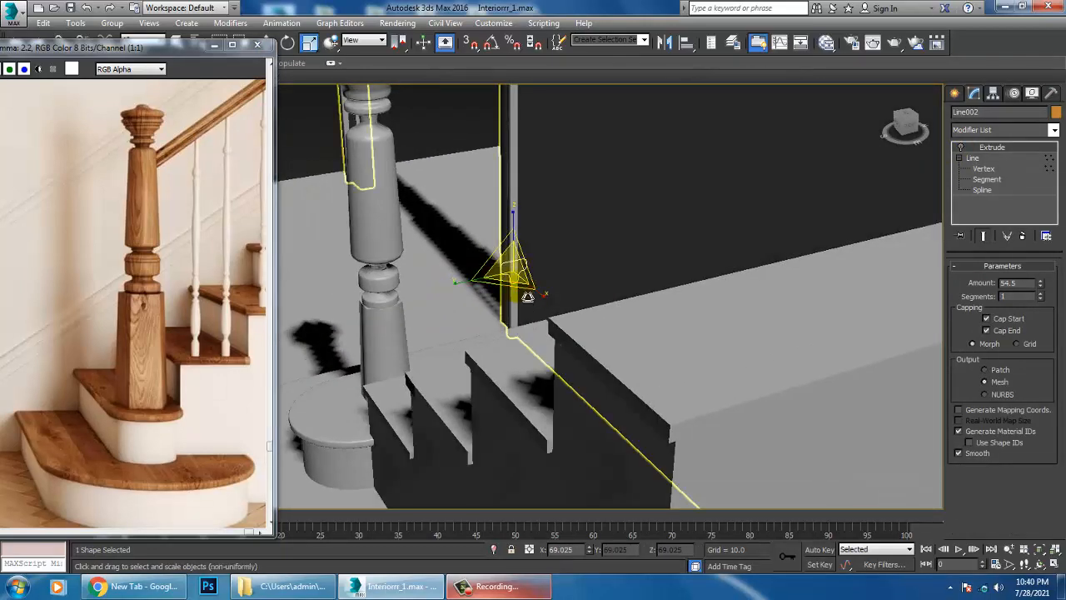
pyautogui.click(960, 148)
# Convert the extruded handrail with the resized profile to an Editable Poly
pyautogui.keyDown('alt'); pyautogui.moveTo(682, 218); pyautogui.dragTo(714, 204, button='middle'); pyautogui.keyUp('alt')
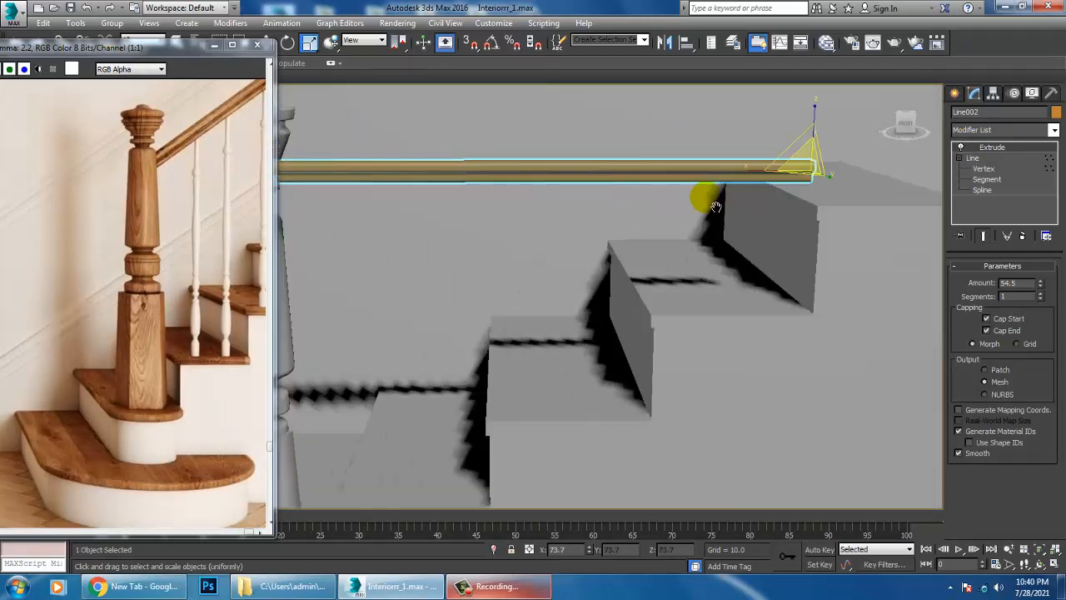
pyautogui.scroll(-4, 553, 237)
pyautogui.scroll(1, 553, 237)
pyautogui.keyDown('alt'); pyautogui.moveTo(552, 236); pyautogui.dragTo(471, 236, button='middle'); pyautogui.keyUp('alt')
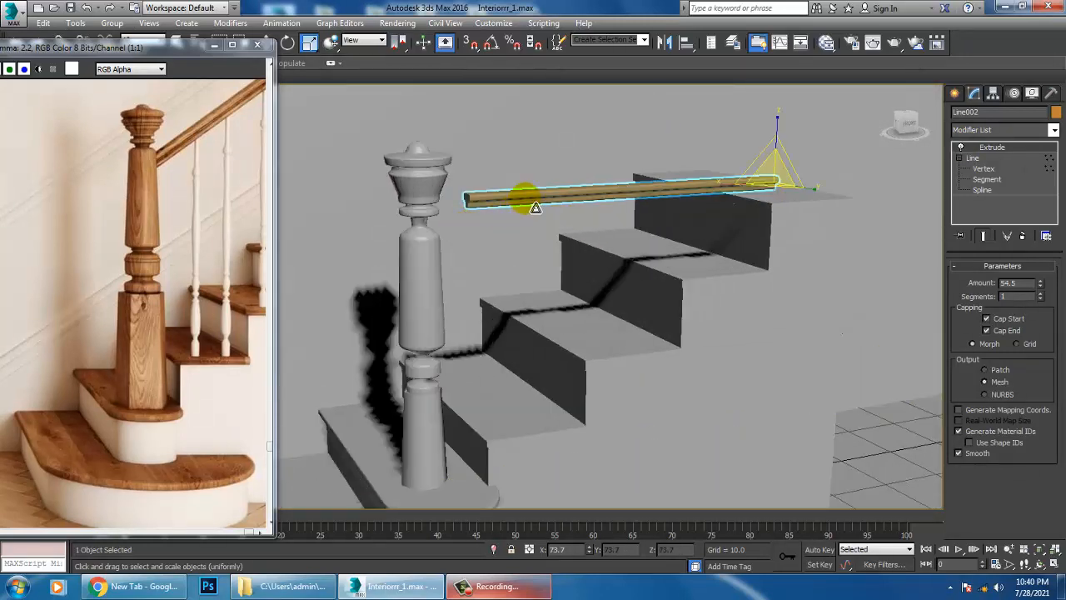
pyautogui.rightClick(526, 202)
pyautogui.moveTo(607, 331)
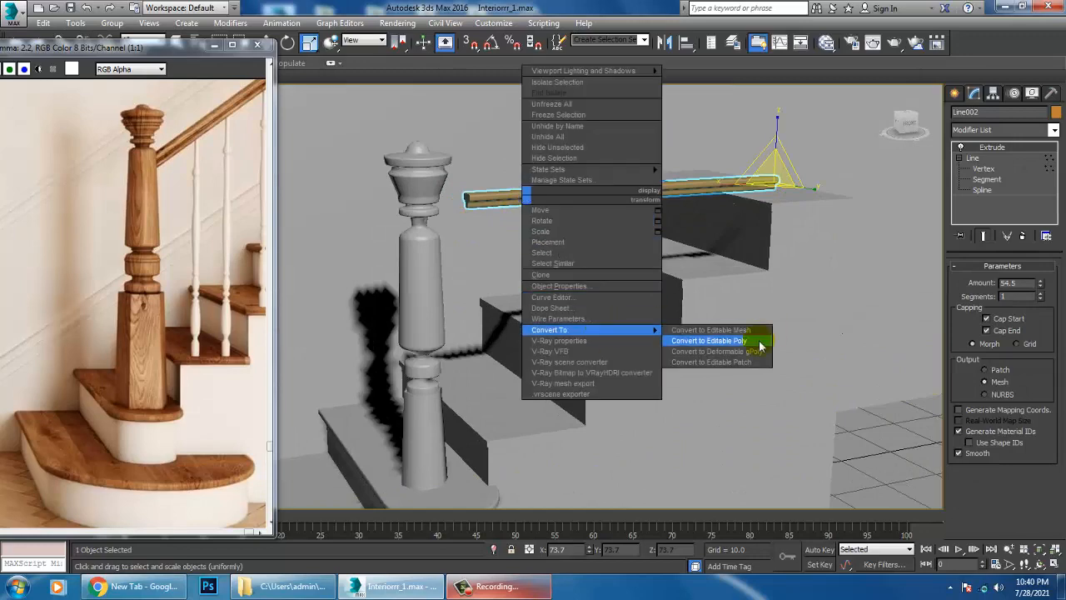
pyautogui.click(694, 338)
# In the front view, rotate the handrail to slope down toward the newel post and move its lower end against the post
pyautogui.hotkey('alt', 'w')
pyautogui.middleClick(816, 164)
pyautogui.hotkey('alt', 'w')
pyautogui.scroll(3, 728, 212)
pyautogui.moveTo(635, 253); pyautogui.dragTo(598, 299, button='middle')
pyautogui.press('e')
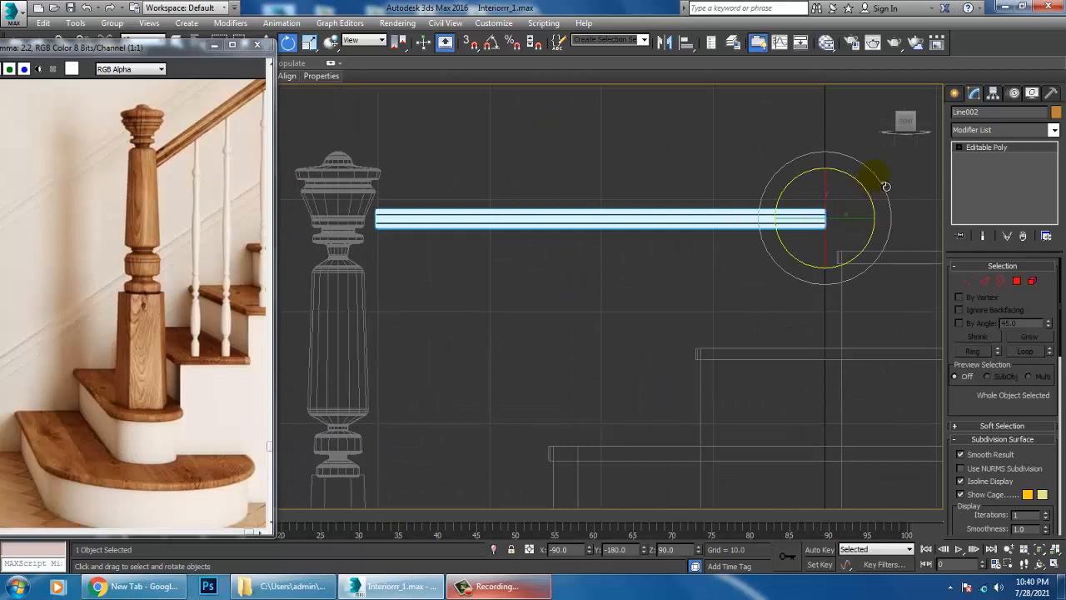
pyautogui.moveTo(885, 186); pyautogui.dragTo(875, 172)
pyautogui.press('w')
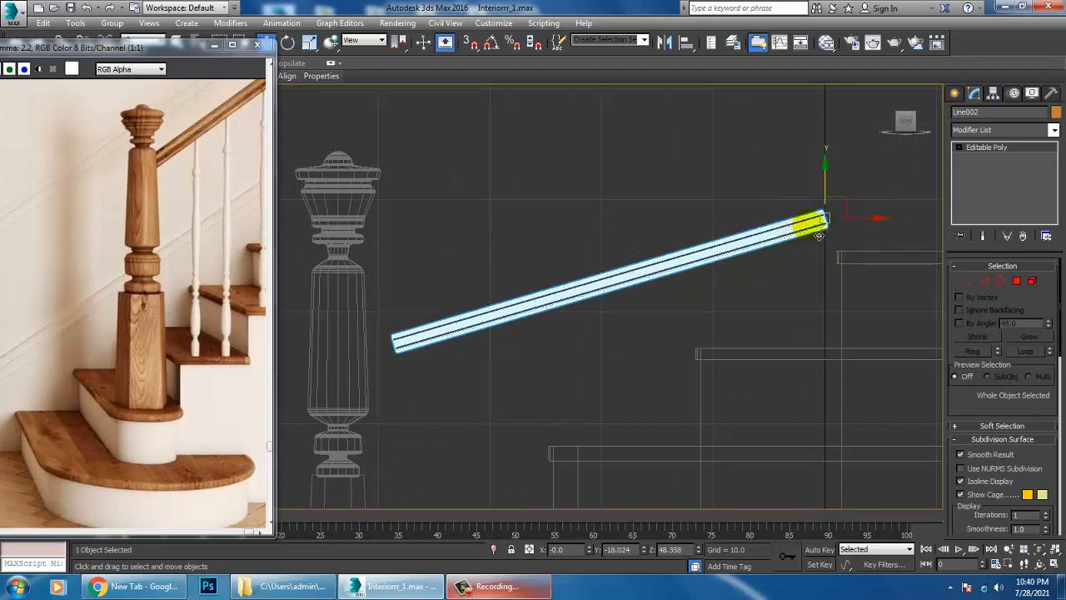
pyautogui.moveTo(849, 208); pyautogui.dragTo(807, 145)
pyautogui.scroll(-2, 737, 257)
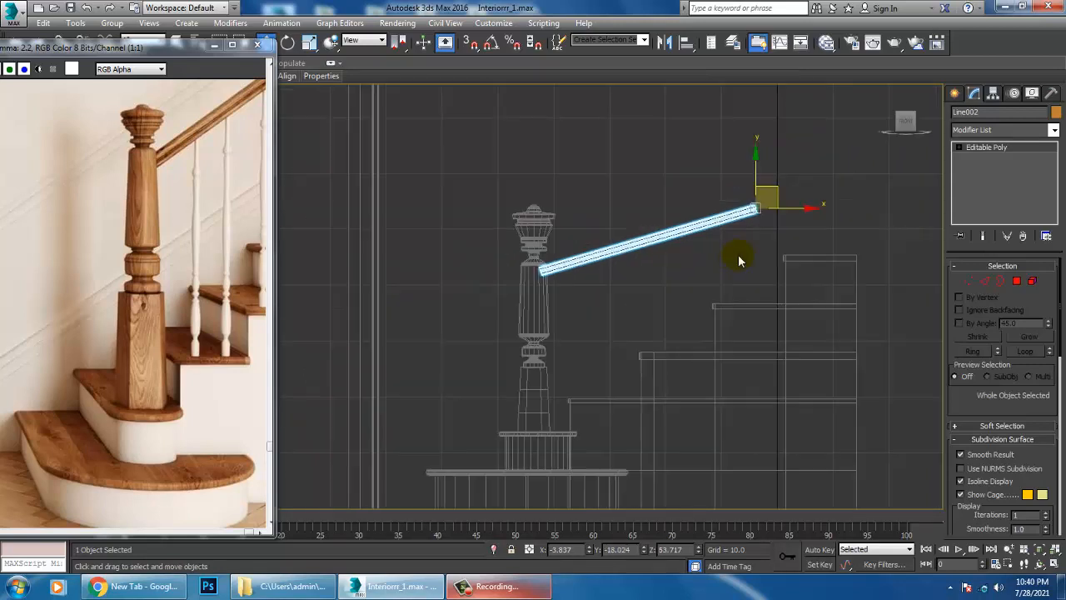
# Lengthen the handrail by moving its upper-end vertices to about X 14.3 and Z 62.0, above the last step
pyautogui.scroll(1, 741, 257)
pyautogui.moveTo(745, 254); pyautogui.dragTo(631, 279, button='middle')
pyautogui.press('1')
pyautogui.moveTo(610, 157); pyautogui.dragTo(815, 140)
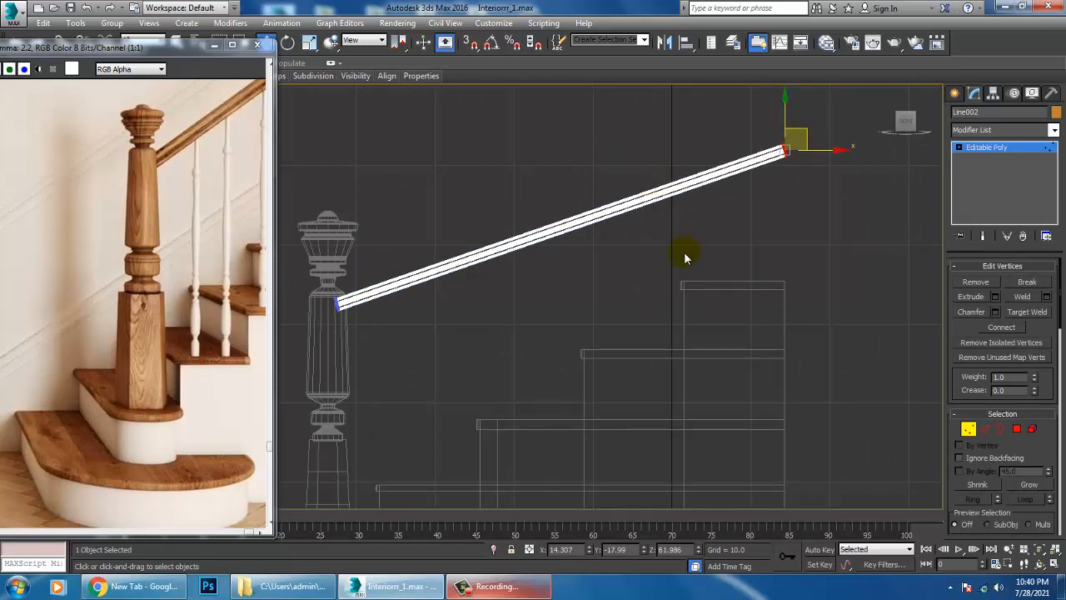
# Compare the handrail and newel post with the reference image and examine the white balusters close up
pyautogui.scroll(-3, 672, 264)
pyautogui.scroll(5, 690, 278)
pyautogui.moveTo(689, 278); pyautogui.dragTo(630, 285, button='middle')
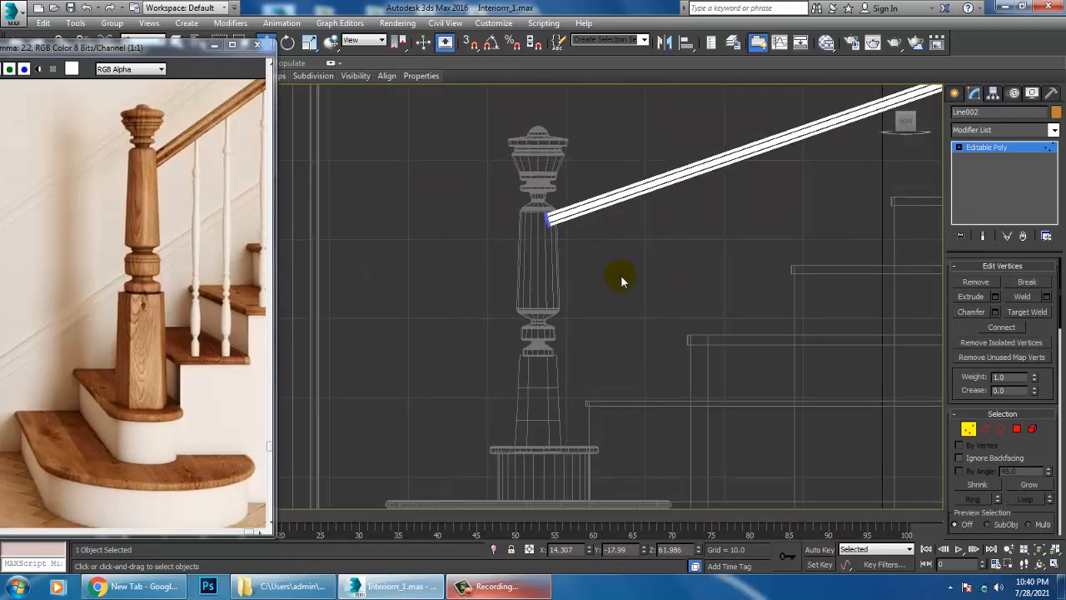
pyautogui.scroll(-2, 619, 278)
pyautogui.scroll(1, 199, 208)
pyautogui.moveTo(198, 203); pyautogui.dragTo(194, 309, button='middle')
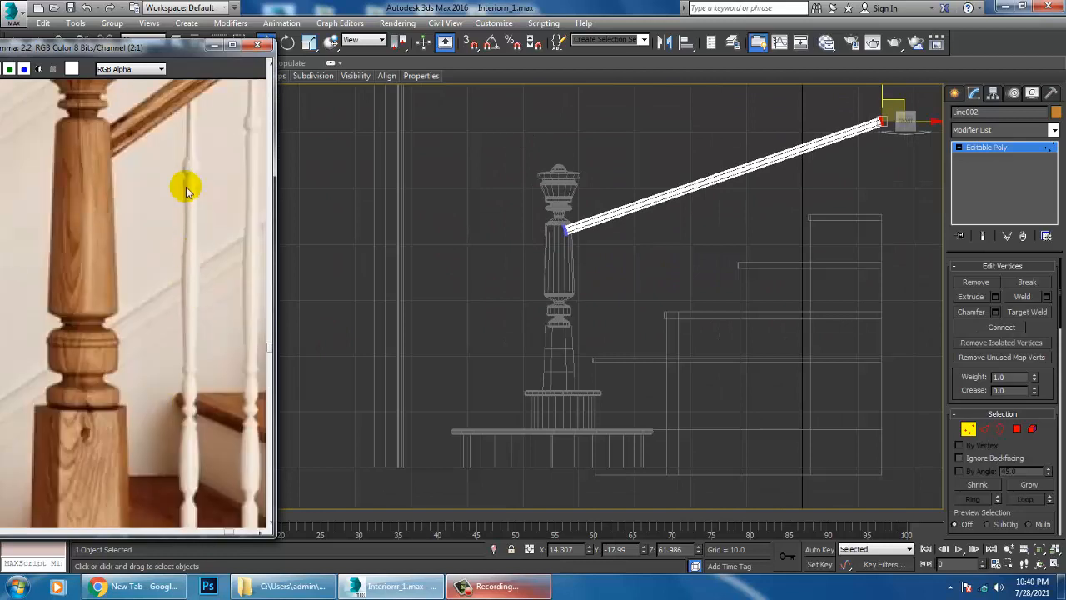
pyautogui.moveTo(186, 228); pyautogui.dragTo(157, 260, button='middle')
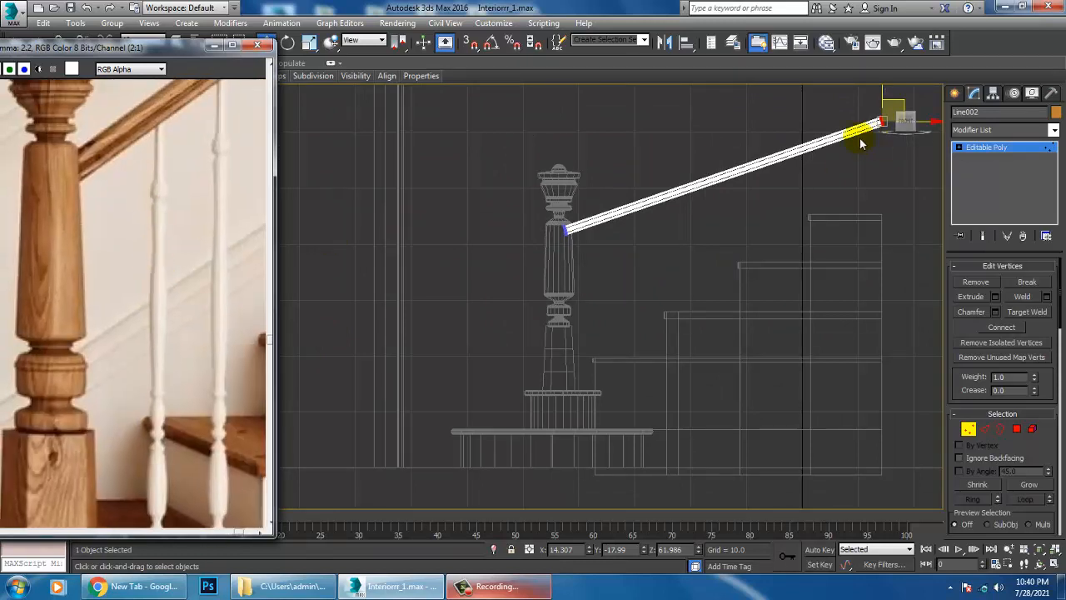
pyautogui.click(954, 93)
pyautogui.click(978, 188)
pyautogui.scroll(3, 697, 248)
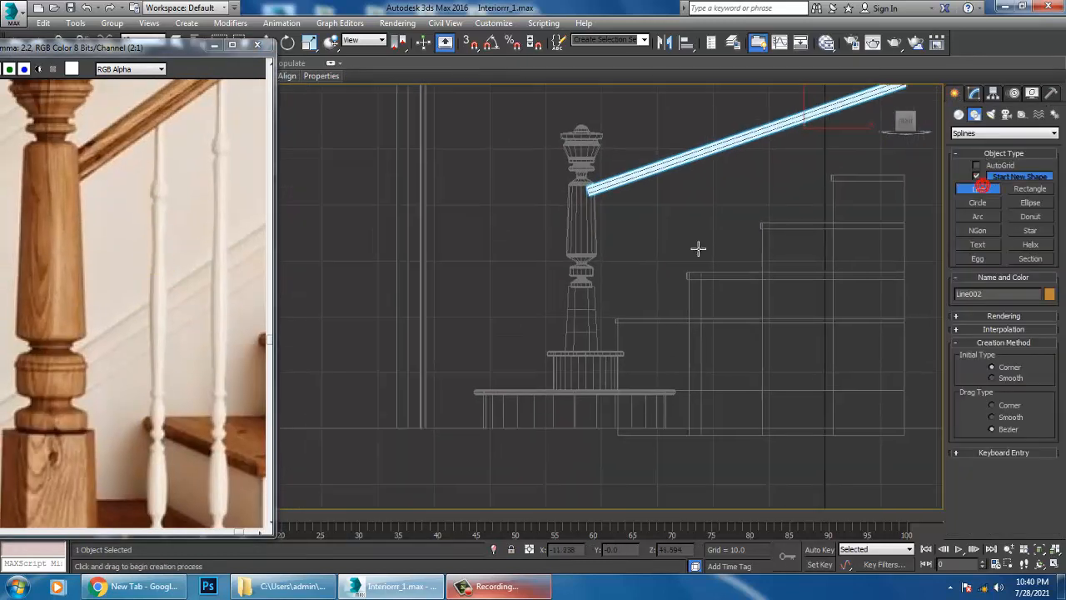
pyautogui.moveTo(621, 256); pyautogui.dragTo(623, 283, button='middle')
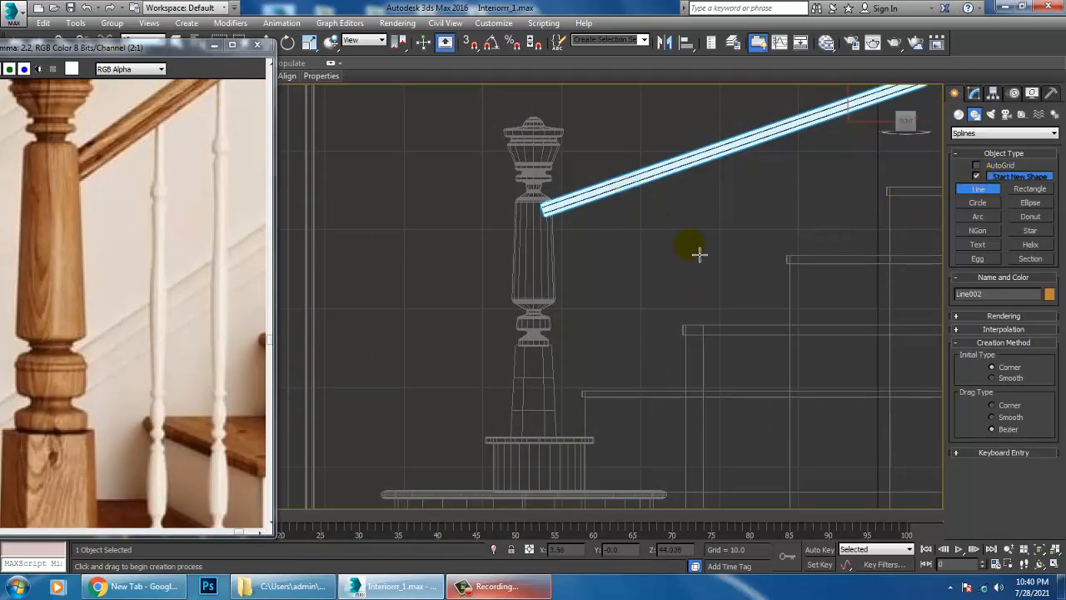
pyautogui.click(968, 316)
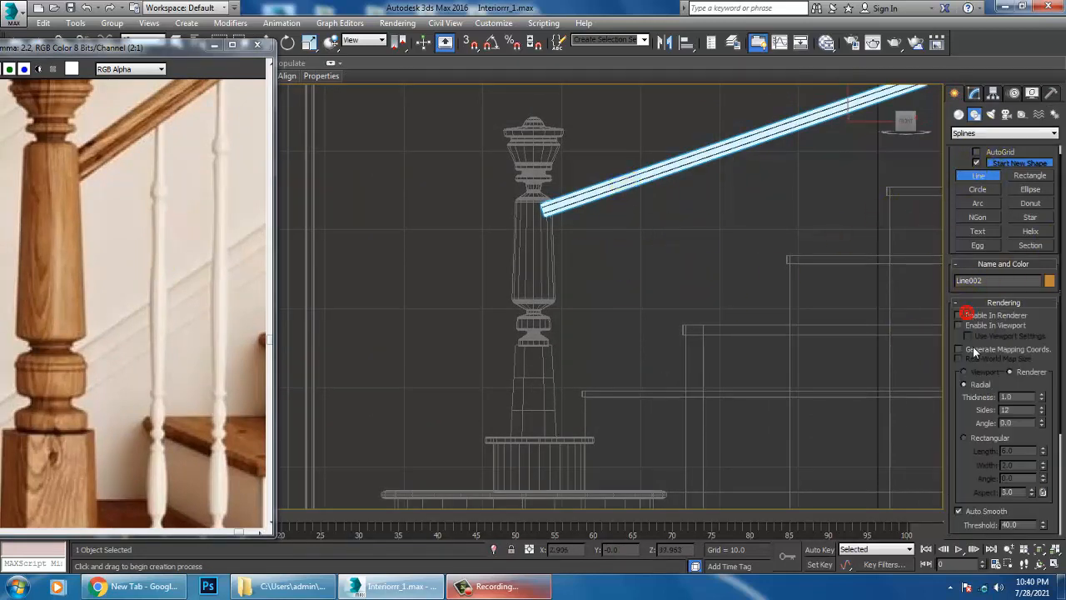
pyautogui.moveTo(629, 229); pyautogui.dragTo(640, 277, button='middle')
pyautogui.scroll(-2, 640, 245)
pyautogui.scroll(1, 653, 288)
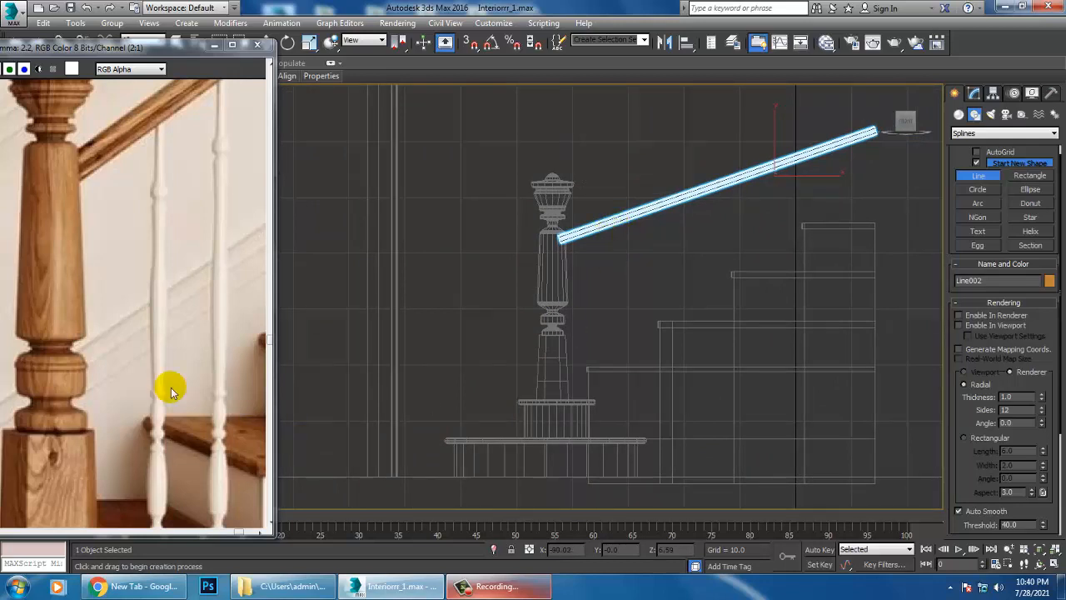
pyautogui.moveTo(138, 377); pyautogui.dragTo(105, 342, button='middle')
pyautogui.scroll(-2, 105, 342)
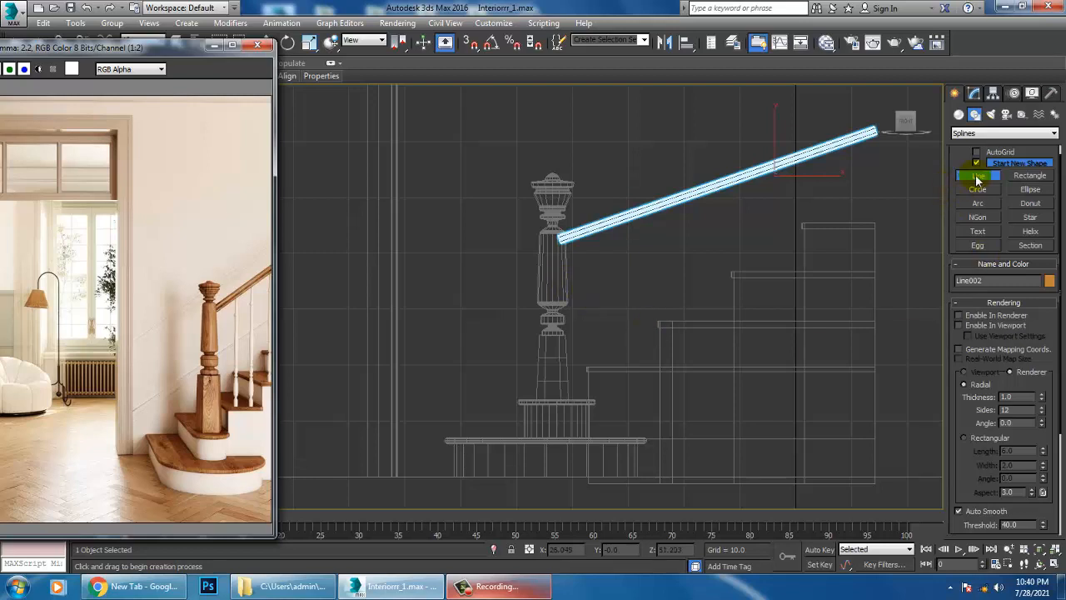
pyautogui.click(973, 93)
# Select the upper profile vertices of the lathed newel post and move them up to lengthen the post
pyautogui.click(561, 283)
pyautogui.scroll(1, 560, 283)
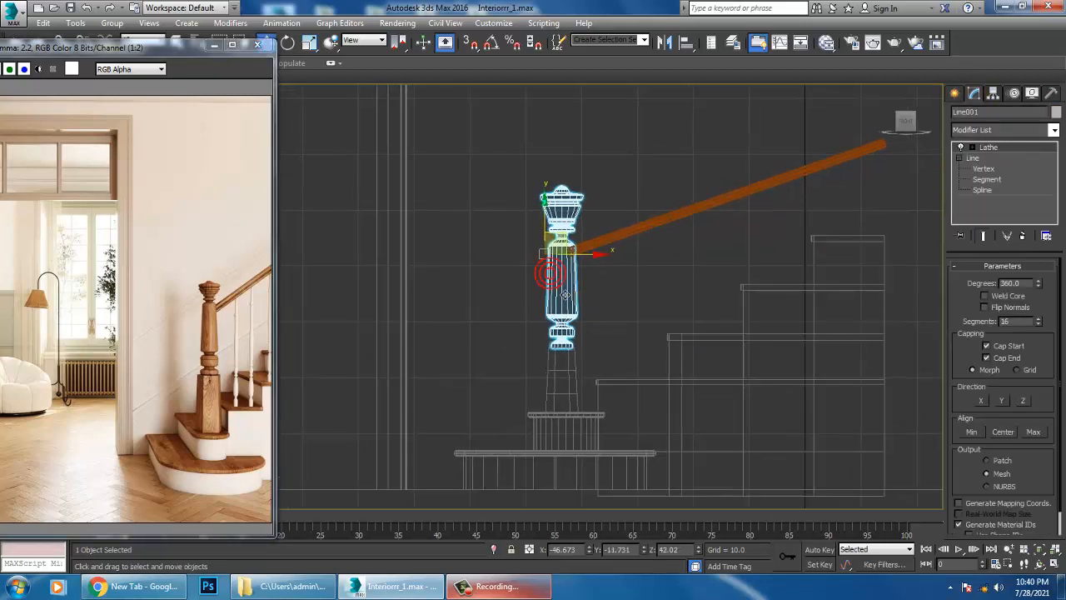
pyautogui.scroll(-3, 575, 300)
pyautogui.scroll(2, 591, 321)
pyautogui.scroll(3, 597, 328)
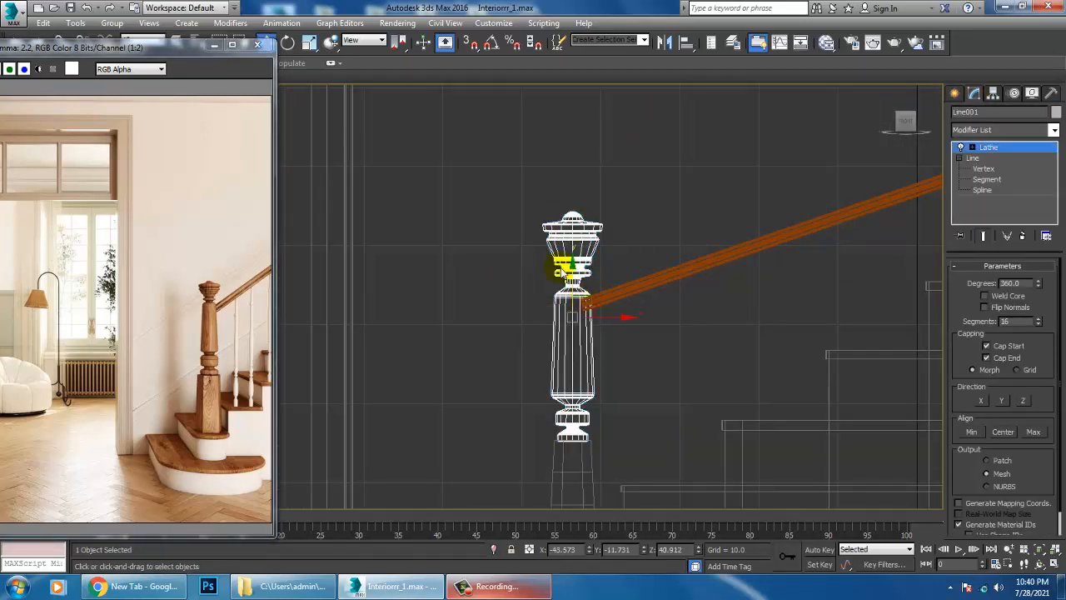
pyautogui.click(983, 168)
pyautogui.moveTo(619, 294); pyautogui.dragTo(663, 334)
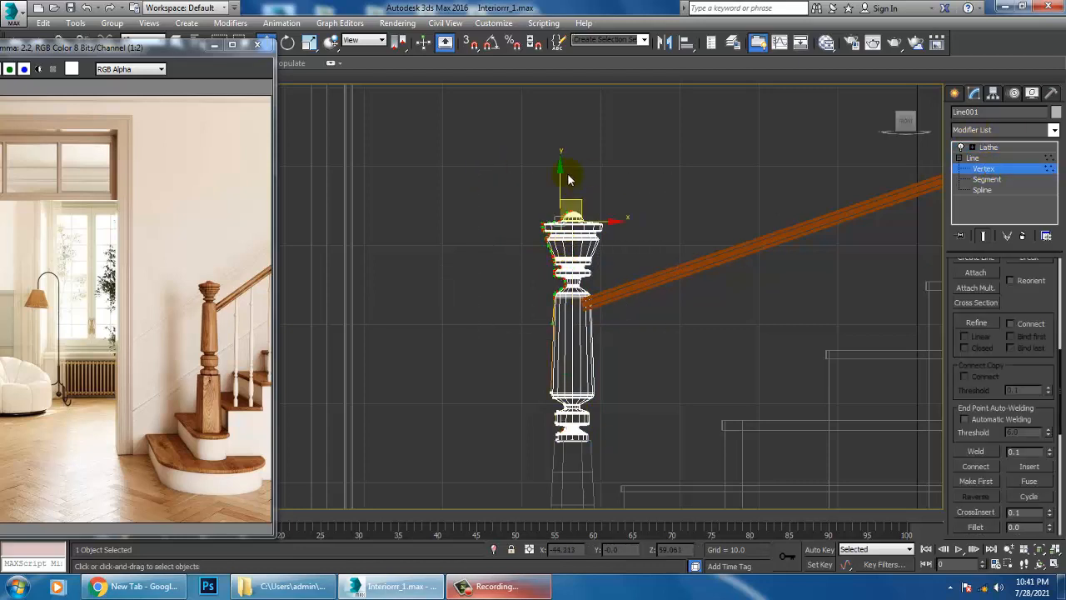
pyautogui.moveTo(569, 184); pyautogui.dragTo(571, 164)
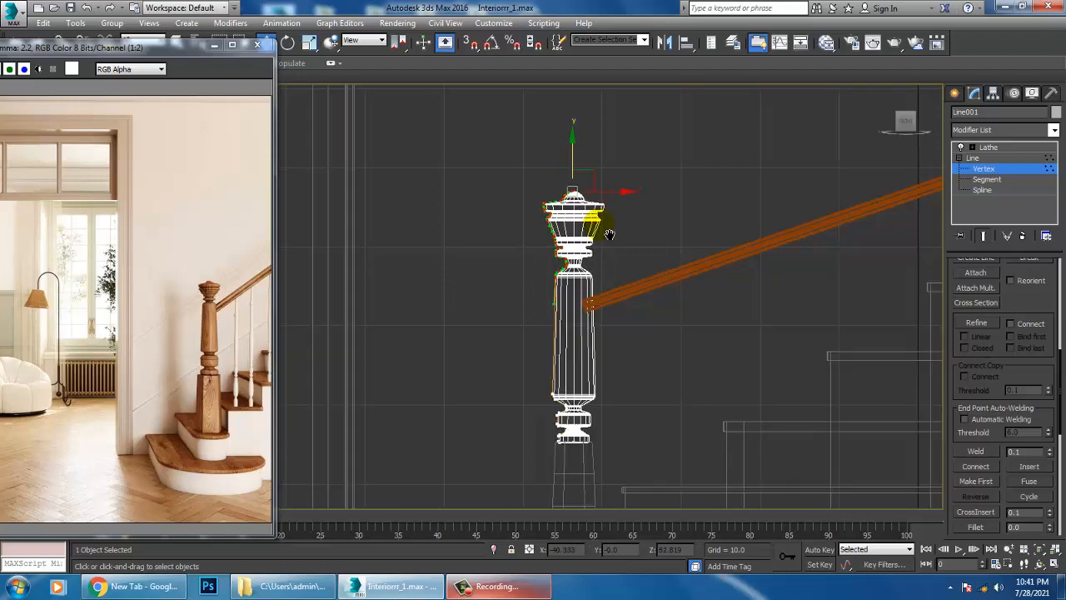
# Raise the newel post's selected upper vertices a further 1.658 along Y and leave vertex editing
pyautogui.scroll(-5, 612, 240)
pyautogui.moveTo(616, 246); pyautogui.dragTo(658, 289, button='middle')
pyautogui.click(684, 288)
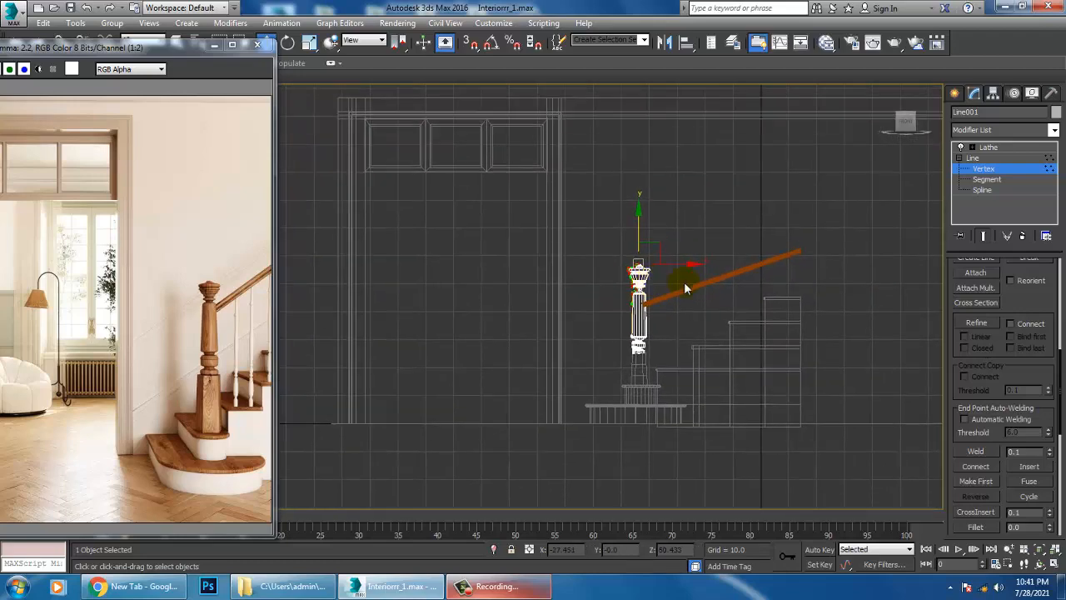
pyautogui.moveTo(638, 224); pyautogui.dragTo(638, 221)
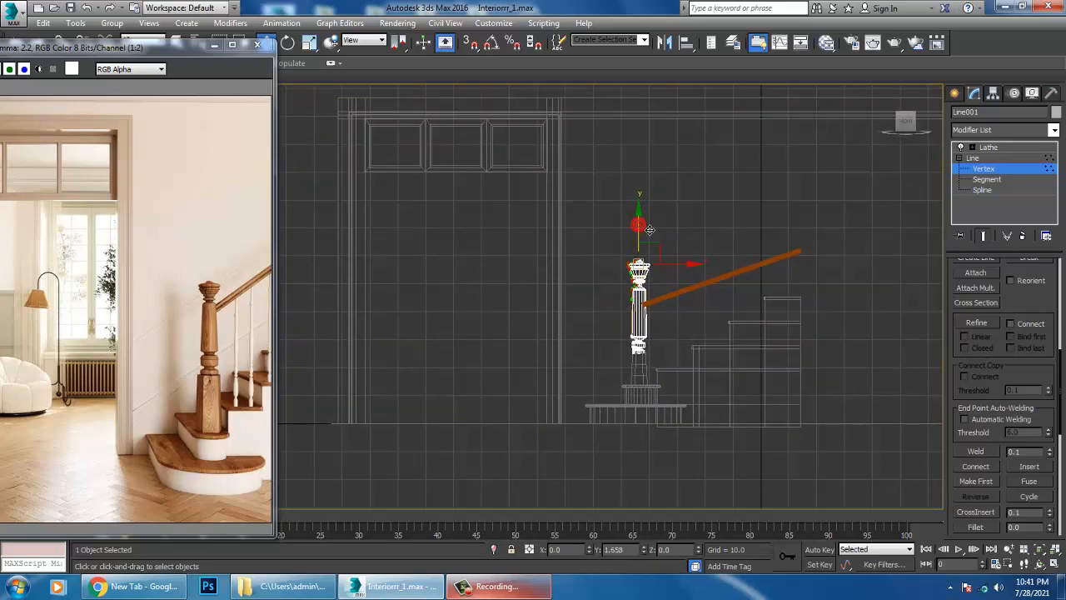
pyautogui.scroll(2, 642, 337)
pyautogui.moveTo(646, 348); pyautogui.dragTo(623, 378, button='middle')
pyautogui.scroll(3, 646, 348)
pyautogui.click(989, 158)
# Select the handrail and move it straight up to about Z 57.8 to suit the taller newel post
pyautogui.click(682, 234)
pyautogui.moveTo(656, 255); pyautogui.dragTo(636, 329, button='middle')
pyautogui.moveTo(868, 209); pyautogui.dragTo(874, 179)
pyautogui.scroll(-5, 809, 278)
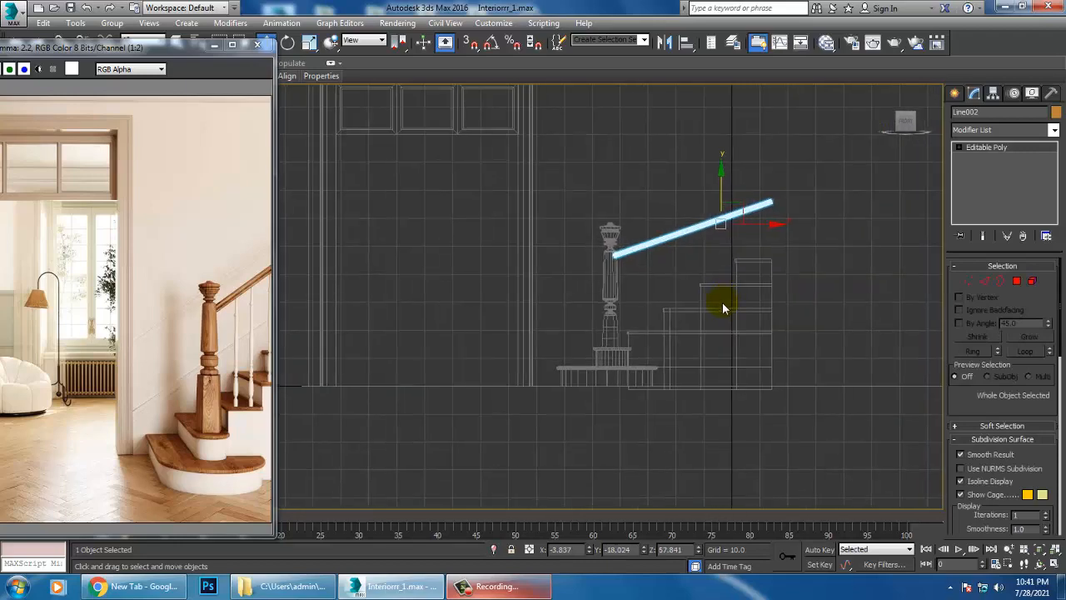
# Lower the vertices of all four stair treads slightly, and lower the upper three treads further to about Z 31.9
pyautogui.click(722, 294)
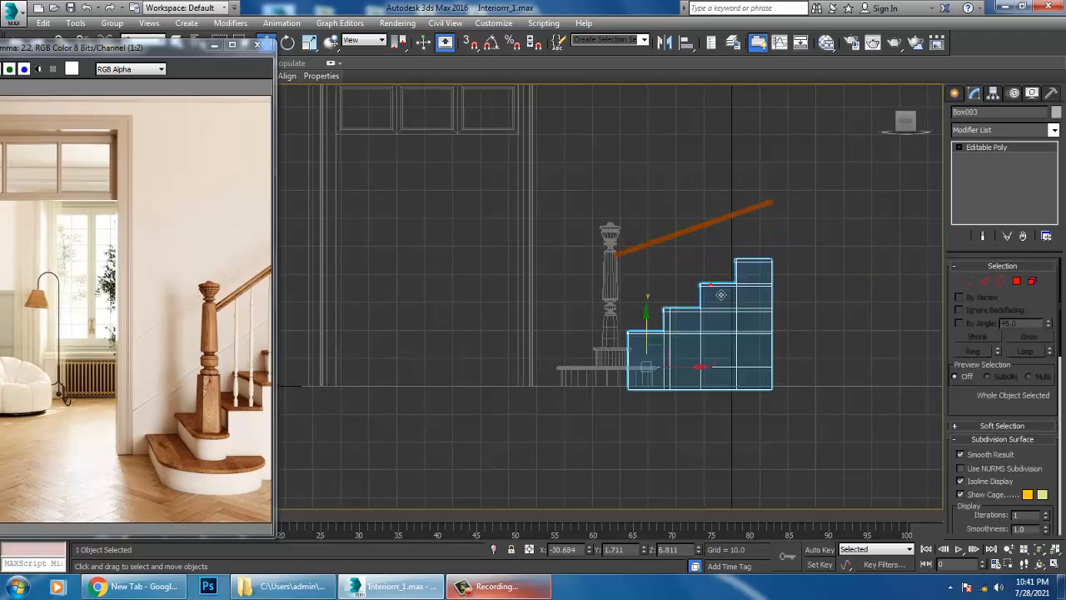
pyautogui.scroll(4, 647, 363)
pyautogui.press('1')
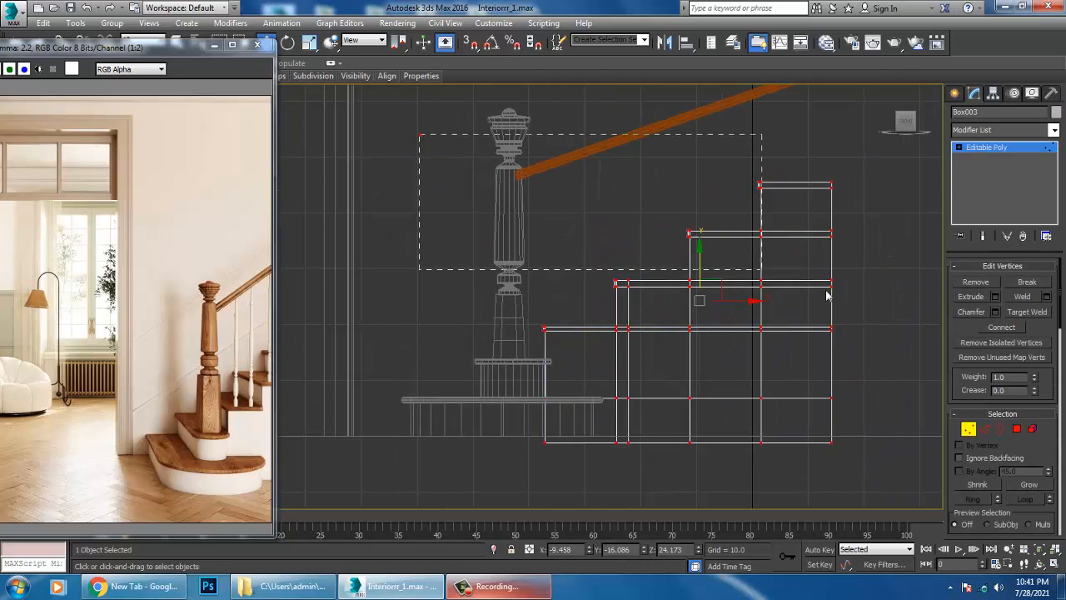
pyautogui.moveTo(826, 291); pyautogui.dragTo(958, 354)
pyautogui.moveTo(711, 254); pyautogui.dragTo(712, 261)
pyautogui.moveTo(523, 119); pyautogui.dragTo(913, 318)
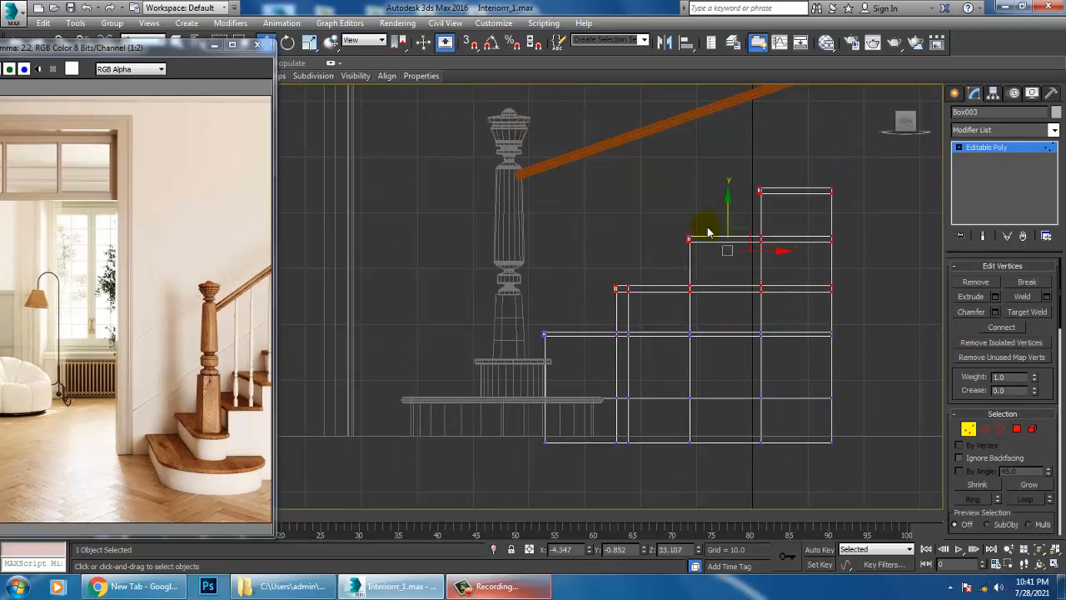
pyautogui.moveTo(738, 220); pyautogui.dragTo(738, 227)
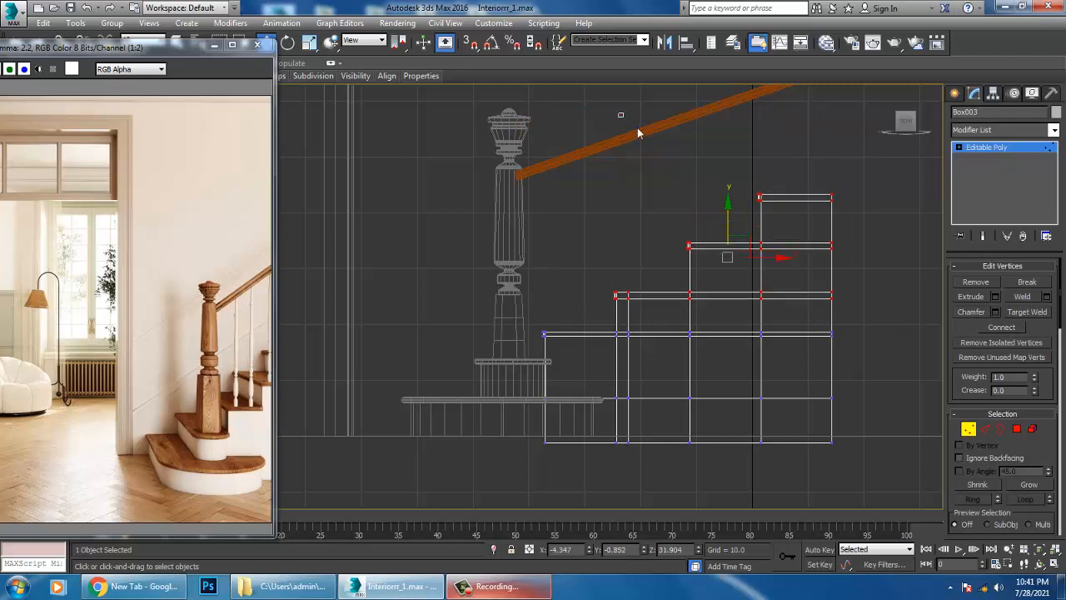
# Lower the top two stair treads' vertices to about Z 35.8 and the highest tread's vertices to about Z 39.3
pyautogui.moveTo(916, 267); pyautogui.dragTo(915, 267)
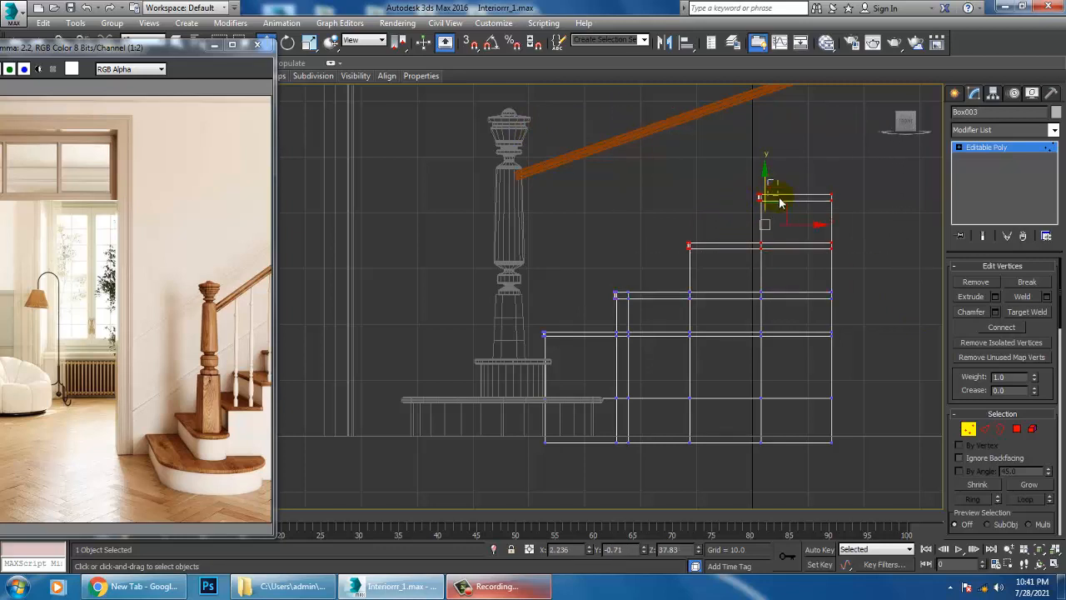
pyautogui.moveTo(780, 202); pyautogui.dragTo(766, 190)
pyautogui.hotkey('ctrl', 'z')
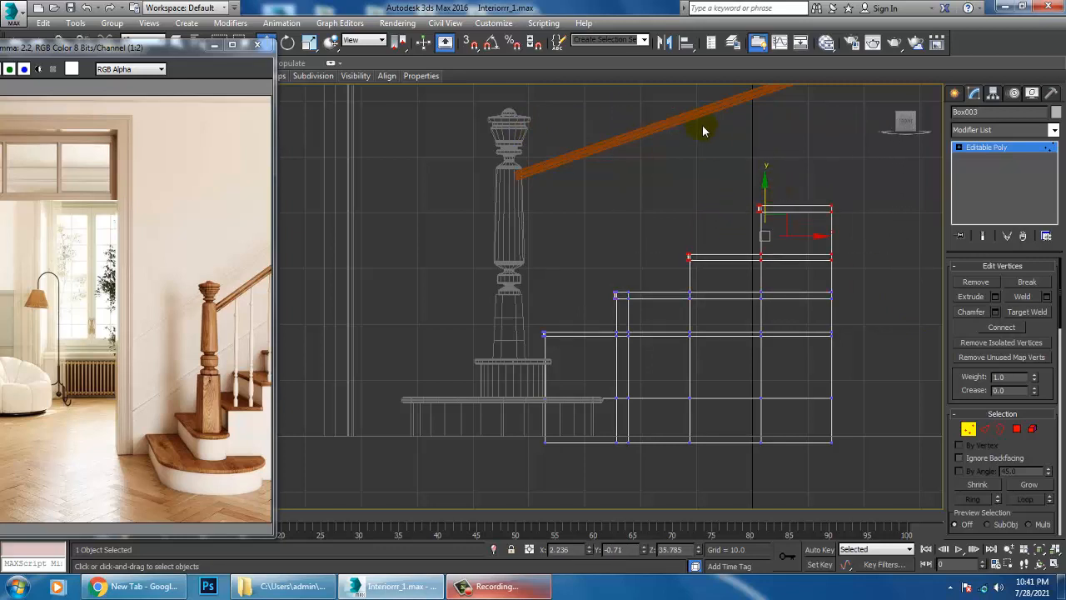
pyautogui.moveTo(713, 136); pyautogui.dragTo(882, 228)
pyautogui.moveTo(799, 183); pyautogui.dragTo(804, 189)
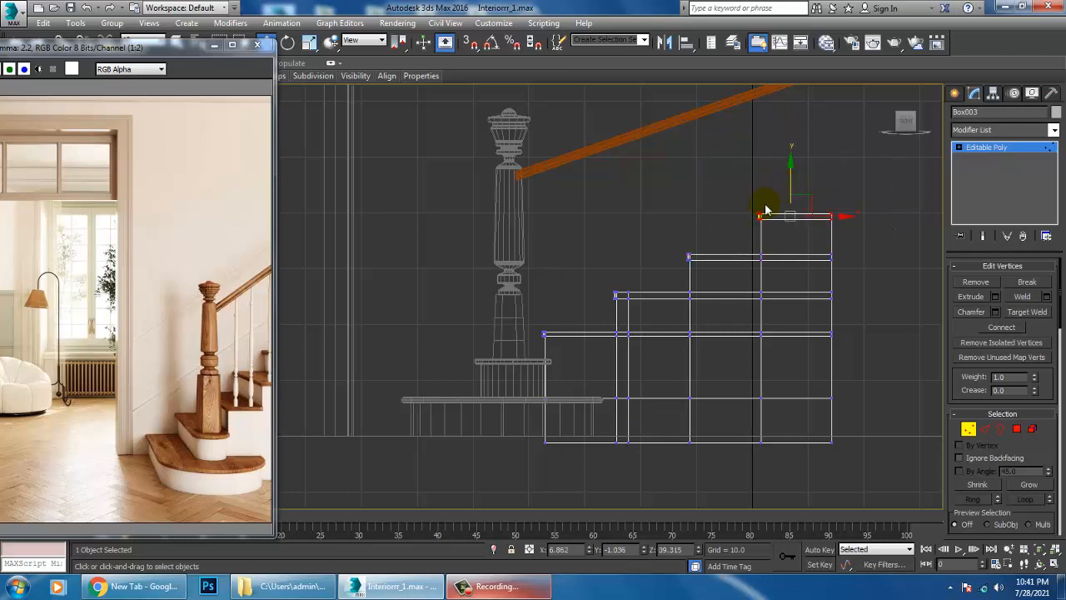
pyautogui.moveTo(707, 257); pyautogui.dragTo(738, 264, button='middle')
pyautogui.scroll(3, 750, 292)
pyautogui.scroll(-4, 768, 314)
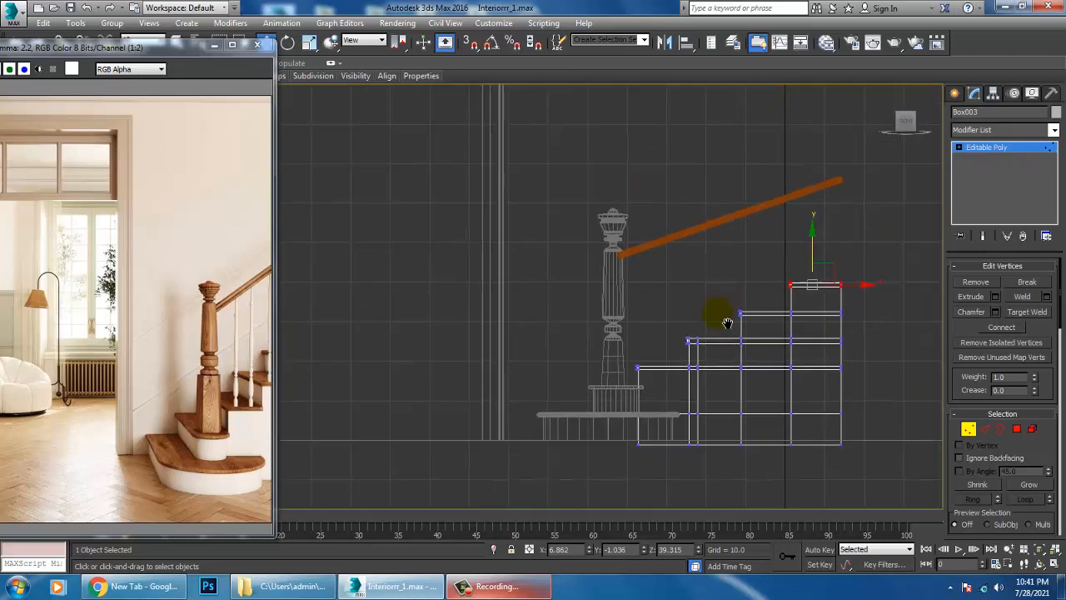
# Try to draw a baluster profile with the Line tool from the handrail down towards the first stair tread, following the reference image
pyautogui.click(954, 92)
pyautogui.click(974, 114)
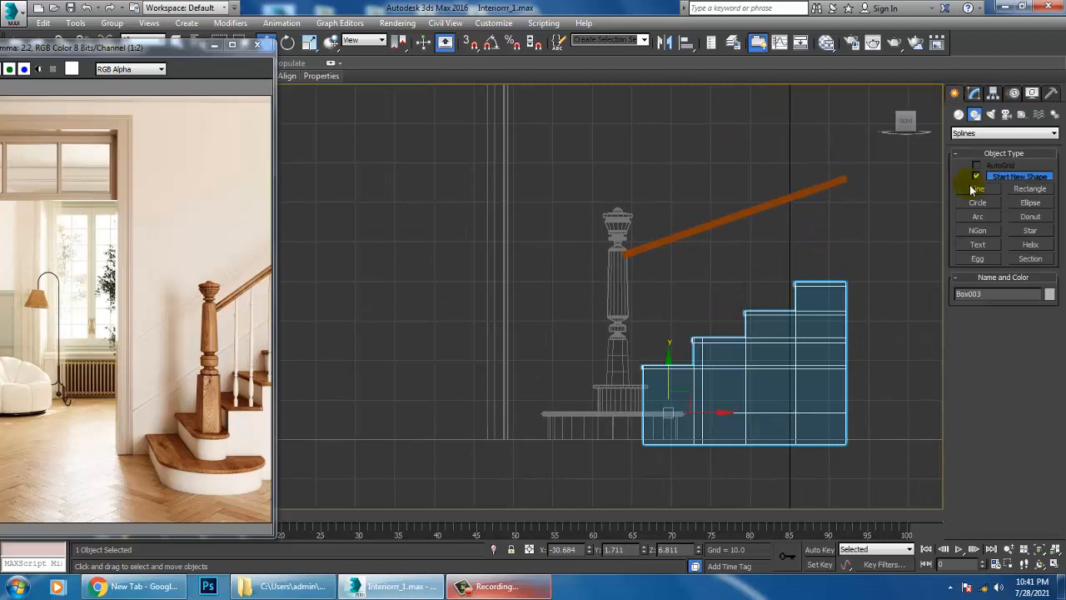
pyautogui.click(978, 189)
pyautogui.scroll(5, 732, 283)
pyautogui.moveTo(706, 275); pyautogui.dragTo(667, 237, button='middle')
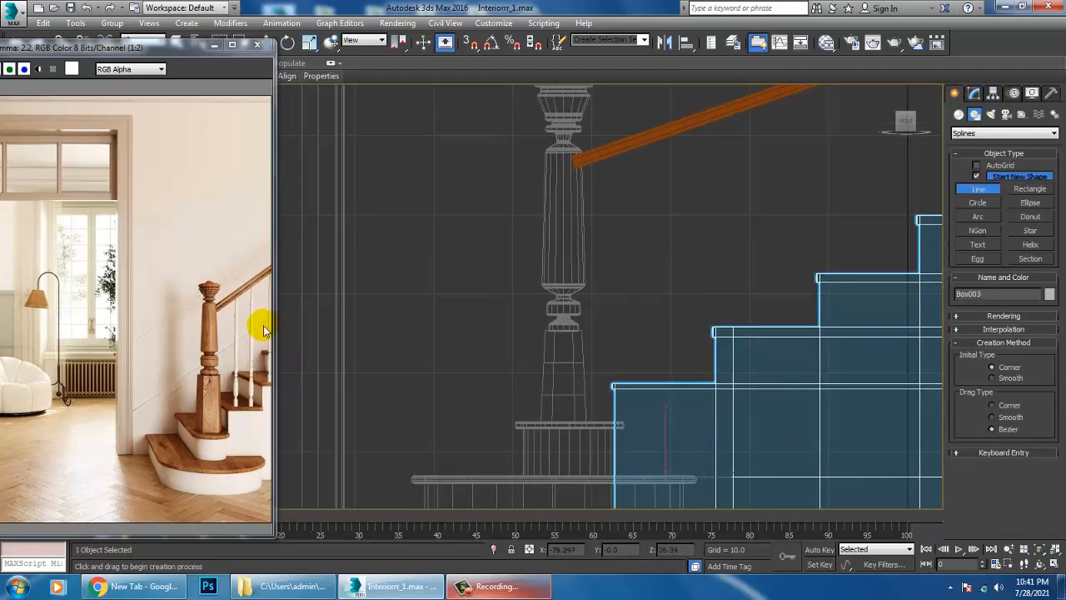
pyautogui.scroll(2, 235, 358)
pyautogui.moveTo(235, 358); pyautogui.dragTo(70, 326, button='middle')
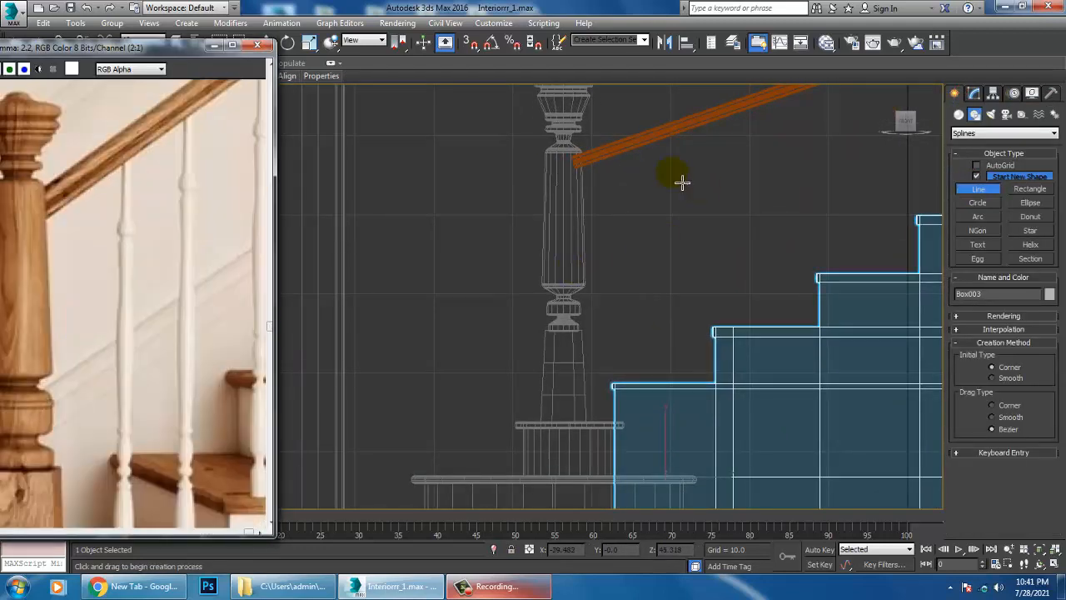
pyautogui.click(635, 151)
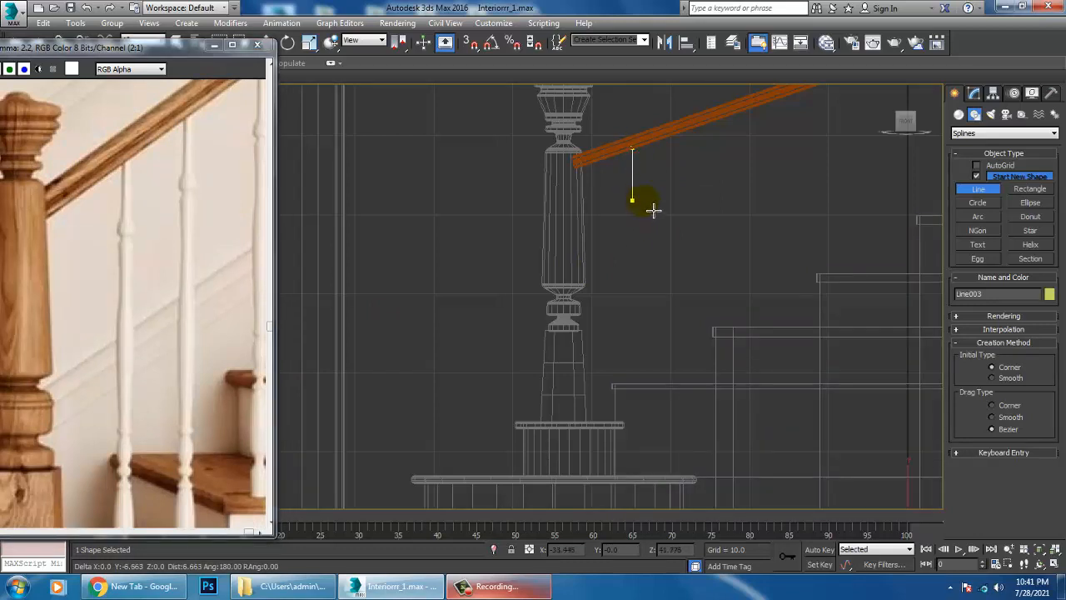
pyautogui.keyDown('shift'); pyautogui.click(651, 208); pyautogui.keyUp('shift')
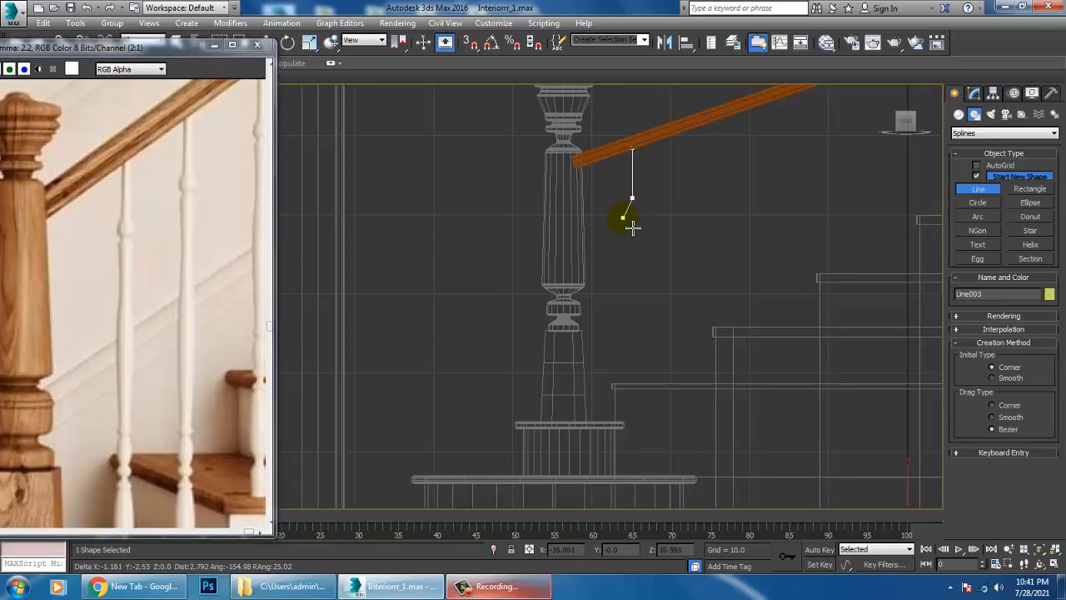
pyautogui.click(623, 217)
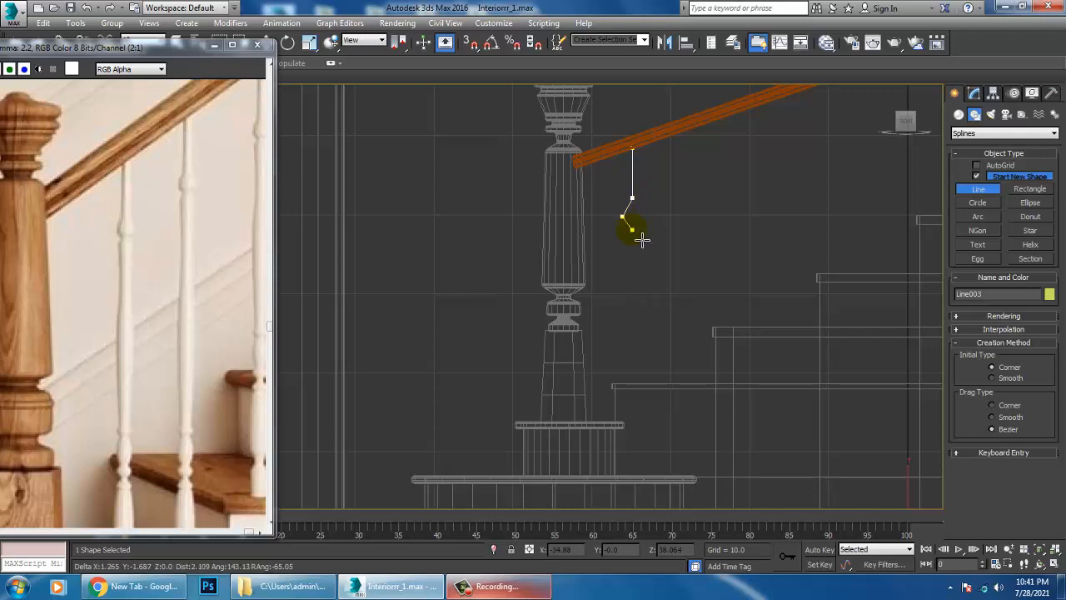
pyautogui.click(632, 230)
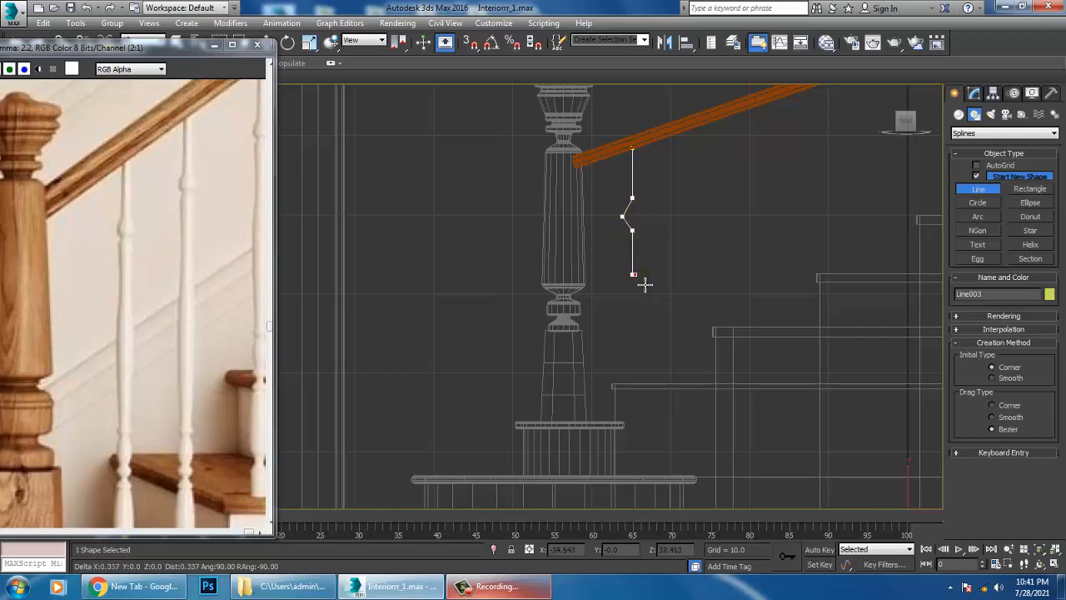
pyautogui.click(633, 277)
pyautogui.click(626, 310)
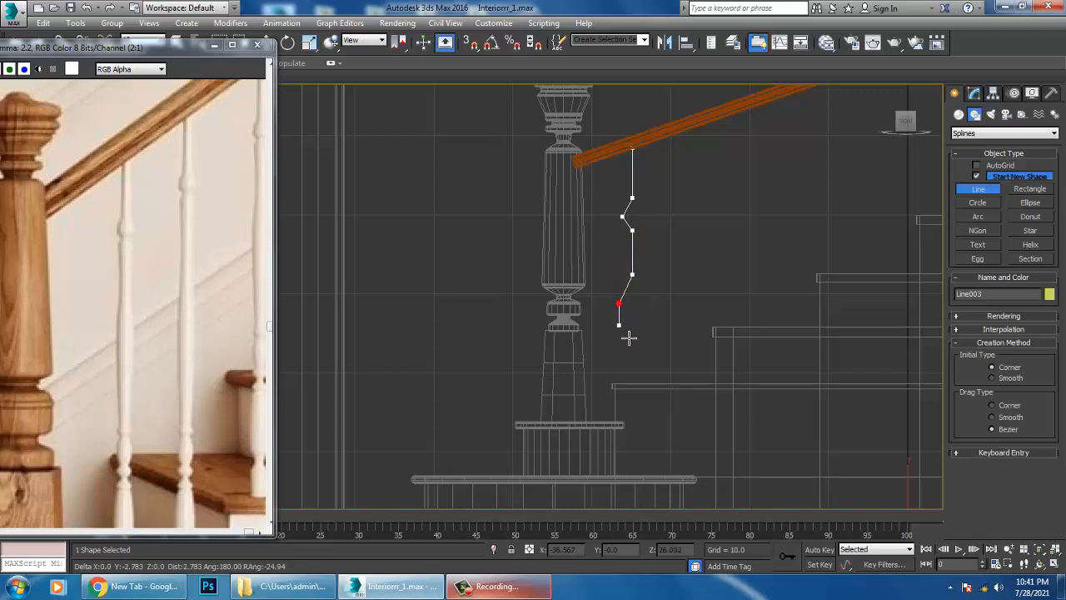
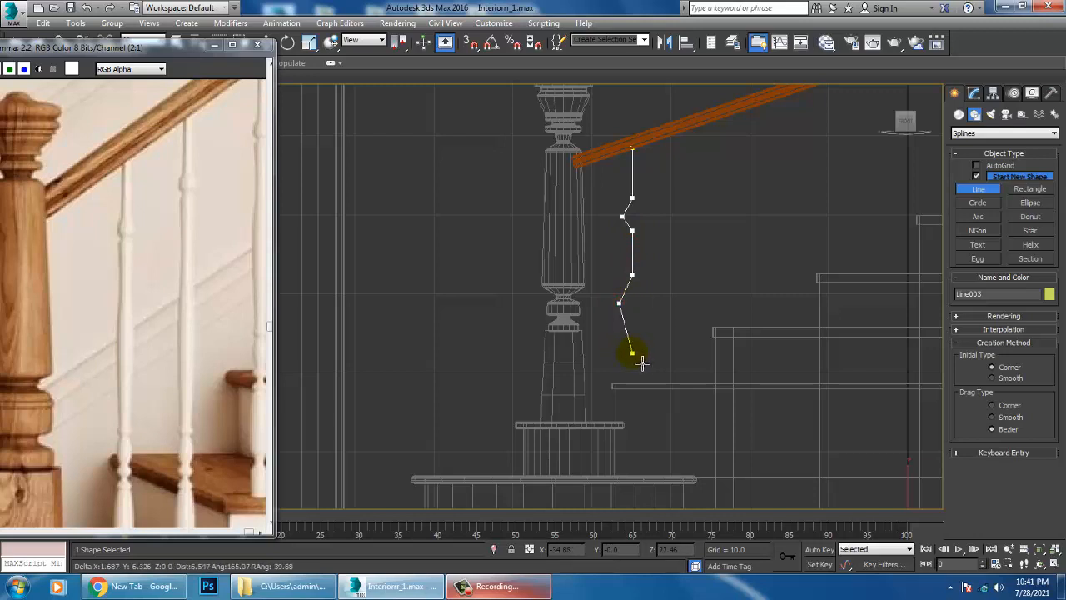
pyautogui.click(641, 361)
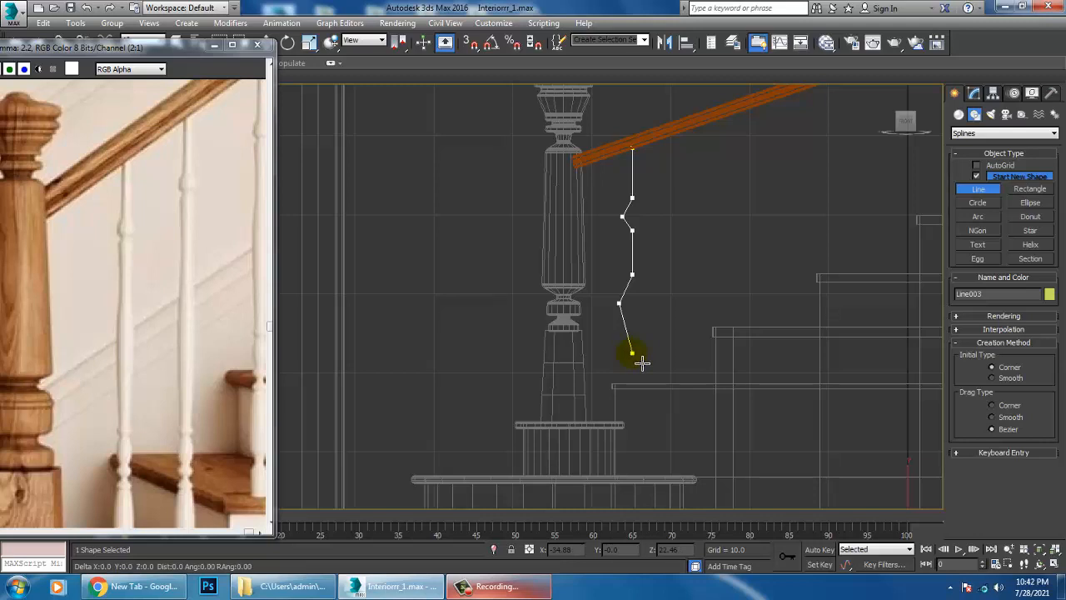
pyautogui.rightClick(641, 362)
# Select the newel post's upper profile vertices and raise them 2.18 along Y to match the reference, then return to the Lathe level
pyautogui.scroll(-4, 658, 344)
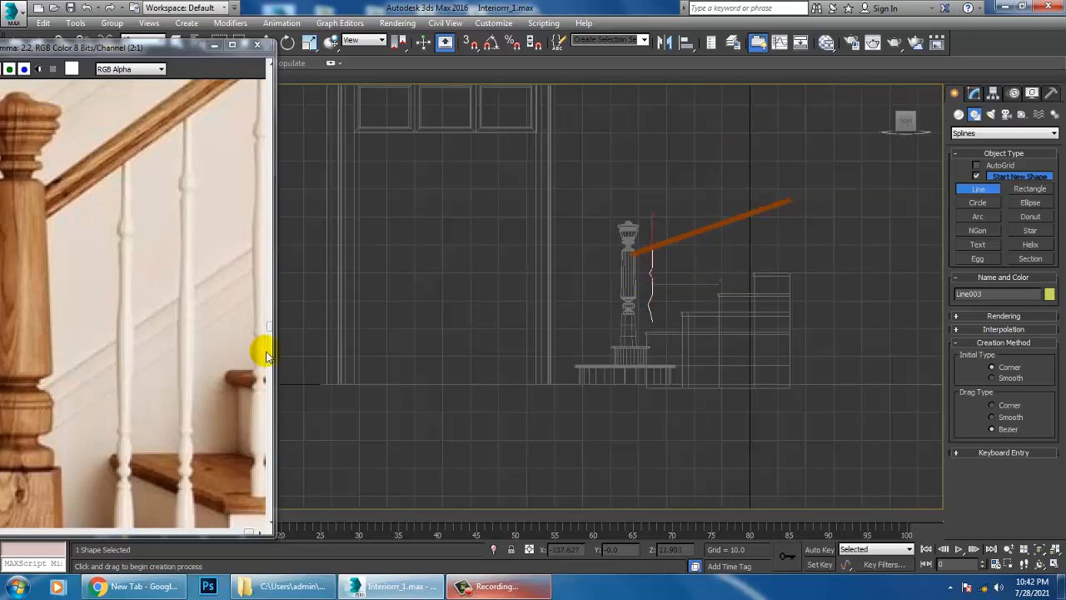
pyautogui.scroll(-1, 149, 294)
pyautogui.scroll(1, 863, 276)
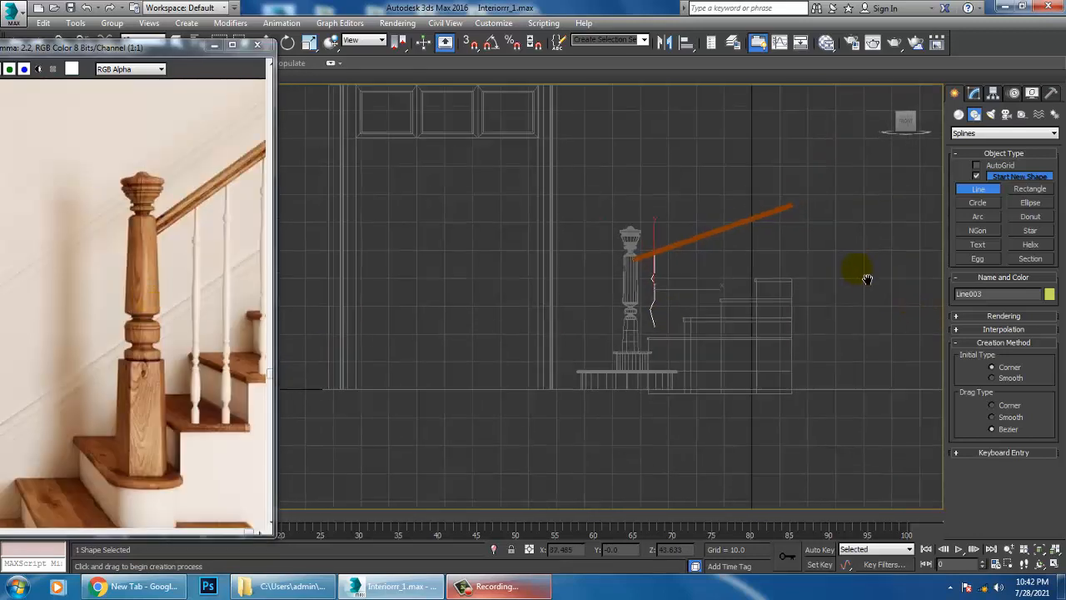
pyautogui.moveTo(864, 275); pyautogui.dragTo(870, 320, button='middle')
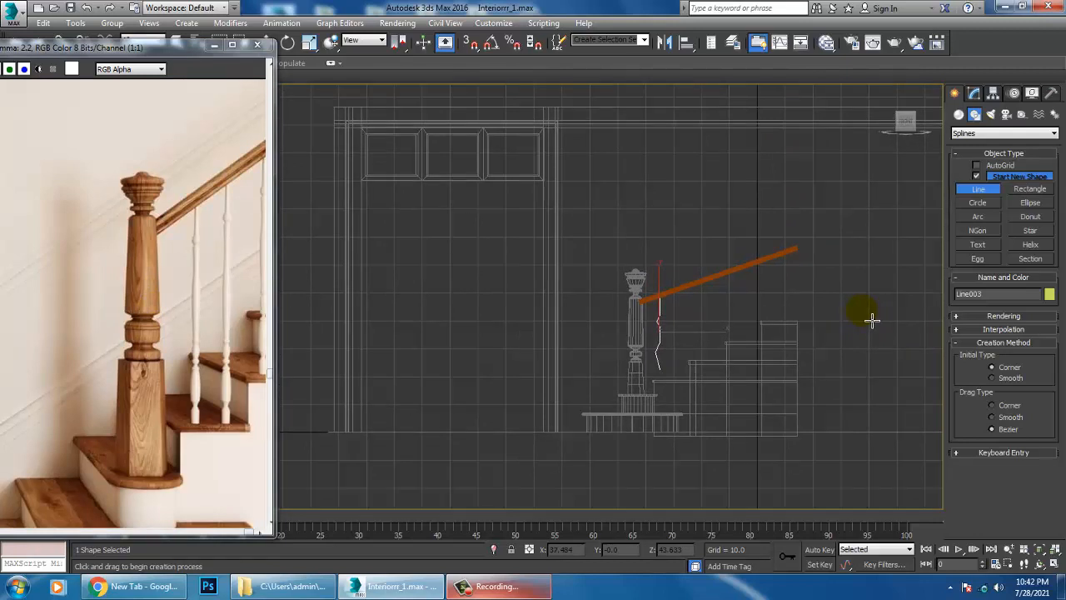
pyautogui.rightClick(646, 332)
pyautogui.click(635, 312)
pyautogui.scroll(2, 630, 304)
pyautogui.press('1')
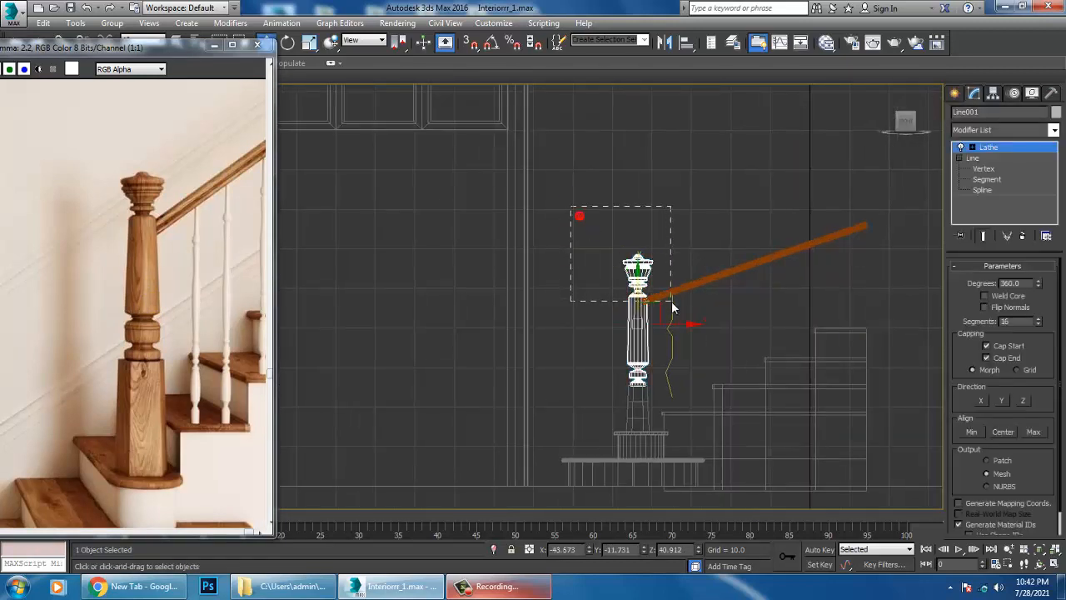
pyautogui.click(981, 168)
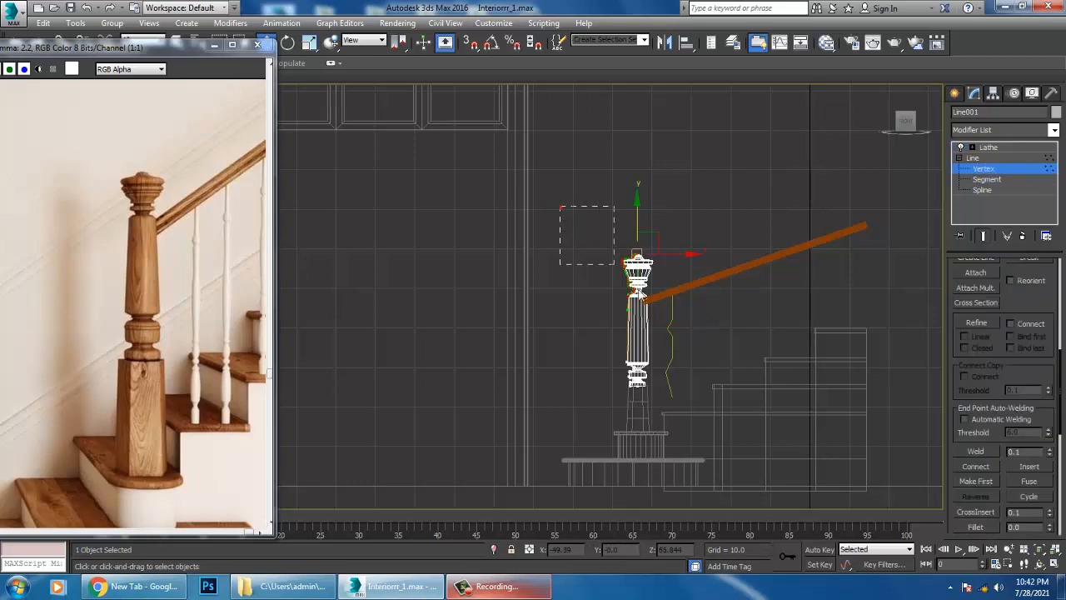
pyautogui.moveTo(635, 254); pyautogui.dragTo(665, 228)
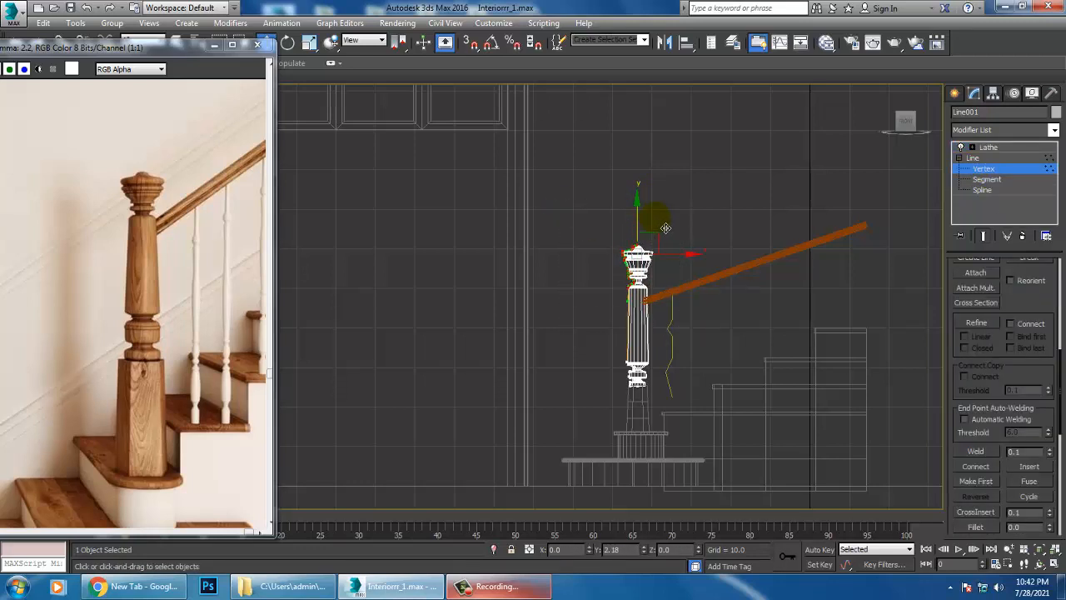
pyautogui.scroll(3, 679, 345)
pyautogui.click(989, 147)
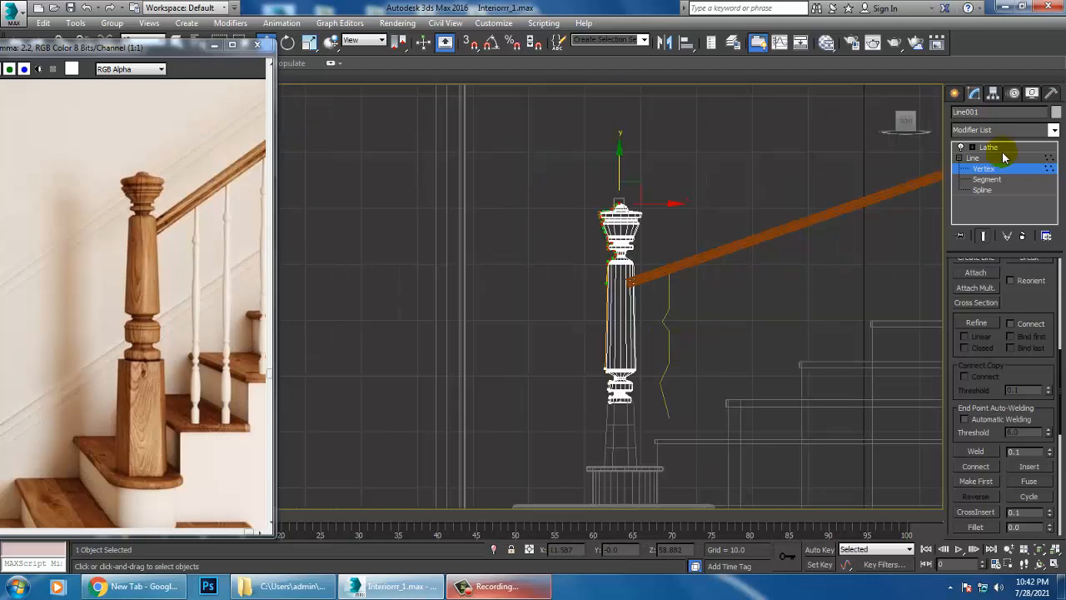
# Move the handrail straight up to about Z 60.2 to suit the lengthened newel post
pyautogui.click(711, 255)
pyautogui.moveTo(782, 271); pyautogui.dragTo(723, 280, button='middle')
pyautogui.scroll(2, 721, 265)
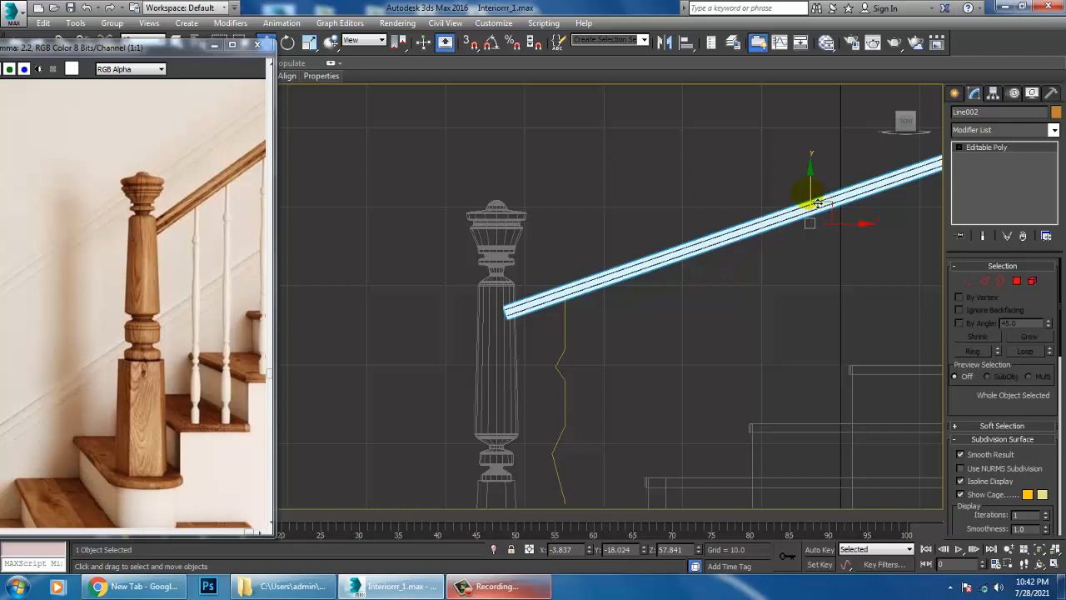
pyautogui.moveTo(810, 207); pyautogui.dragTo(819, 184)
pyautogui.moveTo(664, 315); pyautogui.dragTo(684, 202, button='middle')
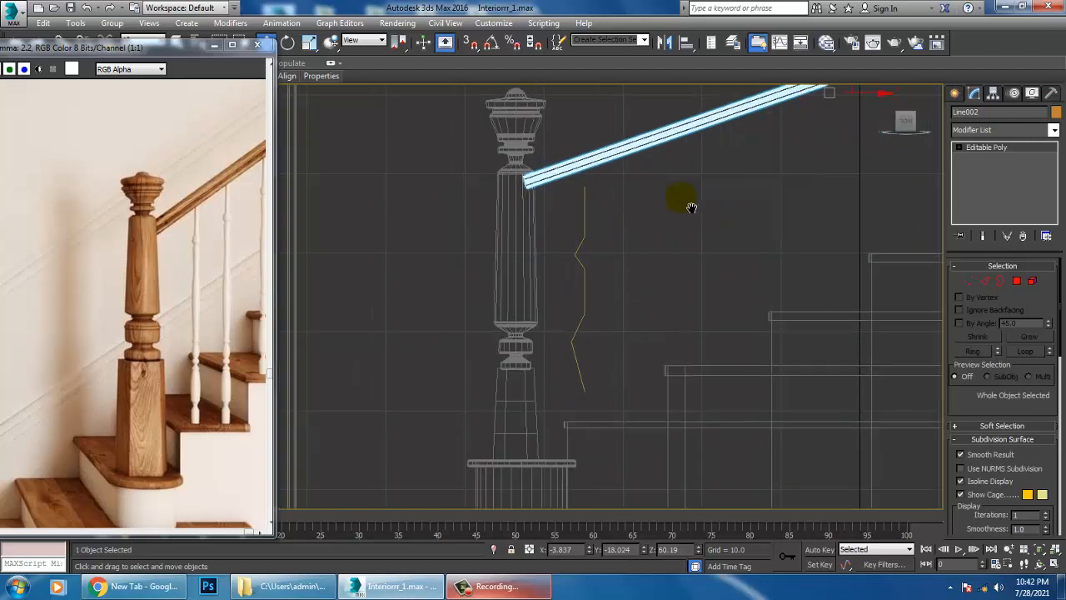
# Try moving the baluster profile line up to about Z 39 to meet the handrail, compare it with the reference, and delete it
pyautogui.click(585, 302)
pyautogui.moveTo(603, 288); pyautogui.dragTo(614, 300, button='middle')
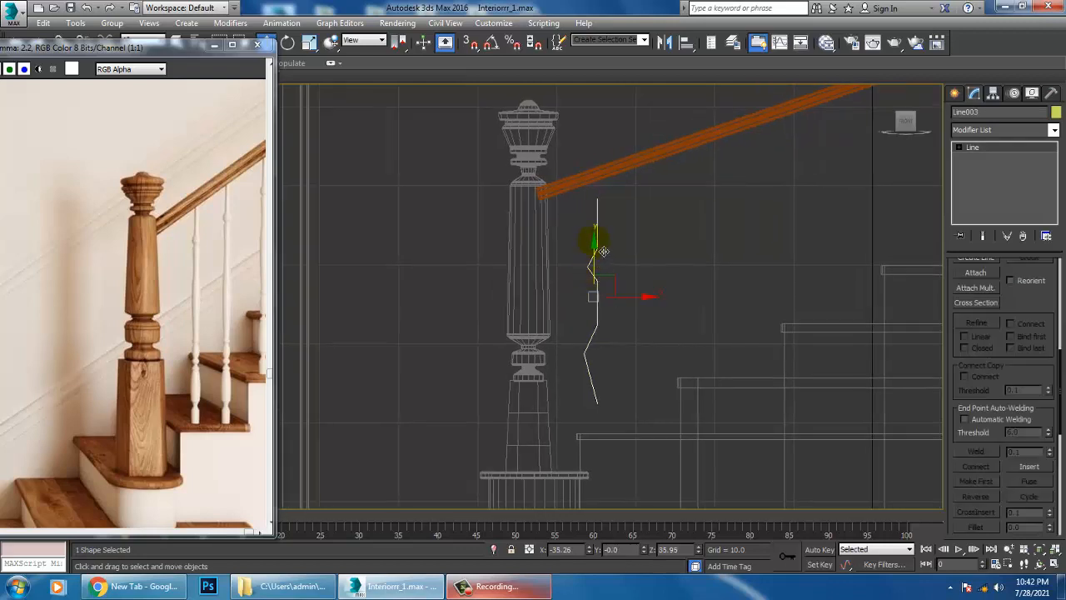
pyautogui.scroll(-4, 607, 279)
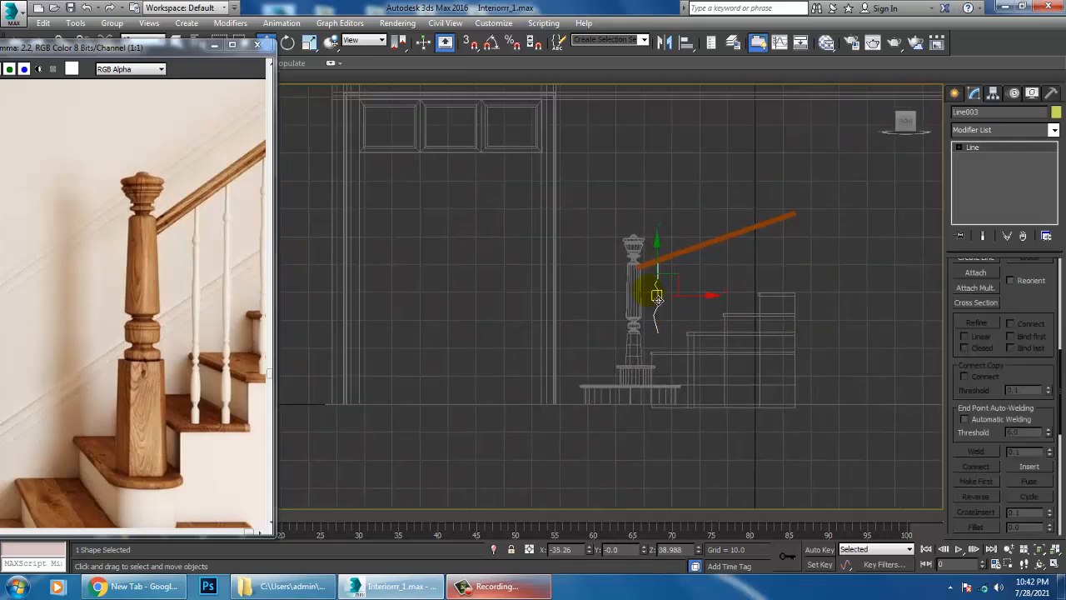
pyautogui.scroll(-1, 174, 333)
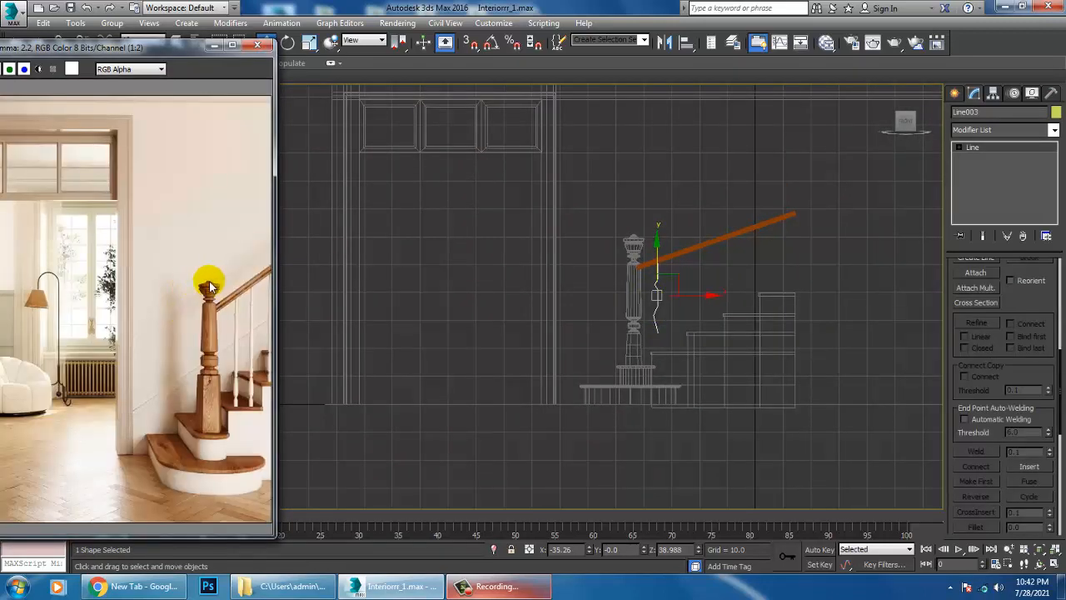
pyautogui.moveTo(690, 290); pyautogui.dragTo(585, 300, button='middle')
pyautogui.scroll(3, 694, 294)
pyautogui.scroll(2, 553, 370)
pyautogui.scroll(3, 620, 358)
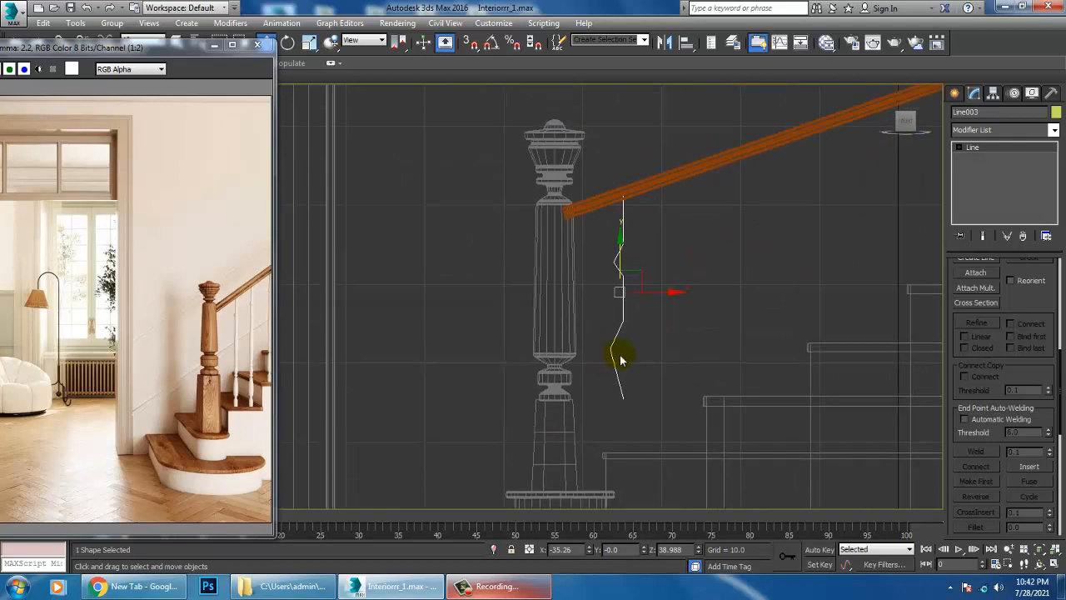
pyautogui.press('Delete')
# Draw the upper half of a new baluster profile line from the handrail's underside down past the mid-height bulge
pyautogui.click(955, 94)
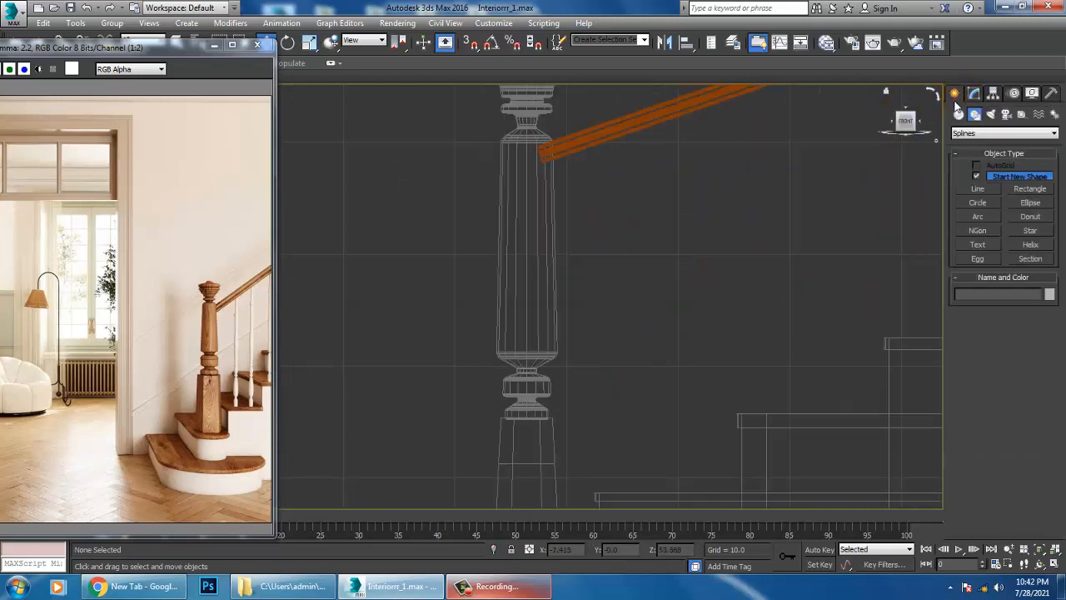
pyautogui.click(979, 191)
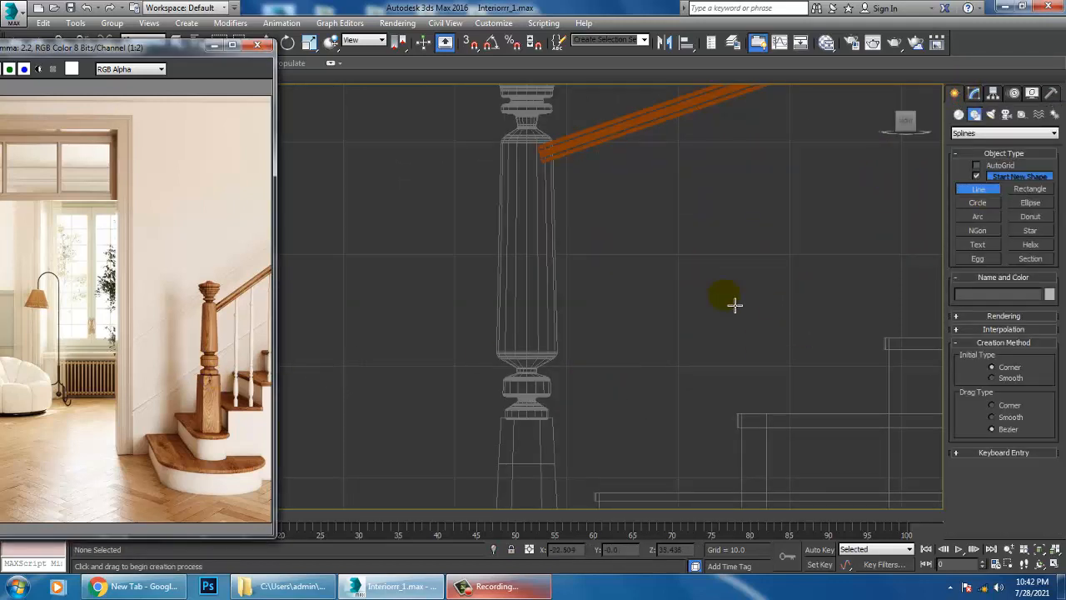
pyautogui.click(599, 153)
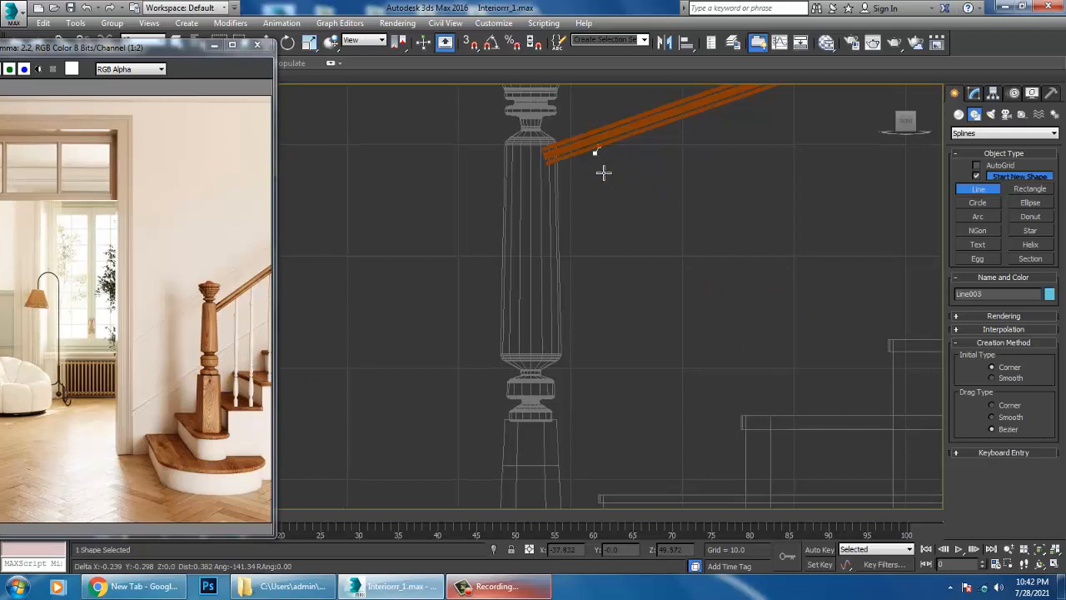
pyautogui.click(613, 184)
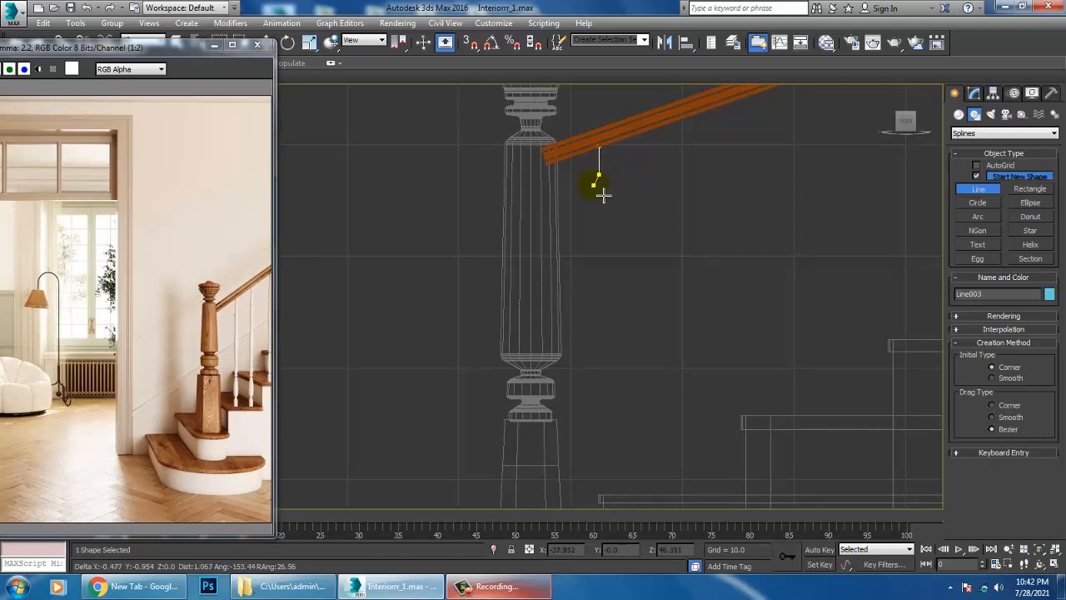
pyautogui.click(596, 204)
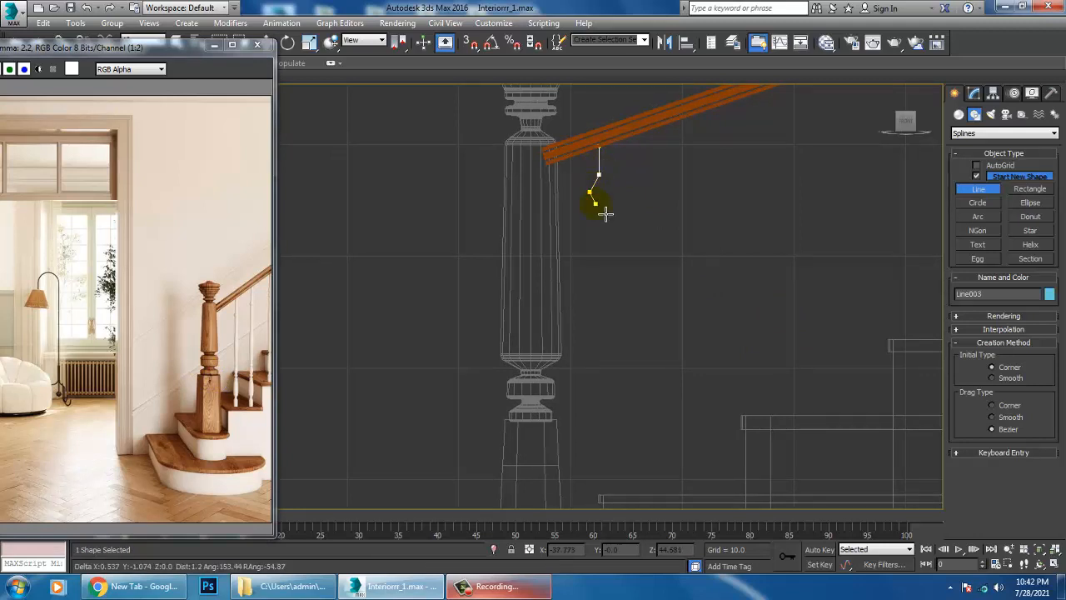
pyautogui.click(608, 276)
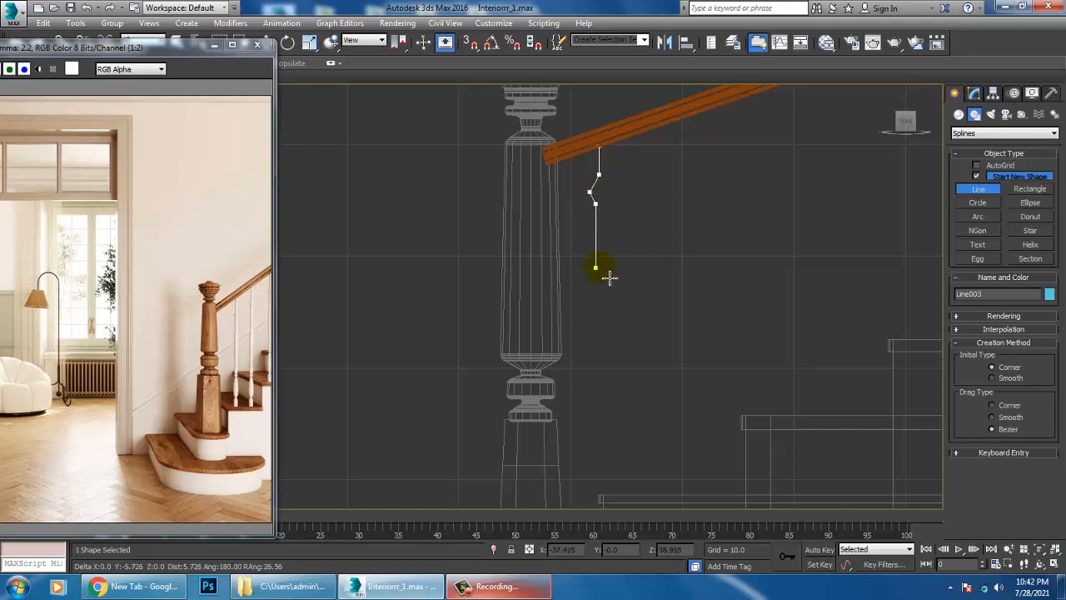
pyautogui.click(594, 332)
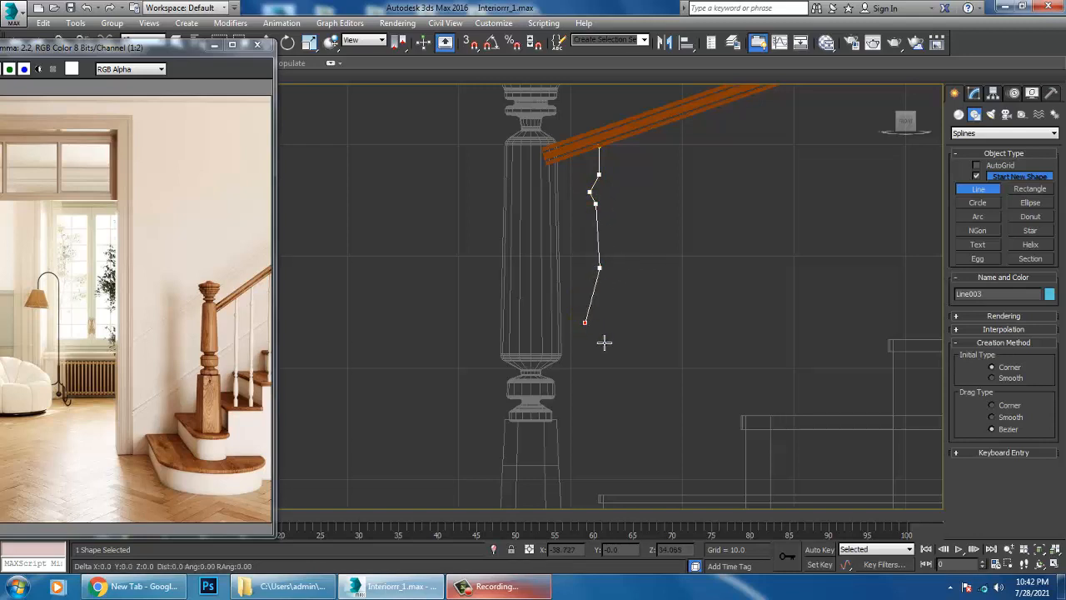
pyautogui.click(618, 389)
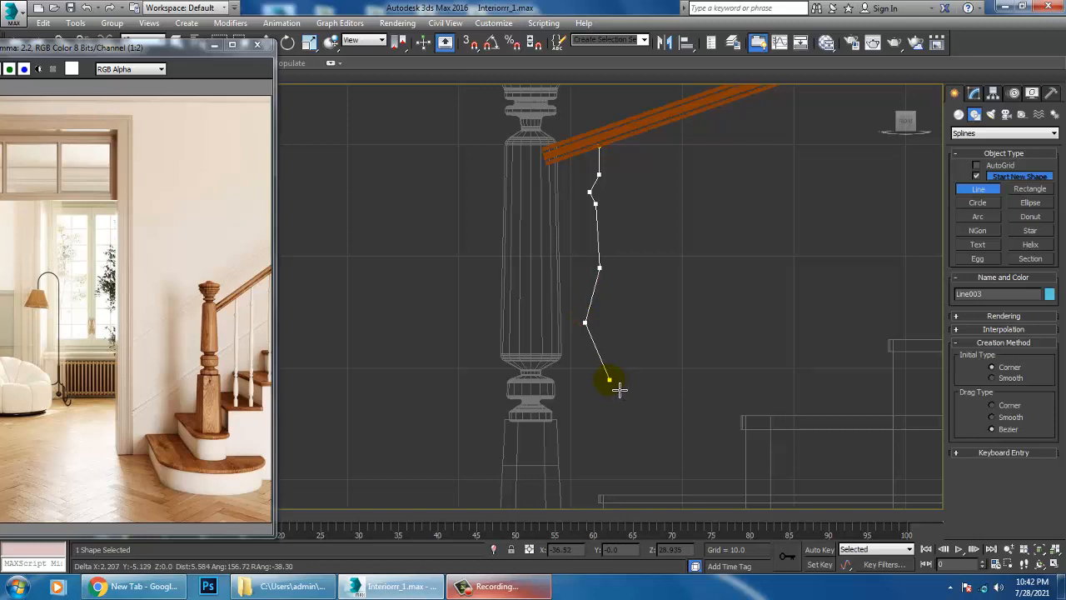
# Continue the baluster profile through the lower bead and bulge to the first tread, ending it with a short horizontal segment
pyautogui.moveTo(618, 390)
pyautogui.mouseDown(button='middle')
pyautogui.moveTo(642, 349)
pyautogui.moveTo(635, 328)
pyautogui.mouseUp(button='middle')
pyautogui.click(634, 331)
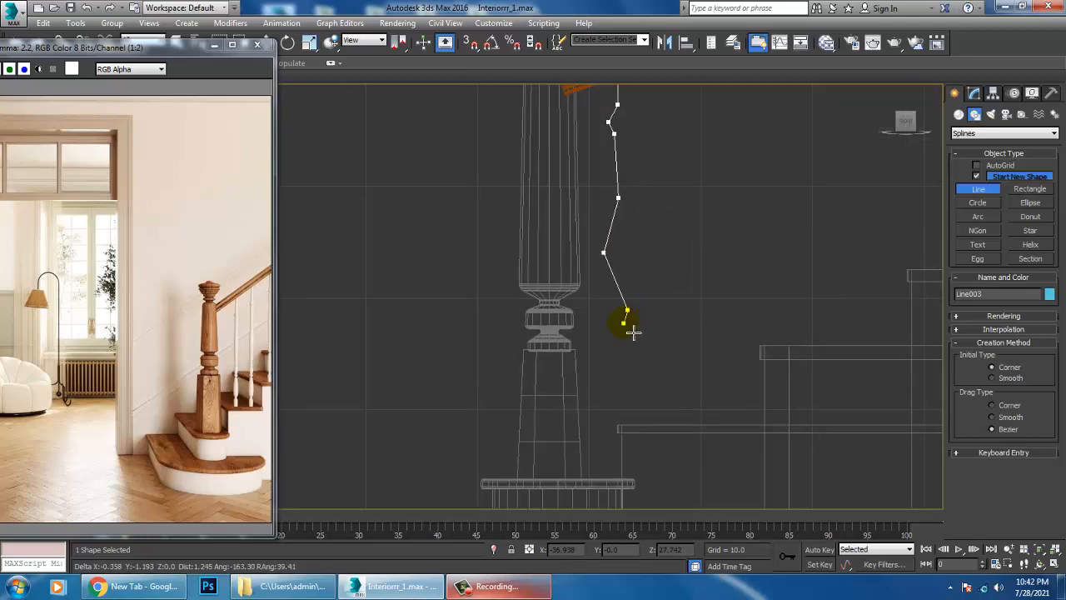
pyautogui.click(639, 340)
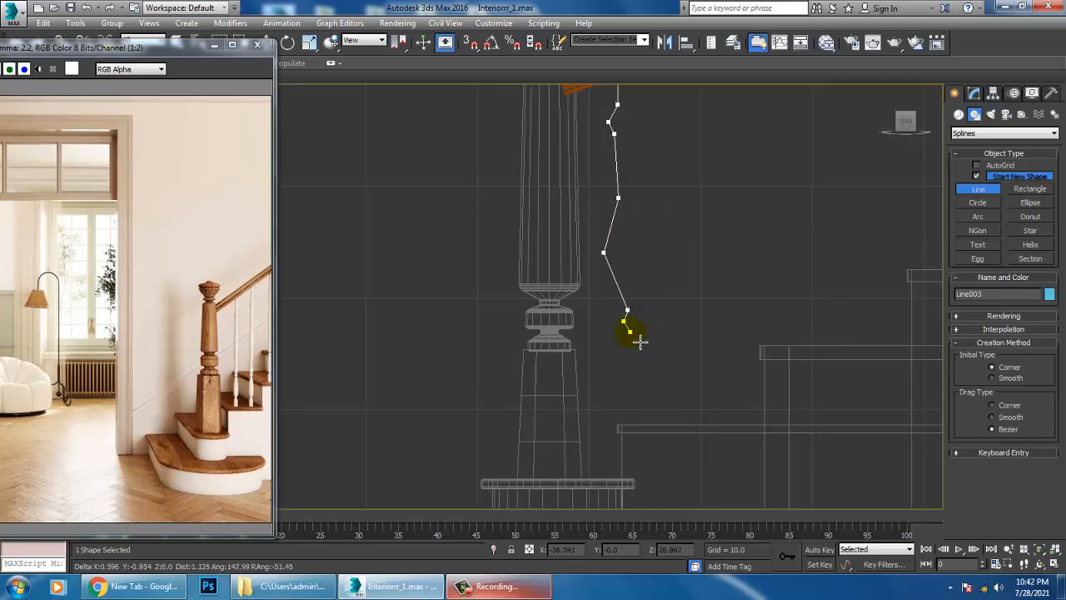
pyautogui.click(630, 385)
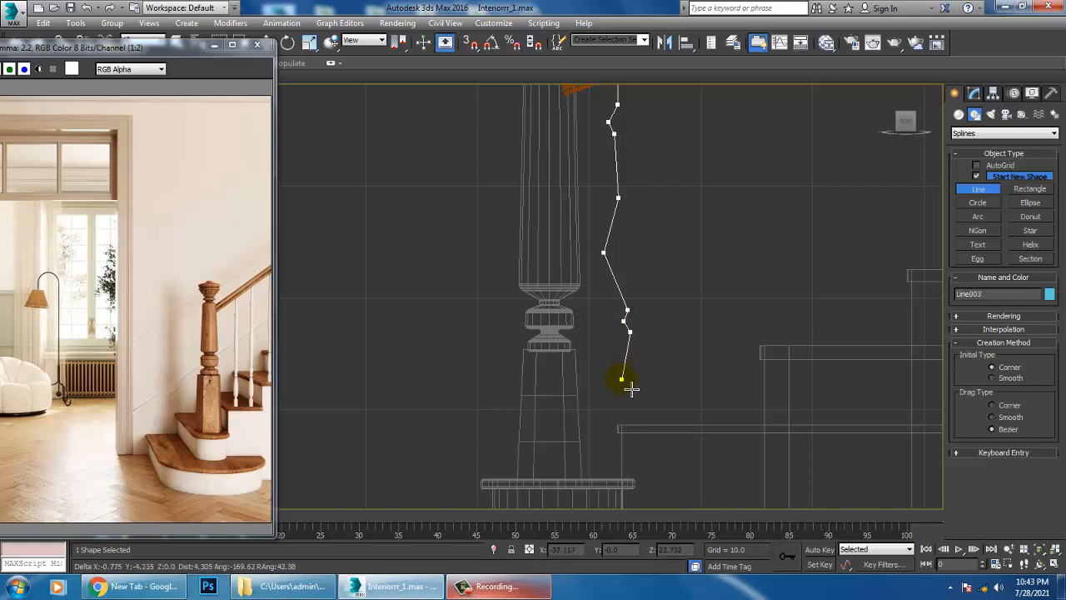
pyautogui.click(637, 400)
pyautogui.click(643, 431)
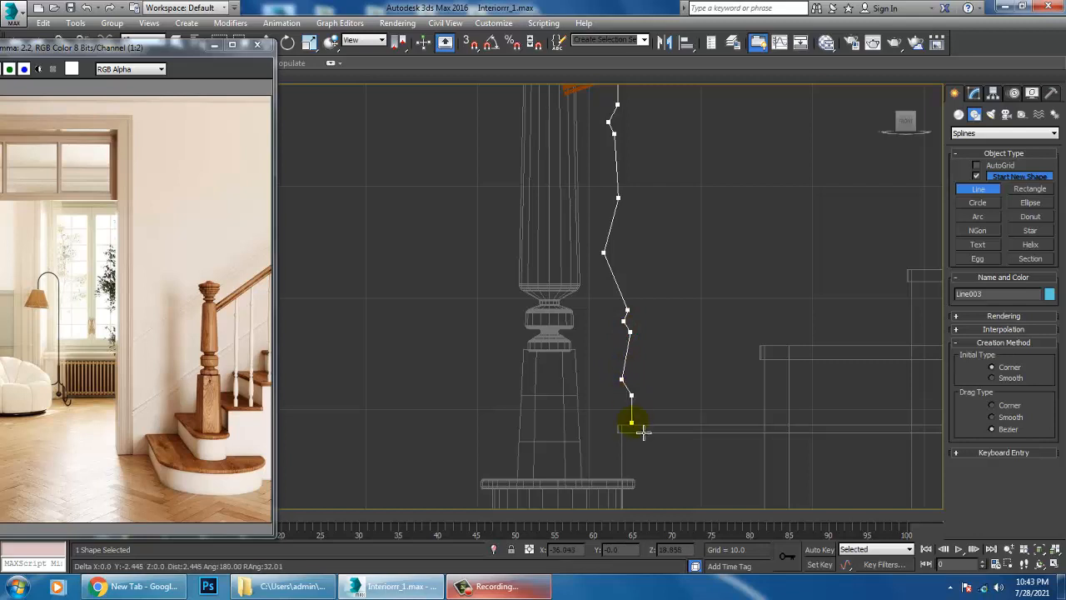
pyautogui.click(632, 428)
pyautogui.click(644, 428)
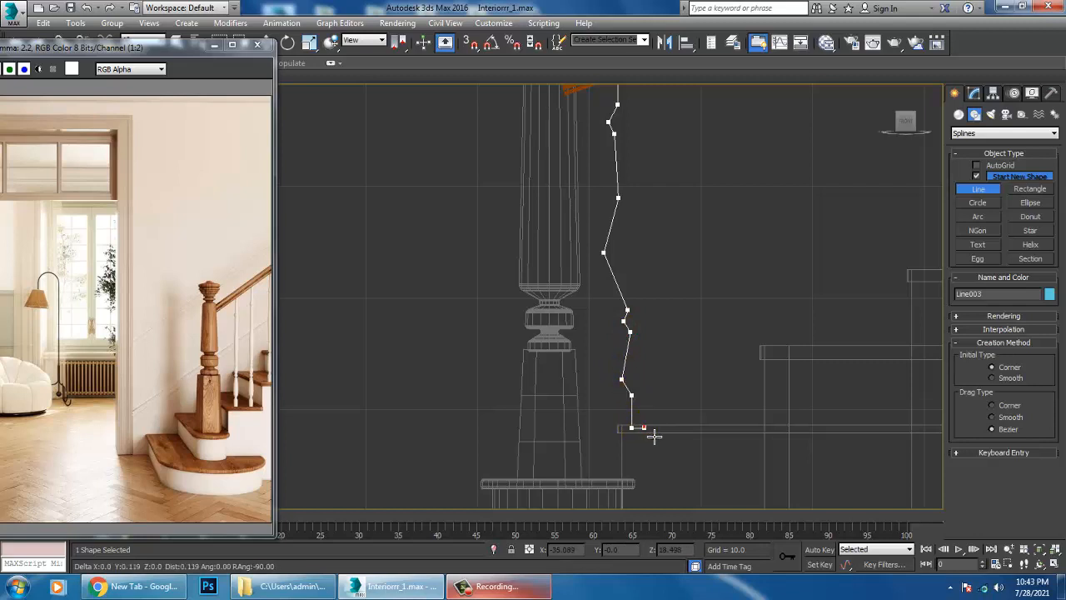
pyautogui.rightClick(645, 428)
pyautogui.rightClick(645, 428)
# Move the baluster profile's mid-height bulge vertex inward to about X -37.9 to flatten the bulge
pyautogui.moveTo(641, 289); pyautogui.dragTo(608, 311, button='middle')
pyautogui.press('1')
pyautogui.moveTo(545, 255); pyautogui.dragTo(615, 275)
pyautogui.moveTo(620, 282); pyautogui.dragTo(631, 321, button='middle')
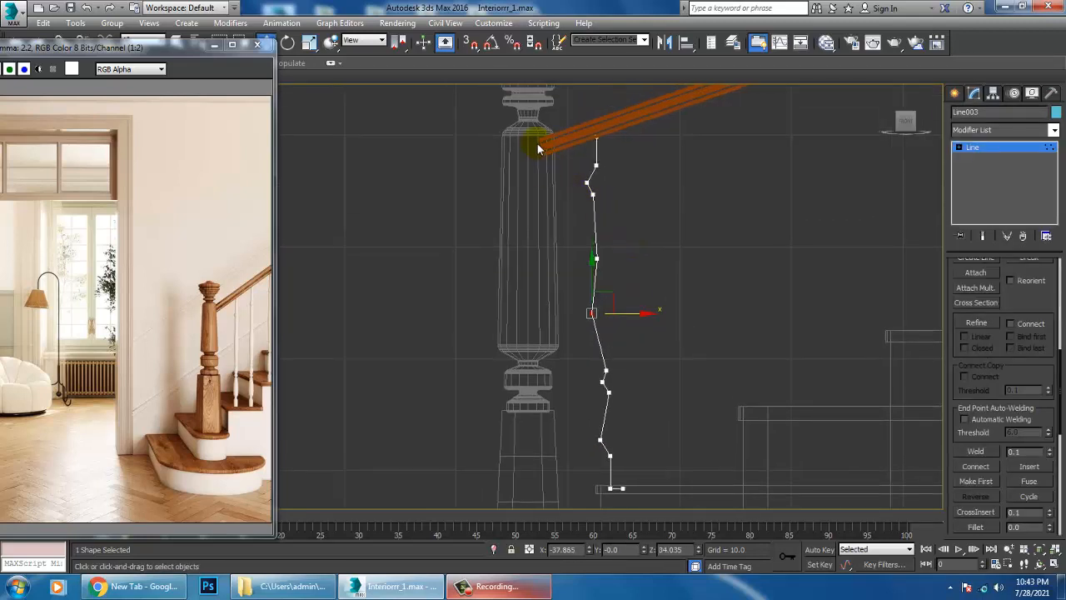
# Fillet all the profile's intermediate vertices, excluding the top end and base, then return to the Line level
pyautogui.moveTo(635, 398); pyautogui.dragTo(649, 469)
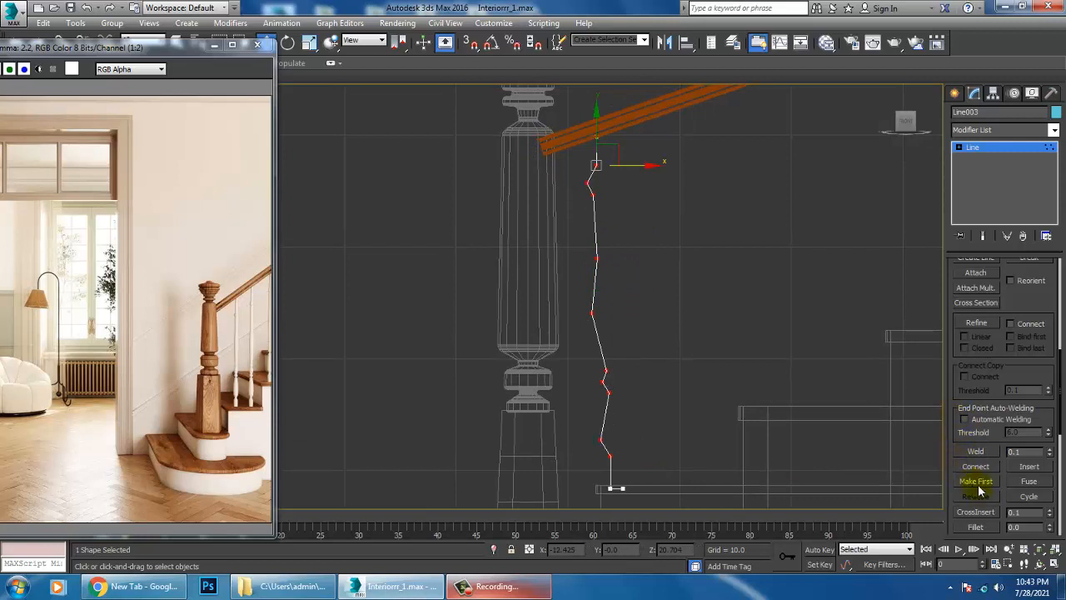
pyautogui.click(976, 527)
pyautogui.moveTo(593, 195); pyautogui.dragTo(588, 187)
pyautogui.click(972, 147)
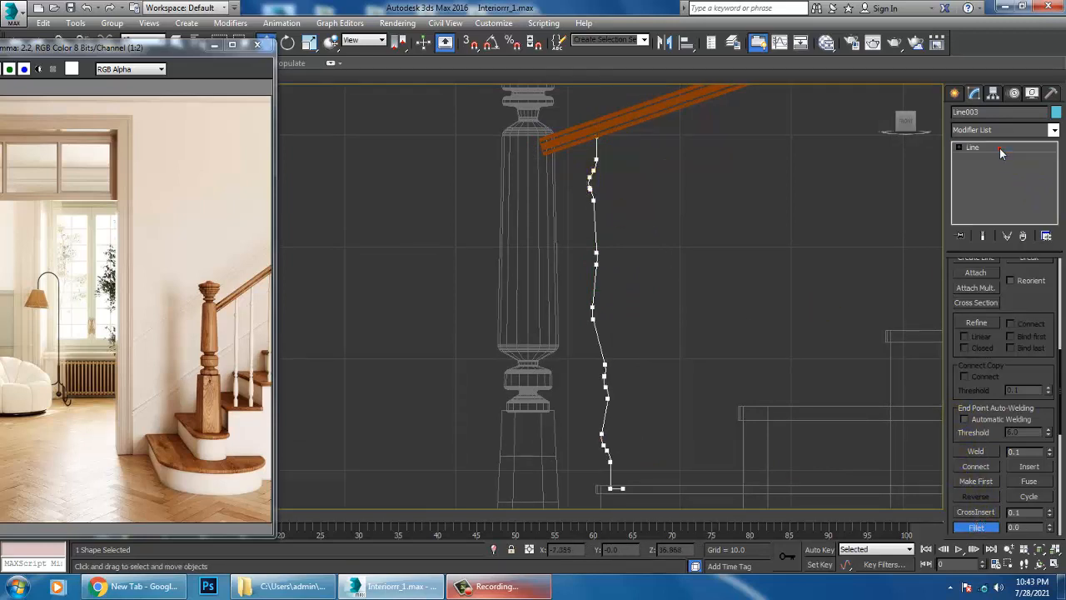
# Apply a Lathe modifier to the baluster profile and align its axis to Max
pyautogui.click(1003, 130)
pyautogui.scroll(-15, 1002, 261)
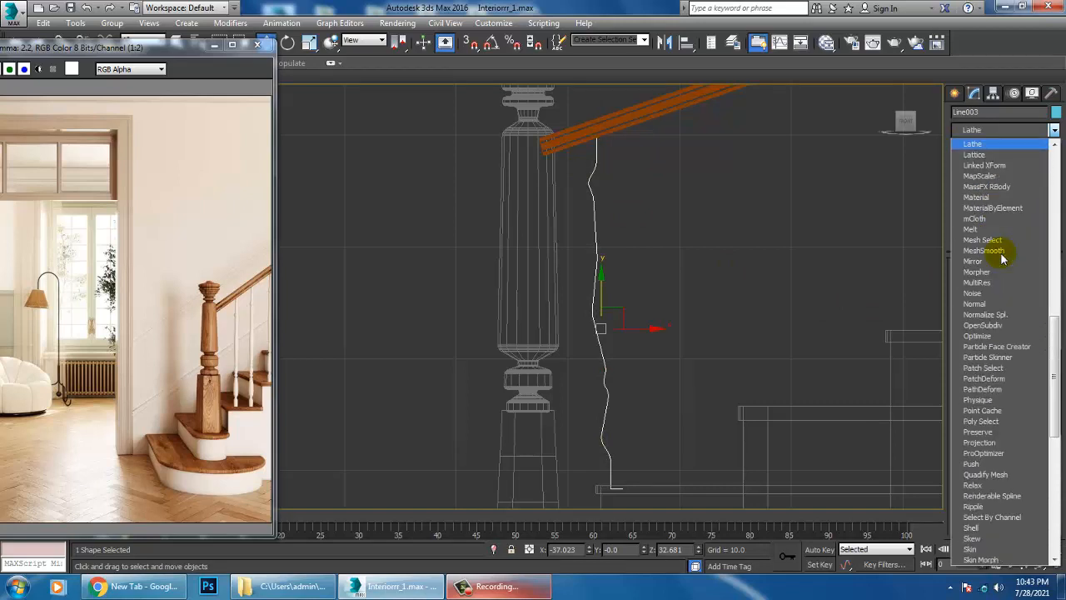
pyautogui.click(1002, 261)
pyautogui.moveTo(780, 347); pyautogui.dragTo(782, 341, button='middle')
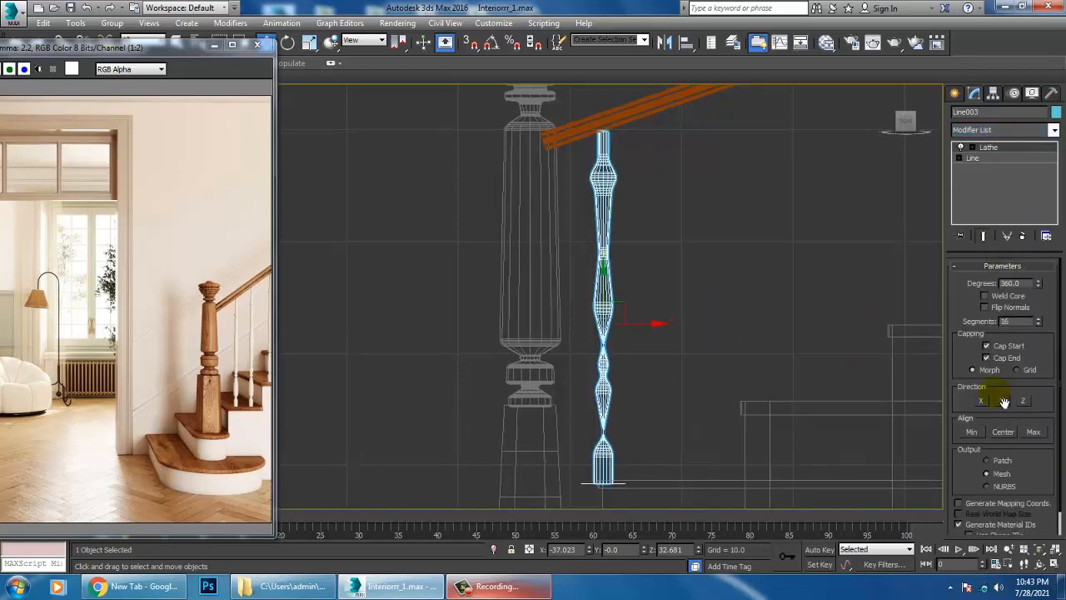
pyautogui.click(1011, 431)
pyautogui.moveTo(720, 325); pyautogui.dragTo(734, 324, button='middle')
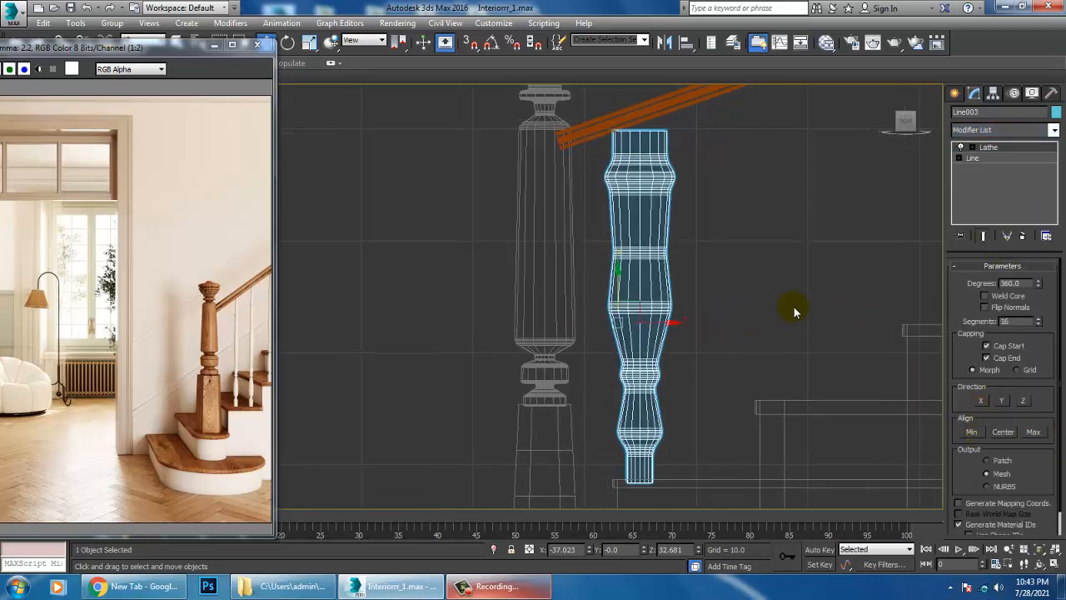
# With the lathed result shown, slim the baluster by moving its outer profile vertices towards the axis along X
pyautogui.click(959, 157)
pyautogui.click(982, 170)
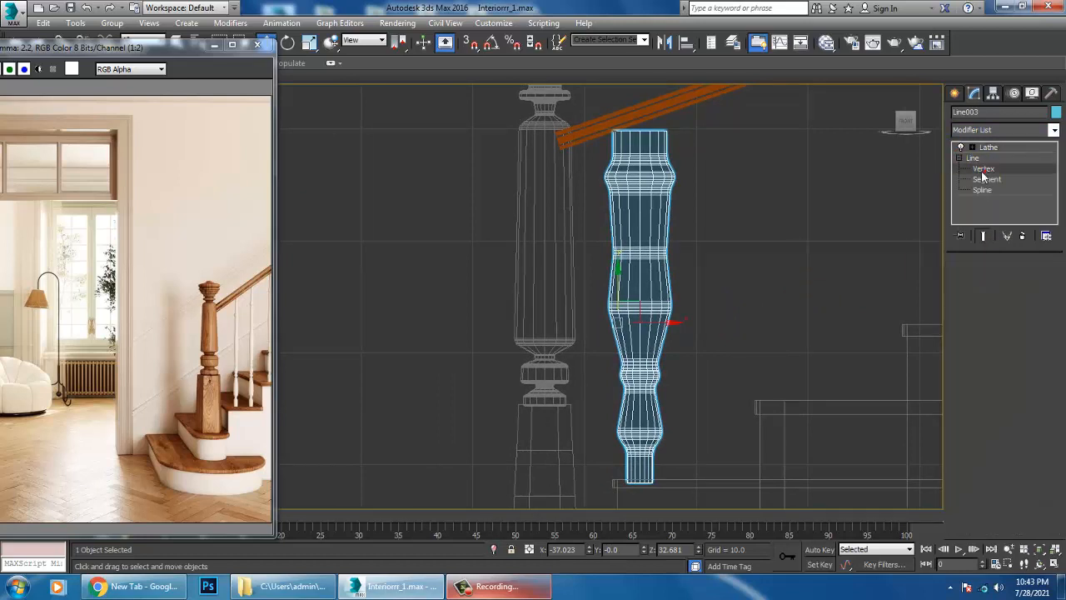
pyautogui.click(980, 236)
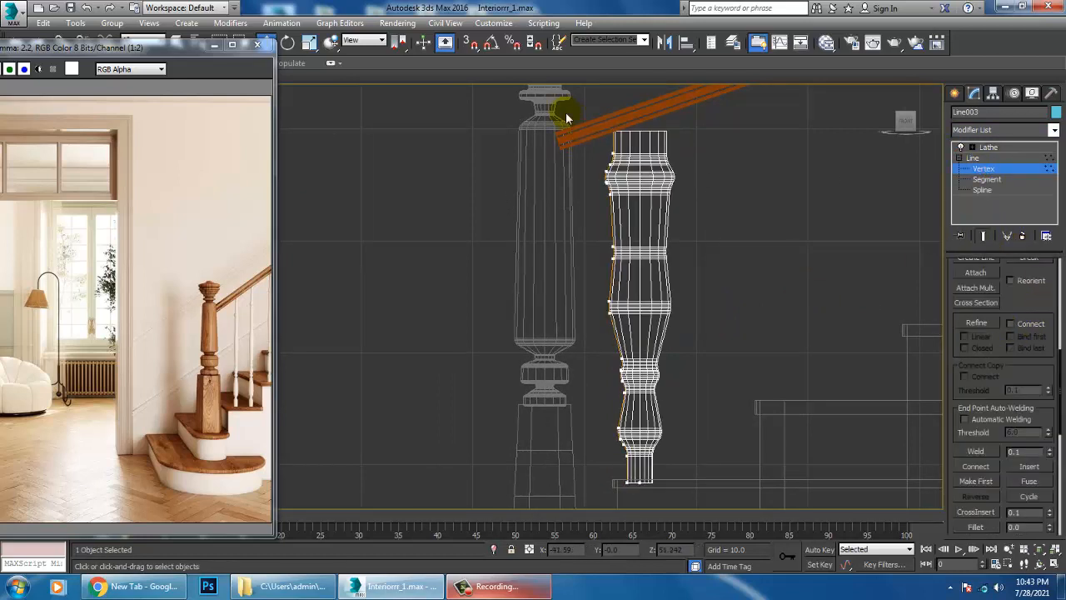
pyautogui.moveTo(649, 469); pyautogui.dragTo(676, 491)
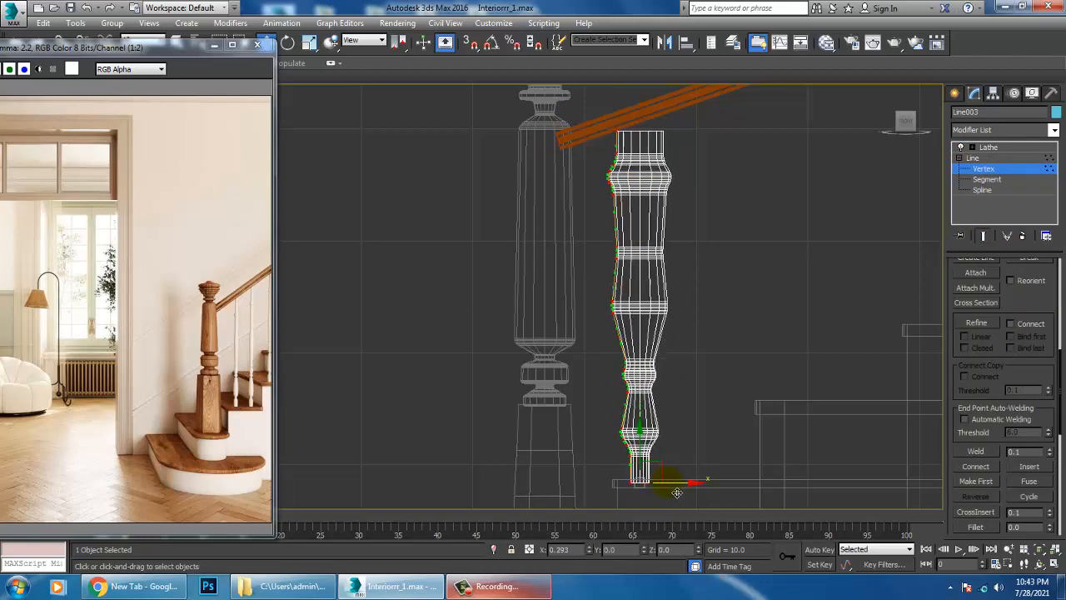
pyautogui.moveTo(583, 144); pyautogui.dragTo(585, 160, button='middle')
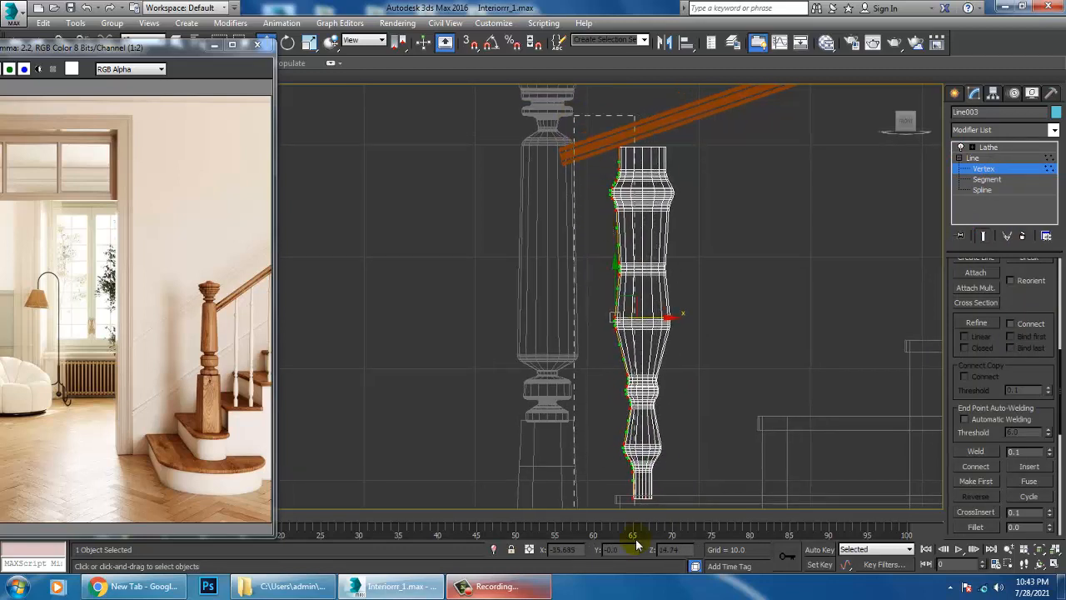
pyautogui.moveTo(671, 327); pyautogui.dragTo(677, 330)
# Narrow the baluster's upper collar and middle section by moving their profile vertices towards the axis
pyautogui.moveTo(649, 254); pyautogui.dragTo(653, 291, button='middle')
pyautogui.scroll(2, 648, 282)
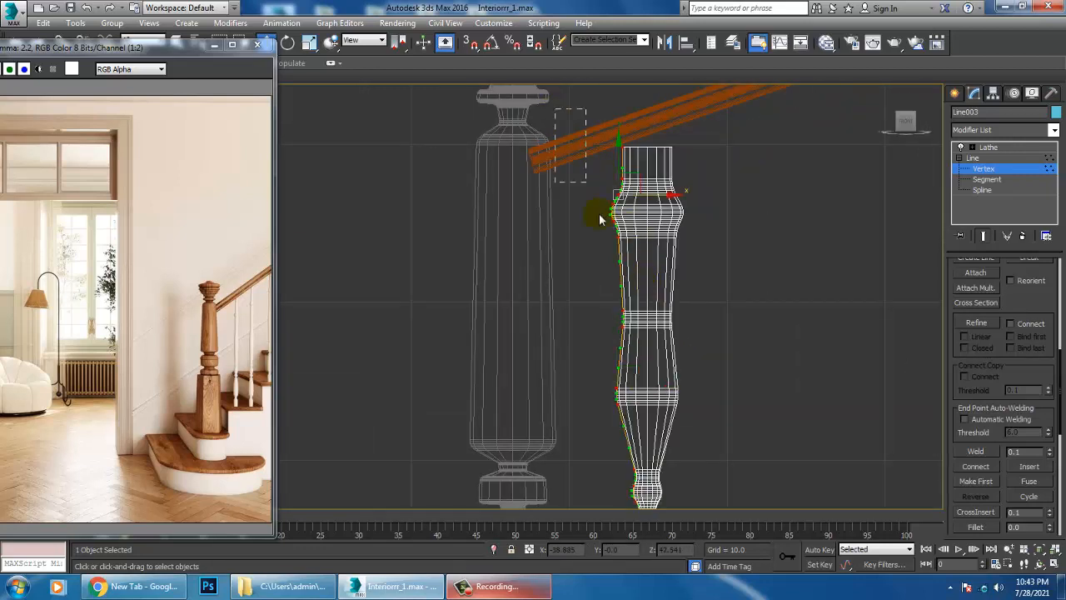
pyautogui.moveTo(647, 302); pyautogui.dragTo(648, 300)
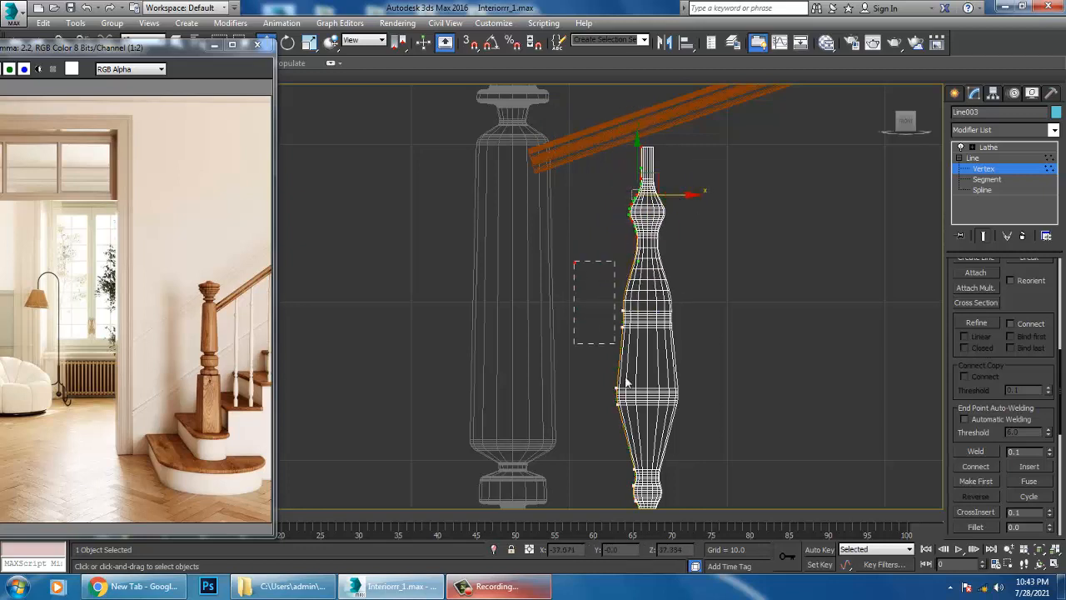
pyautogui.moveTo(627, 382); pyautogui.dragTo(632, 420)
pyautogui.moveTo(673, 398); pyautogui.dragTo(688, 400)
# Narrow the baluster's lower section by moving its profile vertices 0.209 along X and the base vertex 0.146
pyautogui.moveTo(673, 374); pyautogui.dragTo(689, 313, button='middle')
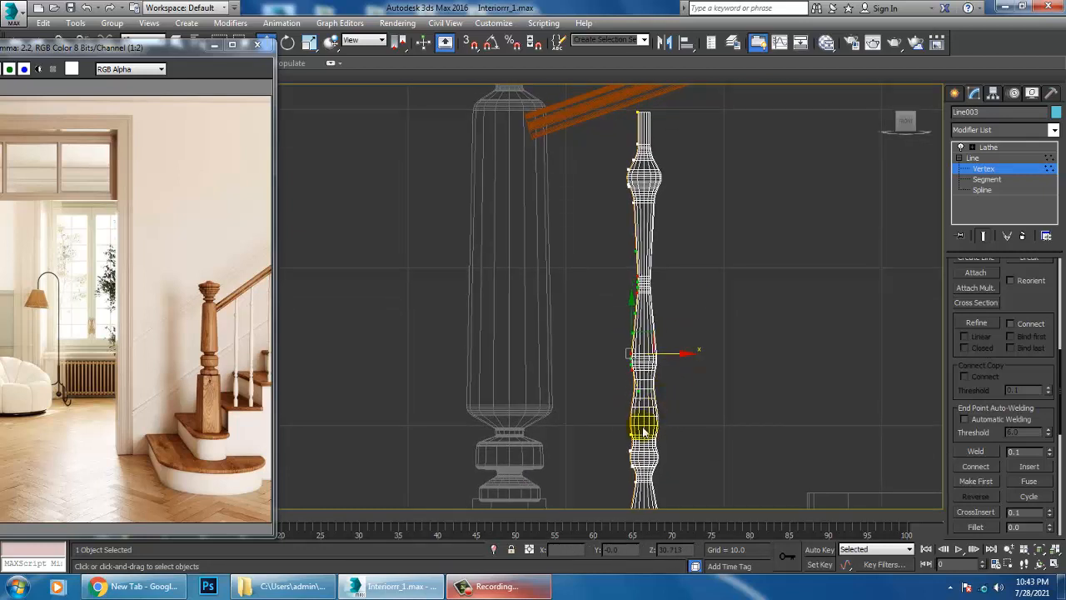
pyautogui.moveTo(642, 454); pyautogui.dragTo(609, 233, button='middle')
pyautogui.scroll(2, 639, 350)
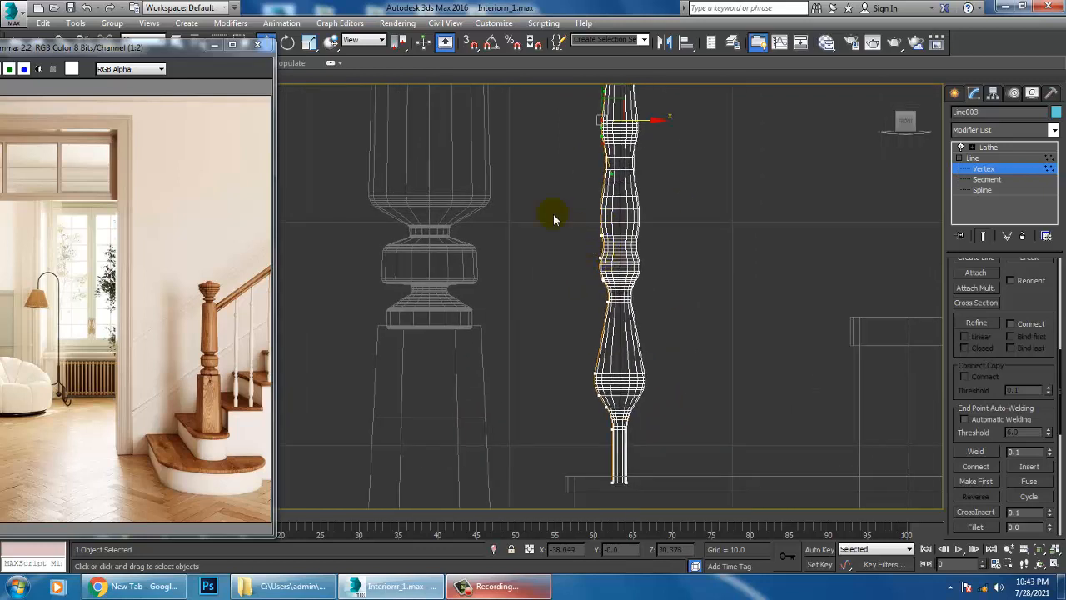
pyautogui.moveTo(617, 499); pyautogui.dragTo(671, 459)
pyautogui.scroll(2, 621, 379)
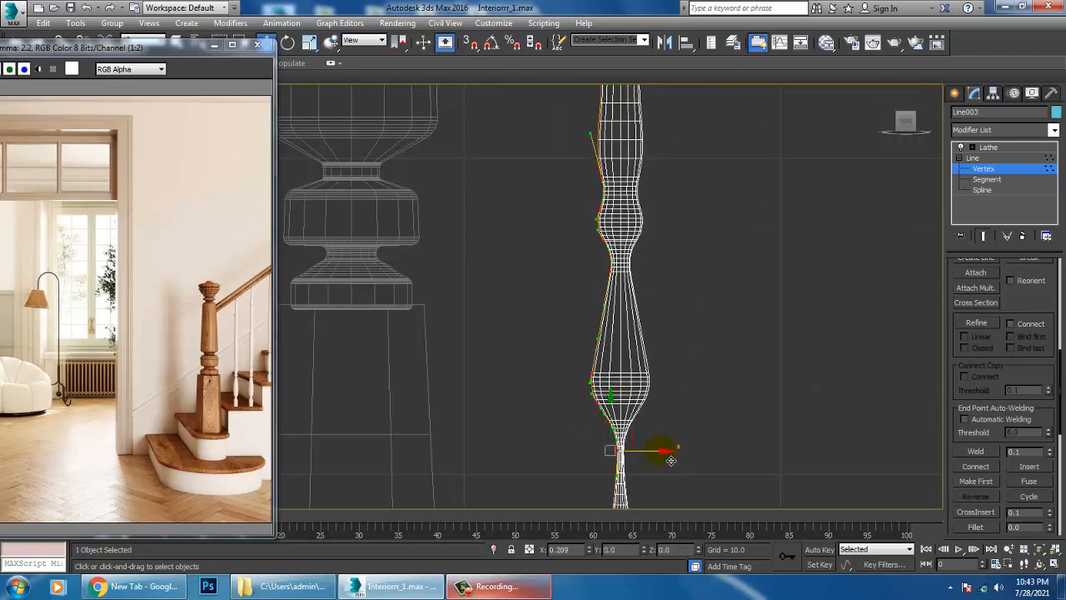
pyautogui.moveTo(659, 405); pyautogui.dragTo(634, 293, button='middle')
pyautogui.moveTo(566, 402); pyautogui.dragTo(639, 425)
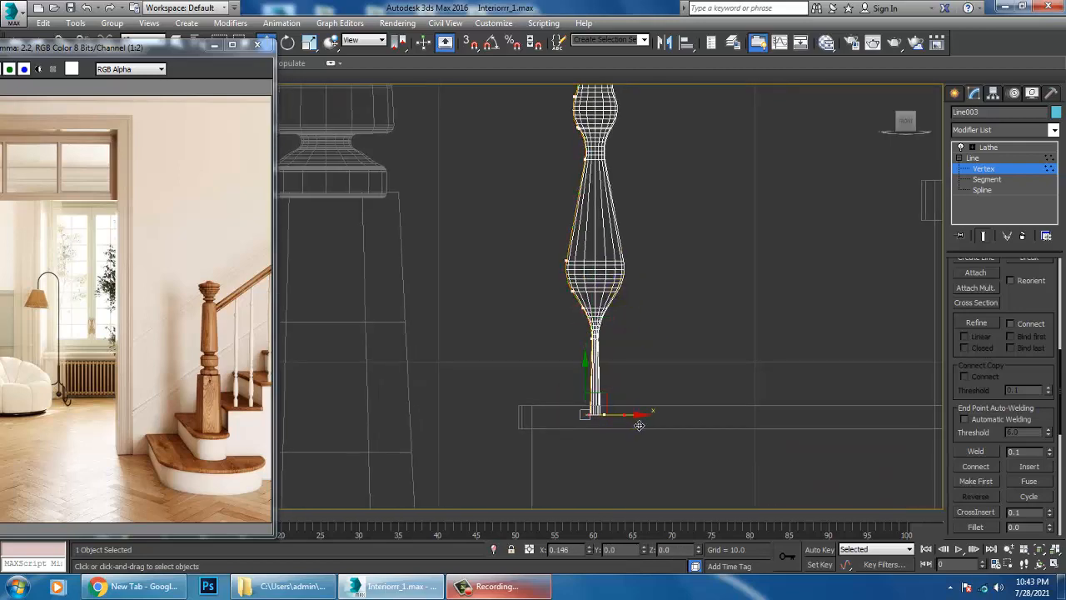
# Move the profile vertices around the small bead above the lower bulge closer to the axis
pyautogui.moveTo(618, 398); pyautogui.dragTo(621, 404, button='middle')
pyautogui.scroll(2, 622, 404)
pyautogui.moveTo(646, 338); pyautogui.dragTo(653, 450, button='middle')
pyautogui.scroll(-3, 639, 250)
pyautogui.moveTo(640, 234); pyautogui.dragTo(618, 306, button='middle')
pyautogui.moveTo(620, 331); pyautogui.dragTo(621, 330)
pyautogui.scroll(2, 625, 308)
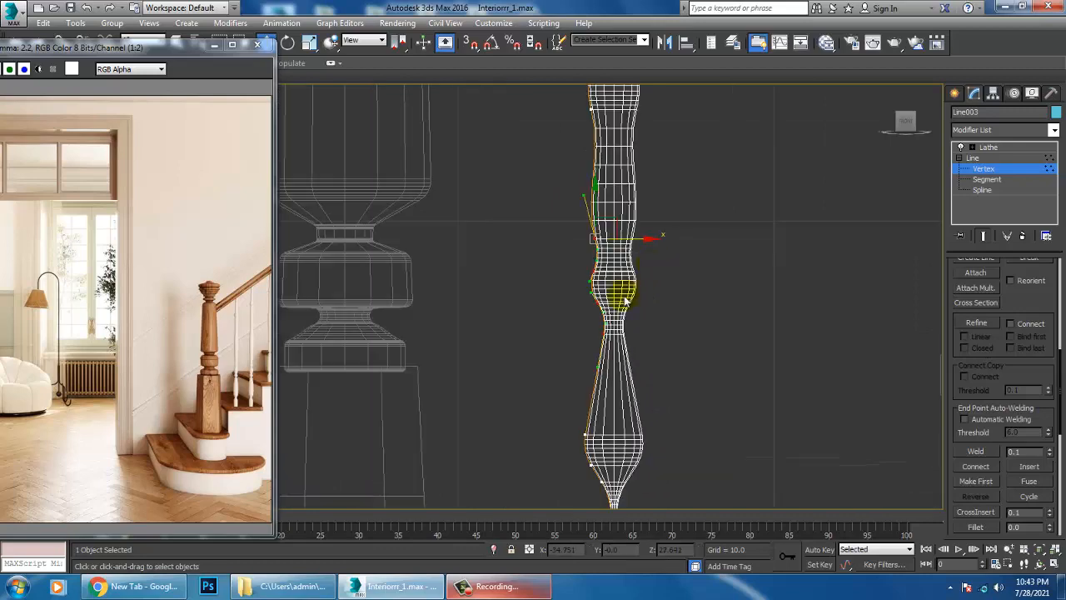
pyautogui.moveTo(653, 250); pyautogui.dragTo(659, 247)
# Move the baluster's mid-height bulge vertices slightly towards the axis to slim that section
pyautogui.moveTo(650, 232); pyautogui.dragTo(651, 357, button='middle')
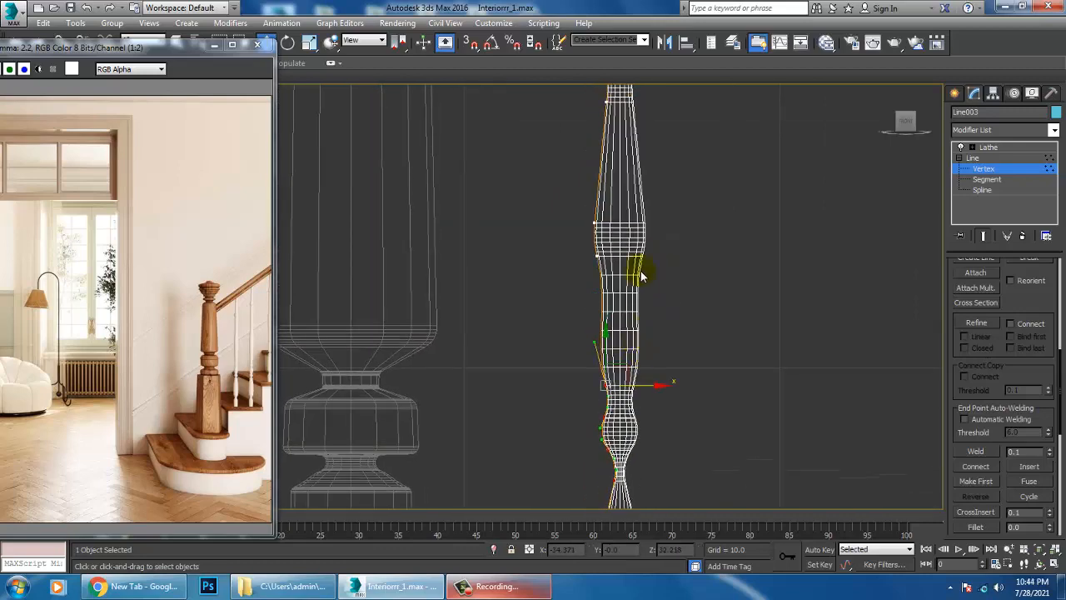
pyautogui.moveTo(640, 274); pyautogui.dragTo(636, 296, button='middle')
pyautogui.moveTo(623, 337); pyautogui.dragTo(624, 337)
pyautogui.moveTo(657, 251); pyautogui.dragTo(663, 252)
# Move the upper collar's profile vertices 0.209 along X towards the axis and the top end vertex 0.124
pyautogui.moveTo(652, 209); pyautogui.dragTo(646, 416, button='middle')
pyautogui.moveTo(595, 172); pyautogui.dragTo(611, 372, button='middle')
pyautogui.moveTo(621, 393); pyautogui.dragTo(621, 391)
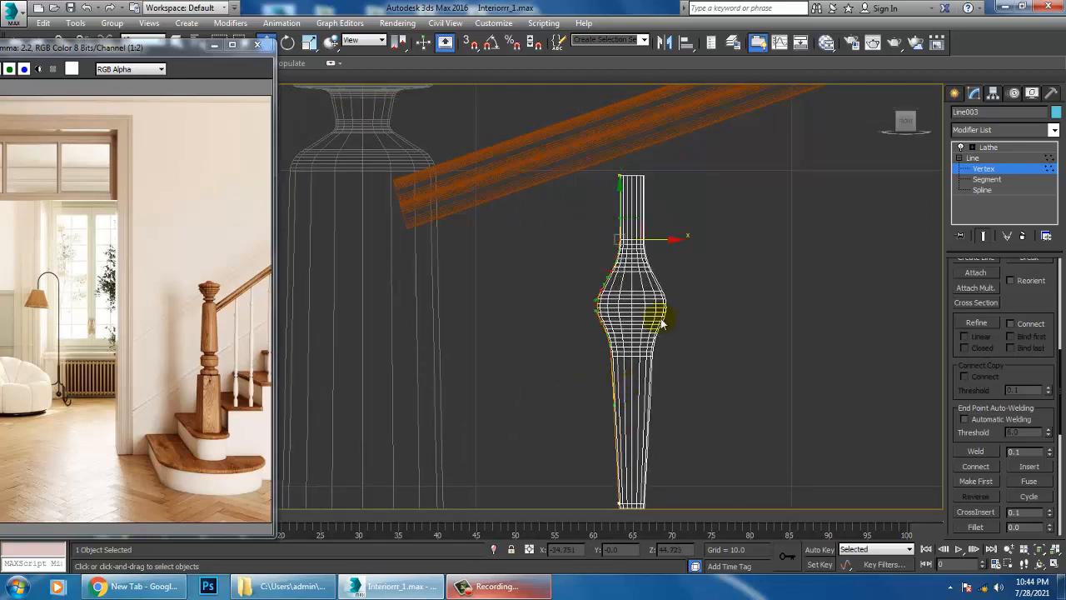
pyautogui.moveTo(679, 246); pyautogui.dragTo(686, 245)
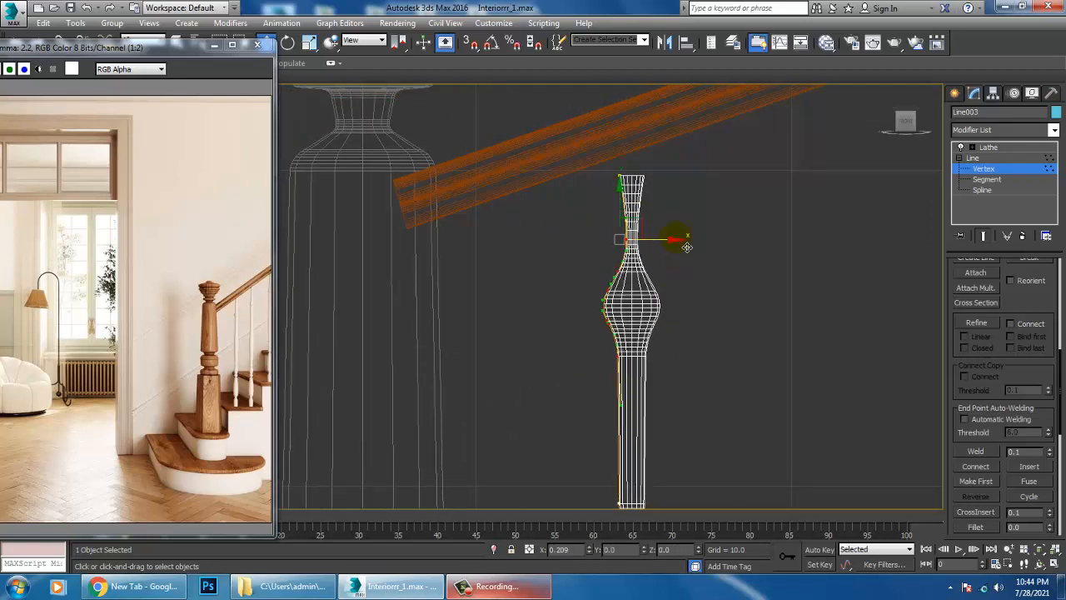
pyautogui.moveTo(588, 161); pyautogui.dragTo(646, 191)
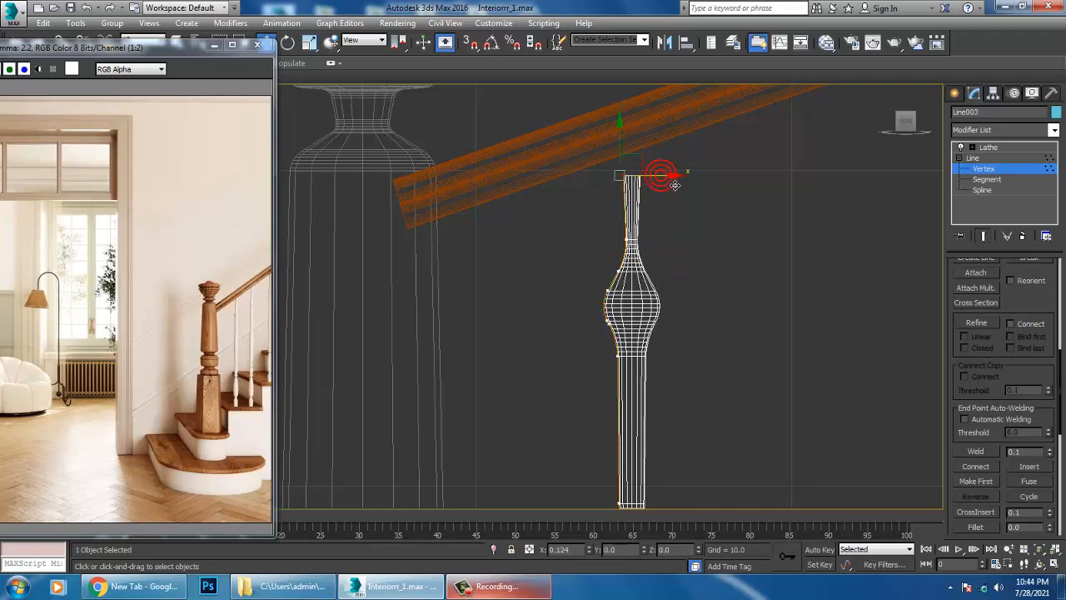
# Move the profile vertices of the baluster's lower bulge slightly towards the axis and return to the Lathe result
pyautogui.scroll(-5, 658, 221)
pyautogui.moveTo(644, 288); pyautogui.dragTo(679, 332, button='middle')
pyautogui.scroll(6, 602, 374)
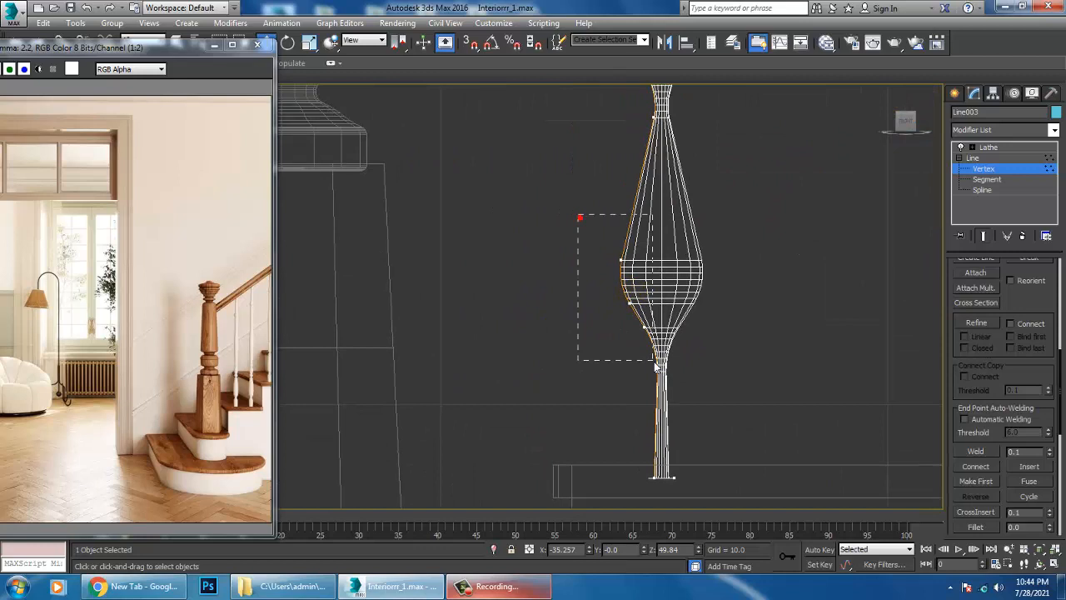
pyautogui.moveTo(580, 217); pyautogui.dragTo(578, 218)
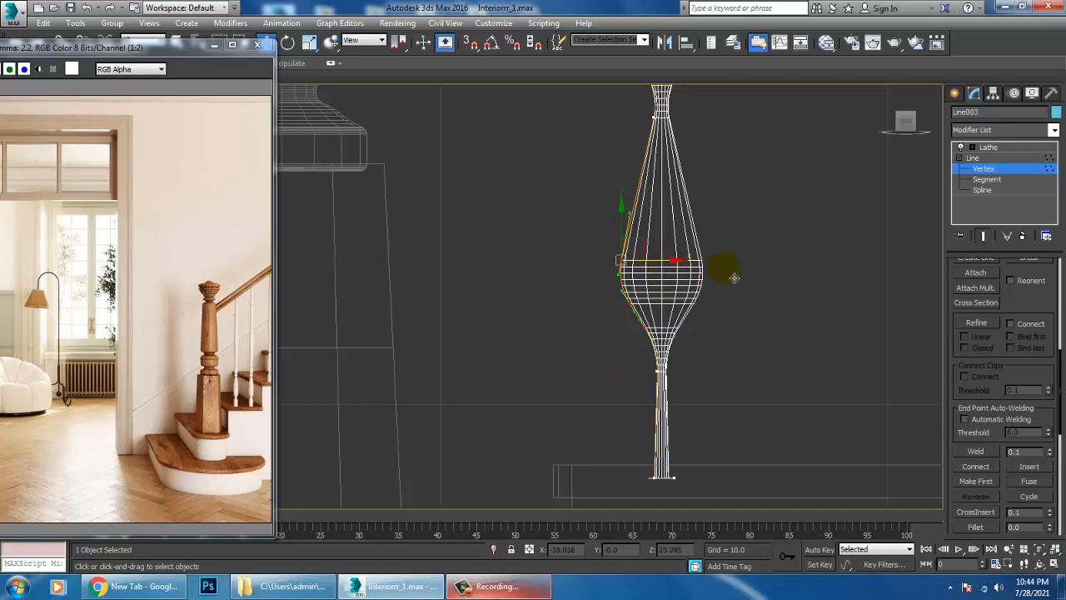
pyautogui.moveTo(650, 284); pyautogui.dragTo(688, 271)
pyautogui.scroll(-3, 676, 264)
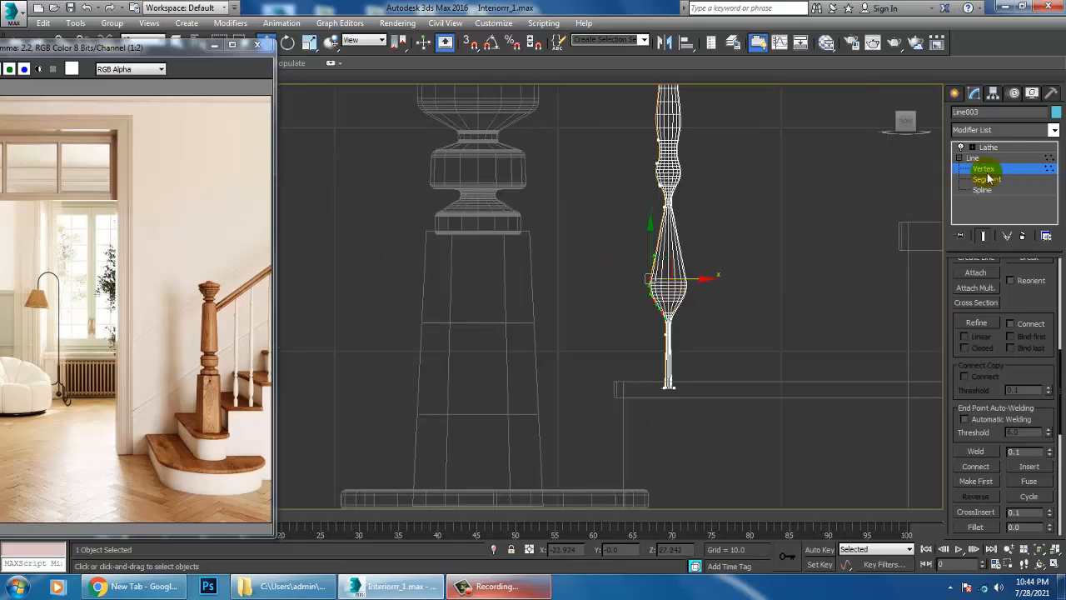
pyautogui.click(1000, 148)
# Move the baluster -15.658 along Y, out to the open side of the stairs beneath the handrail
pyautogui.hotkey('alt', 'w')
pyautogui.middleClick(806, 373)
pyautogui.hotkey('alt', 'w')
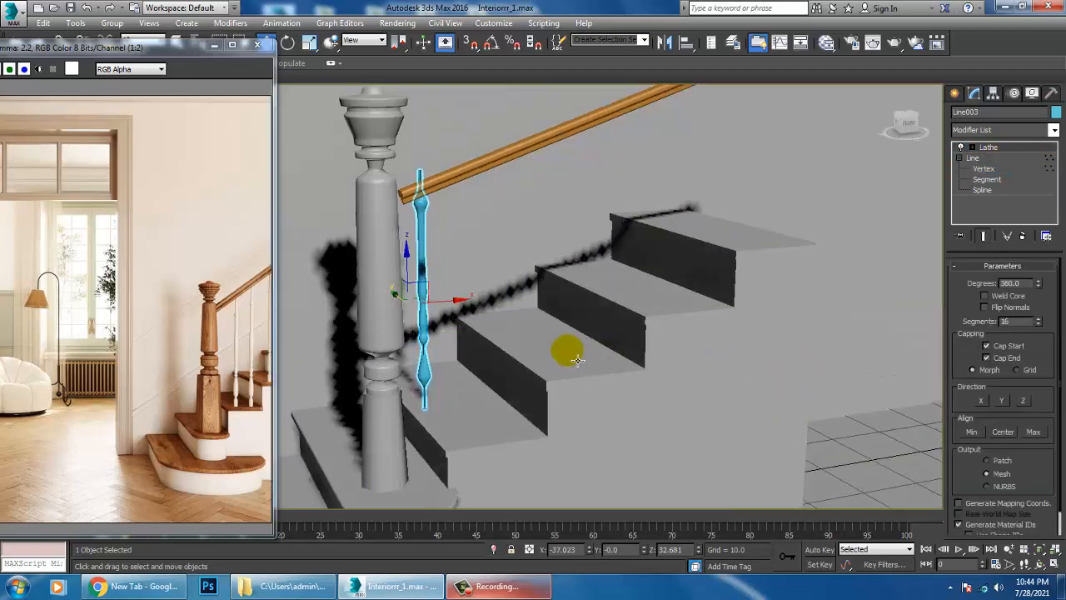
pyautogui.keyDown('alt'); pyautogui.moveTo(578, 361); pyautogui.dragTo(548, 362, button='middle'); pyautogui.keyUp('alt')
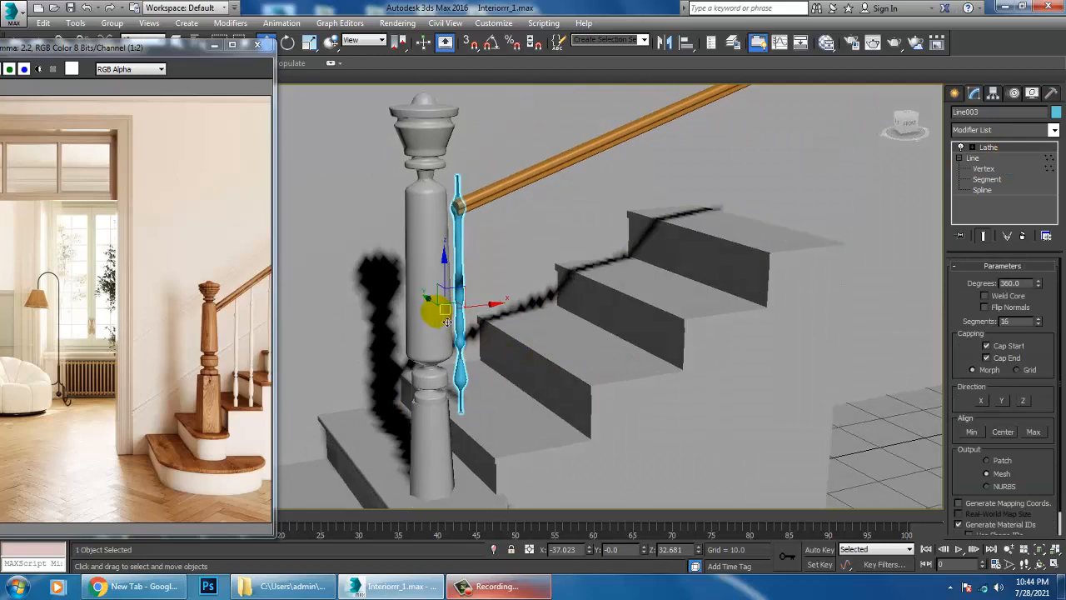
pyautogui.moveTo(433, 302); pyautogui.dragTo(476, 333)
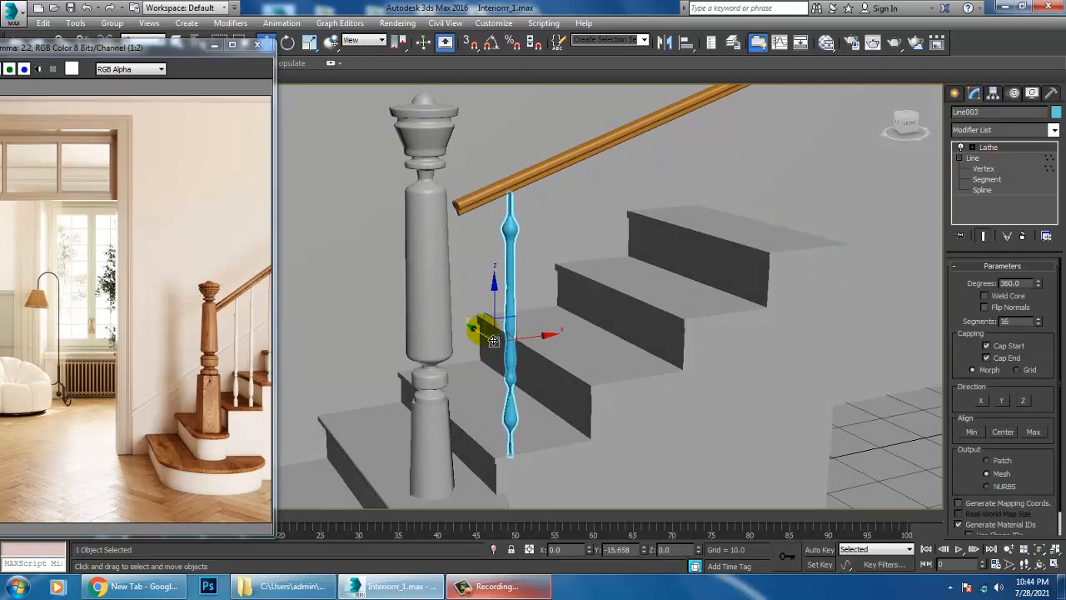
pyautogui.keyDown('alt'); pyautogui.moveTo(515, 286); pyautogui.dragTo(872, 265, button='middle'); pyautogui.keyUp('alt')
# Raise the baluster's top profile vertices until its upper end reaches into the handrail
pyautogui.click(983, 168)
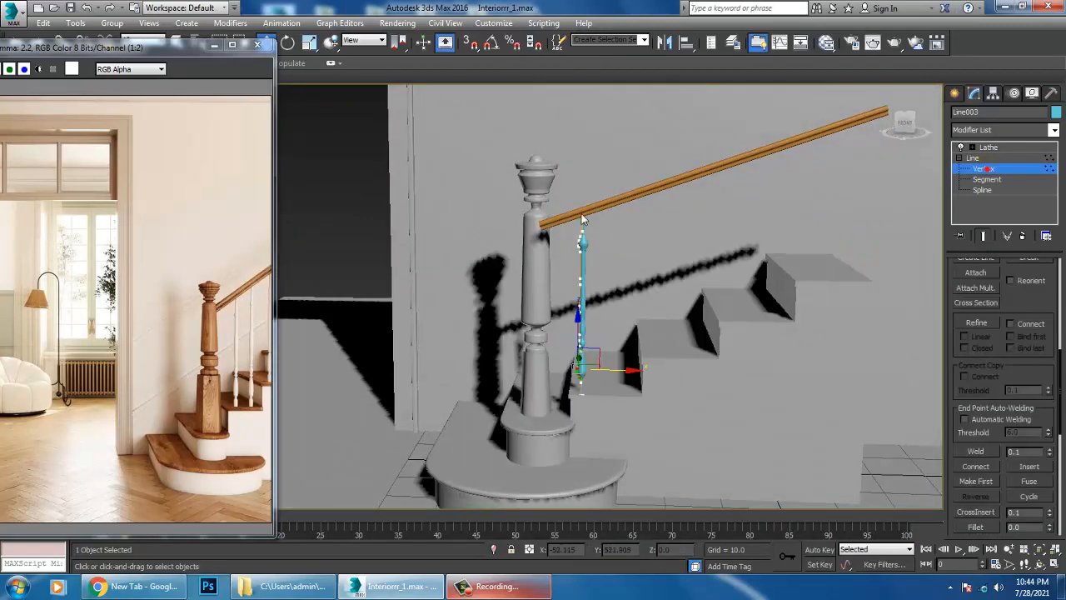
pyautogui.hotkey('alt', 'w')
pyautogui.scroll(-5, 706, 245)
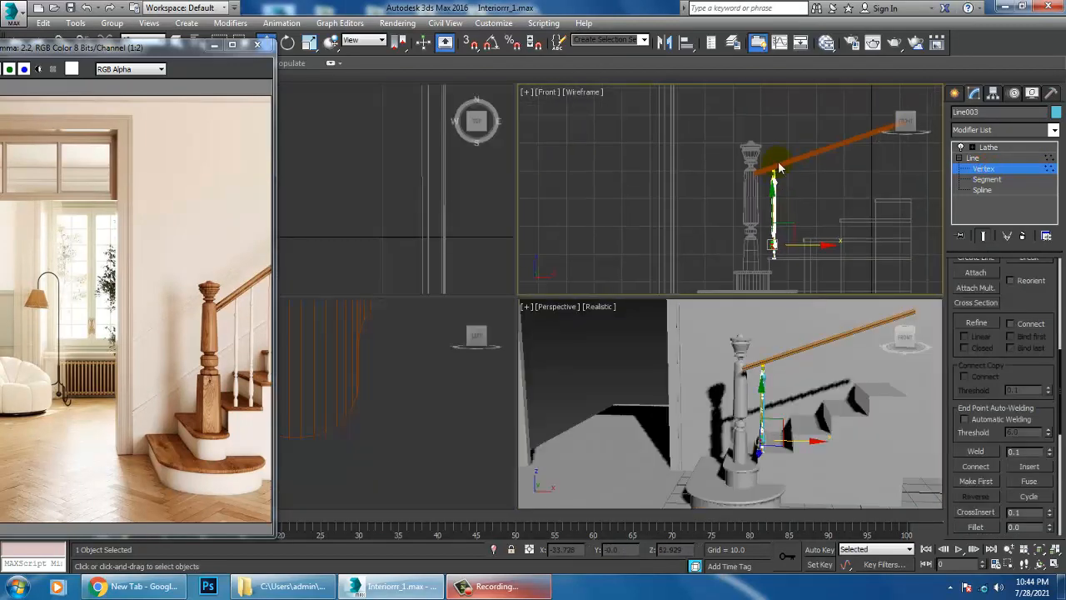
pyautogui.scroll(3, 778, 171)
pyautogui.moveTo(799, 248); pyautogui.dragTo(797, 244)
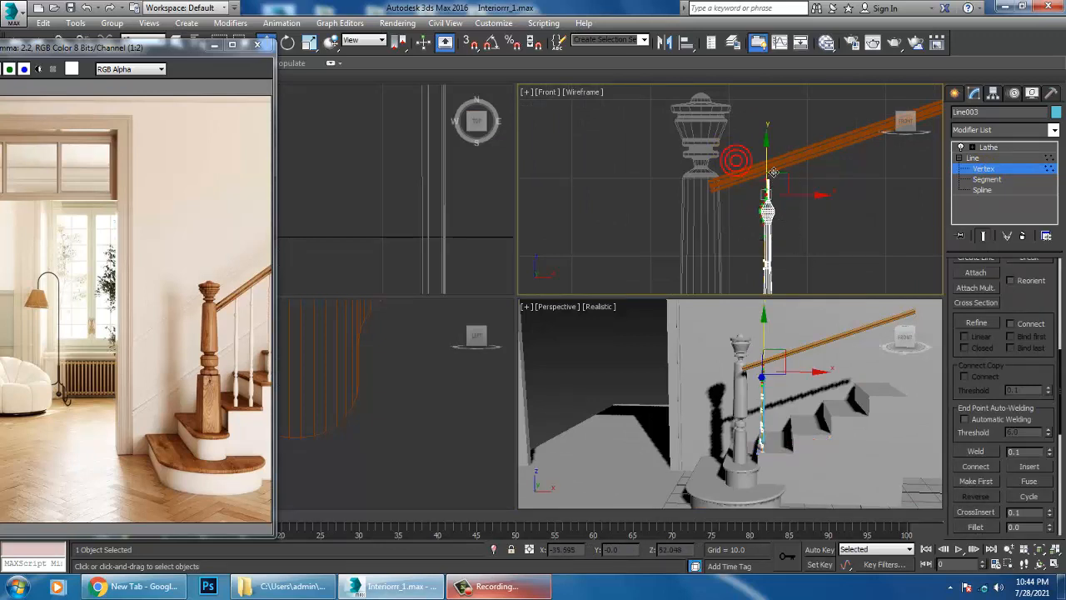
pyautogui.moveTo(773, 163); pyautogui.dragTo(772, 153)
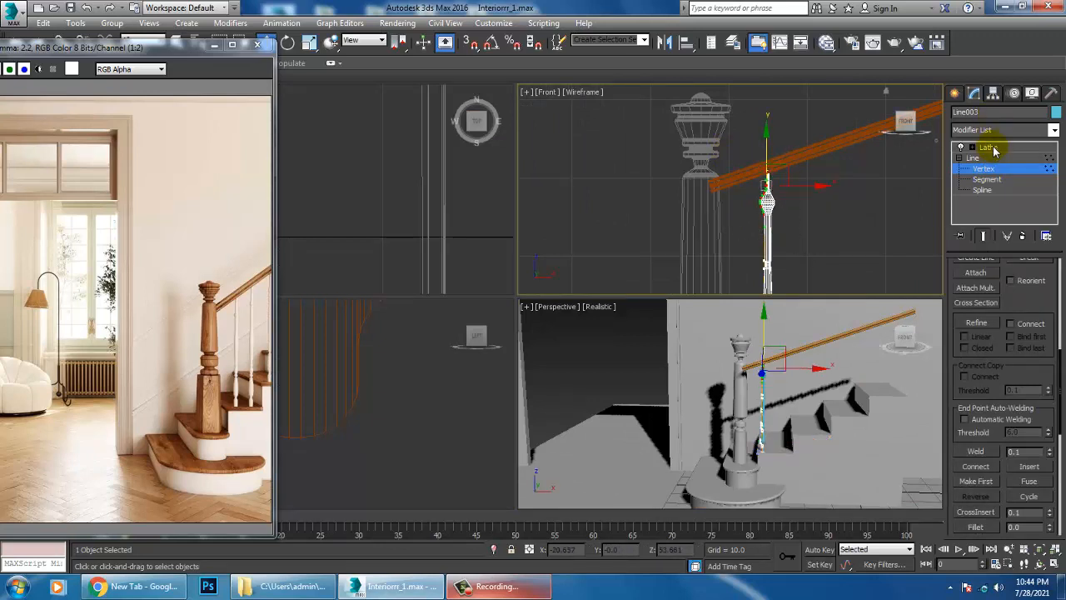
pyautogui.click(993, 150)
# Lower the baluster's lower profile vertices by 1.211 so its base sinks into the first tread
pyautogui.moveTo(756, 262); pyautogui.dragTo(741, 225, button='middle')
pyautogui.moveTo(828, 209); pyautogui.dragTo(773, 115, button='middle')
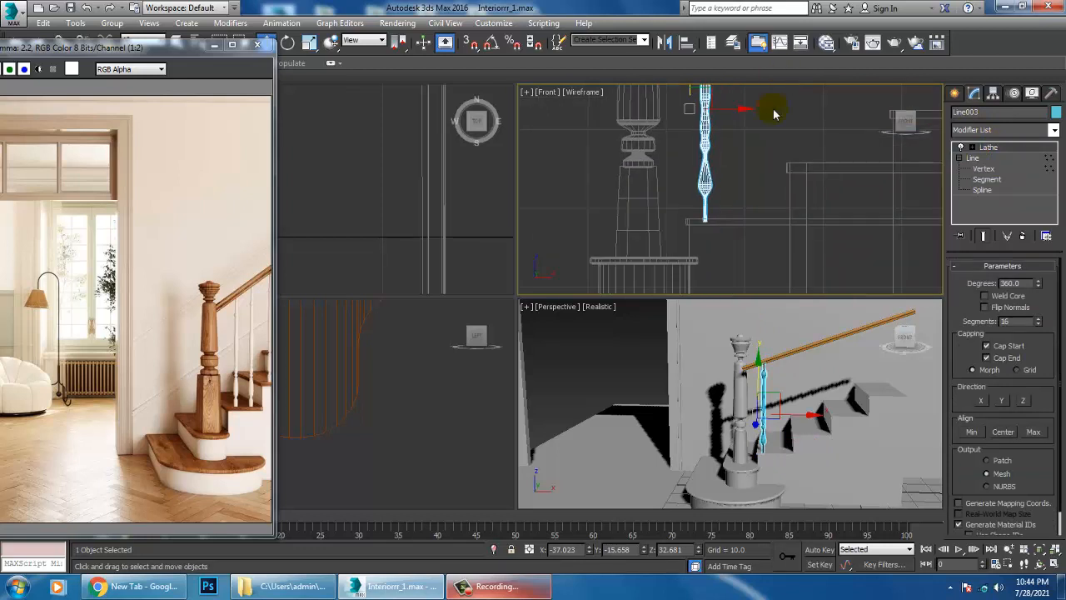
pyautogui.moveTo(753, 183); pyautogui.dragTo(749, 168, button='middle')
pyautogui.press('1')
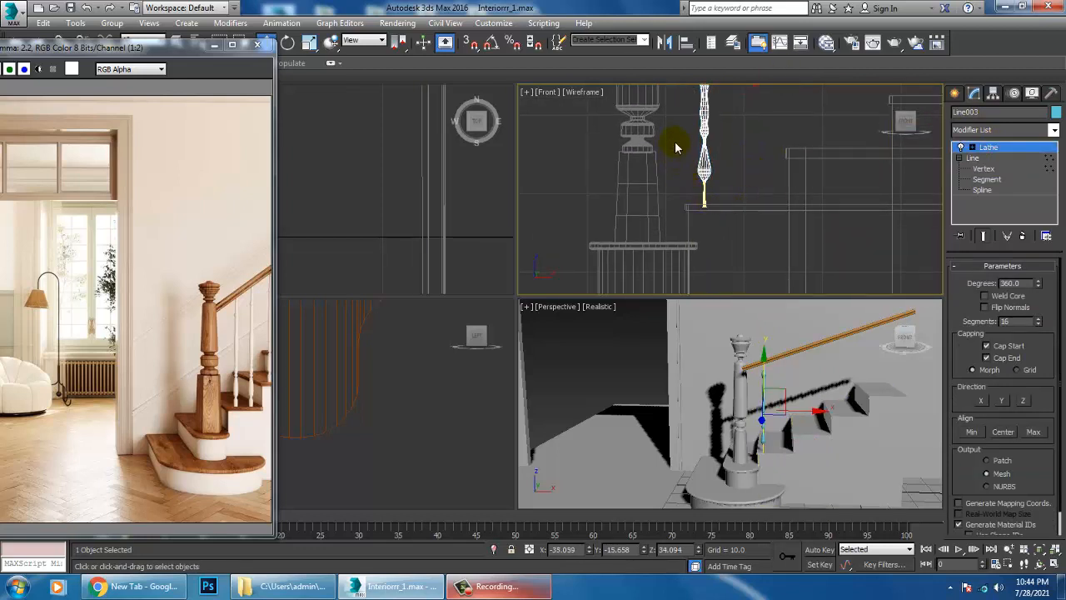
pyautogui.click(984, 169)
pyautogui.scroll(2, 687, 158)
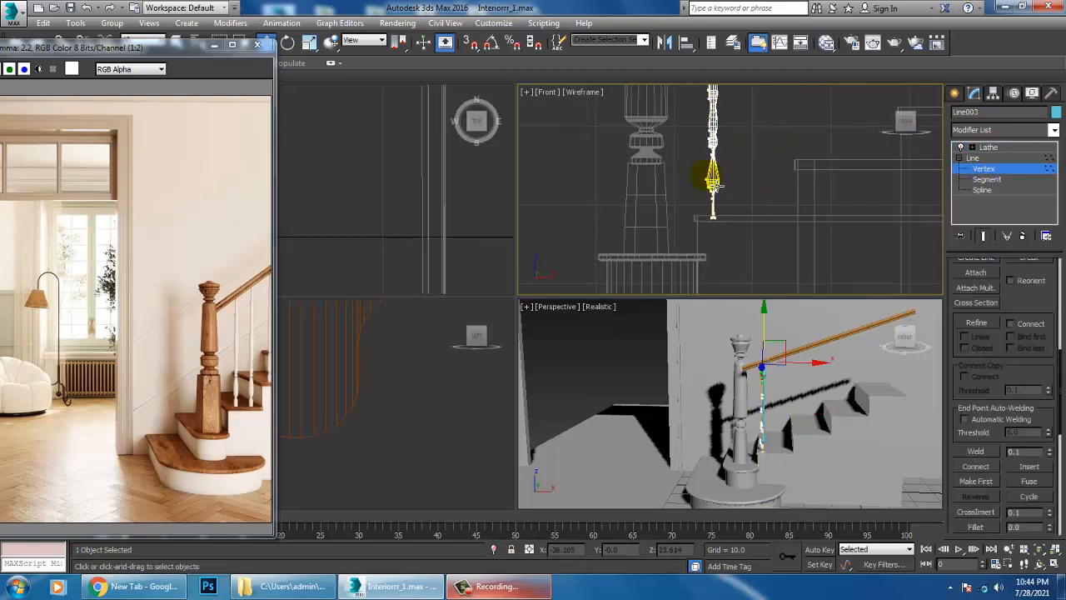
pyautogui.moveTo(750, 231); pyautogui.dragTo(752, 241)
pyautogui.click(713, 146)
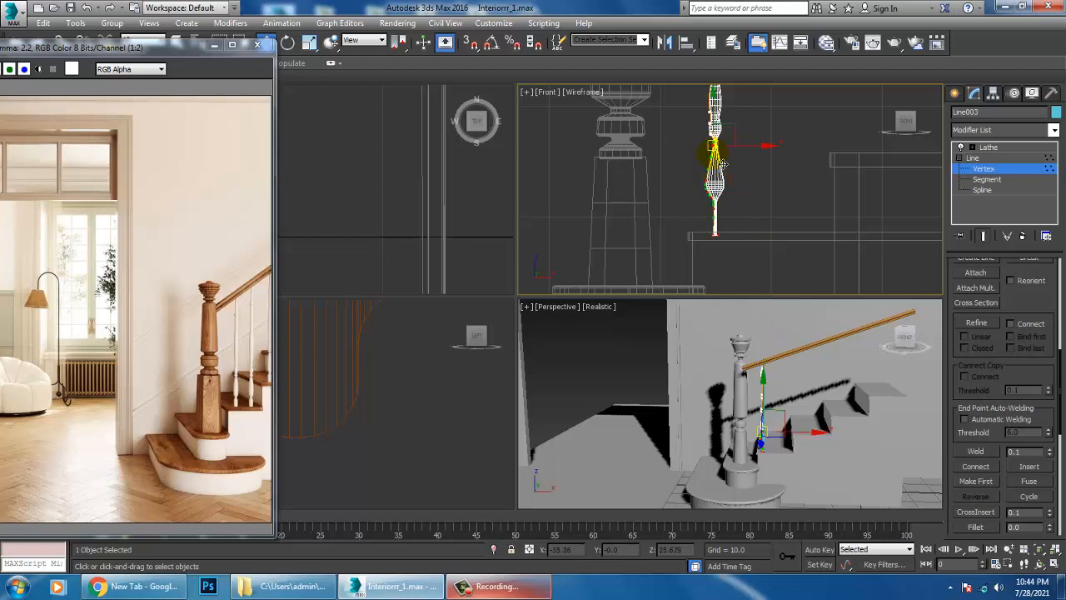
pyautogui.moveTo(721, 126); pyautogui.dragTo(730, 140)
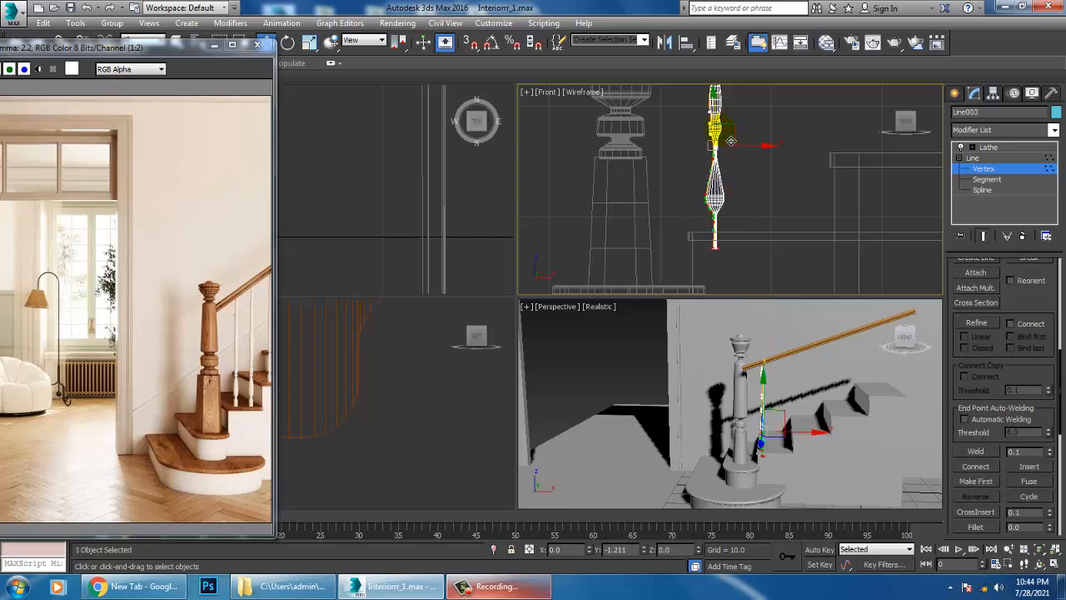
pyautogui.click(1015, 147)
# Move the baluster along Y to -12.286 to line it up with the handrail
pyautogui.hotkey('alt', 'w')
pyautogui.hotkey('alt', 'w')
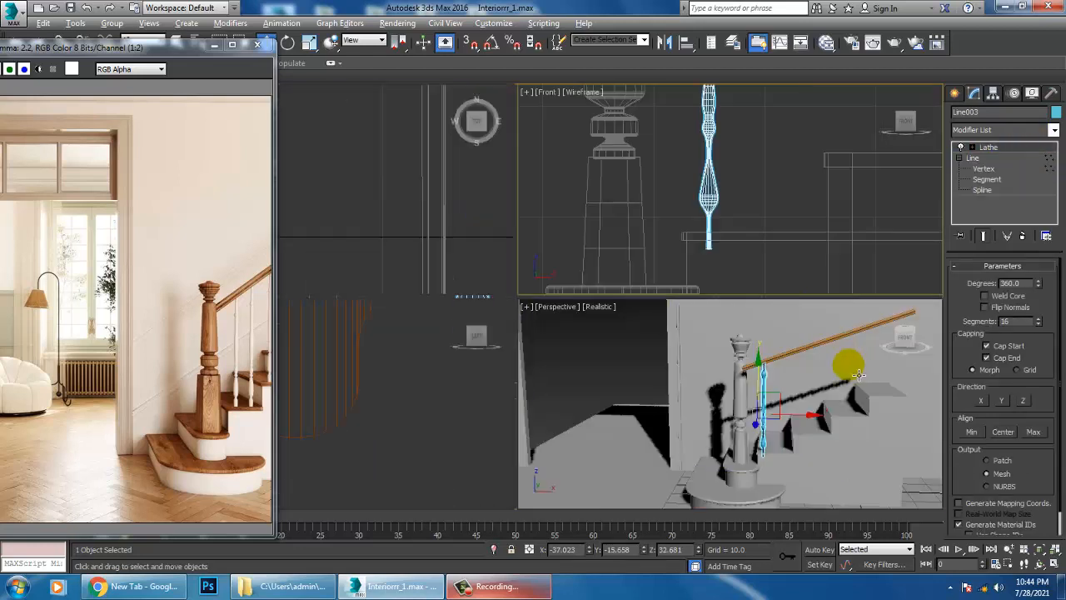
pyautogui.middleClick(849, 361)
pyautogui.hotkey('alt', 'w')
pyautogui.keyDown('alt'); pyautogui.moveTo(751, 308); pyautogui.dragTo(792, 313, button='middle'); pyautogui.keyUp('alt')
pyautogui.scroll(3, 544, 274)
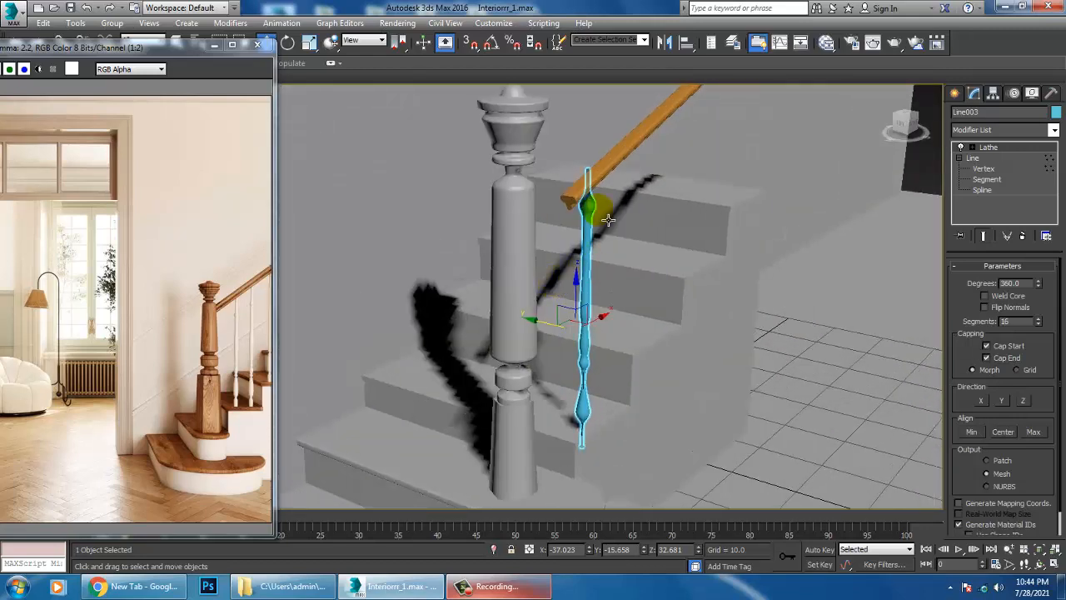
pyautogui.keyDown('ctrl'); pyautogui.click(606, 173); pyautogui.keyUp('ctrl')
pyautogui.keyDown('alt'); pyautogui.moveTo(606, 175); pyautogui.dragTo(626, 223, button='middle'); pyautogui.keyUp('alt')
pyautogui.moveTo(626, 194); pyautogui.dragTo(580, 199)
pyautogui.keyDown('alt'); pyautogui.moveTo(579, 199); pyautogui.dragTo(613, 202, button='middle'); pyautogui.keyUp('alt')
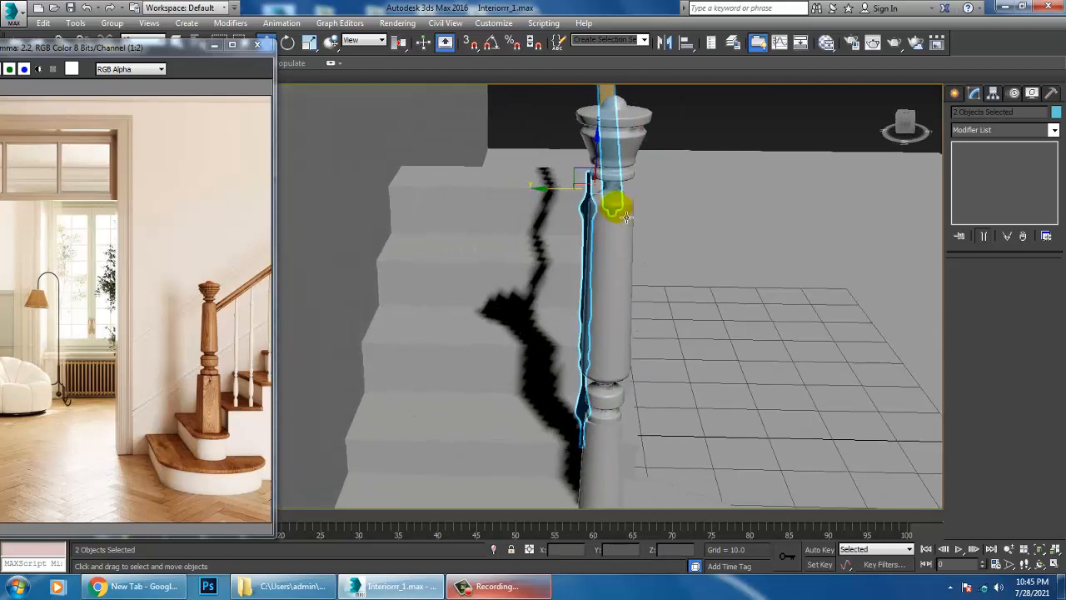
pyautogui.click(598, 224)
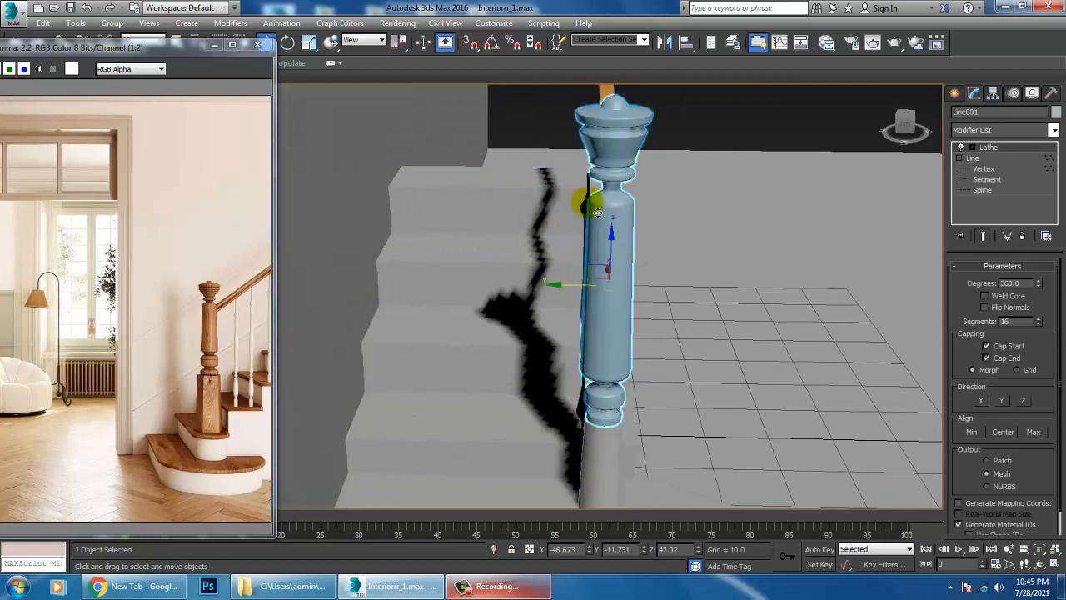
pyautogui.click(585, 203)
pyautogui.moveTo(555, 345); pyautogui.dragTo(579, 346)
# Clone the baluster as one independent copy along X at -30.281, on the same tread
pyautogui.keyDown('alt'); pyautogui.moveTo(706, 289); pyautogui.dragTo(613, 275, button='middle'); pyautogui.keyUp('alt')
pyautogui.moveTo(639, 310); pyautogui.dragTo(613, 291, button='middle')
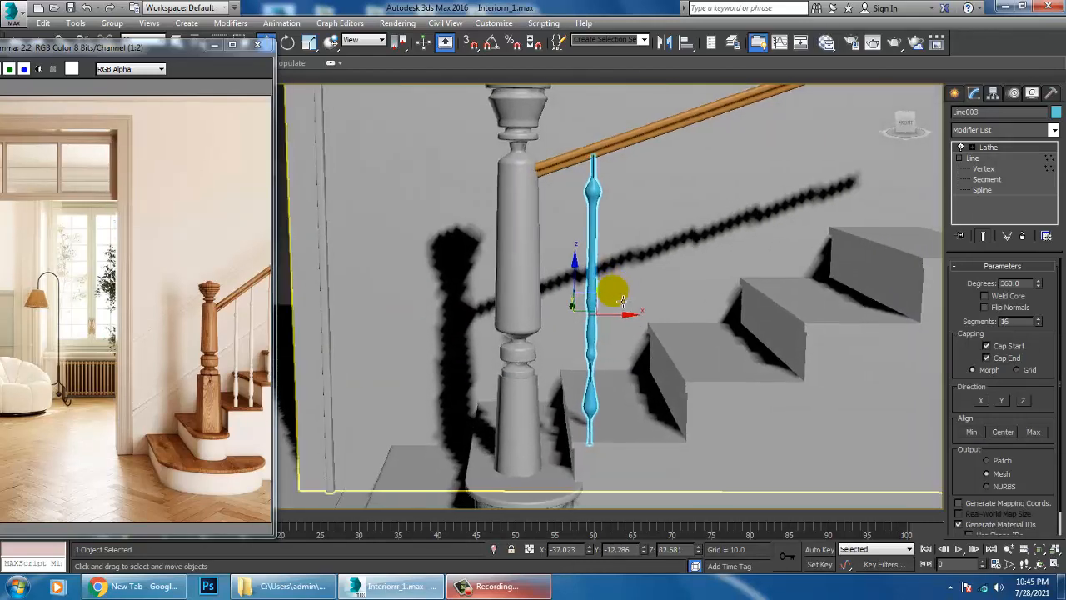
pyautogui.hotkey('alt', 'w')
pyautogui.rightClick(773, 222)
pyautogui.hotkey('alt', 'w')
pyautogui.scroll(-3, 618, 281)
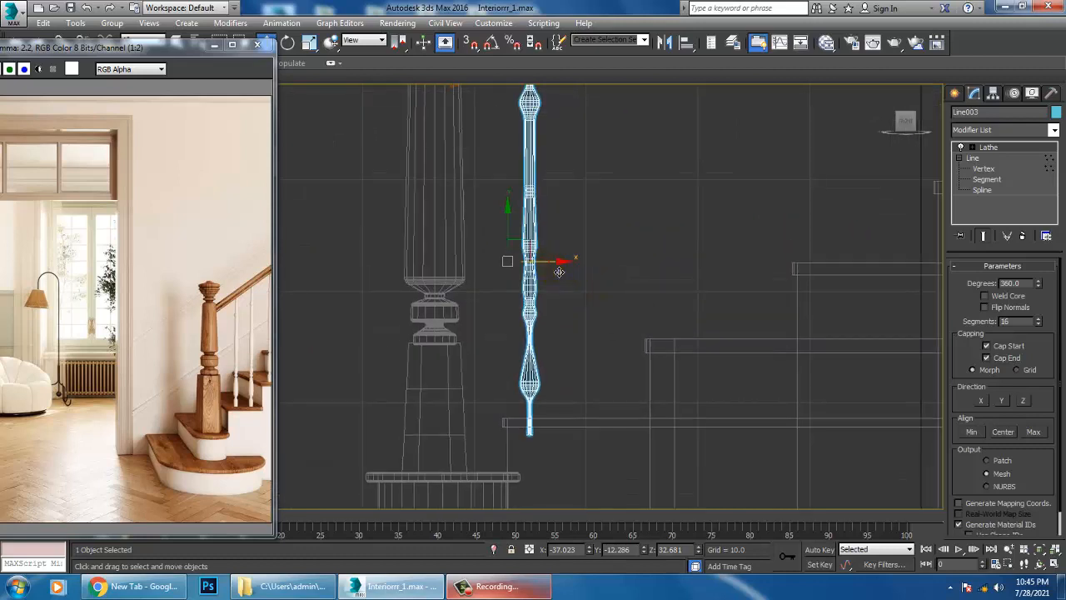
pyautogui.keyDown('shift'); pyautogui.moveTo(558, 272); pyautogui.dragTo(634, 272); pyautogui.keyUp('shift')
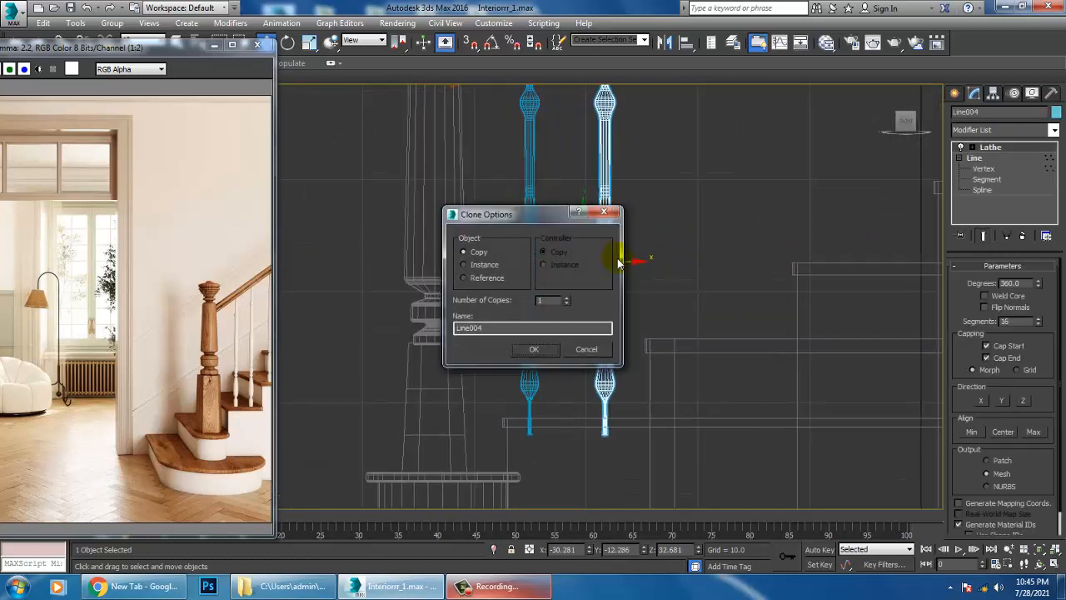
pyautogui.click(535, 356)
# Raise the second baluster's top and upper bulge vertices so its end meets the sloping handrail
pyautogui.scroll(-3, 631, 267)
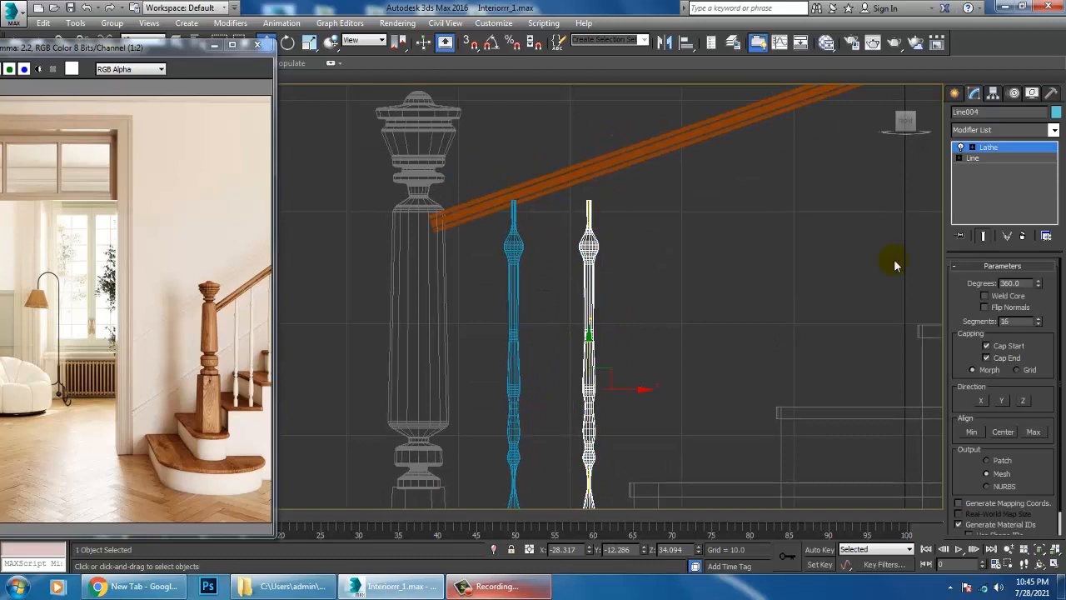
pyautogui.click(983, 168)
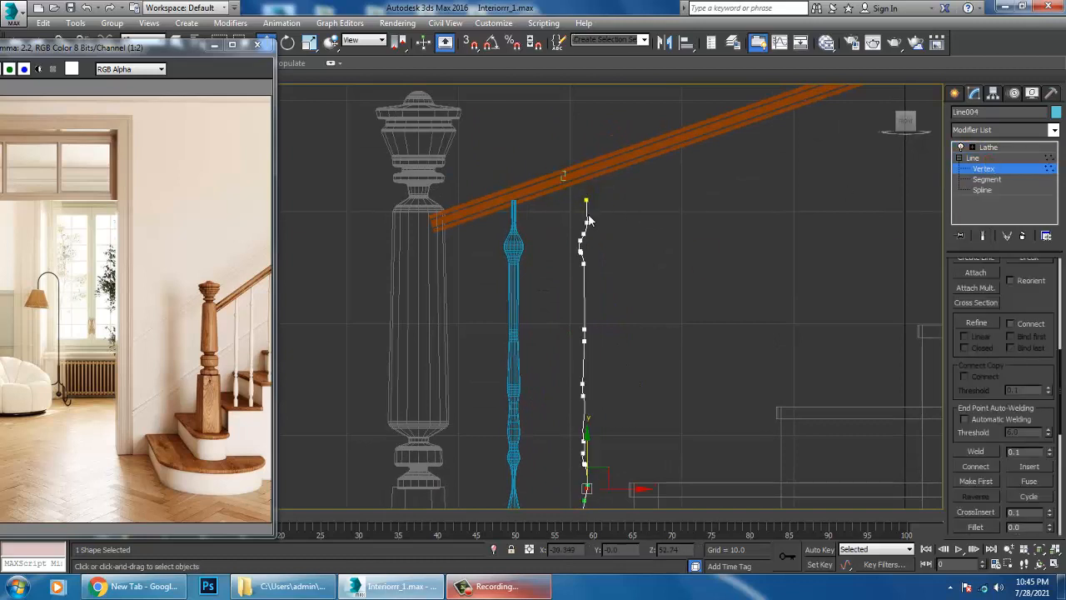
pyautogui.moveTo(588, 218); pyautogui.dragTo(622, 279)
pyautogui.moveTo(597, 176); pyautogui.dragTo(590, 141)
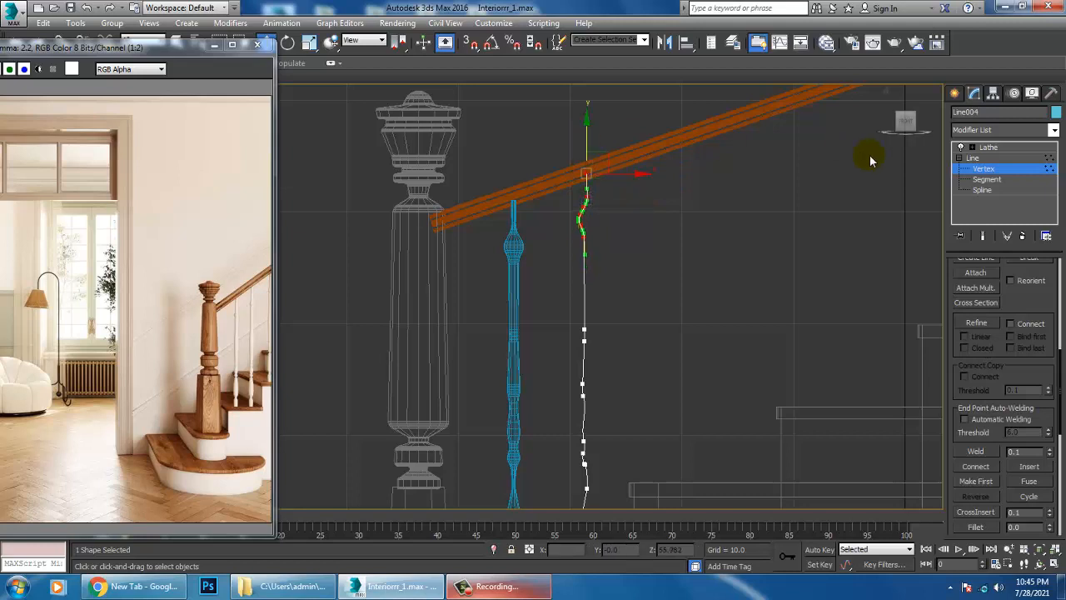
pyautogui.click(989, 147)
# Clone the second baluster as a copy at X -21.343 and raise it towards the handrail above the next tread
pyautogui.scroll(-5, 724, 264)
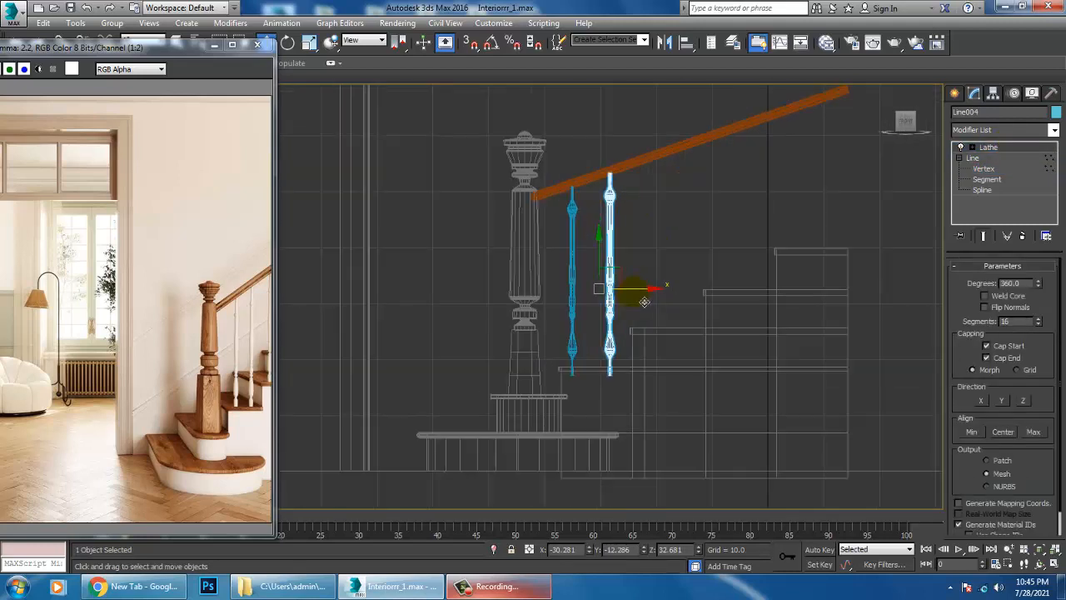
pyautogui.keyDown('shift'); pyautogui.moveTo(655, 294); pyautogui.dragTo(710, 302); pyautogui.keyUp('shift')
pyautogui.click(533, 353)
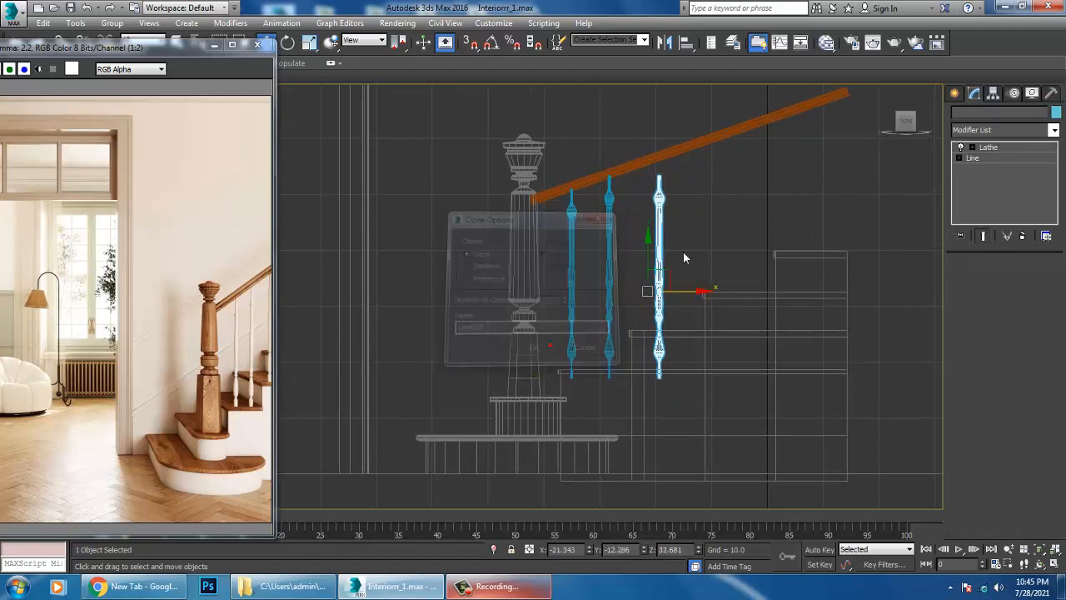
pyautogui.moveTo(656, 268); pyautogui.dragTo(662, 245)
# Adjust the height of the third baluster's upper bulge vertices to fit its top end to the handrail
pyautogui.moveTo(661, 245); pyautogui.dragTo(664, 275, button='middle')
pyautogui.scroll(2, 679, 265)
pyautogui.press('1')
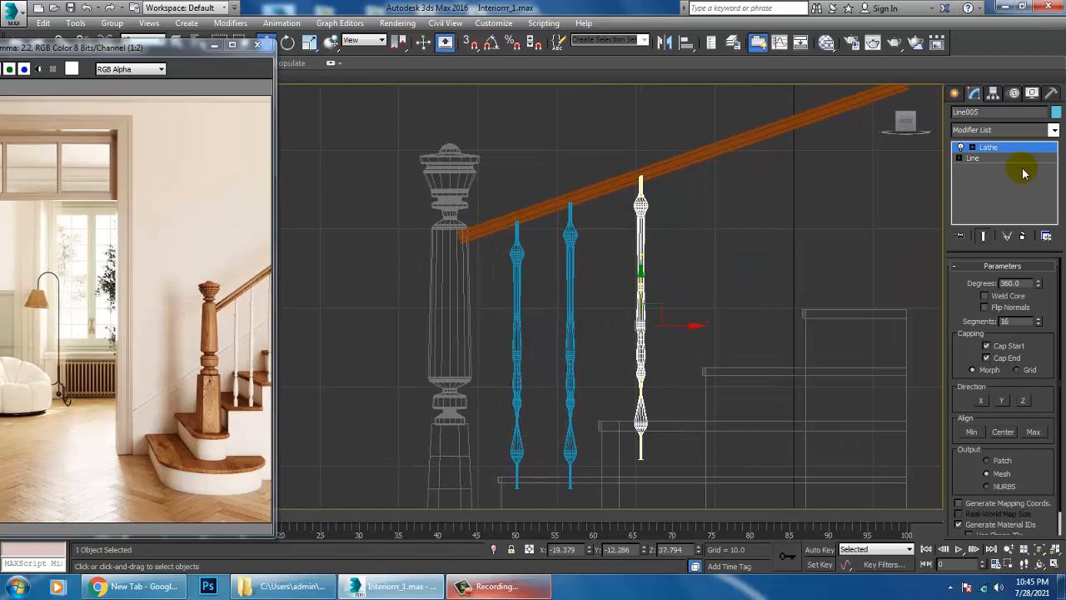
pyautogui.click(959, 157)
pyautogui.click(984, 168)
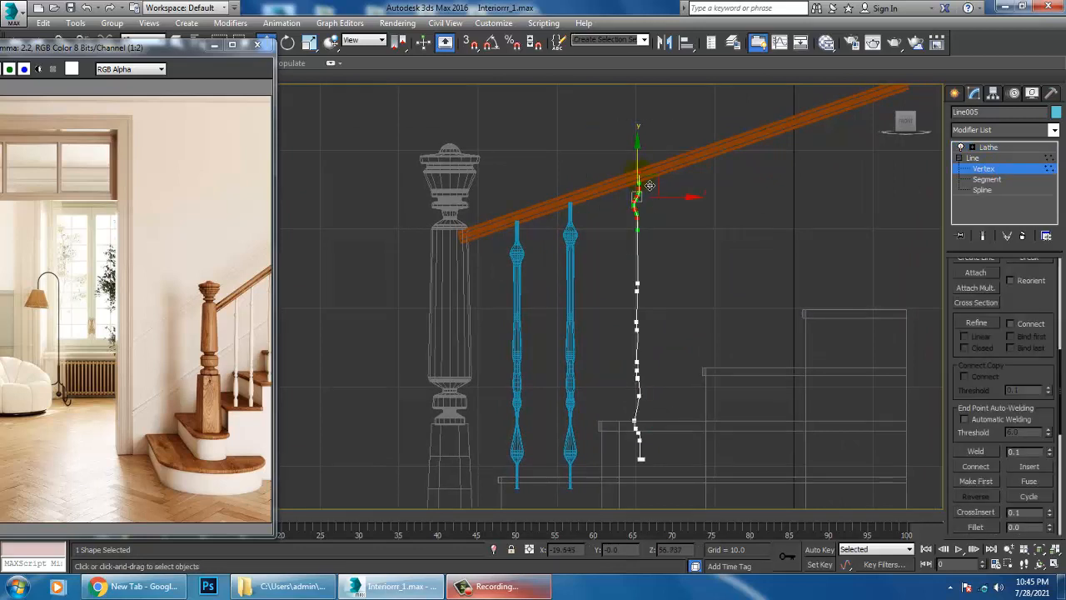
pyautogui.moveTo(650, 185); pyautogui.dragTo(652, 185)
pyautogui.moveTo(645, 296); pyautogui.dragTo(650, 273, button='middle')
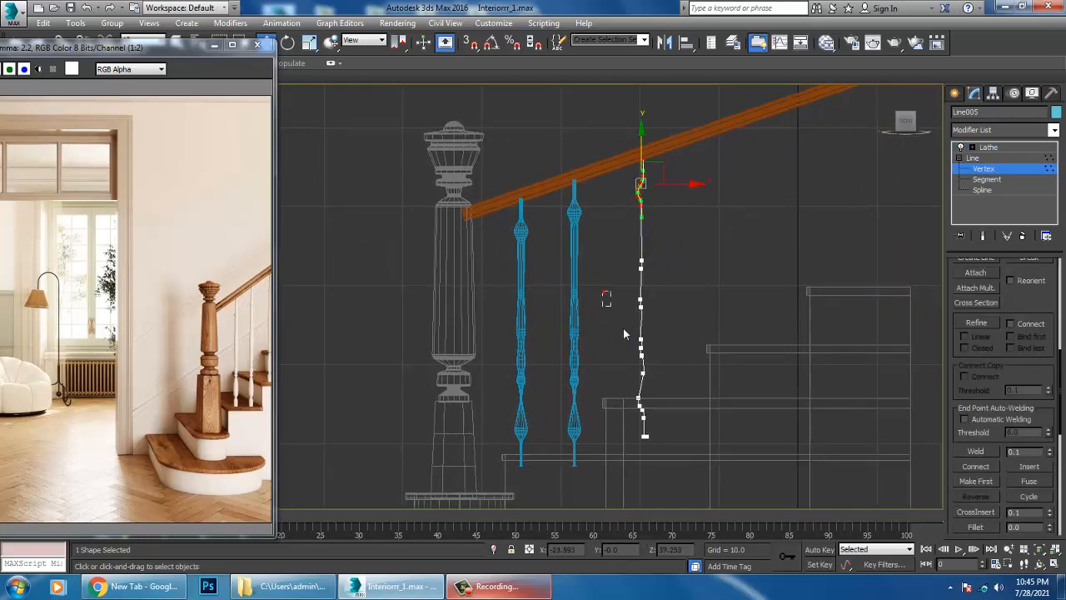
# Raise the third baluster's middle and lower profile vertices so its base sits just inside the next tread
pyautogui.moveTo(690, 473); pyautogui.dragTo(690, 473)
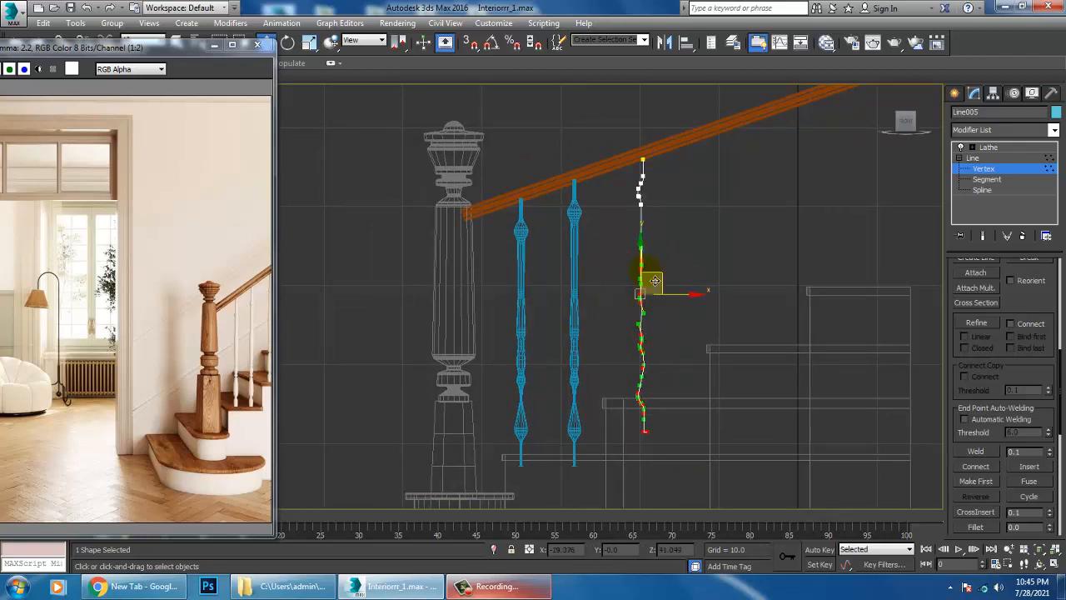
pyautogui.click(650, 244)
pyautogui.moveTo(651, 255); pyautogui.dragTo(649, 209)
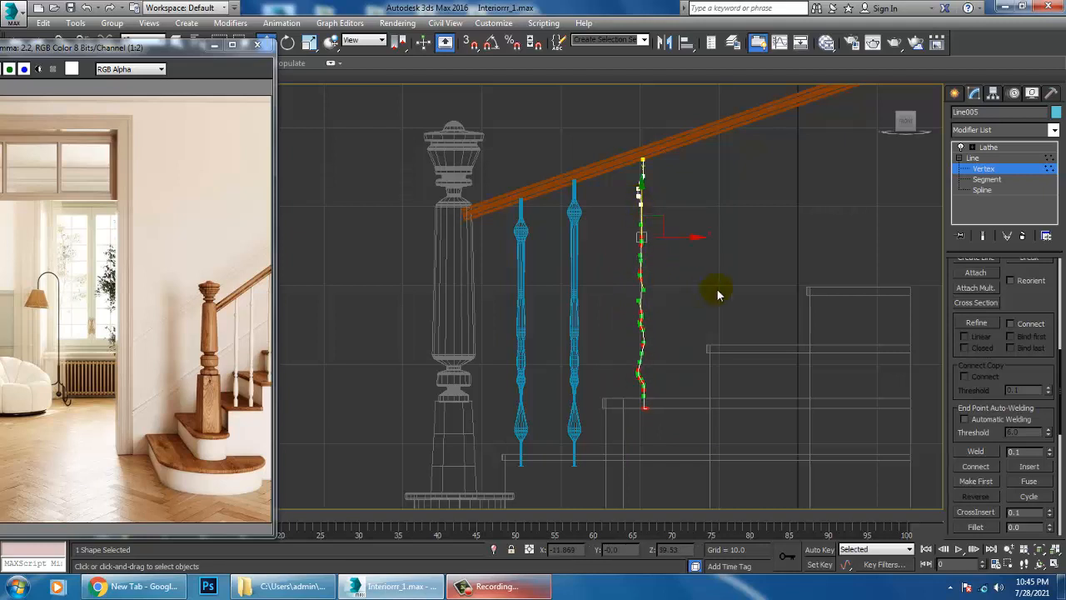
pyautogui.click(1009, 148)
# Raise the whole third baluster to Z 36.988 so its top end reaches the underside of the handrail
pyautogui.scroll(-5, 819, 233)
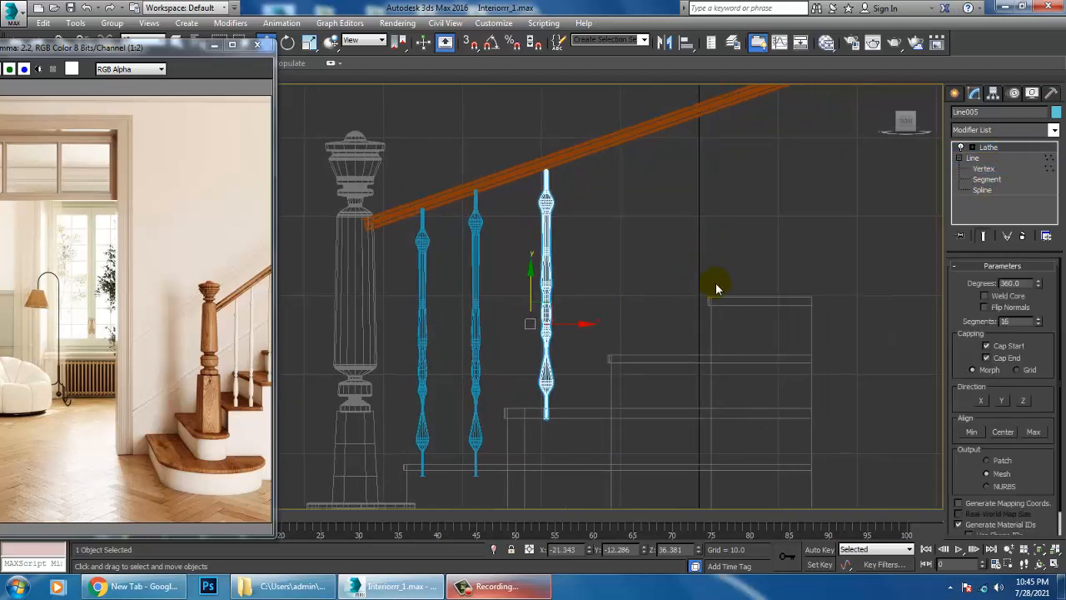
pyautogui.scroll(6, 645, 268)
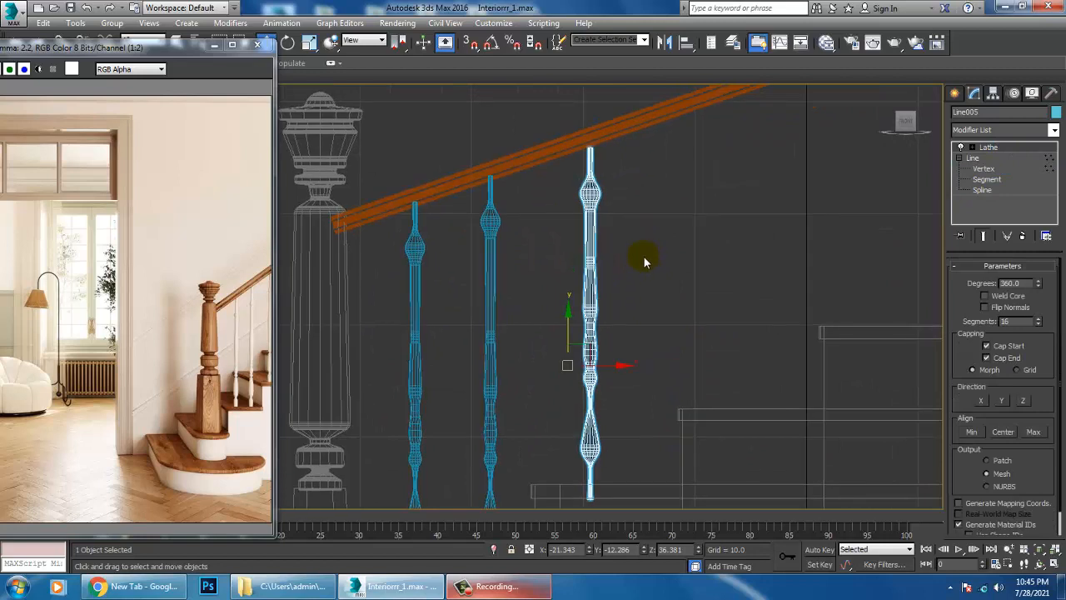
pyautogui.press('1')
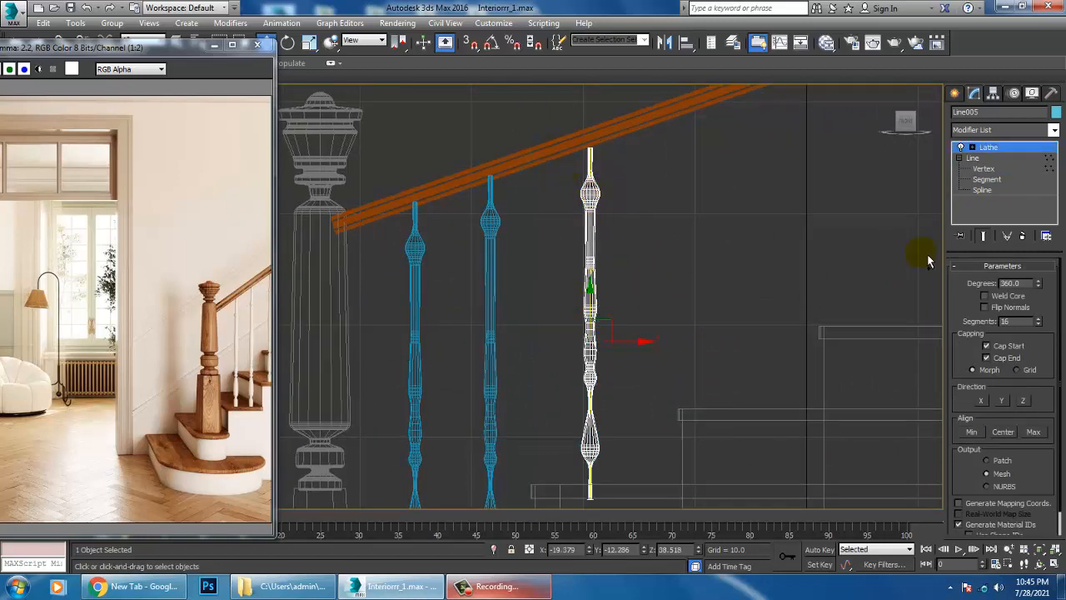
pyautogui.click(989, 147)
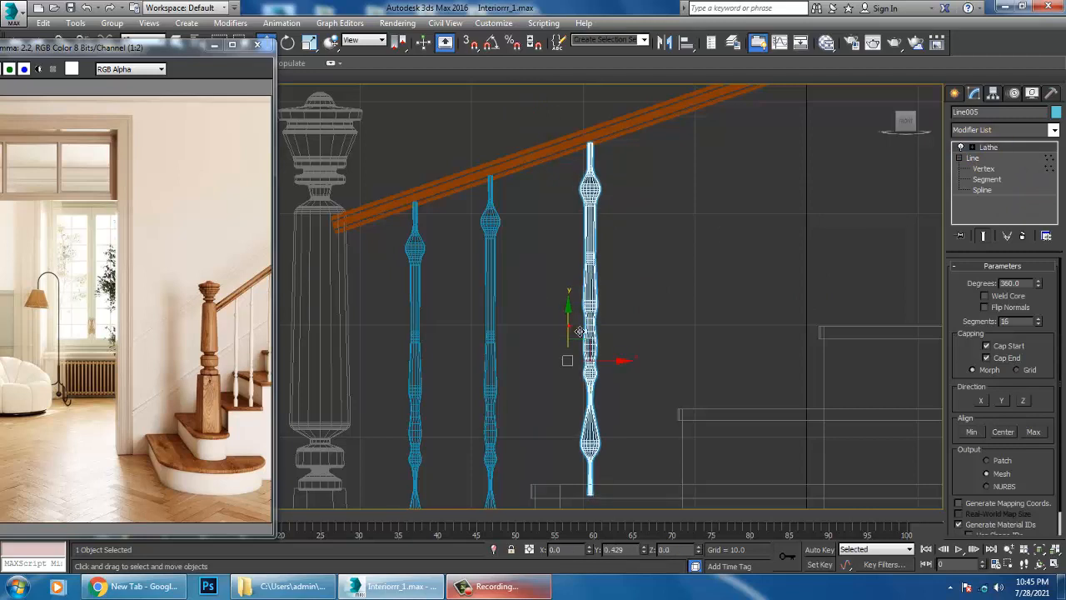
# Clone the third baluster as a copy and place it on the next tread at X -7.988, Z 41.529, meeting the handrail
pyautogui.scroll(-4, 578, 335)
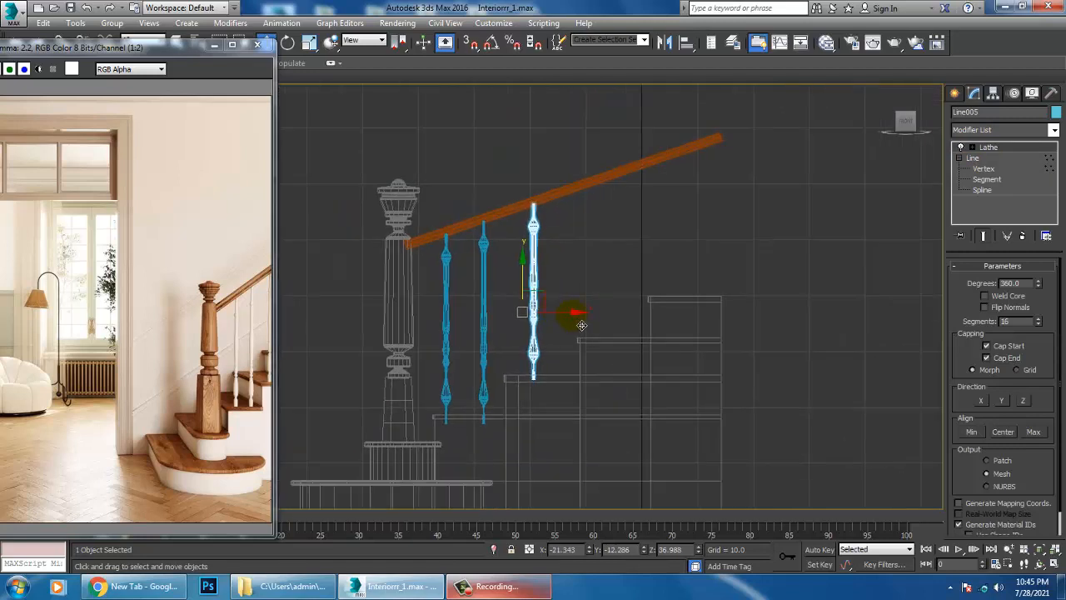
pyautogui.keyDown('shift'); pyautogui.moveTo(565, 317); pyautogui.dragTo(630, 317); pyautogui.keyUp('shift')
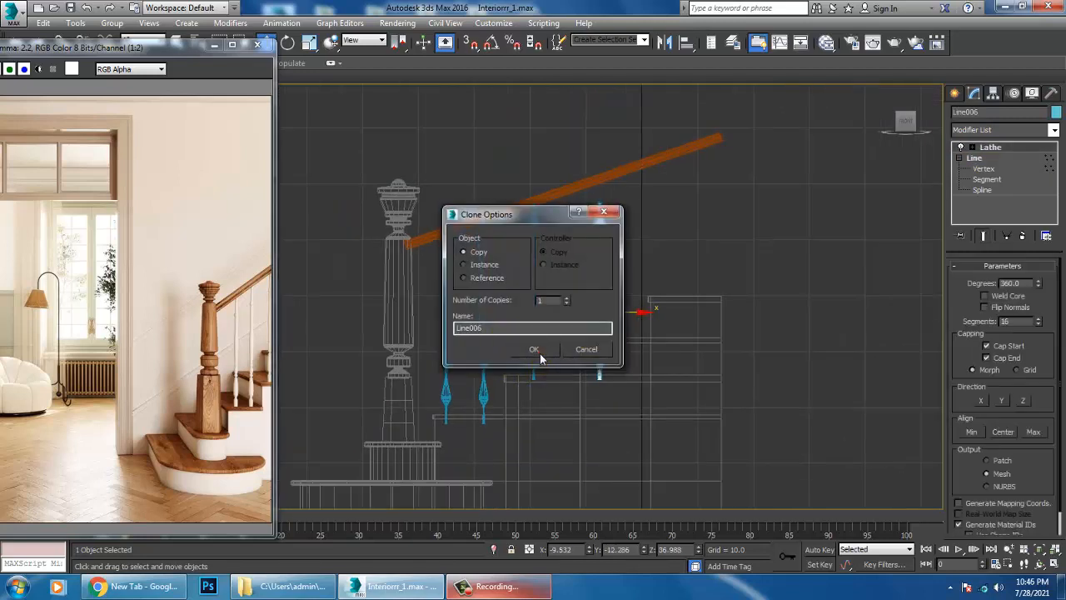
pyautogui.click(534, 349)
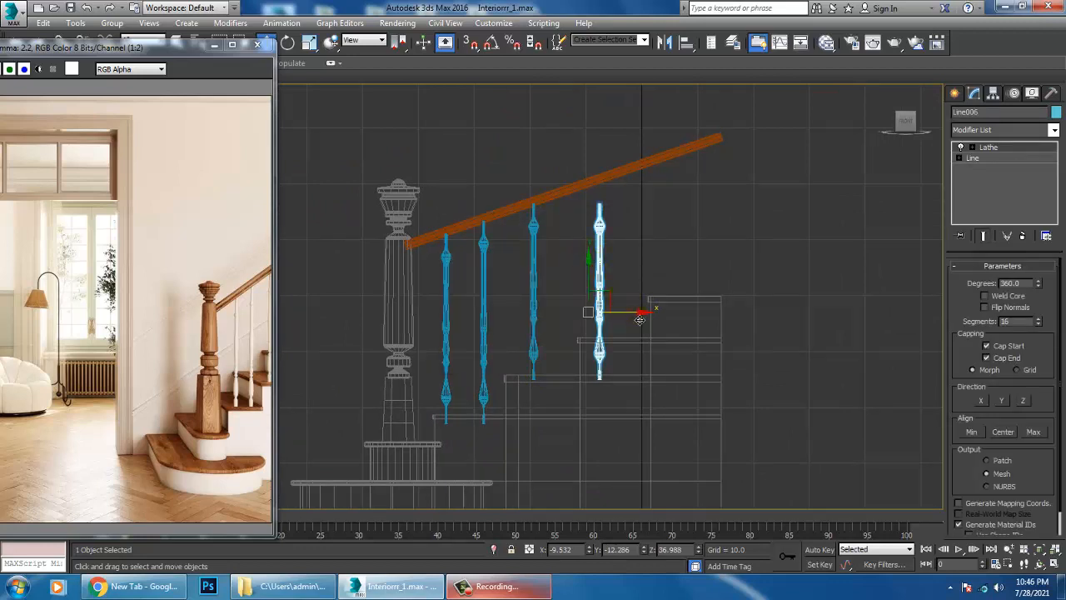
pyautogui.moveTo(640, 319); pyautogui.dragTo(648, 319)
pyautogui.moveTo(607, 291); pyautogui.dragTo(602, 265)
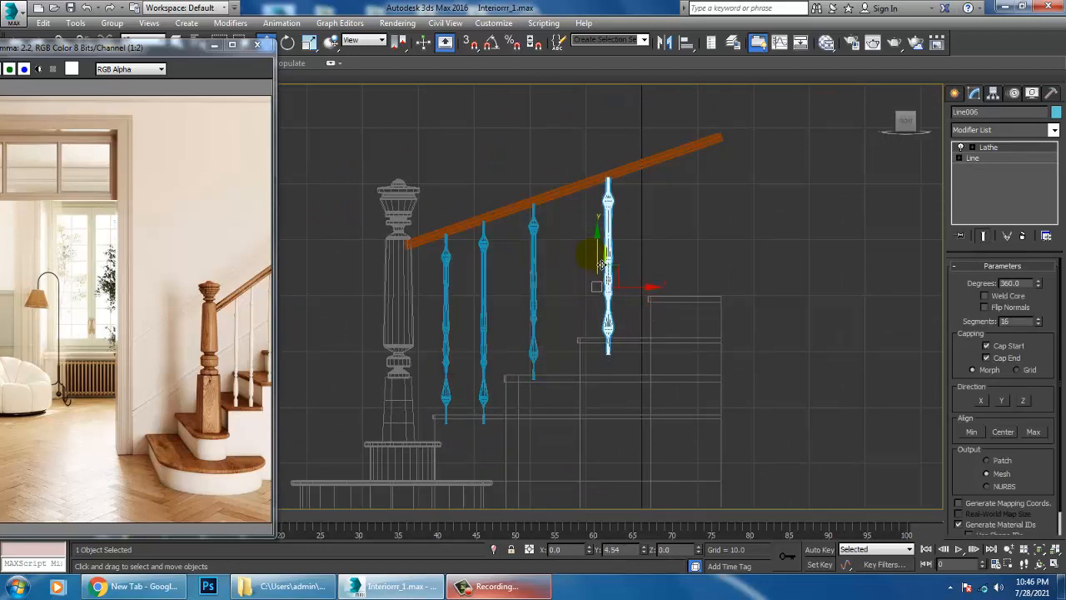
# Examine the four balusters against the treads and handrail in perspective, and select the first baluster beside the newel post
pyautogui.hotkey('alt', 'w')
pyautogui.middleClick(737, 414)
pyautogui.hotkey('alt', 'w')
pyautogui.scroll(-7, 710, 383)
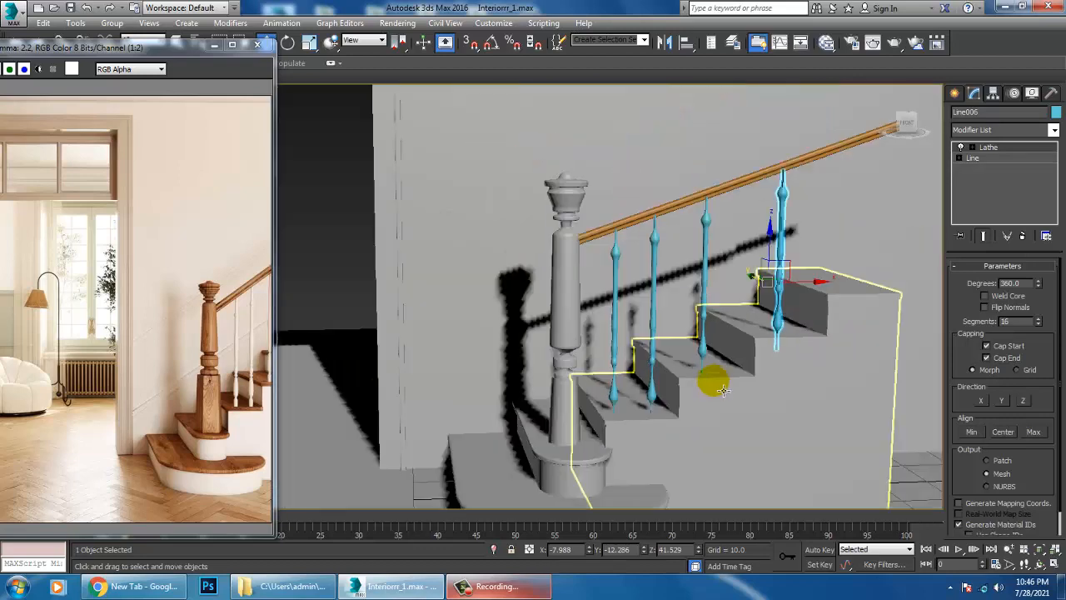
pyautogui.scroll(10, 711, 383)
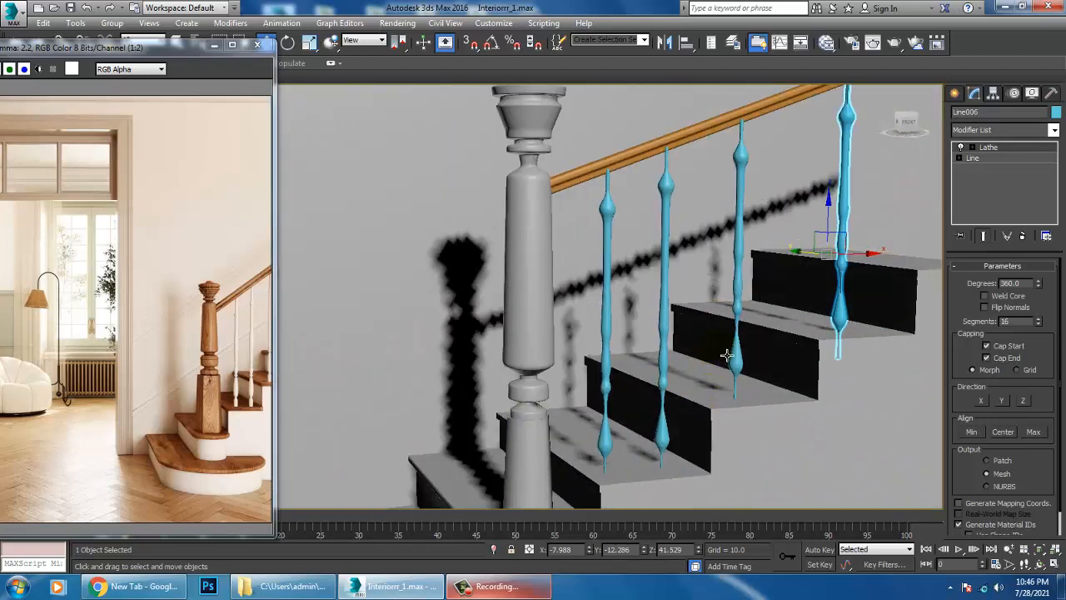
pyautogui.keyDown('alt'); pyautogui.moveTo(726, 354); pyautogui.dragTo(583, 342, button='middle'); pyautogui.keyUp('alt')
pyautogui.click(589, 352)
pyautogui.click(578, 341)
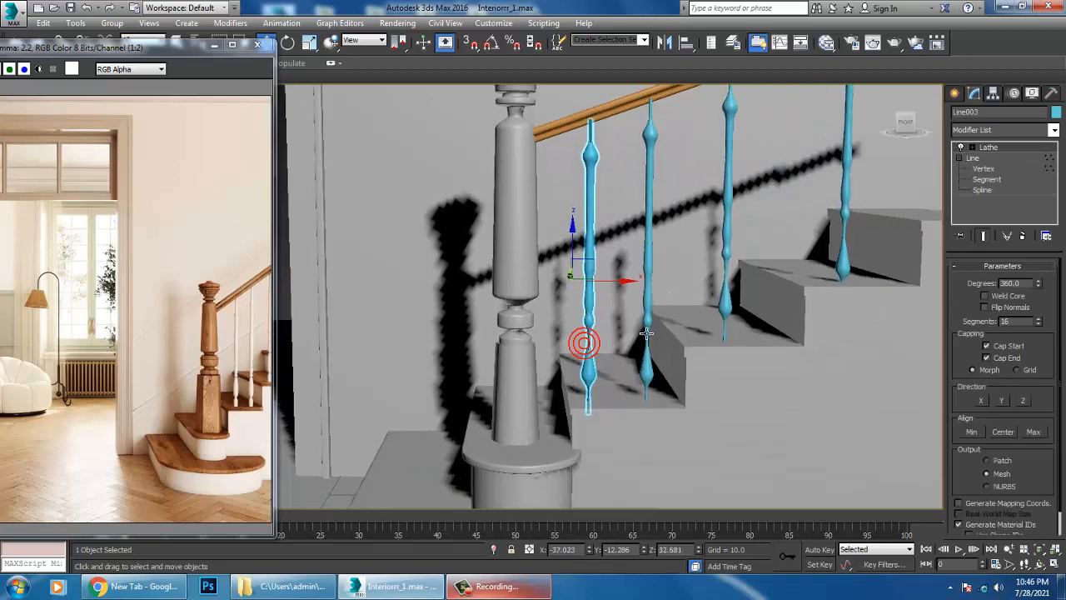
# Refine the first baluster's profile line with an extra vertex on the slope above its lower bulge
pyautogui.scroll(5, 630, 325)
pyautogui.hotkey('alt', 'w')
pyautogui.rightClick(730, 200)
pyautogui.scroll(4, 728, 202)
pyautogui.hotkey('alt', 'w')
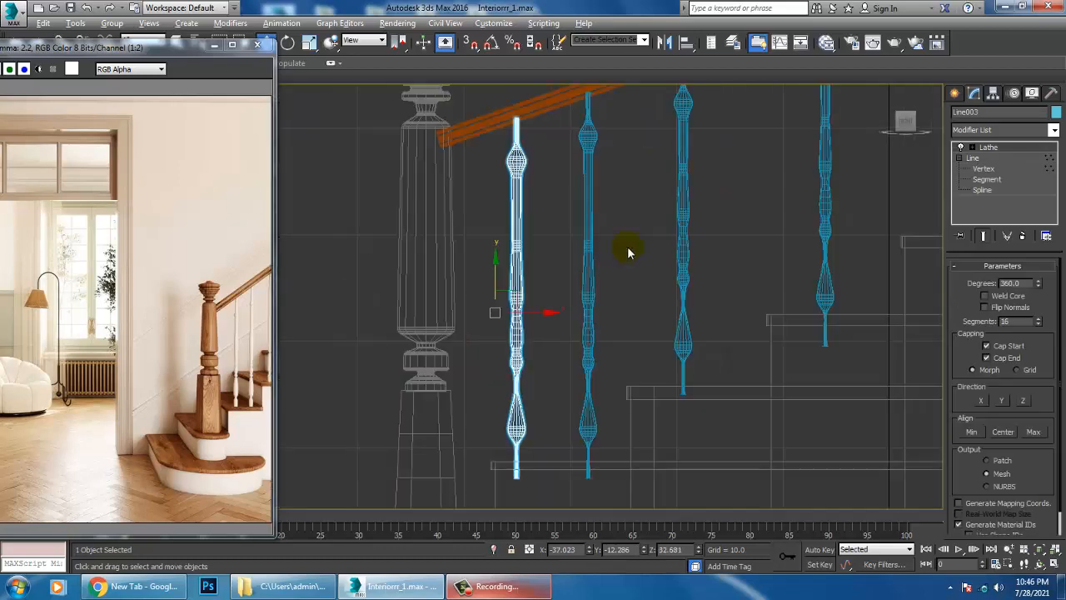
pyautogui.scroll(4, 624, 267)
pyautogui.moveTo(541, 383); pyautogui.dragTo(624, 250, button='middle')
pyautogui.scroll(2, 638, 278)
pyautogui.click(983, 168)
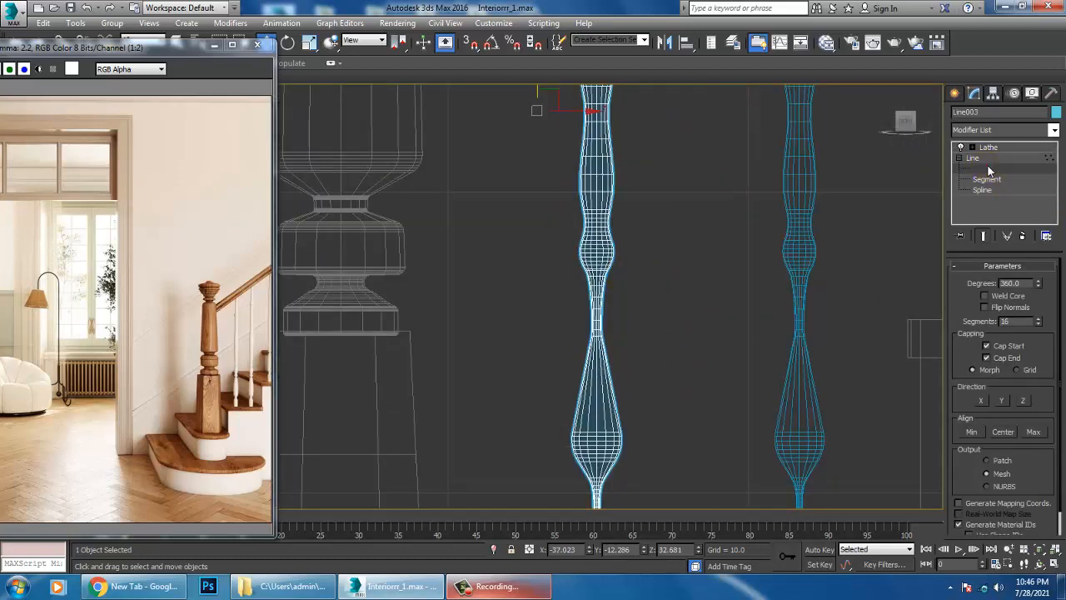
pyautogui.scroll(3, 647, 239)
pyautogui.scroll(2, 680, 307)
pyautogui.scroll(3, 666, 360)
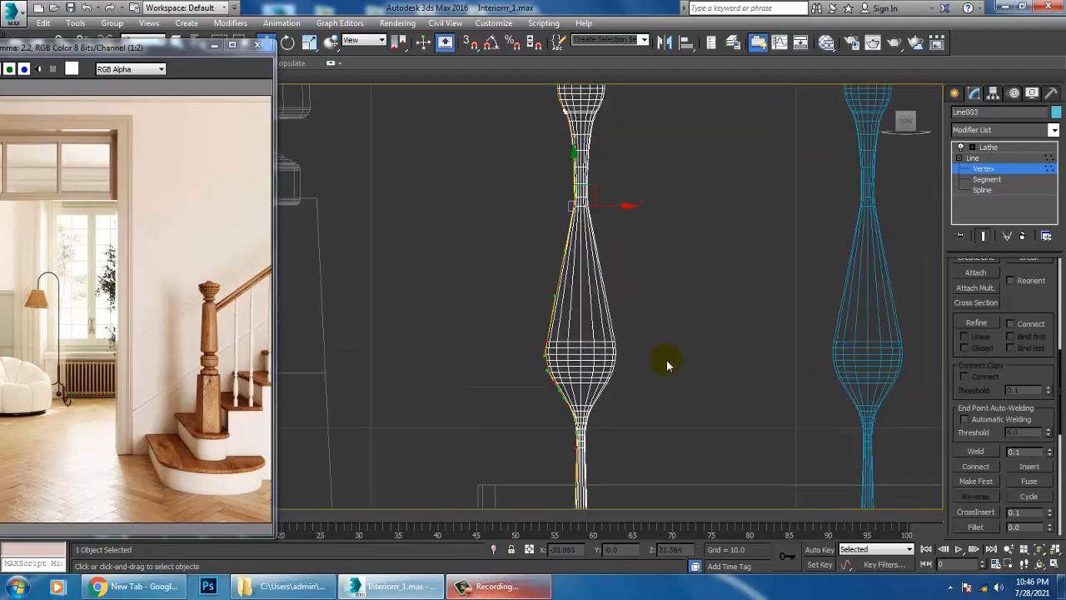
pyautogui.click(515, 334)
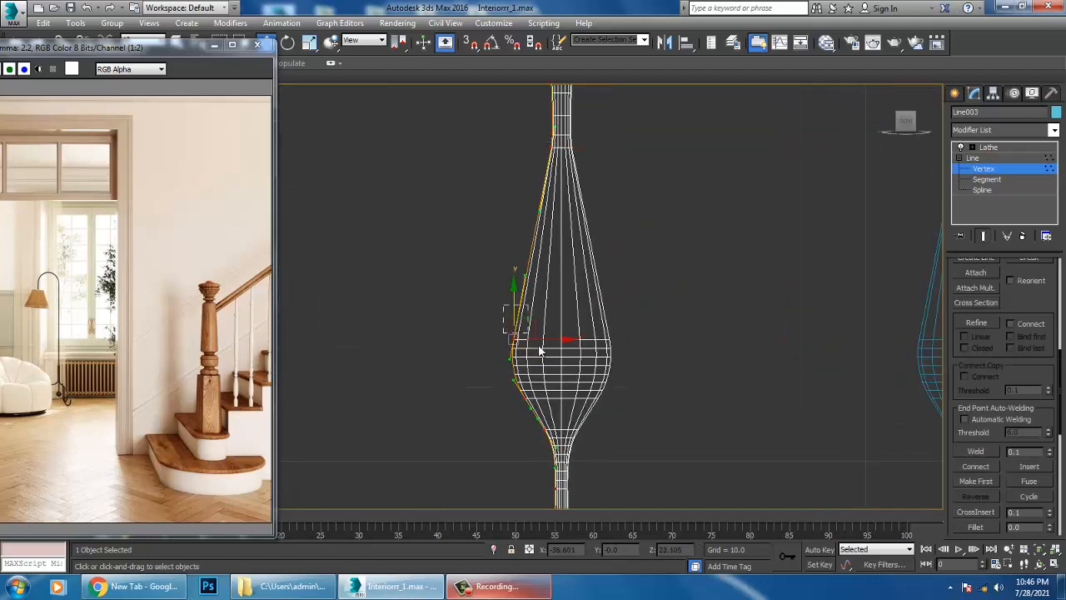
pyautogui.rightClick(539, 269)
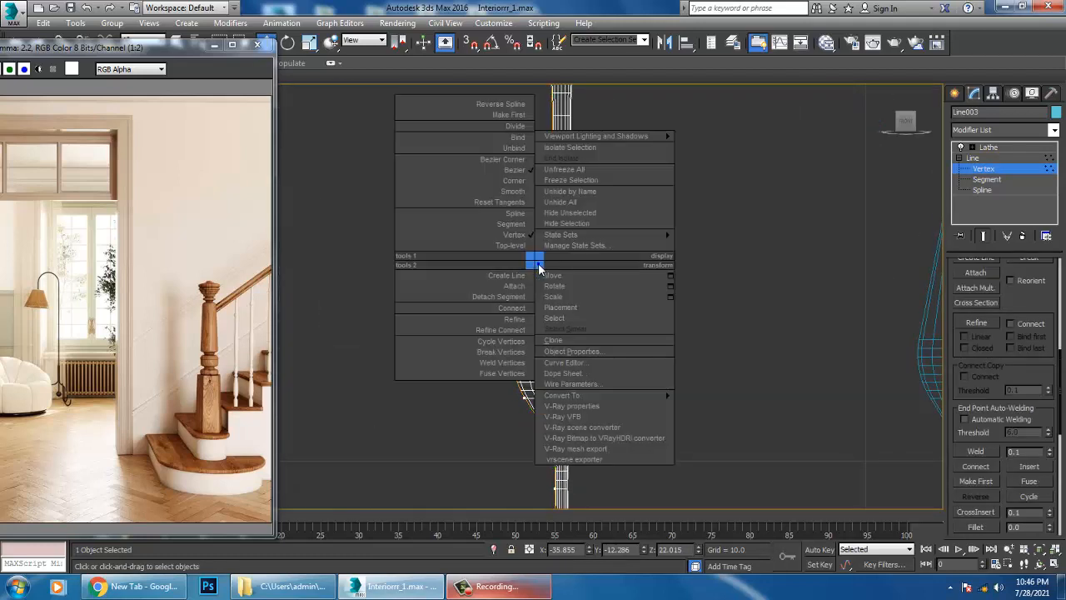
pyautogui.click(513, 319)
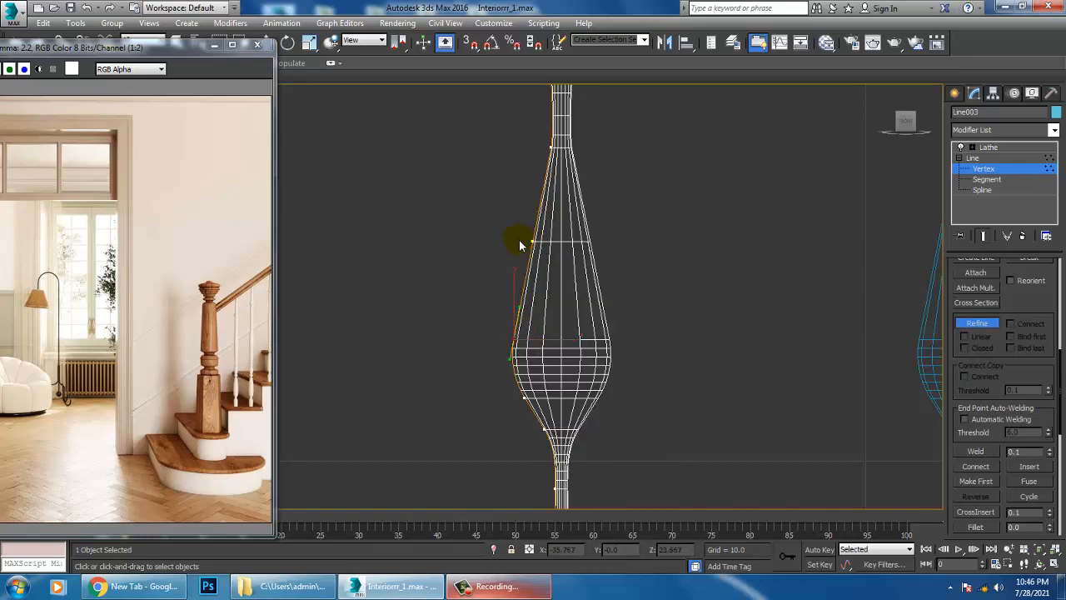
pyautogui.click(521, 241)
pyautogui.rightClick(542, 252)
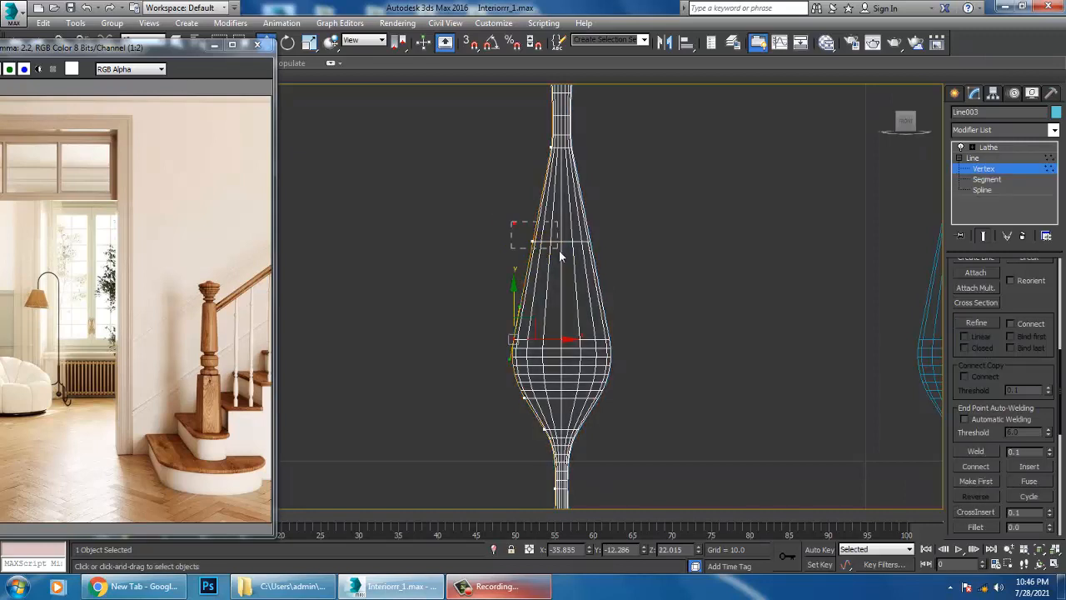
# Move the first baluster's added vertex outward to make its lower bulge fuller and more rounded
pyautogui.moveTo(581, 253); pyautogui.dragTo(569, 255)
pyautogui.scroll(-2, 583, 266)
pyautogui.scroll(2, 563, 414)
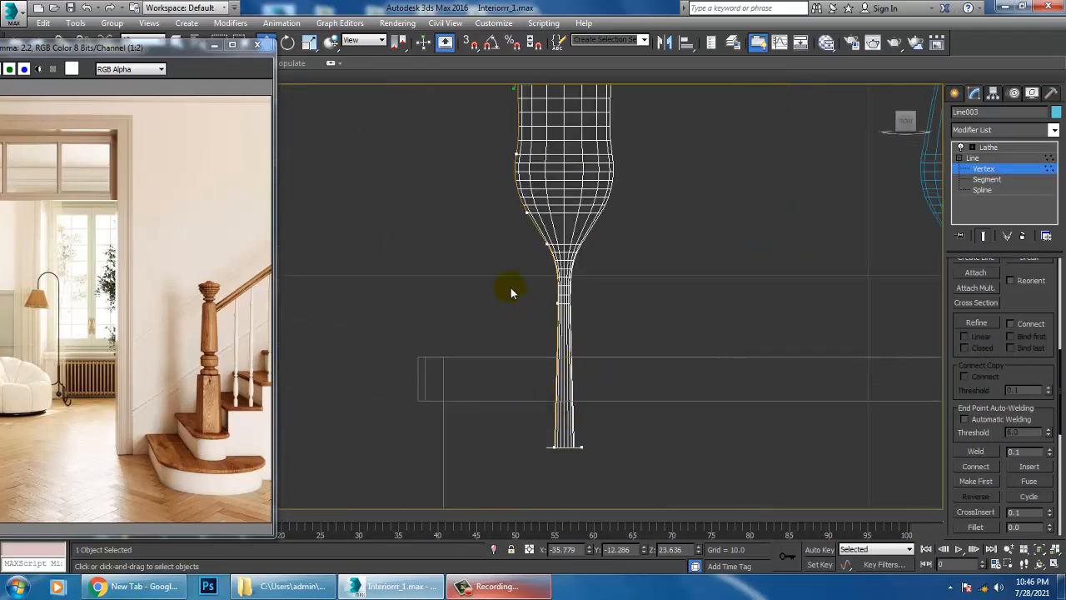
# Widen the first baluster's bottom neck and raise its base vertices so it ends just inside the tread
pyautogui.moveTo(563, 481); pyautogui.dragTo(565, 476)
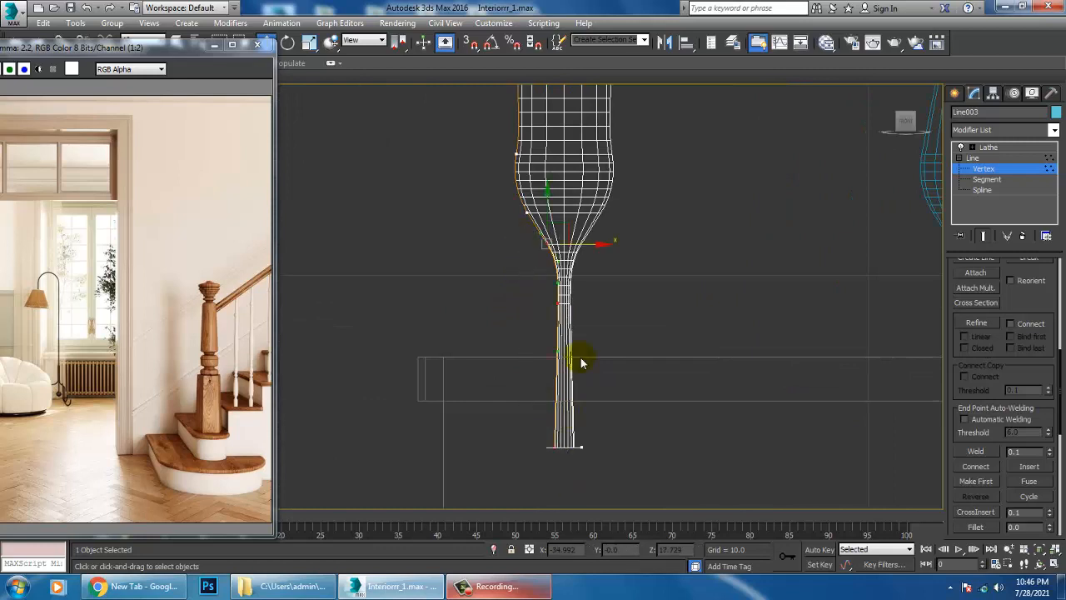
pyautogui.moveTo(600, 244); pyautogui.dragTo(595, 241)
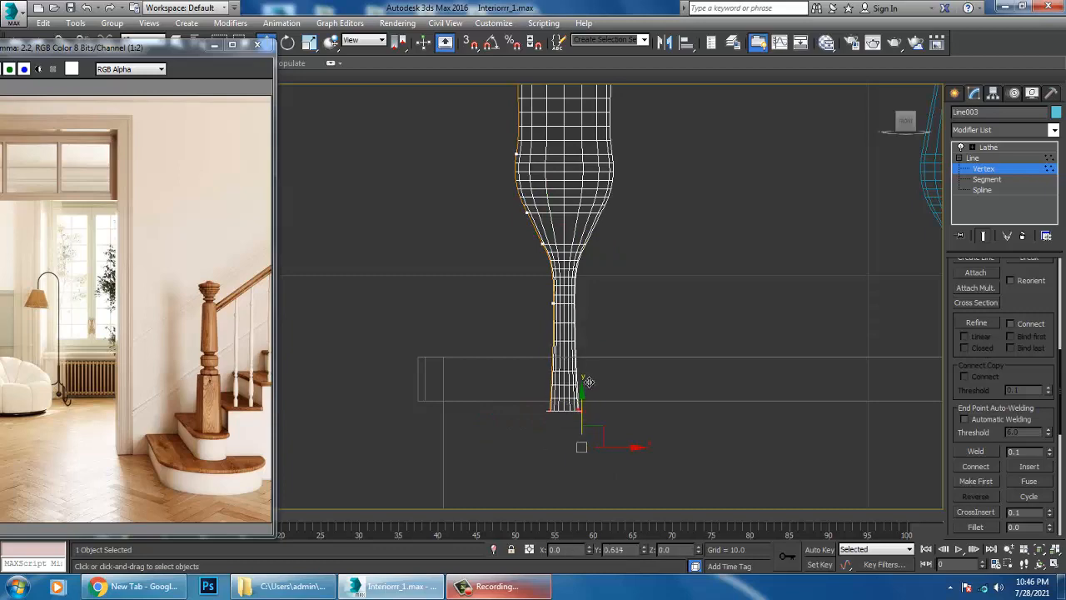
pyautogui.scroll(-4, 654, 267)
pyautogui.scroll(-4, 655, 369)
pyautogui.scroll(4, 699, 374)
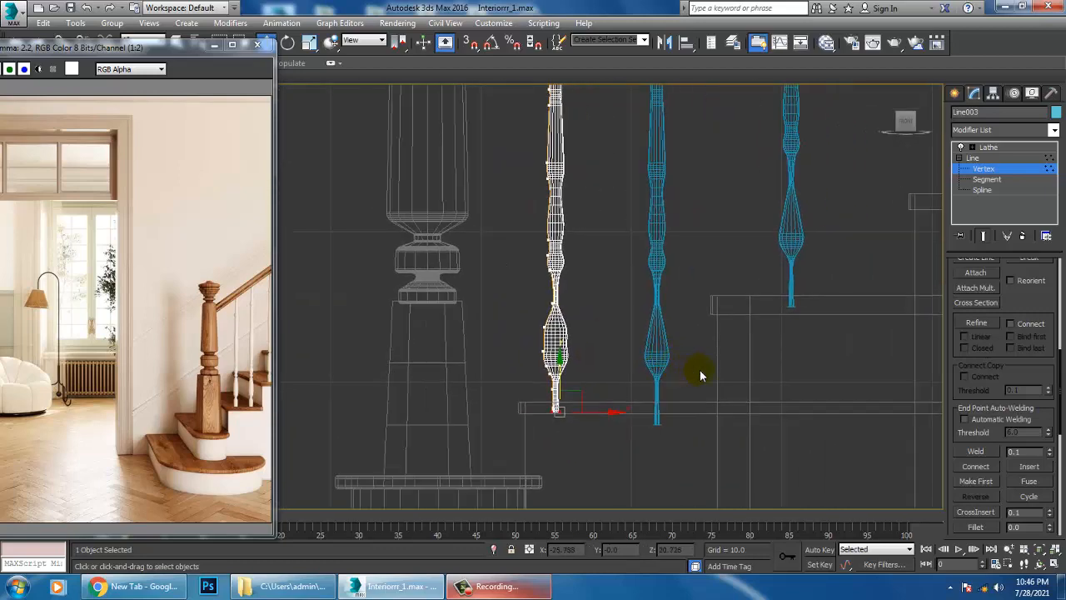
pyautogui.scroll(-4, 693, 366)
pyautogui.scroll(2, 689, 343)
pyautogui.click(989, 147)
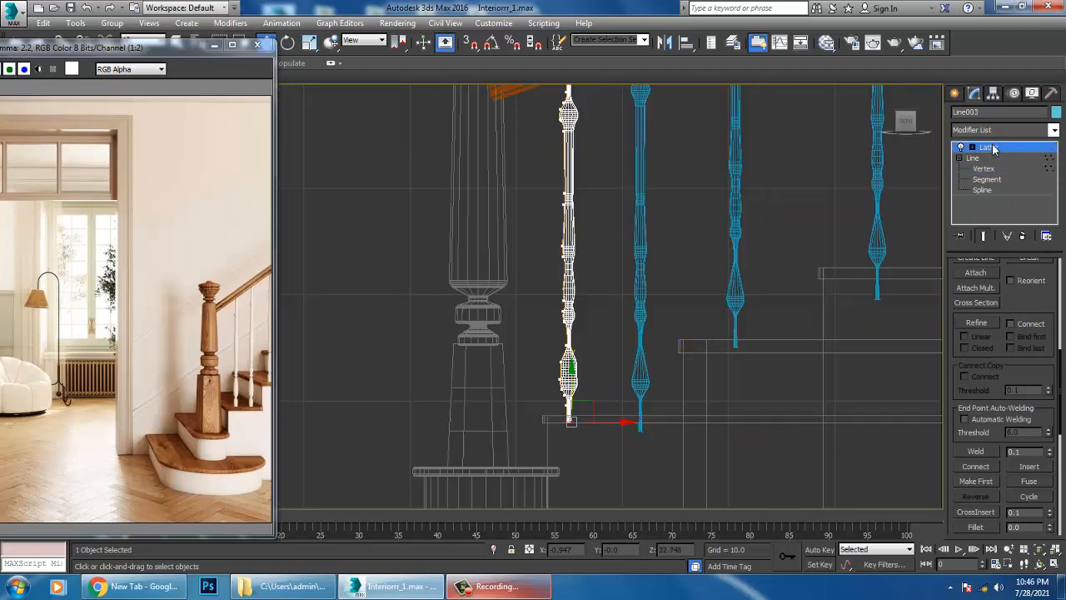
# Refine the second baluster's profile line with an extra vertex on the slope above its lower bulge
pyautogui.click(645, 379)
pyautogui.scroll(3, 643, 376)
pyautogui.scroll(2, 643, 377)
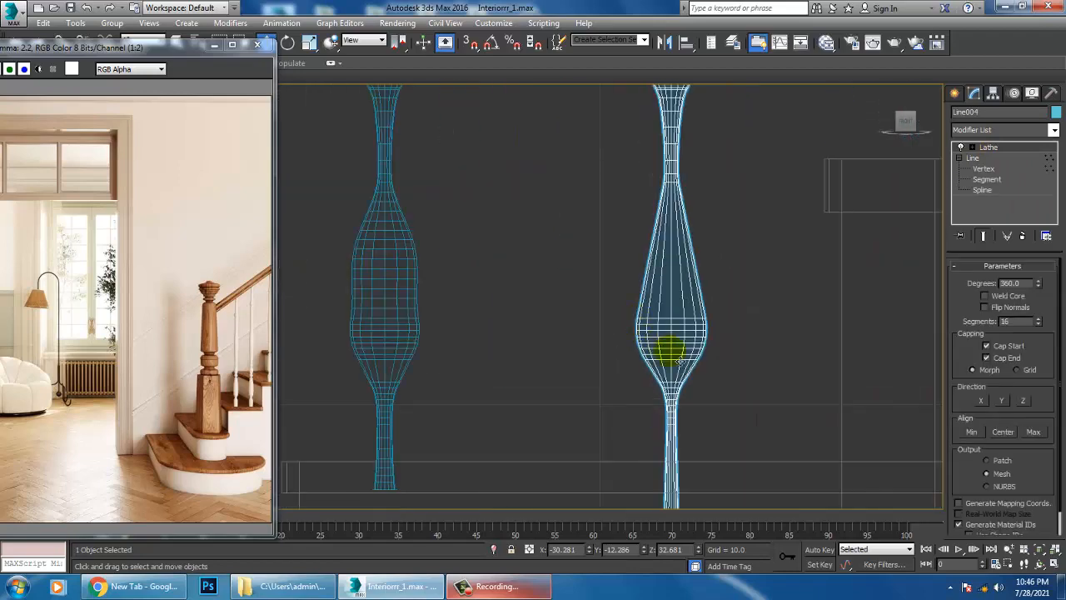
pyautogui.click(983, 168)
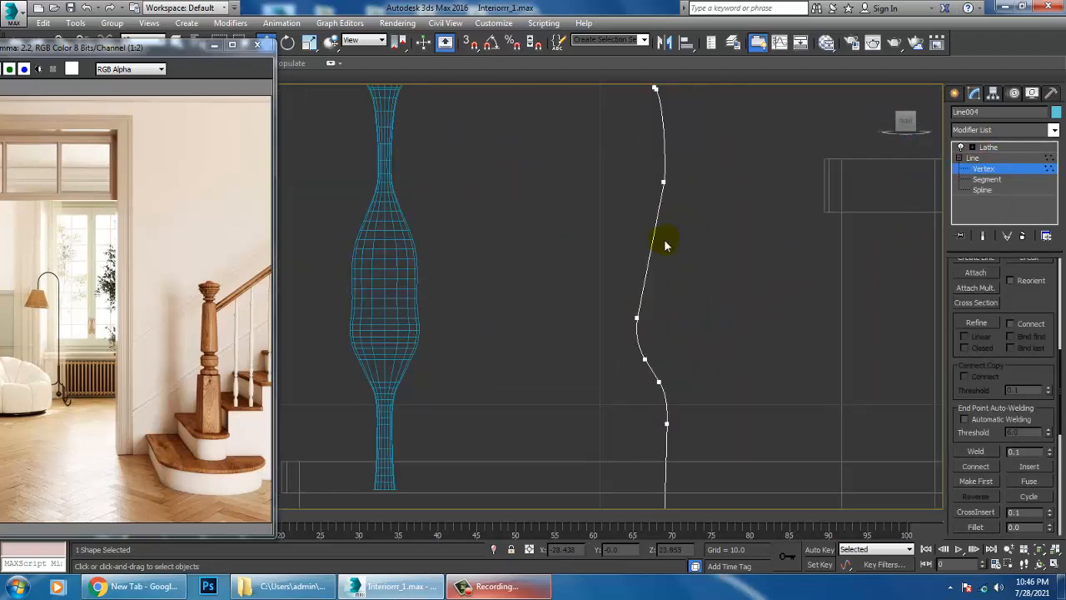
pyautogui.rightClick(656, 239)
pyautogui.click(626, 291)
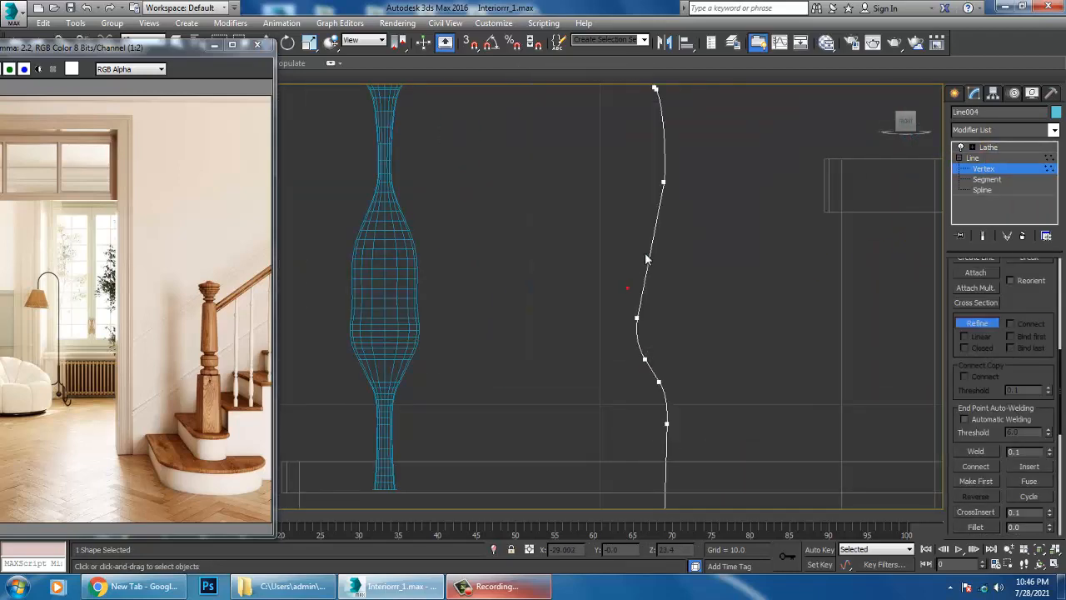
pyautogui.rightClick(750, 272)
pyautogui.press('1')
pyautogui.press('1')
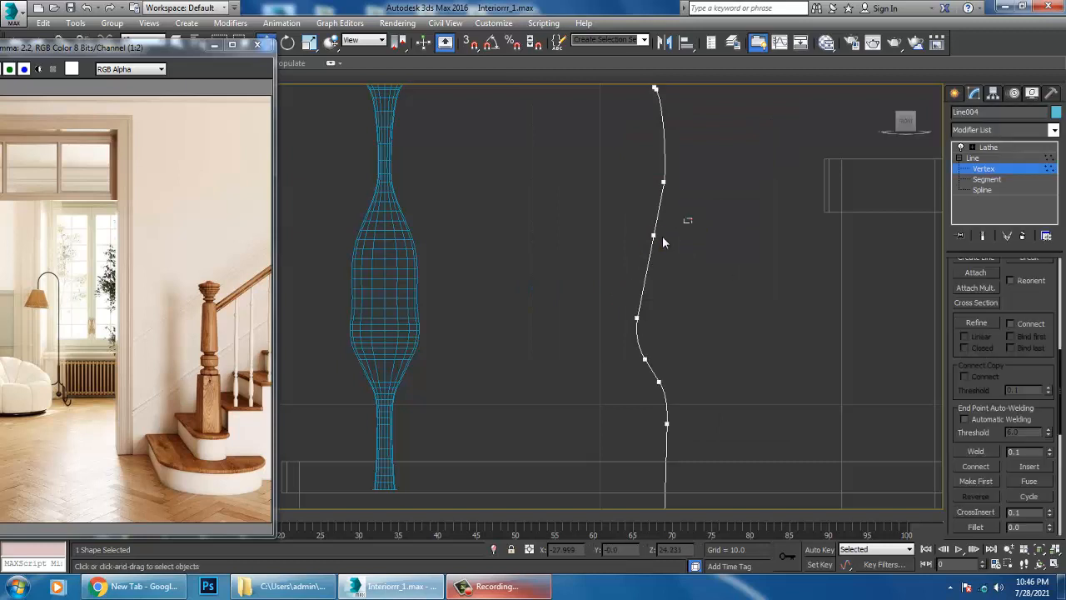
pyautogui.click(654, 236)
pyautogui.click(1054, 147)
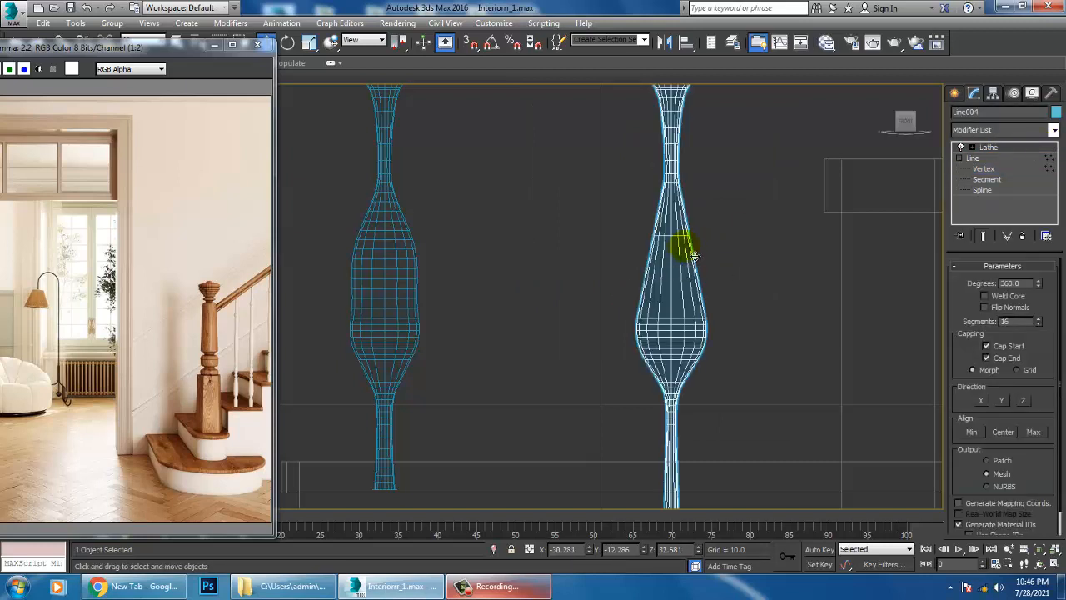
# Move the second baluster's added vertex outward so its lower bulge matches the first baluster's
pyautogui.click(983, 168)
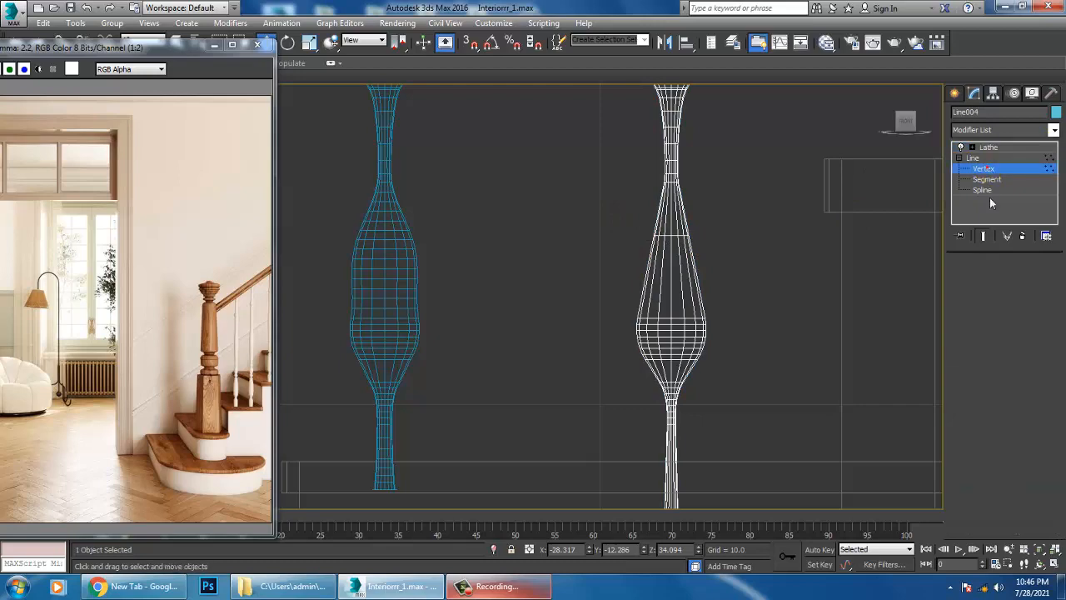
pyautogui.moveTo(711, 245); pyautogui.dragTo(697, 244)
pyautogui.scroll(-5, 681, 238)
pyautogui.moveTo(740, 282); pyautogui.dragTo(681, 372, button='middle')
pyautogui.scroll(-3, 629, 301)
pyautogui.click(1009, 148)
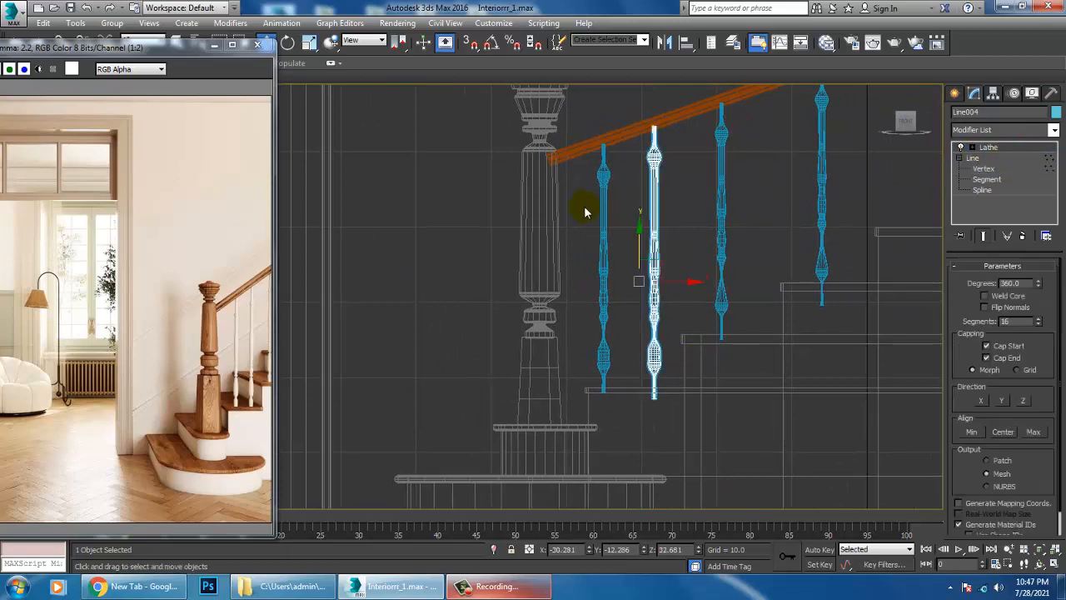
# Select all four balusters and shift them about 0.3 along Y in the top view to centre them under the handrail
pyautogui.middleClick(803, 358)
pyautogui.hotkey('alt', 'w')
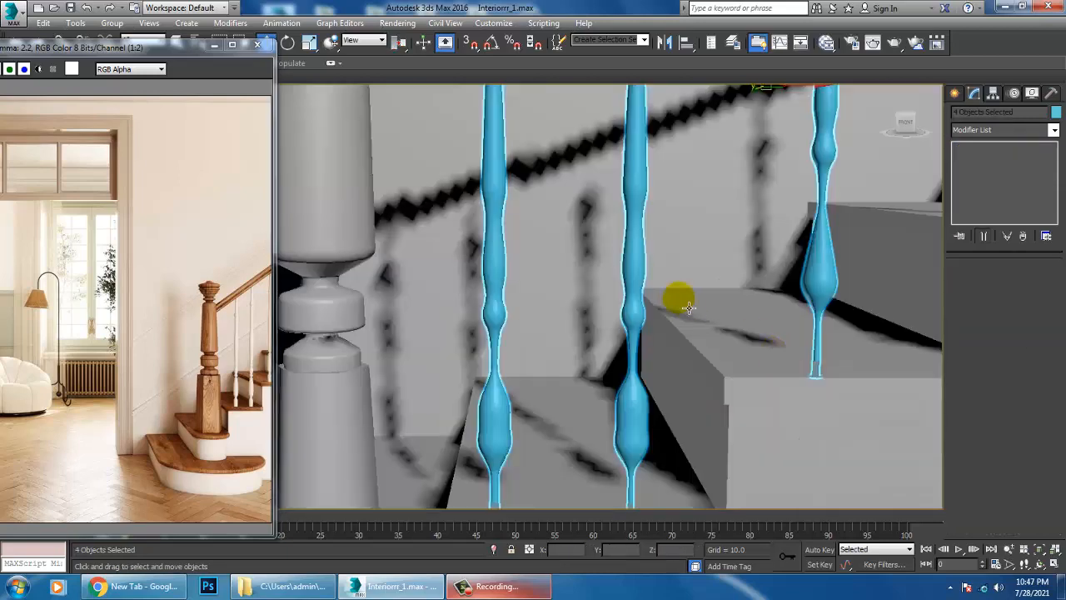
pyautogui.moveTo(688, 307)
pyautogui.keyDown('alt'); pyautogui.mouseDown(button='middle')
pyautogui.moveTo(681, 240)
pyautogui.moveTo(671, 319)
pyautogui.moveTo(679, 313)
pyautogui.mouseUp(button='middle'); pyautogui.keyUp('alt')
pyautogui.scroll(-3, 671, 319)
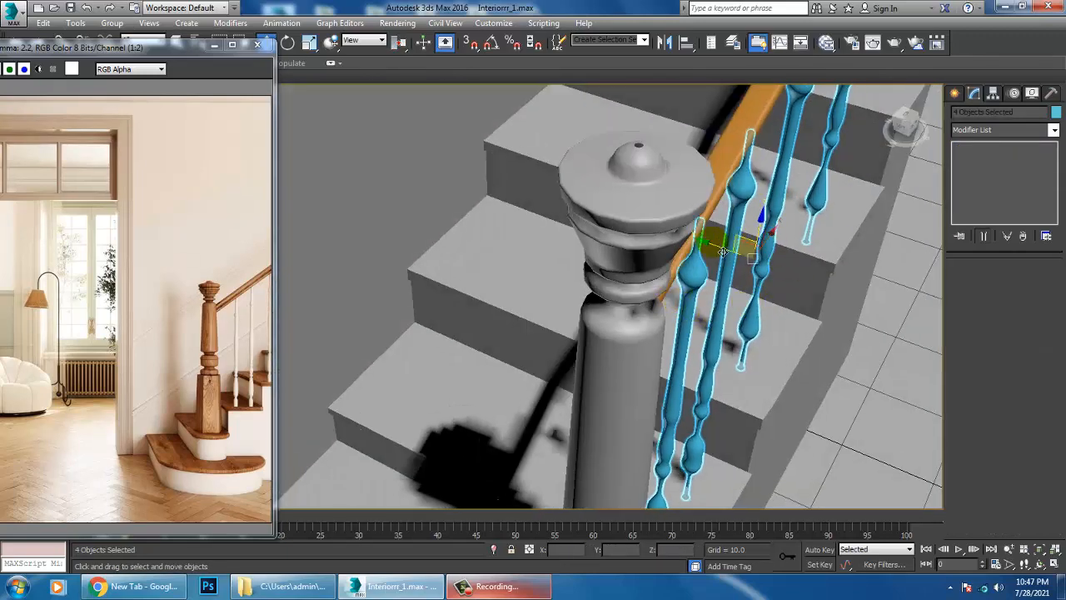
pyautogui.hotkey('alt', 'w')
pyautogui.middleClick(416, 248)
pyautogui.hotkey('alt', 'w')
pyautogui.press('z')
pyautogui.scroll(-4, 533, 264)
pyautogui.moveTo(542, 267); pyautogui.dragTo(571, 282, button='middle')
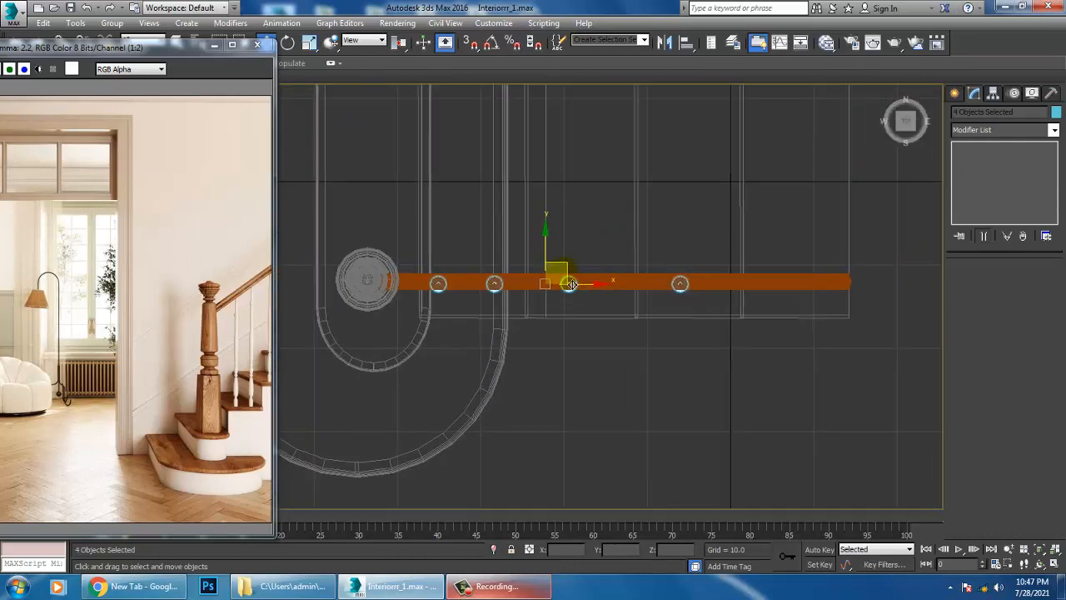
pyautogui.scroll(3, 563, 275)
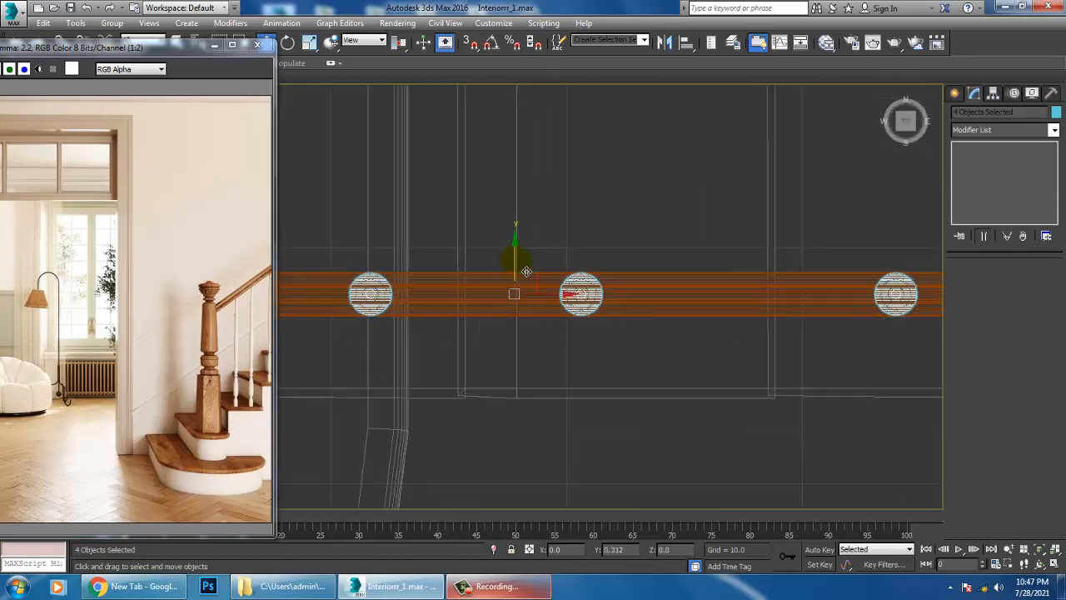
# Examine the aligned balusters, newel post and handrail in perspective from the reference picture's viewing angle
pyautogui.hotkey('alt', 'w')
pyautogui.middleClick(712, 327)
pyautogui.hotkey('alt', 'w')
pyautogui.keyDown('alt'); pyautogui.moveTo(712, 327); pyautogui.dragTo(676, 308, button='middle'); pyautogui.keyUp('alt')
pyautogui.scroll(-5, 667, 313)
pyautogui.scroll(2, 704, 303)
pyautogui.scroll(4, 693, 300)
pyautogui.moveTo(506, 338); pyautogui.dragTo(734, 330, button='middle')
pyautogui.scroll(-2, 624, 335)
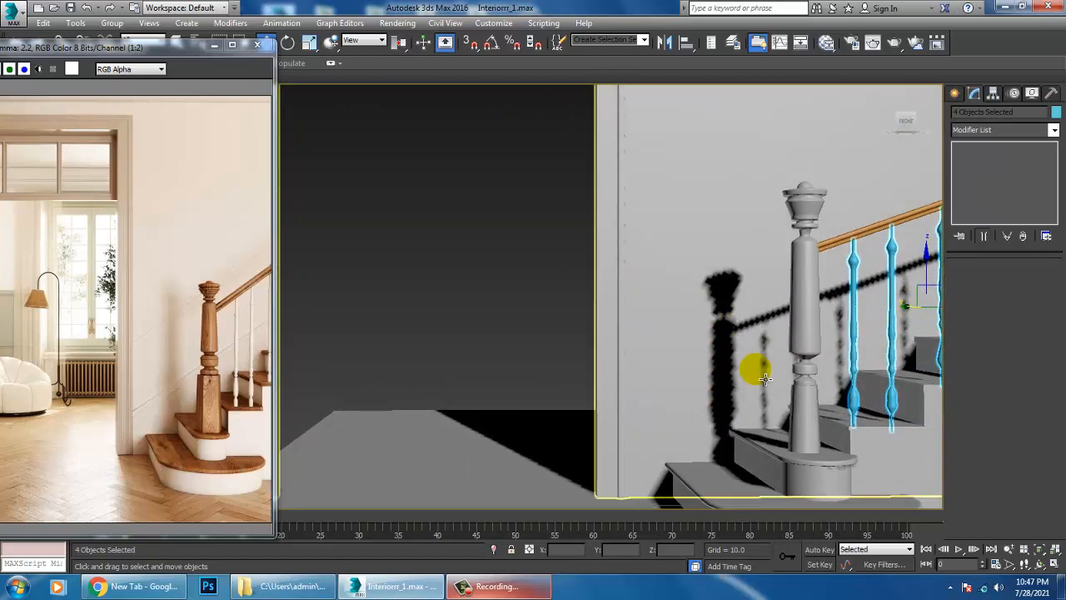
# Select every object in the scene and give them all the same light grey object colour
pyautogui.hotkey('ctrl', 'a')
pyautogui.click(1056, 113)
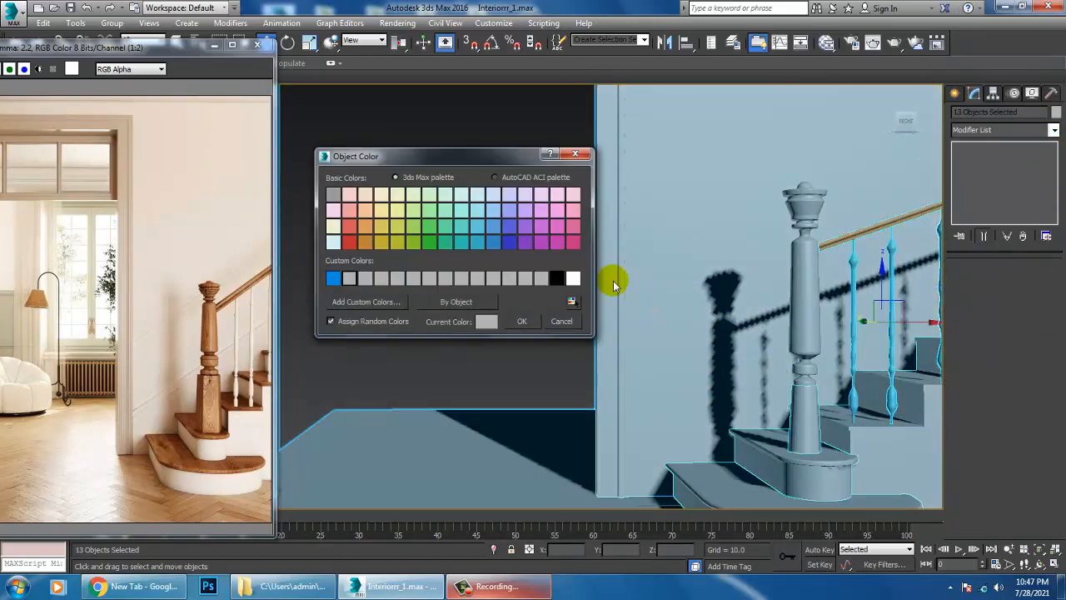
pyautogui.click(520, 323)
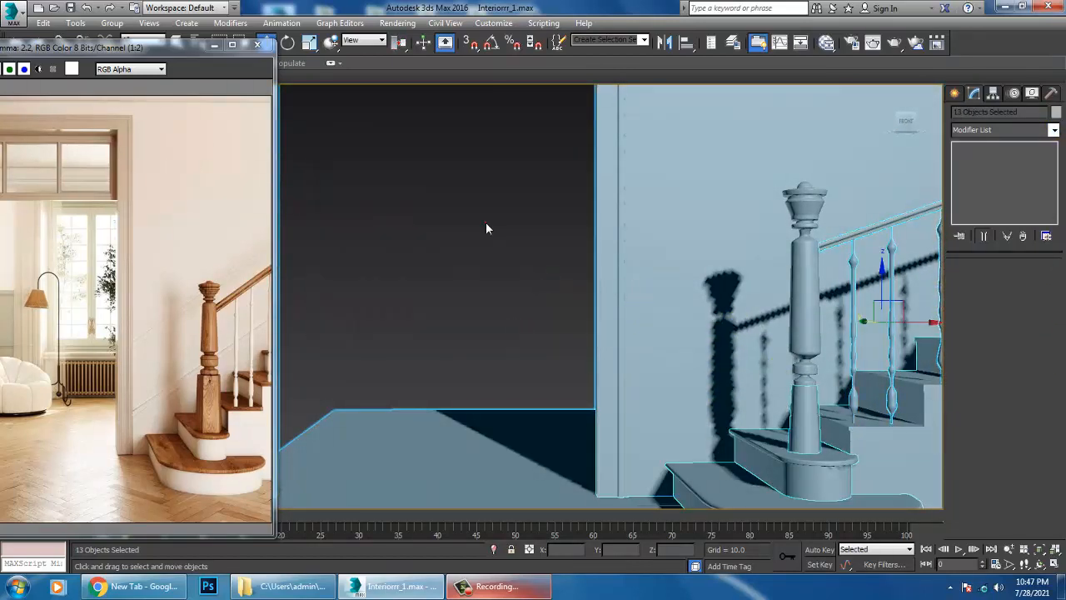
pyautogui.click(485, 222)
# Select the doorway wall and reposition the reference picture window so the whole image shows beside the model
pyautogui.moveTo(690, 341); pyautogui.dragTo(786, 353, button='middle')
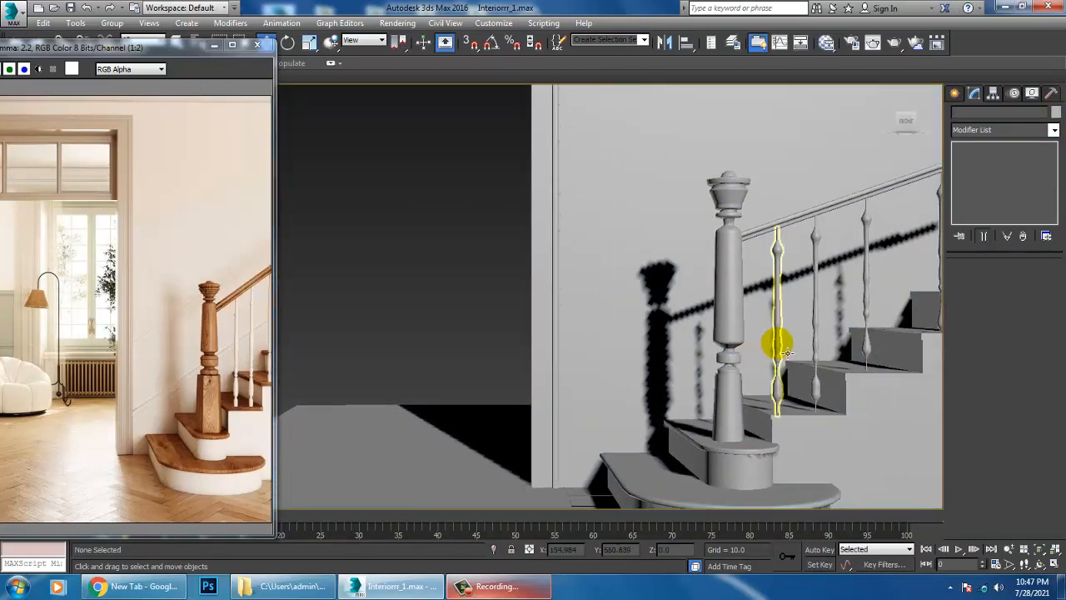
pyautogui.keyDown('alt'); pyautogui.moveTo(756, 307); pyautogui.dragTo(752, 312, button='middle'); pyautogui.keyUp('alt')
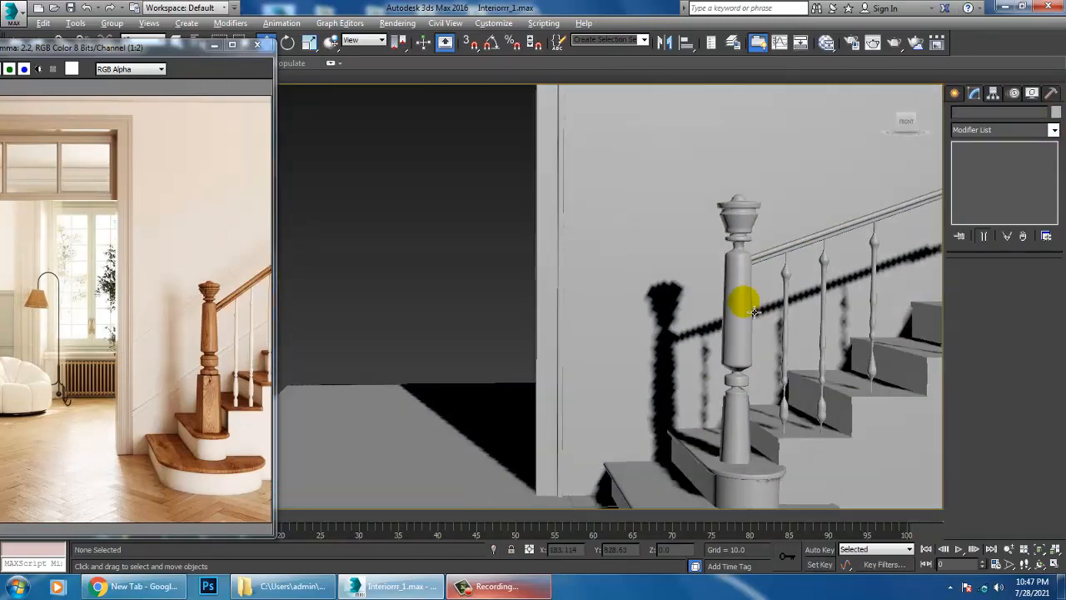
pyautogui.moveTo(671, 307); pyautogui.dragTo(734, 315, button='middle')
pyautogui.scroll(-5, 735, 315)
pyautogui.click(545, 295)
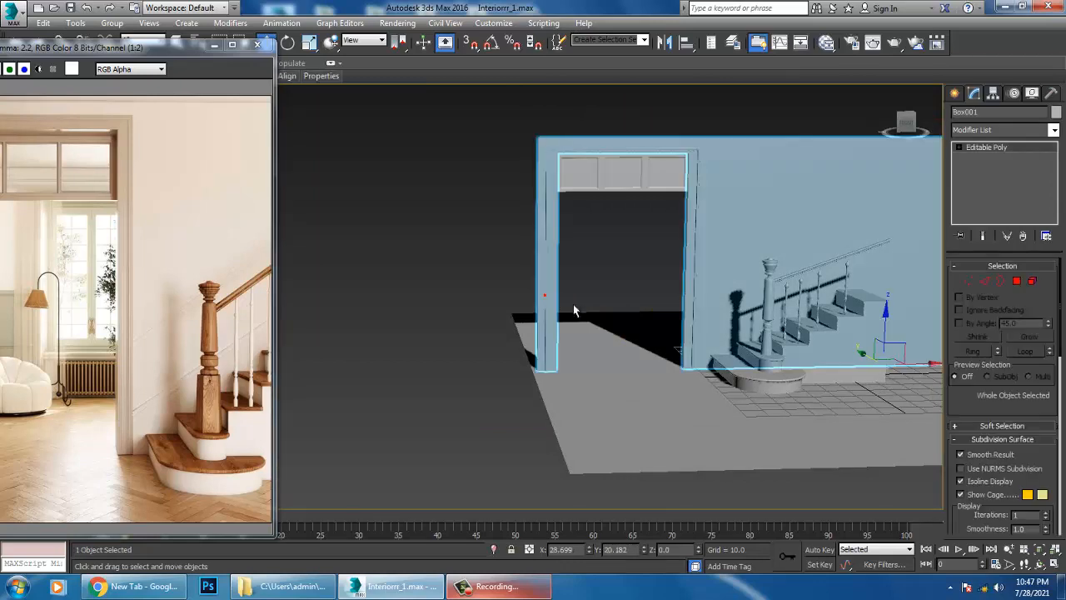
pyautogui.moveTo(73, 52); pyautogui.dragTo(176, 55)
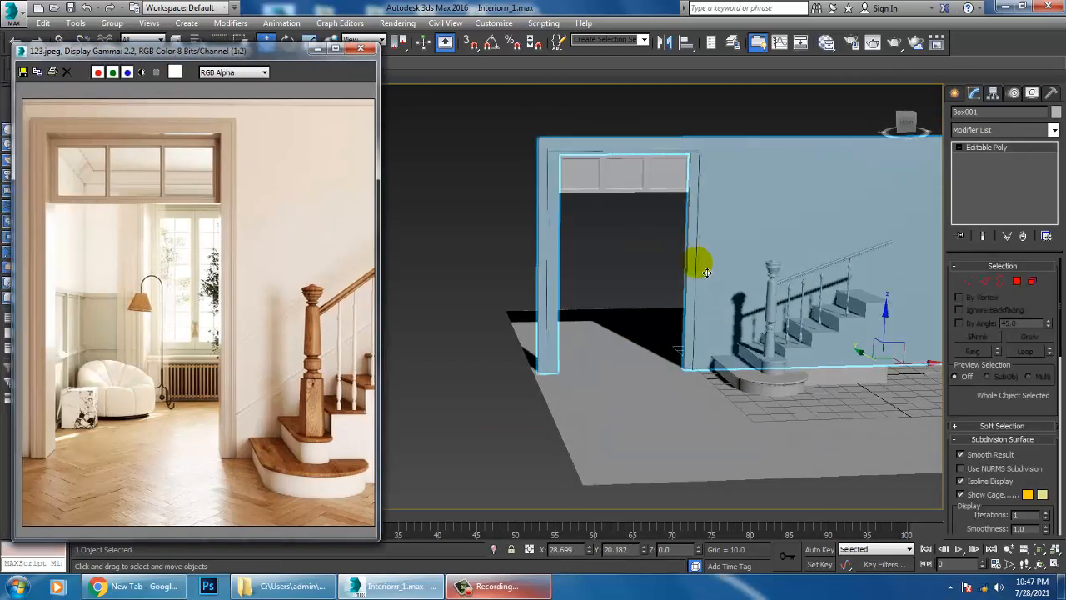
# Select all the polygons on the wall's narrow end face beside the doorway, over its full height
pyautogui.keyDown('alt'); pyautogui.moveTo(564, 238); pyautogui.dragTo(602, 261, button='middle'); pyautogui.keyUp('alt')
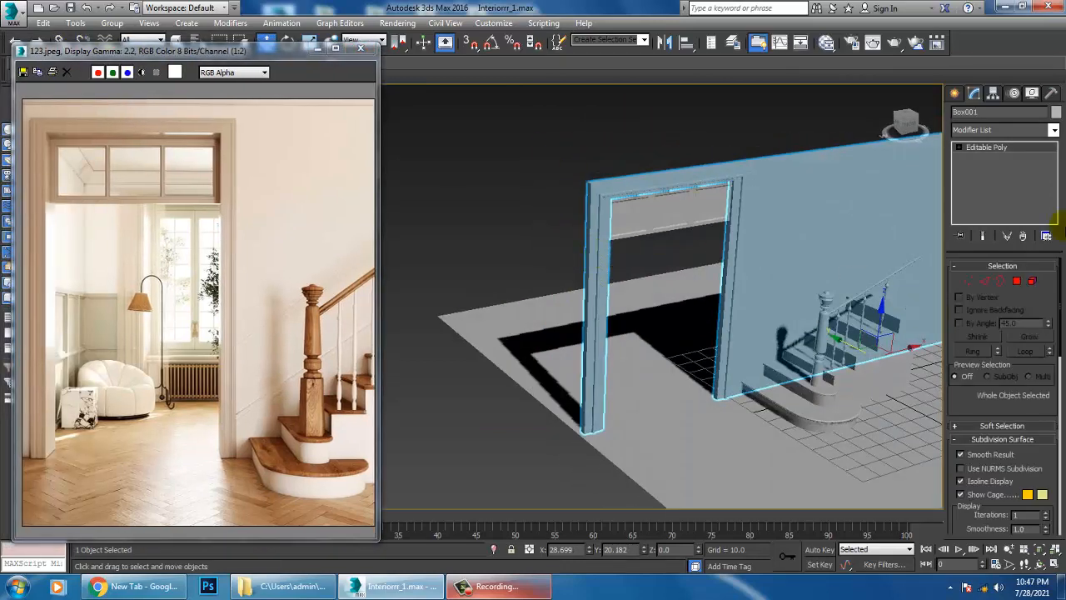
pyautogui.click(1017, 282)
pyautogui.click(602, 248)
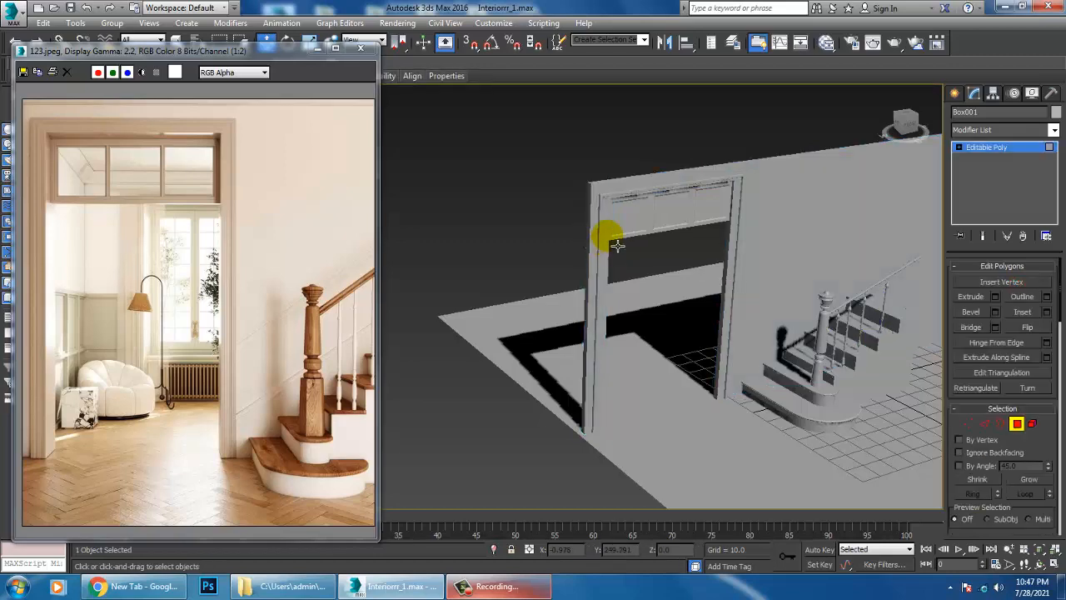
pyautogui.click(588, 205)
pyautogui.click(597, 199)
pyautogui.keyDown('alt'); pyautogui.moveTo(597, 199); pyautogui.dragTo(609, 200, button='middle'); pyautogui.keyUp('alt')
pyautogui.scroll(4, 609, 198)
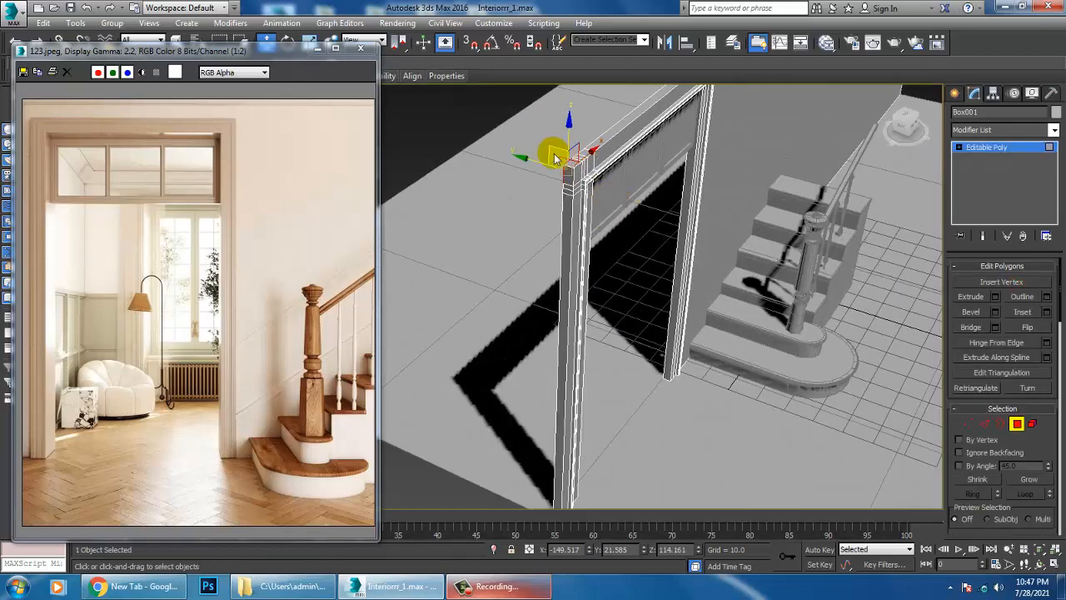
pyautogui.click(567, 178)
pyautogui.scroll(3, 574, 188)
pyautogui.keyDown('ctrl'); pyautogui.click(572, 199); pyautogui.keyUp('ctrl')
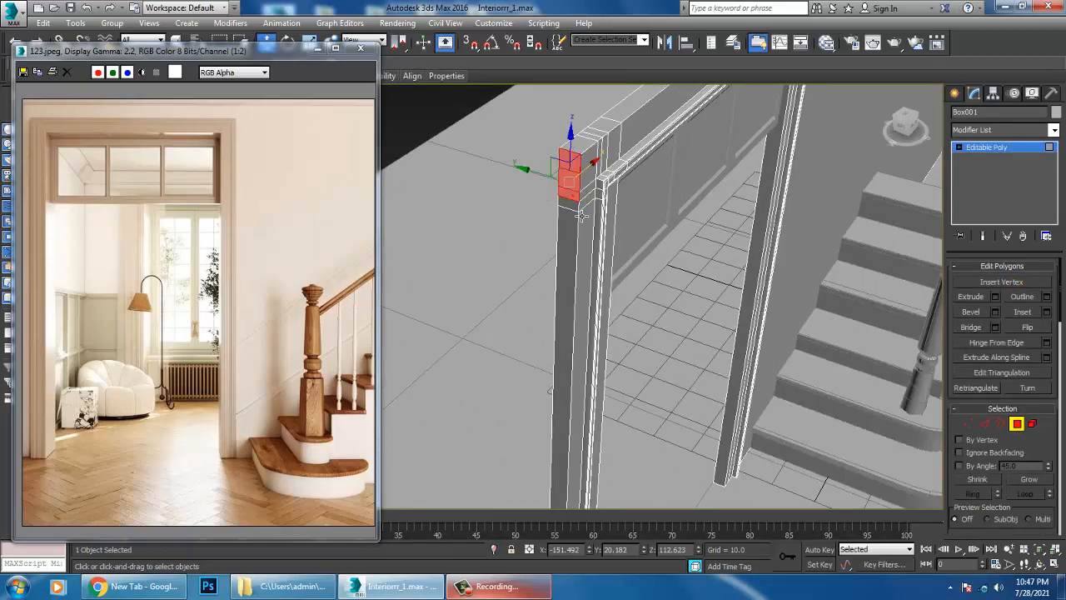
pyautogui.keyDown('ctrl'); pyautogui.click(588, 246); pyautogui.keyUp('ctrl')
pyautogui.hotkey('ctrl', 'z')
pyautogui.keyDown('ctrl'); pyautogui.click(570, 236); pyautogui.keyUp('ctrl')
pyautogui.scroll(-4, 571, 238)
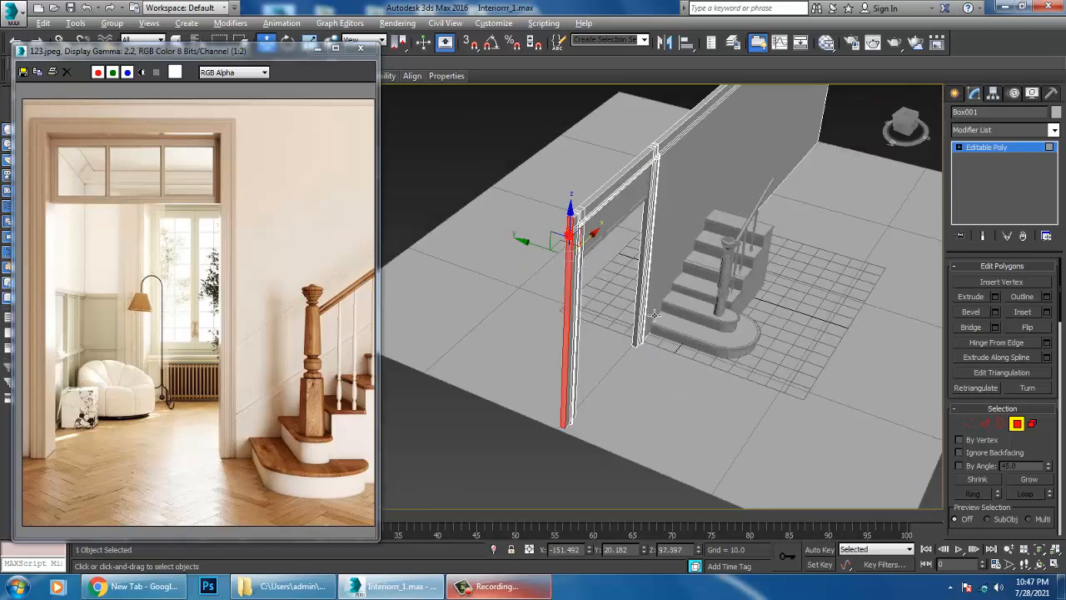
# Extrude the wall's selected end face outward by about 25.7 and finish polygon editing
pyautogui.keyDown('alt'); pyautogui.moveTo(580, 255); pyautogui.dragTo(912, 348, button='middle'); pyautogui.keyUp('alt')
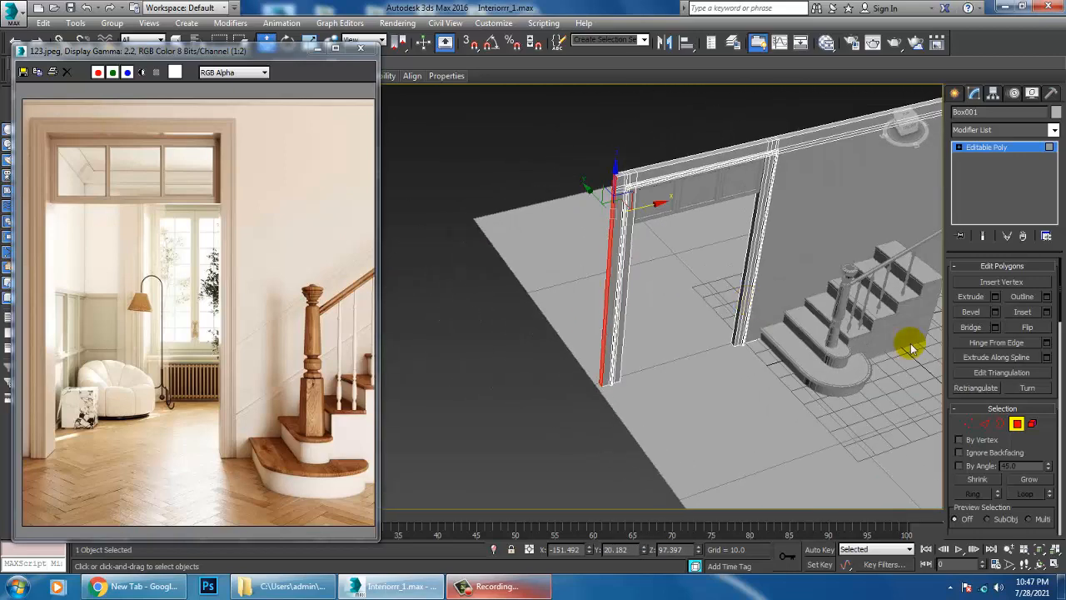
pyautogui.click(995, 296)
pyautogui.moveTo(525, 319); pyautogui.dragTo(503, 207)
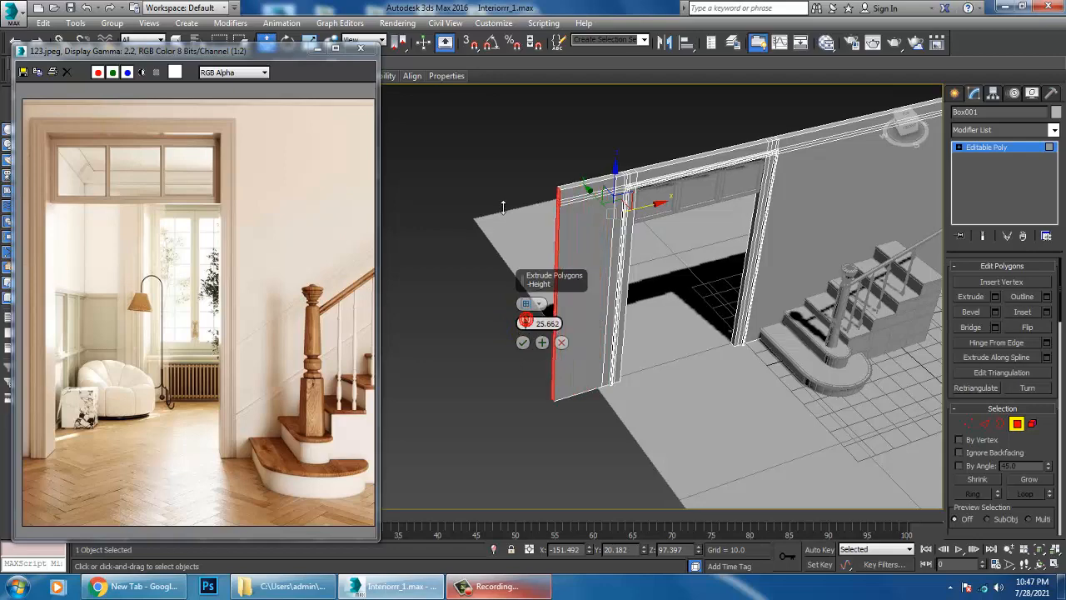
pyautogui.click(523, 343)
pyautogui.keyDown('alt'); pyautogui.moveTo(536, 478); pyautogui.dragTo(750, 389, button='middle'); pyautogui.keyUp('alt')
pyautogui.click(1003, 158)
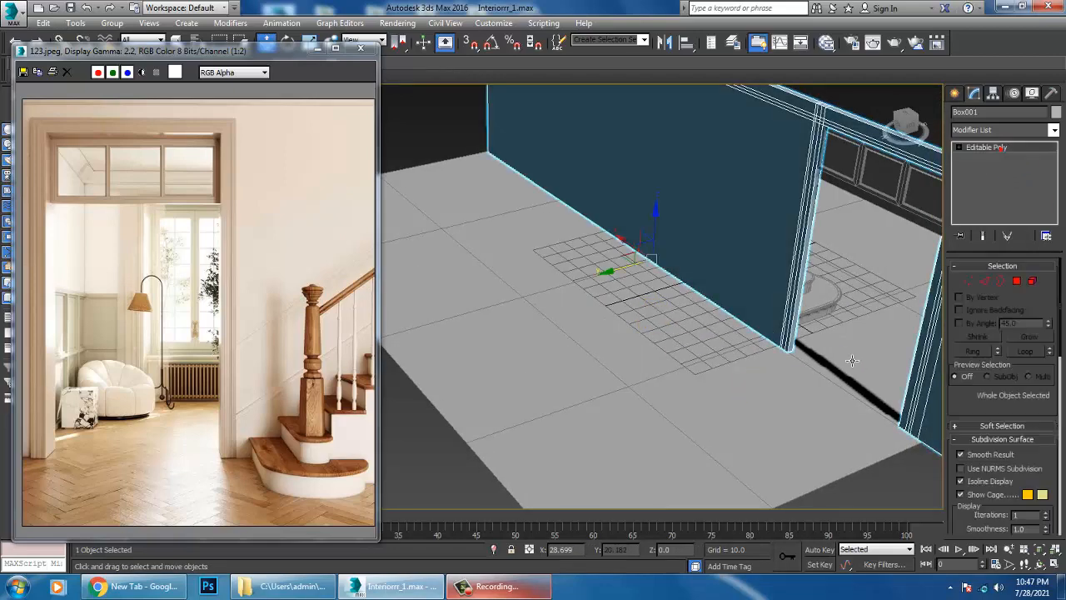
# Select the floor plane and convert it to an Editable Poly
pyautogui.click(791, 401)
pyautogui.scroll(-5, 849, 375)
pyautogui.moveTo(850, 374); pyautogui.dragTo(766, 291, button='middle')
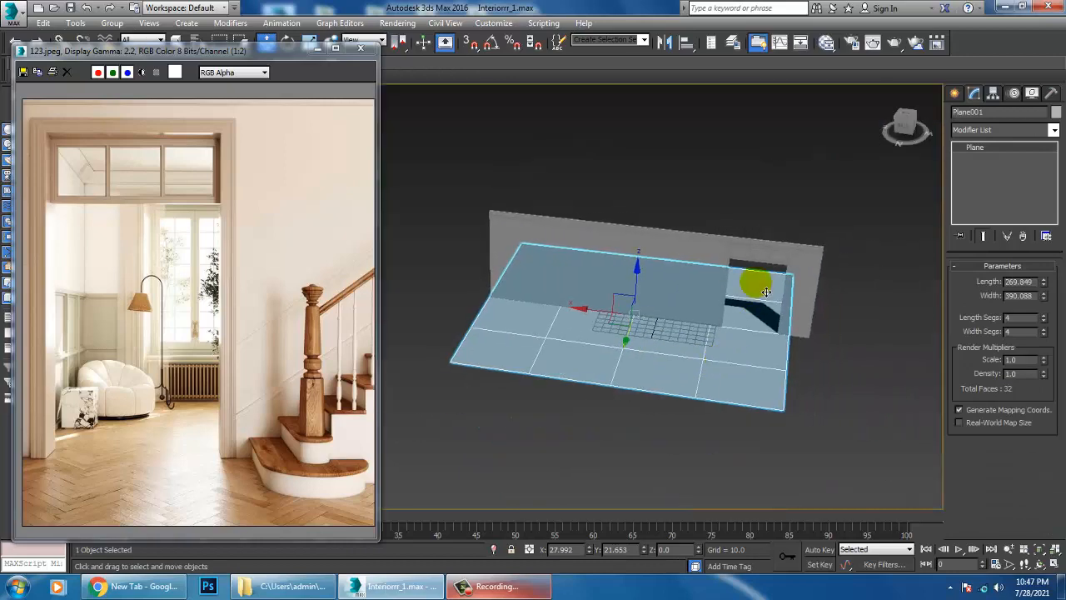
pyautogui.rightClick(748, 340)
pyautogui.moveTo(786, 469)
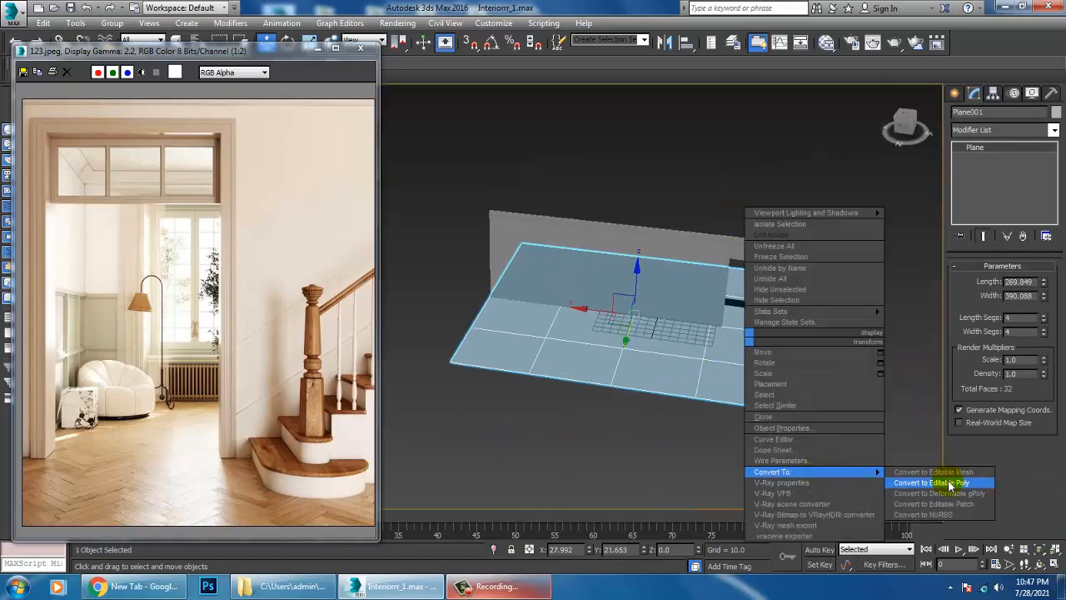
pyautogui.click(861, 478)
# Move the floor's doorway-side edge vertices outward along X to about -201 so the floor reaches past the wall end
pyautogui.press('1')
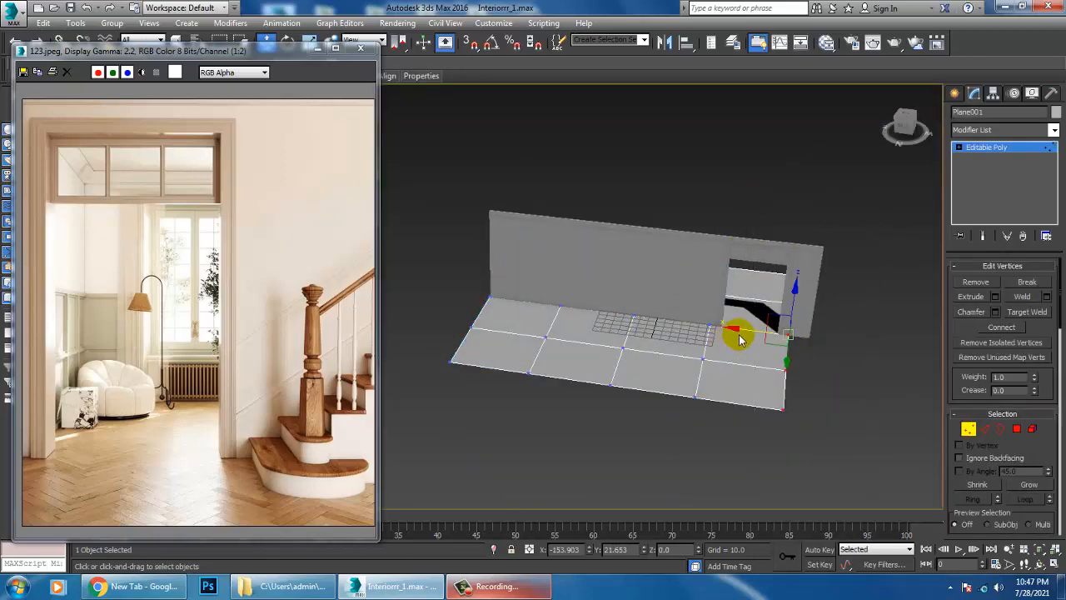
pyautogui.keyDown('alt'); pyautogui.moveTo(808, 362); pyautogui.dragTo(511, 358, button='middle'); pyautogui.keyUp('alt')
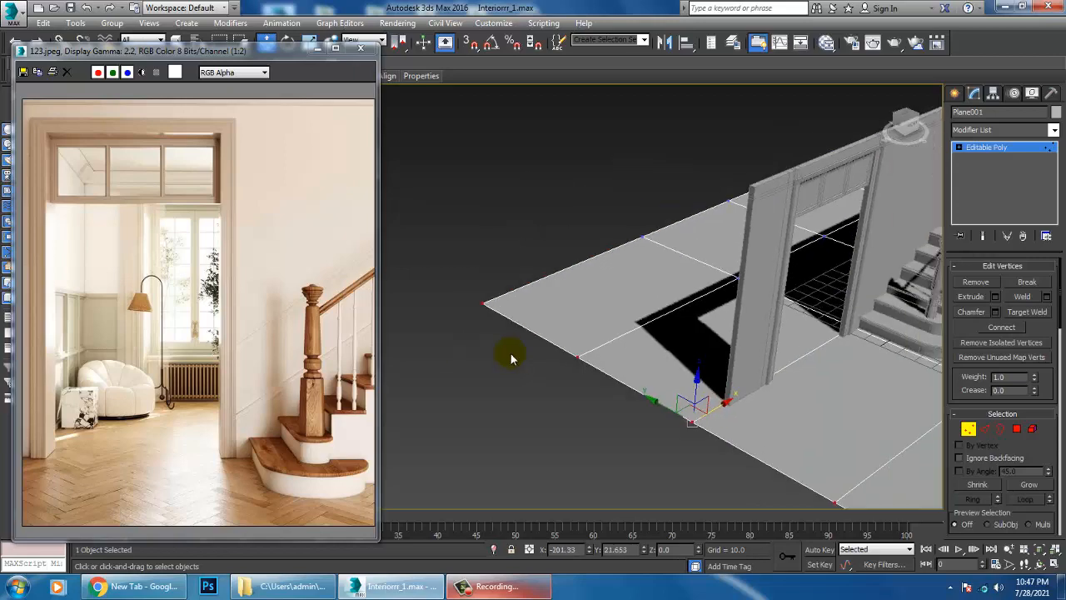
pyautogui.click(1007, 149)
# Move the floor's rear edge vertices back along Y to about 348 to deepen the room behind the doorway
pyautogui.keyDown('alt'); pyautogui.moveTo(897, 191); pyautogui.dragTo(630, 376, button='middle'); pyautogui.keyUp('alt')
pyautogui.press('1')
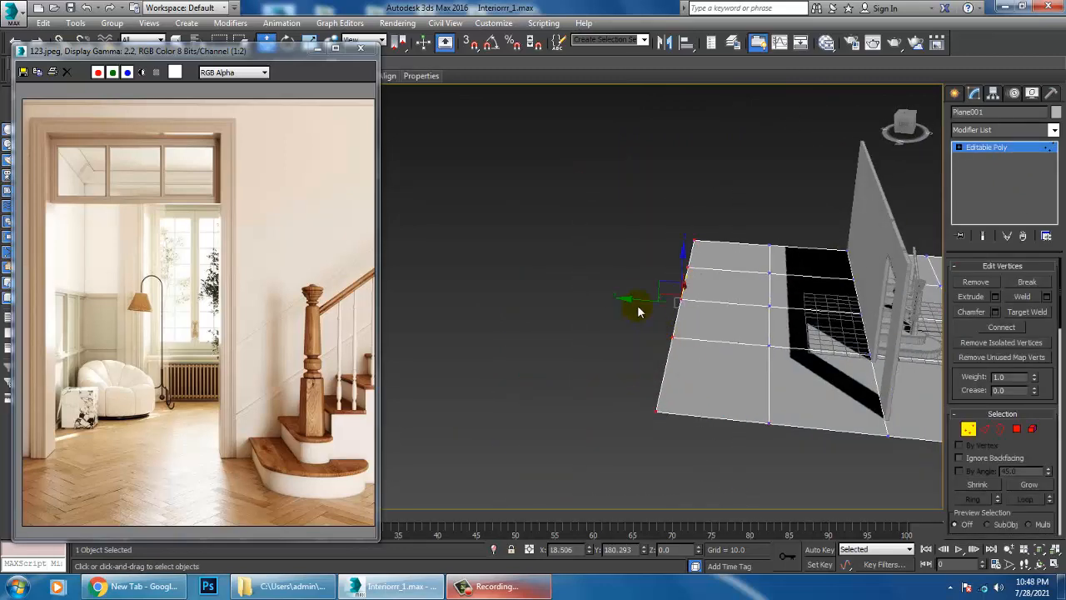
pyautogui.moveTo(604, 308); pyautogui.dragTo(458, 292)
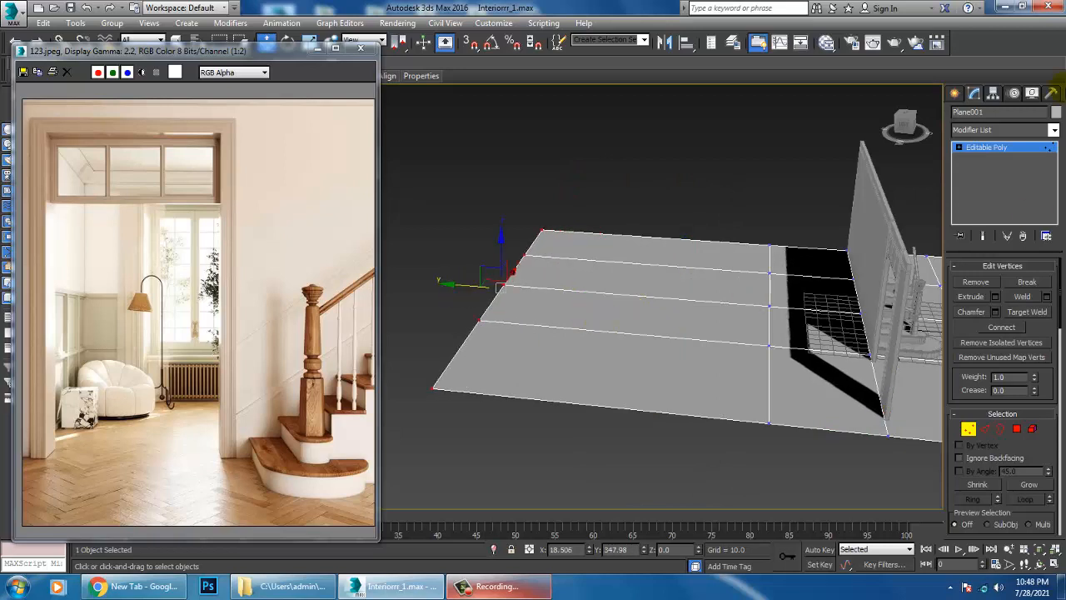
# Draw an AEC Extended wall, 5 wide and 96 high, in the top view around the three open sides of the rear floor
pyautogui.click(958, 95)
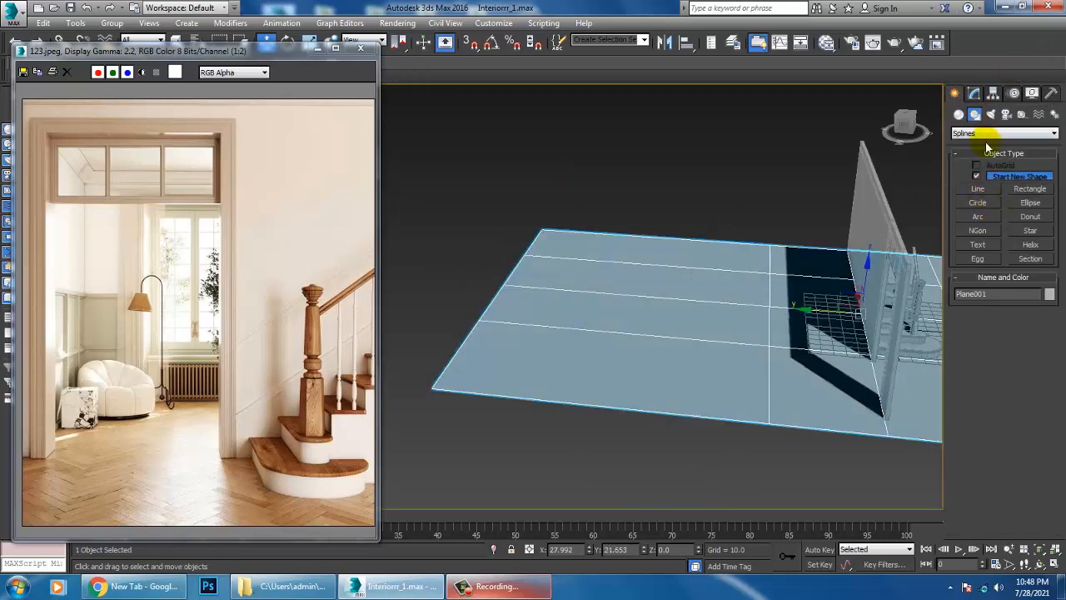
pyautogui.click(957, 116)
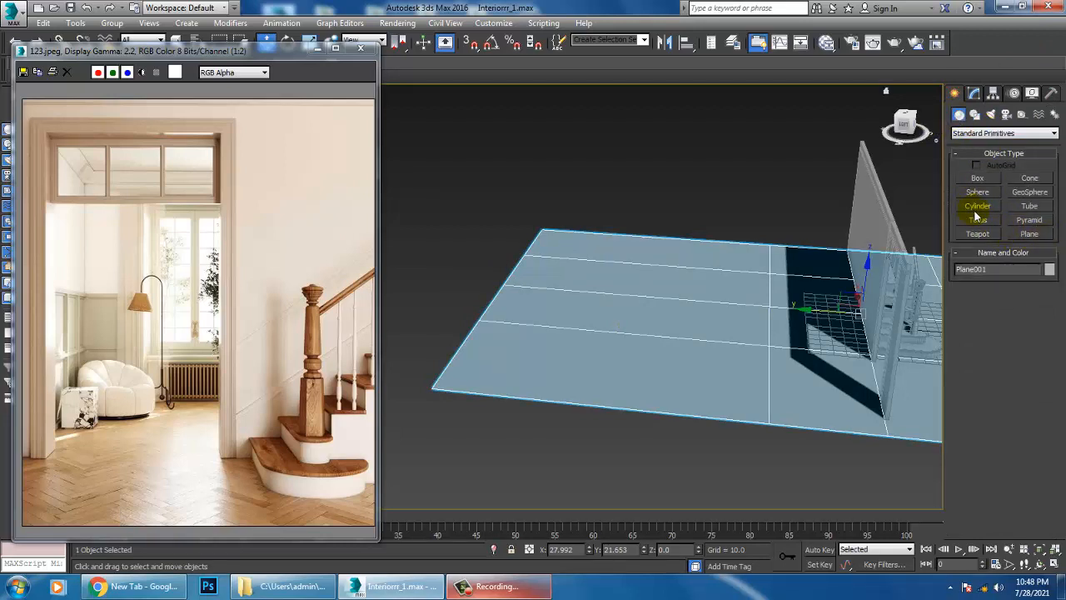
pyautogui.click(982, 134)
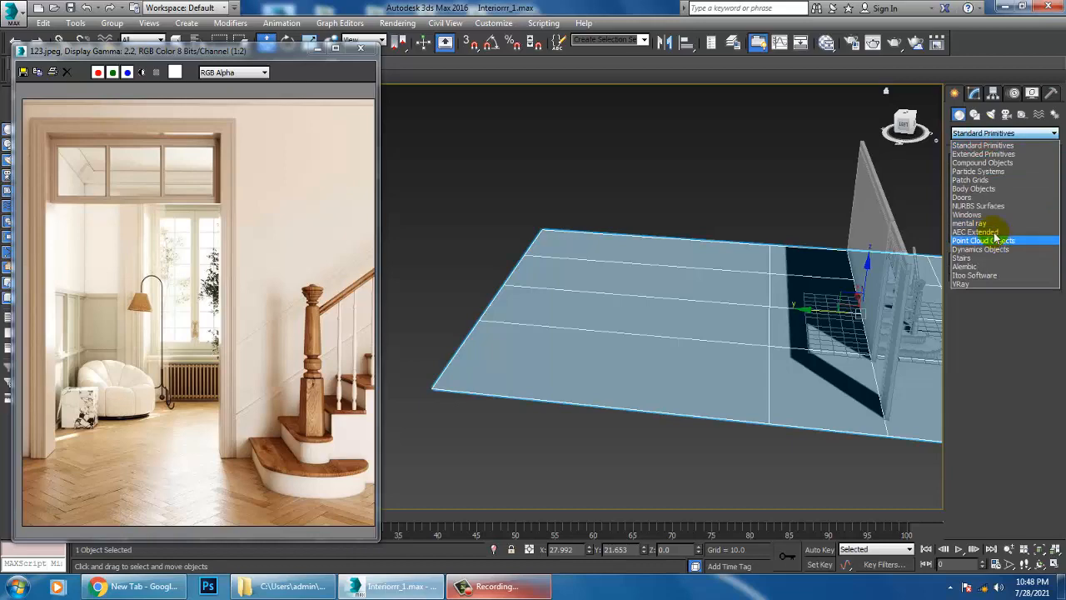
pyautogui.click(999, 238)
pyautogui.click(987, 183)
pyautogui.click(988, 193)
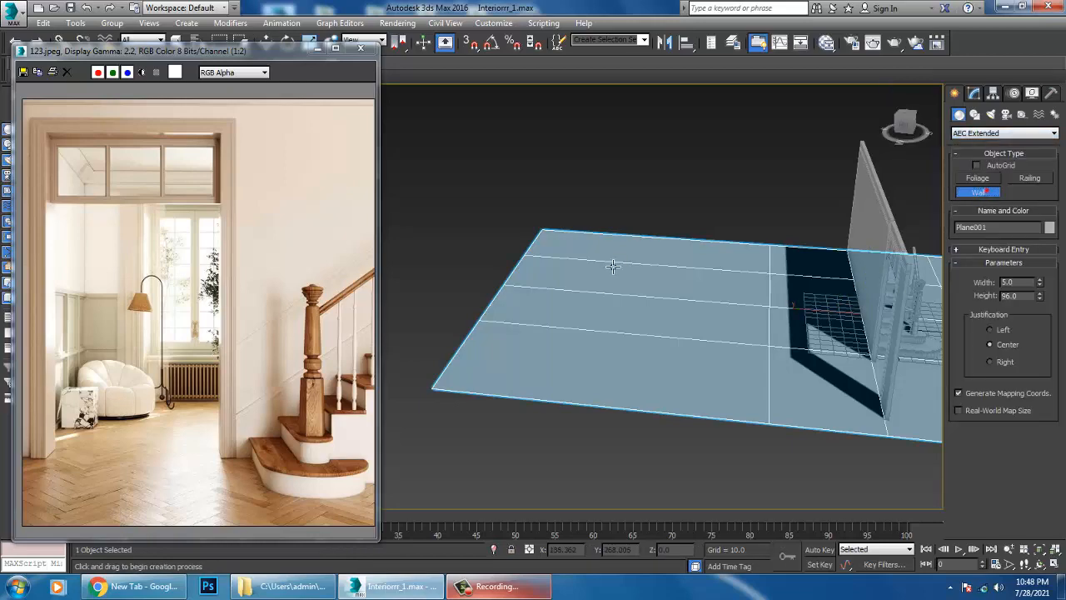
pyautogui.hotkey('alt', 'w')
pyautogui.rightClick(481, 255)
pyautogui.hotkey('alt', 'w')
pyautogui.scroll(-5, 523, 254)
pyautogui.scroll(6, 572, 245)
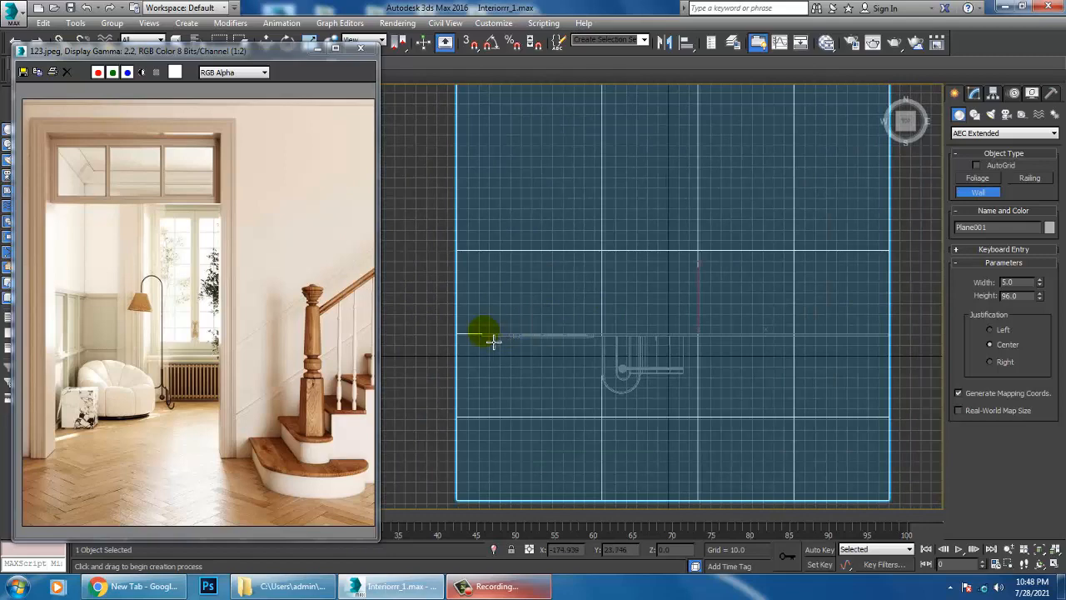
pyautogui.click(483, 333)
pyautogui.moveTo(483, 106); pyautogui.dragTo(484, 260, button='middle')
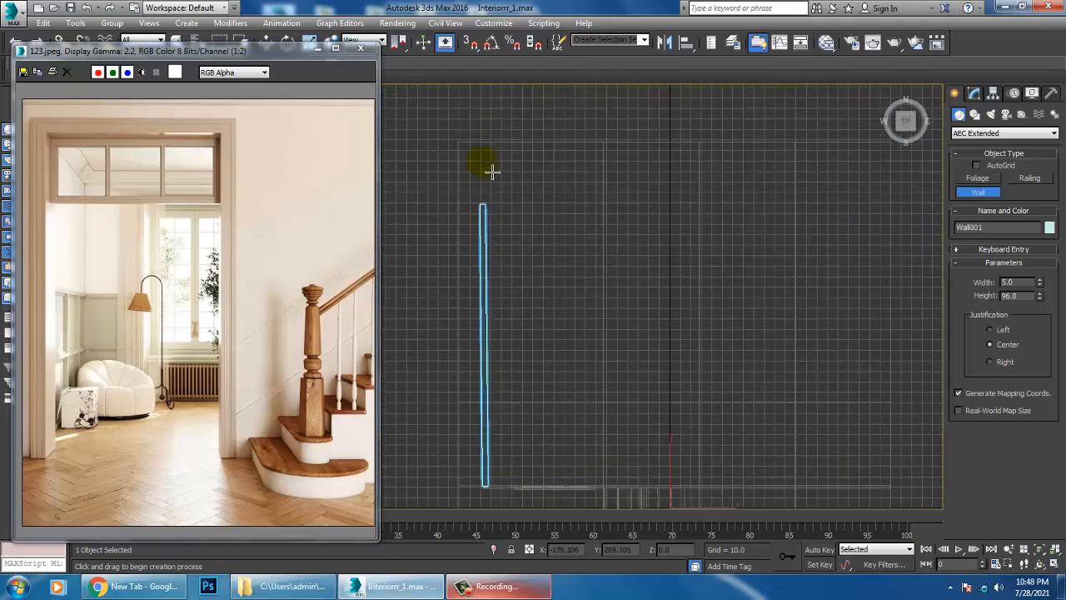
pyautogui.click(488, 148)
pyautogui.moveTo(816, 157); pyautogui.dragTo(697, 158, button='middle')
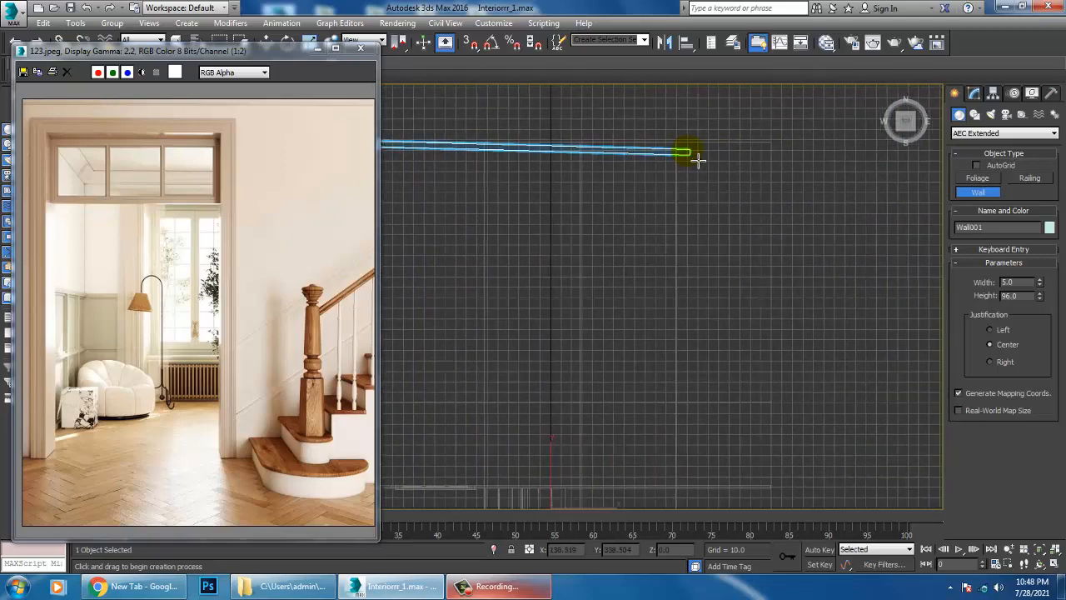
pyautogui.click(779, 151)
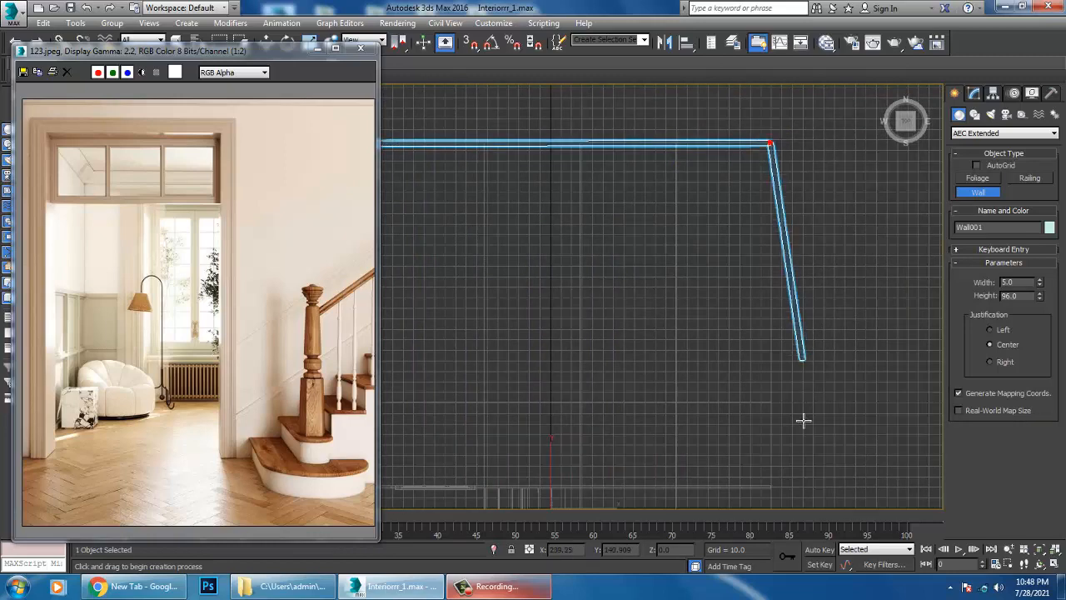
pyautogui.rightClick(782, 495)
# Examine the new rear room wall through the doorway in perspective and compare its height with the doorway wall
pyautogui.hotkey('alt', 'w')
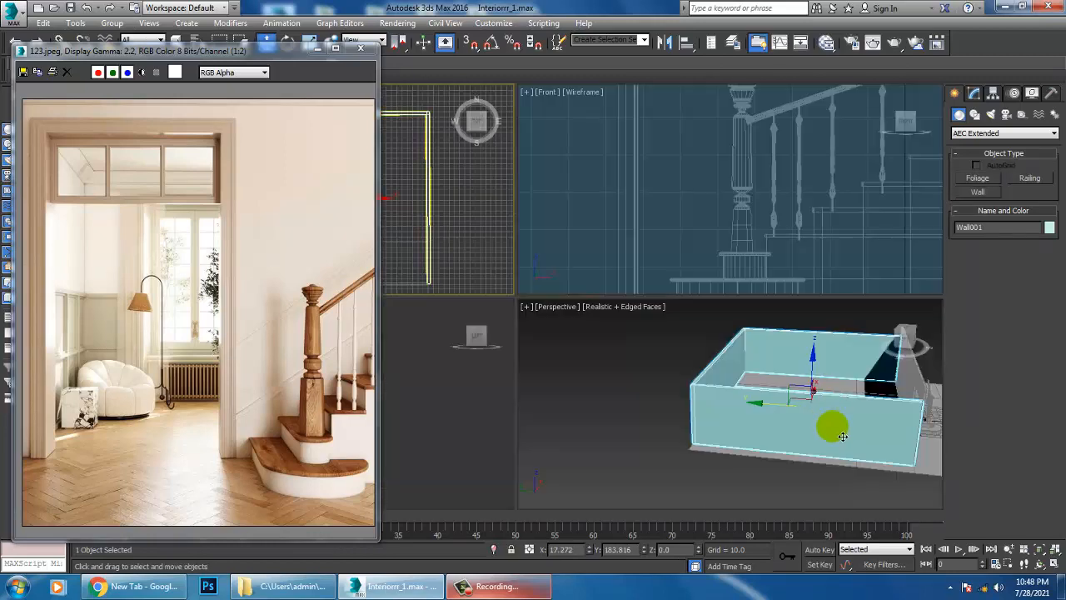
pyautogui.click(841, 437)
pyautogui.hotkey('alt', 'w')
pyautogui.keyDown('alt'); pyautogui.moveTo(795, 394); pyautogui.dragTo(629, 317, button='middle'); pyautogui.keyUp('alt')
pyautogui.moveTo(629, 317); pyautogui.dragTo(672, 347, button='middle')
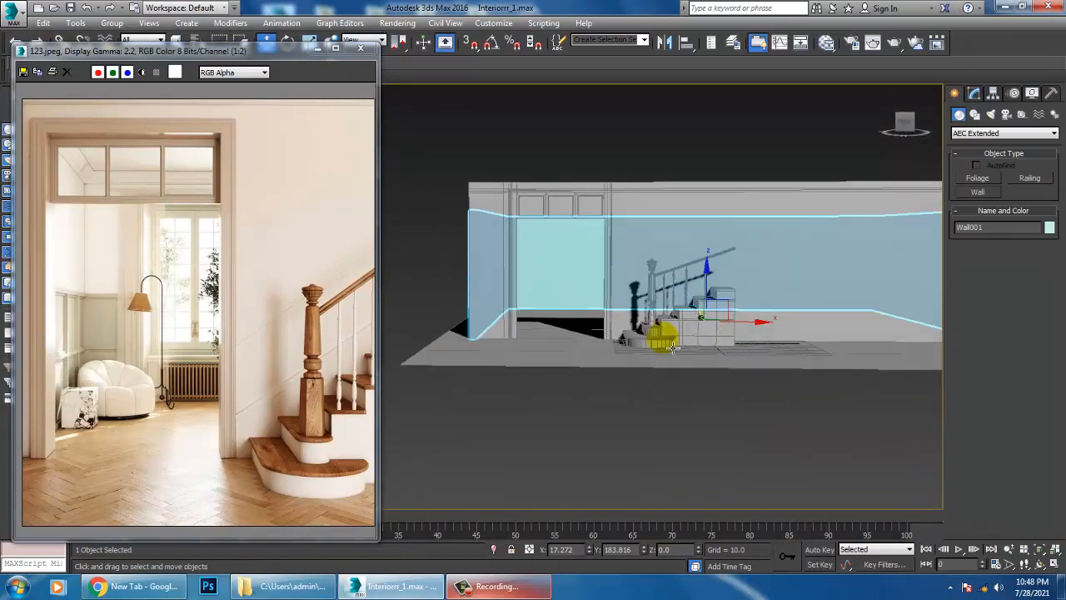
pyautogui.moveTo(626, 287); pyautogui.dragTo(663, 328, button='middle')
pyautogui.scroll(4, 656, 326)
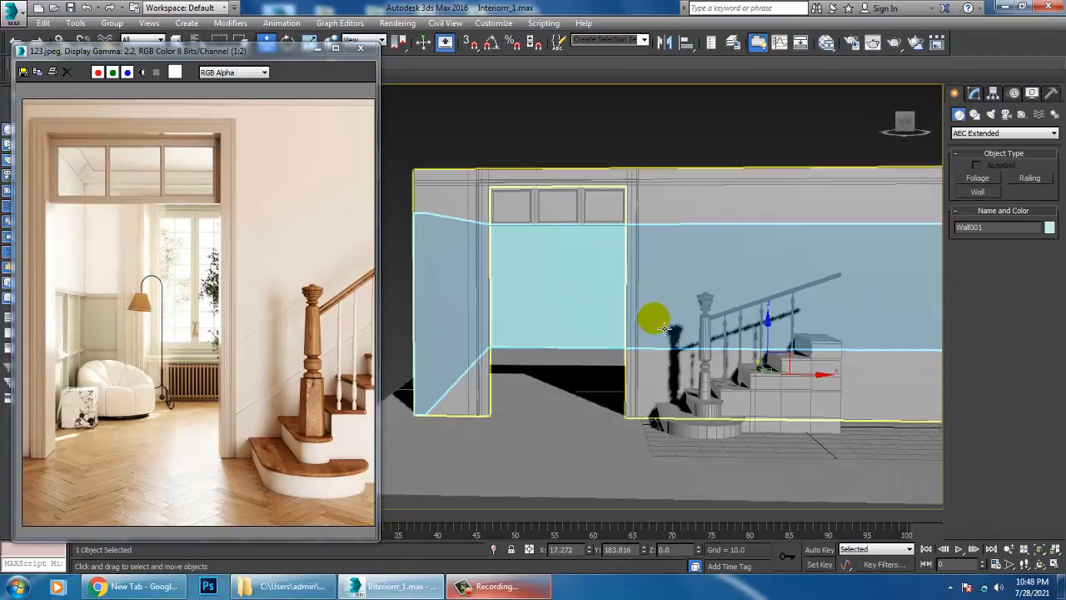
pyautogui.press('F3')
# Convert the rear room wall to an Editable Poly in the front view
pyautogui.hotkey('alt', 'w')
pyautogui.rightClick(776, 227)
pyautogui.hotkey('alt', 'w')
pyautogui.scroll(-10, 759, 233)
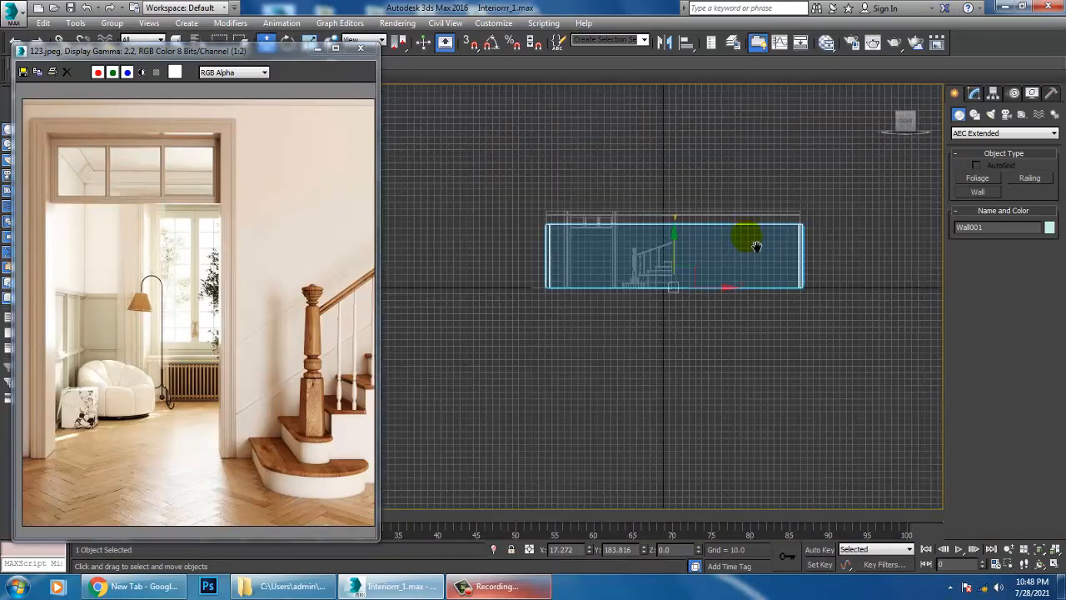
pyautogui.scroll(4, 754, 262)
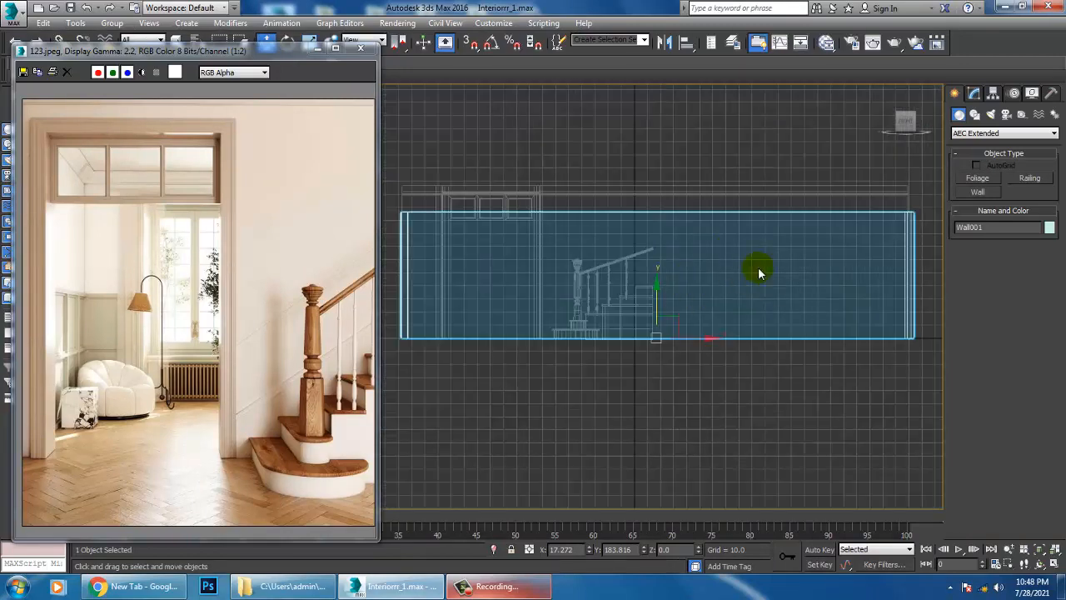
pyautogui.rightClick(793, 214)
pyautogui.moveTo(886, 350)
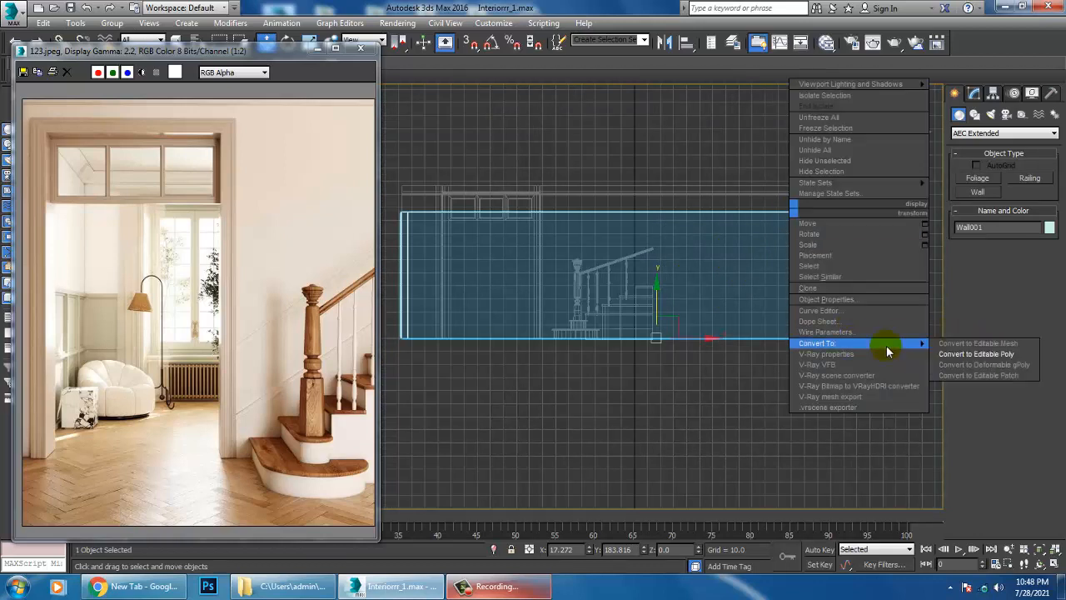
pyautogui.click(970, 353)
# Raise the rear room wall's top vertices in the front view to a height of about 118.85
pyautogui.press('1')
pyautogui.moveTo(432, 184); pyautogui.dragTo(771, 251)
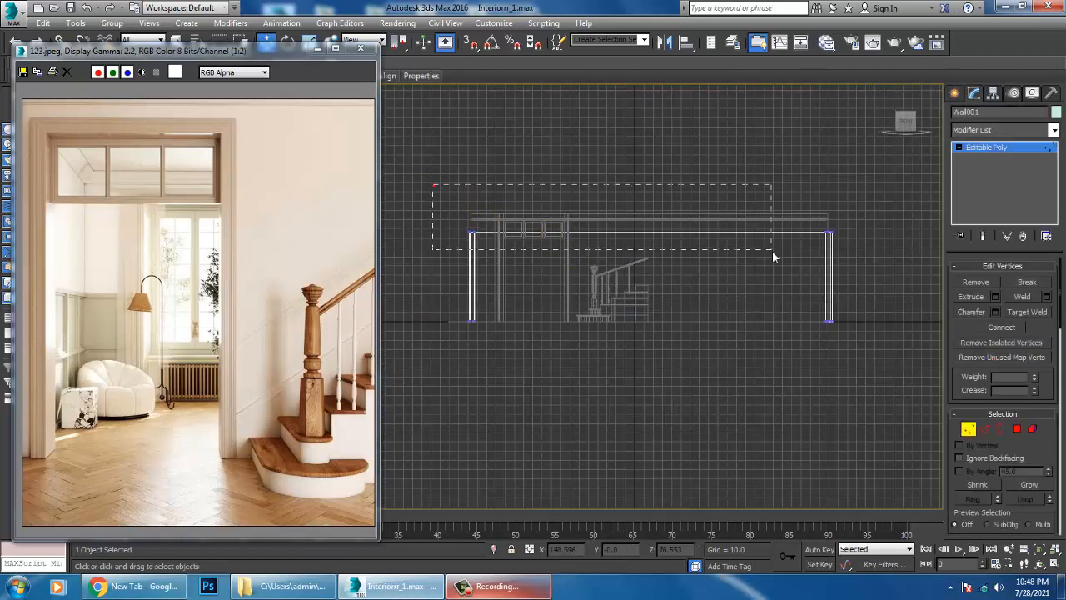
pyautogui.scroll(3, 527, 252)
pyautogui.moveTo(560, 256); pyautogui.dragTo(589, 269, button='middle')
pyautogui.moveTo(739, 208); pyautogui.dragTo(750, 179)
pyautogui.scroll(-3, 678, 264)
pyautogui.hotkey('alt', 'w')
pyautogui.rightClick(765, 386)
pyautogui.hotkey('alt', 'w')
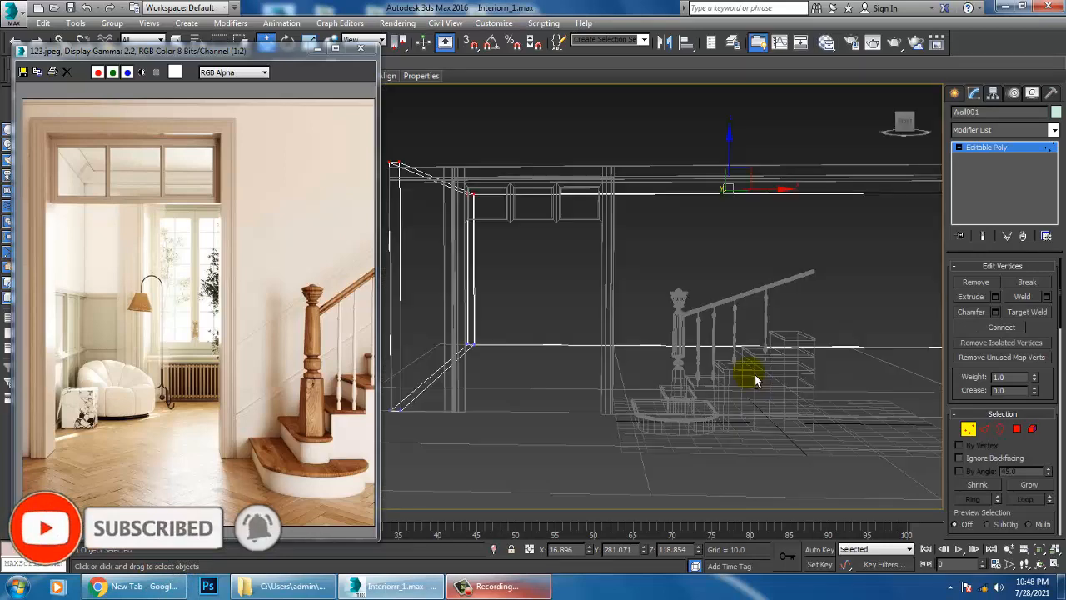
# Change the rear room wall's object color to grey in the shaded perspective view and save the scene
pyautogui.keyDown('alt'); pyautogui.moveTo(754, 376); pyautogui.dragTo(749, 377, button='middle'); pyautogui.keyUp('alt')
pyautogui.press('F3')
pyautogui.scroll(4, 684, 356)
pyautogui.moveTo(665, 350)
pyautogui.mouseDown(button='middle')
pyautogui.moveTo(748, 384)
pyautogui.moveTo(726, 363)
pyautogui.moveTo(766, 372)
pyautogui.mouseUp(button='middle')
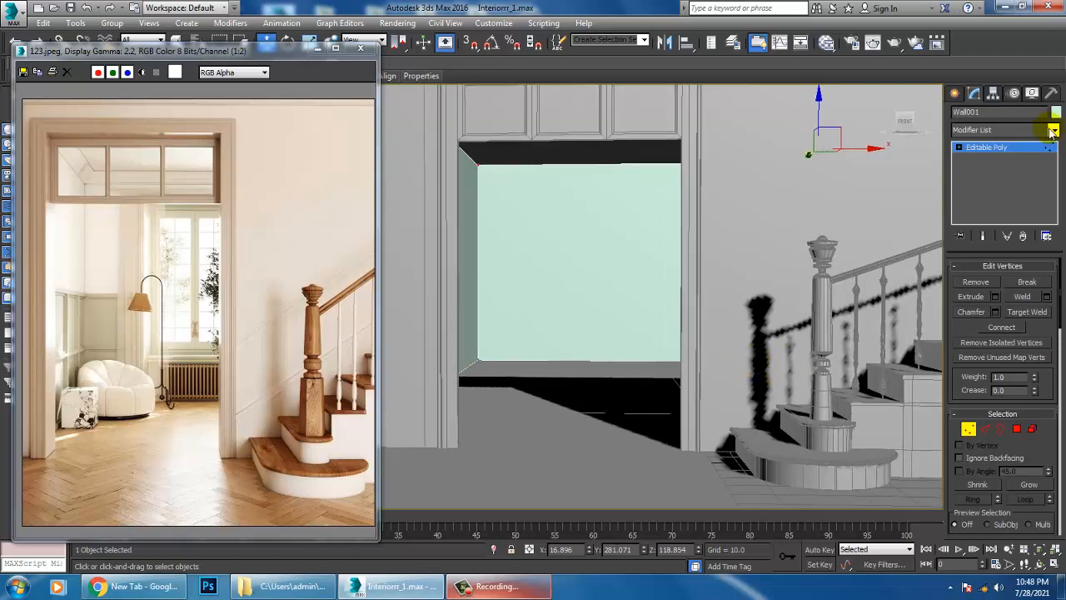
pyautogui.click(1023, 148)
pyautogui.click(745, 233)
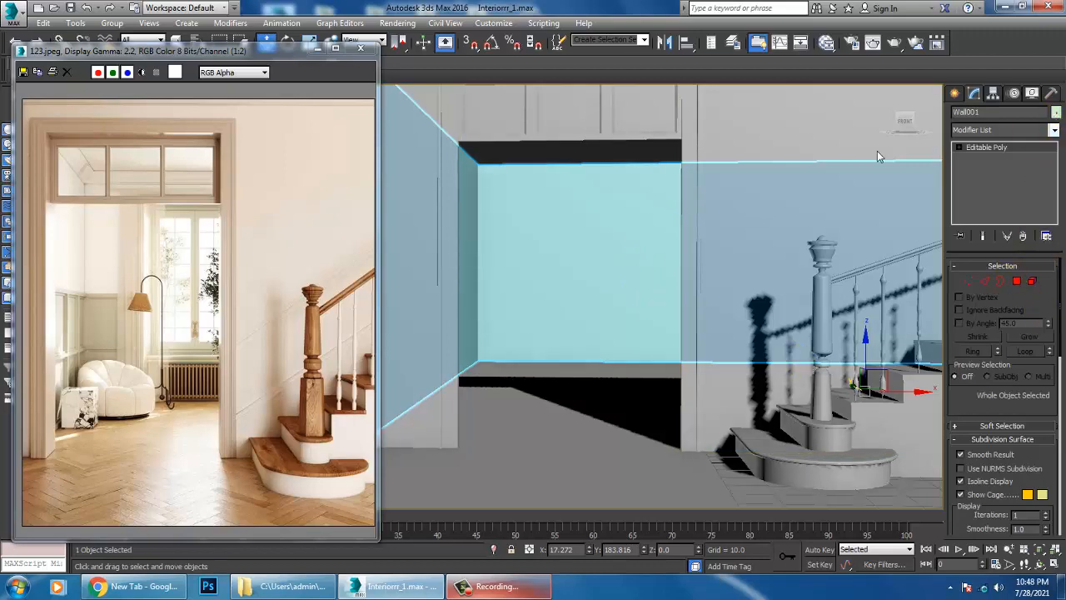
pyautogui.click(1056, 112)
pyautogui.click(535, 321)
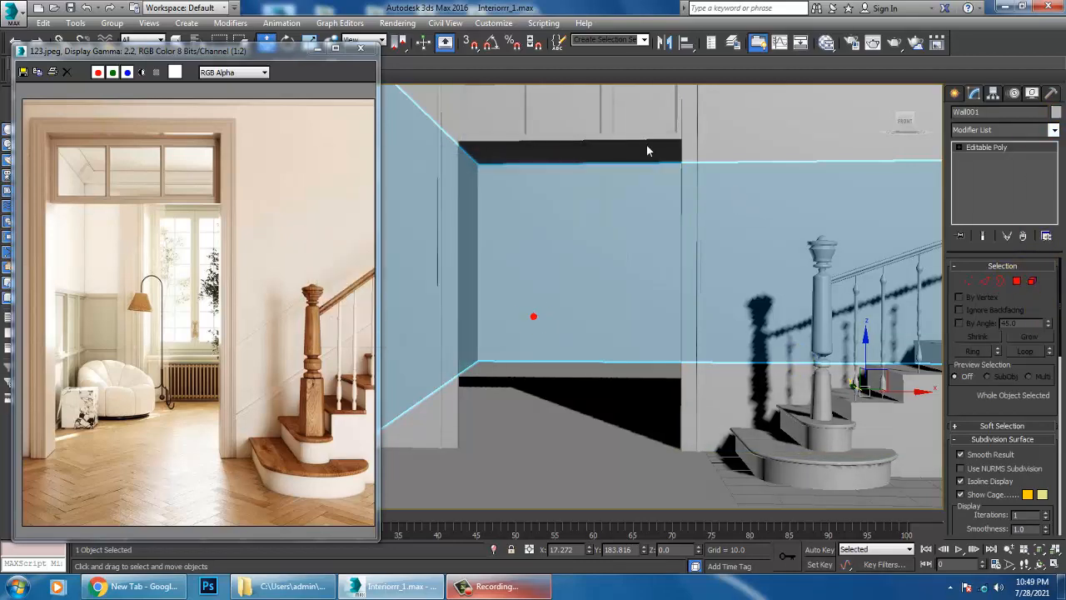
pyautogui.click(644, 148)
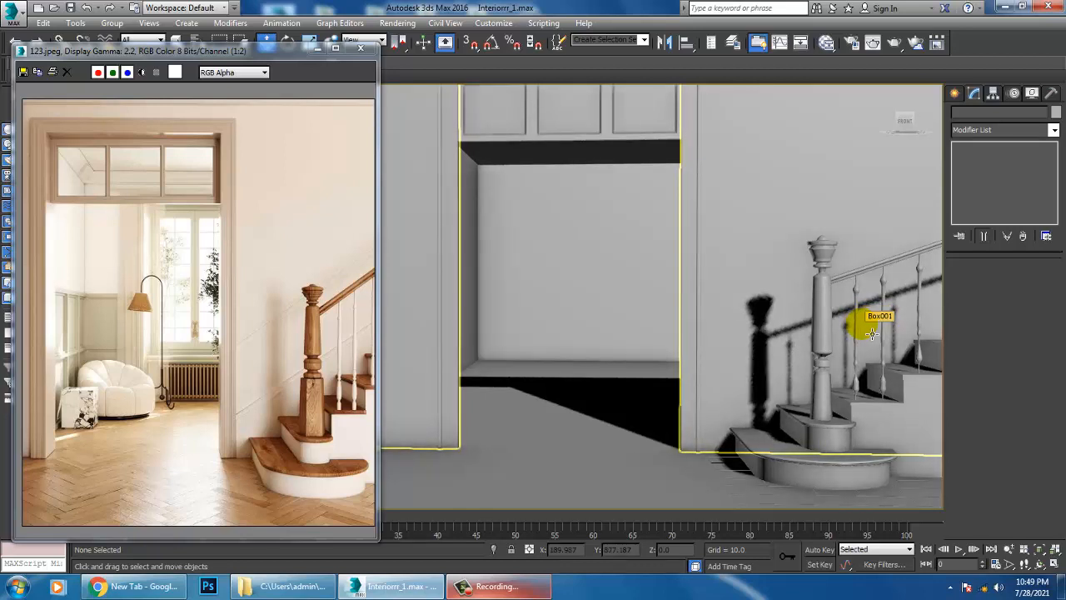
pyautogui.hotkey('ctrl', 's')
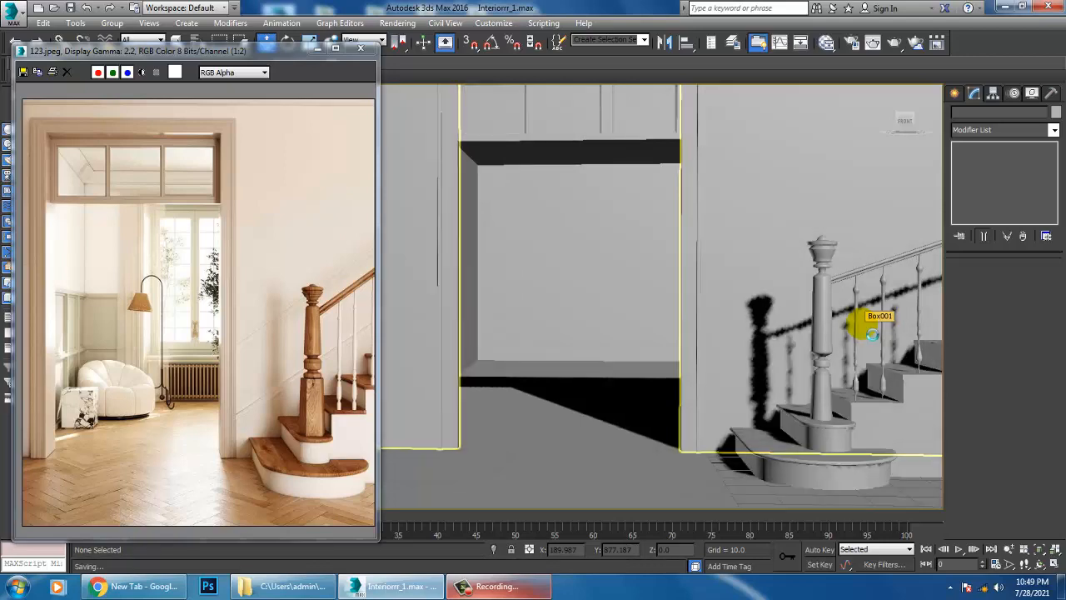